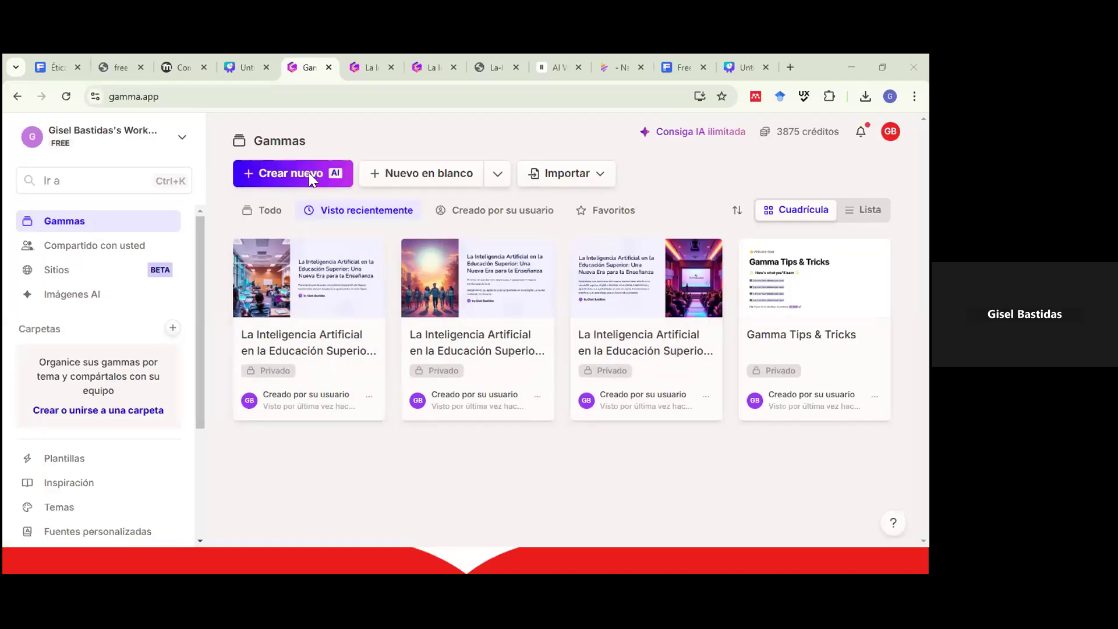
Start a new AI-generated gamma built from pasted text ('Pegar texto').
click(308, 173)
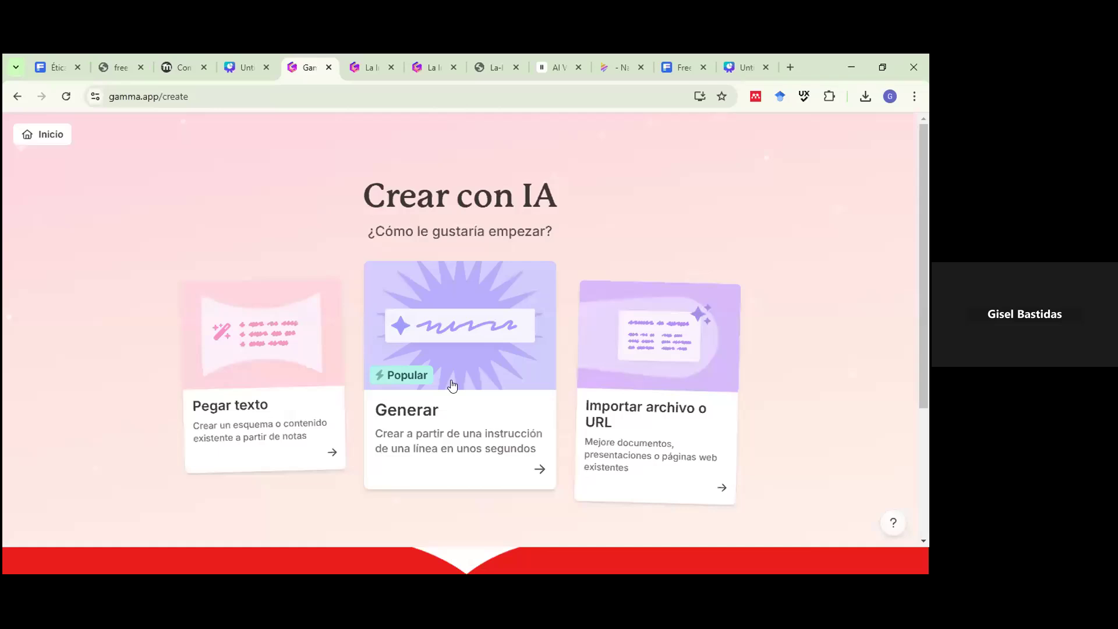
click(238, 348)
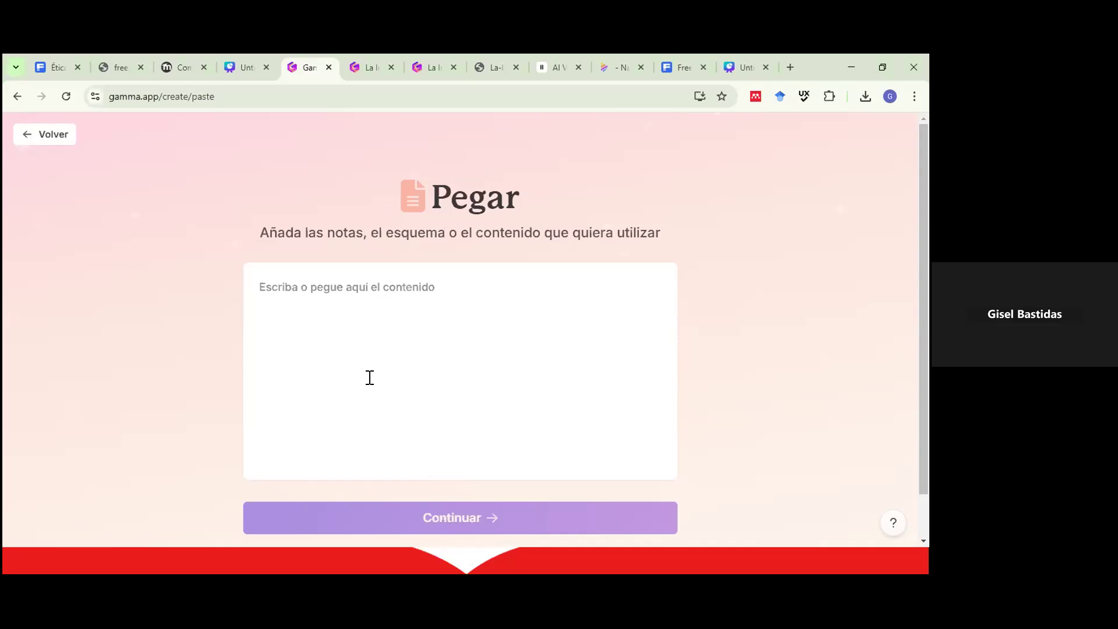
Paste the Word article on AI in higher education and put its title on its own line.
key(ctrl+v)
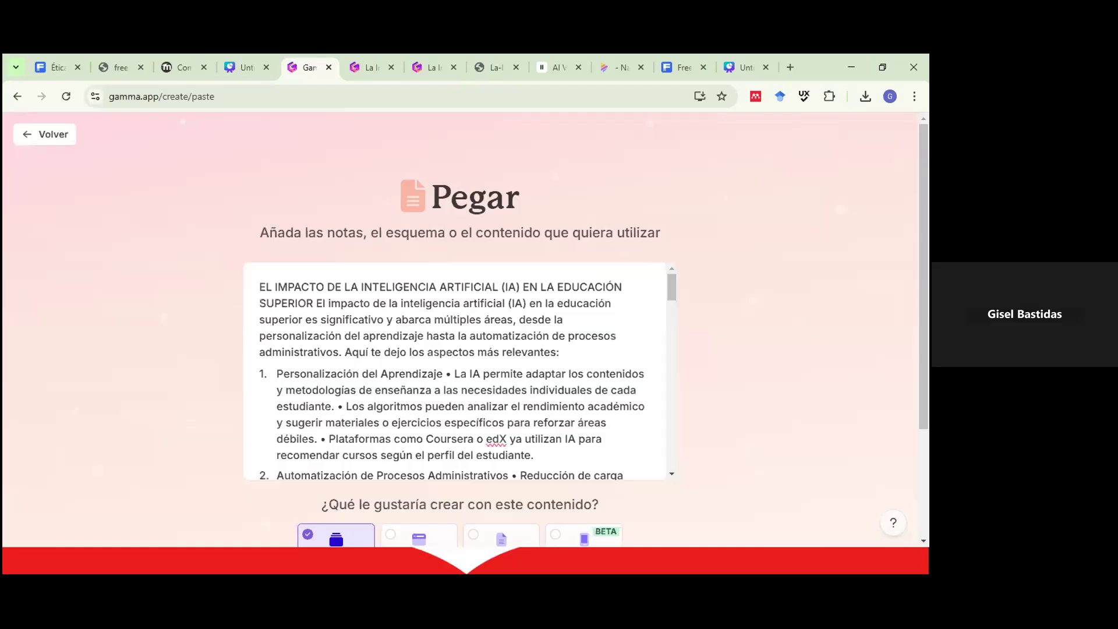
click(313, 304)
key(Return)
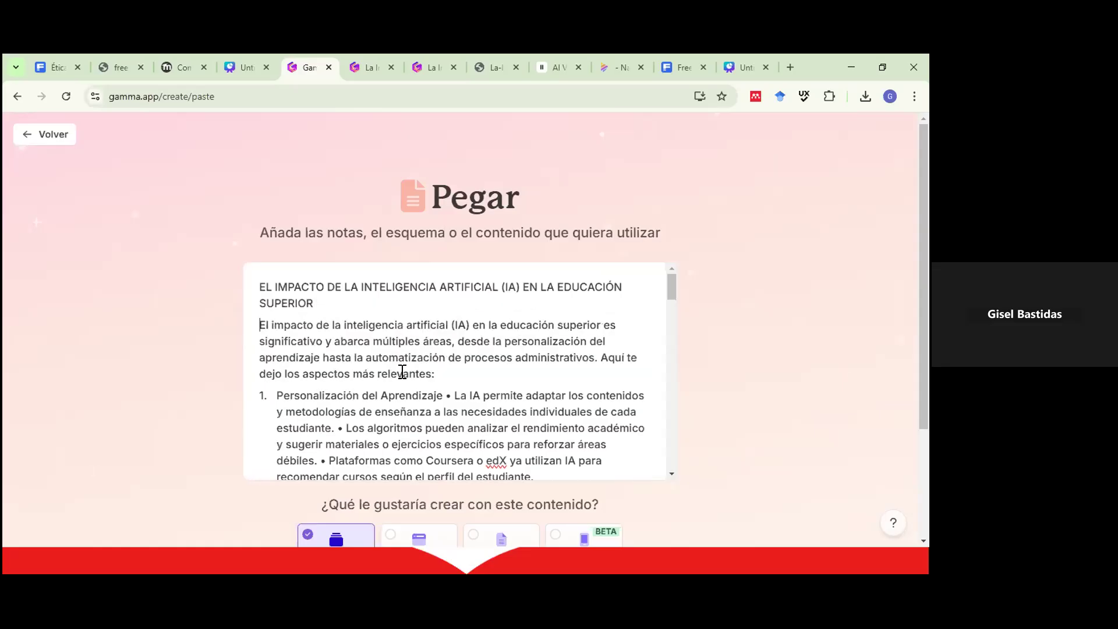
scroll(491, 322, down, 2)
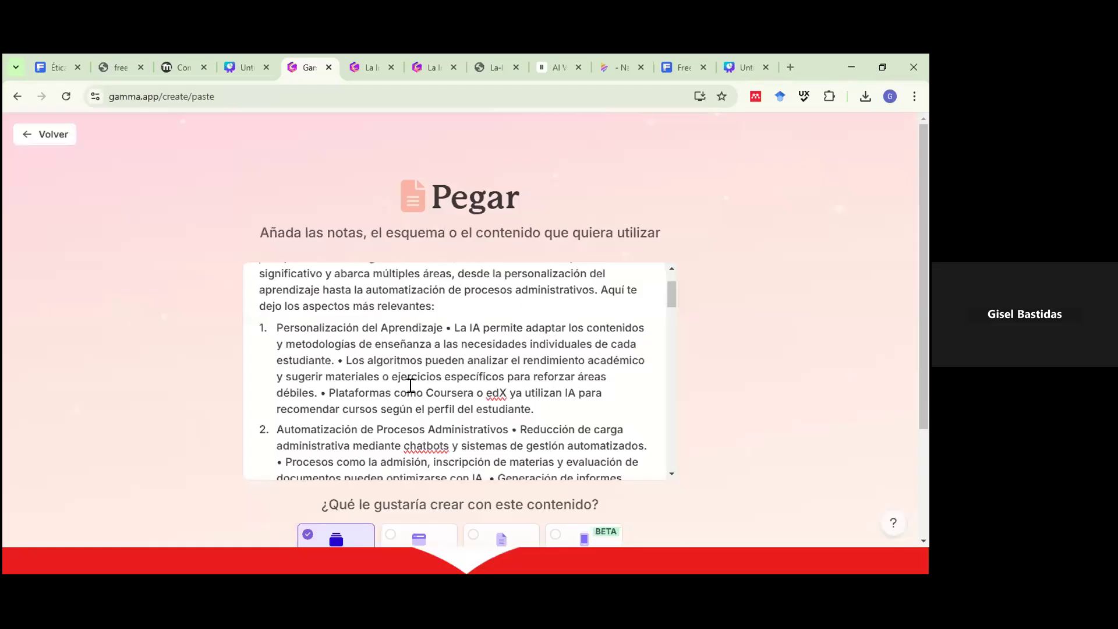
scroll(307, 342, down, 3)
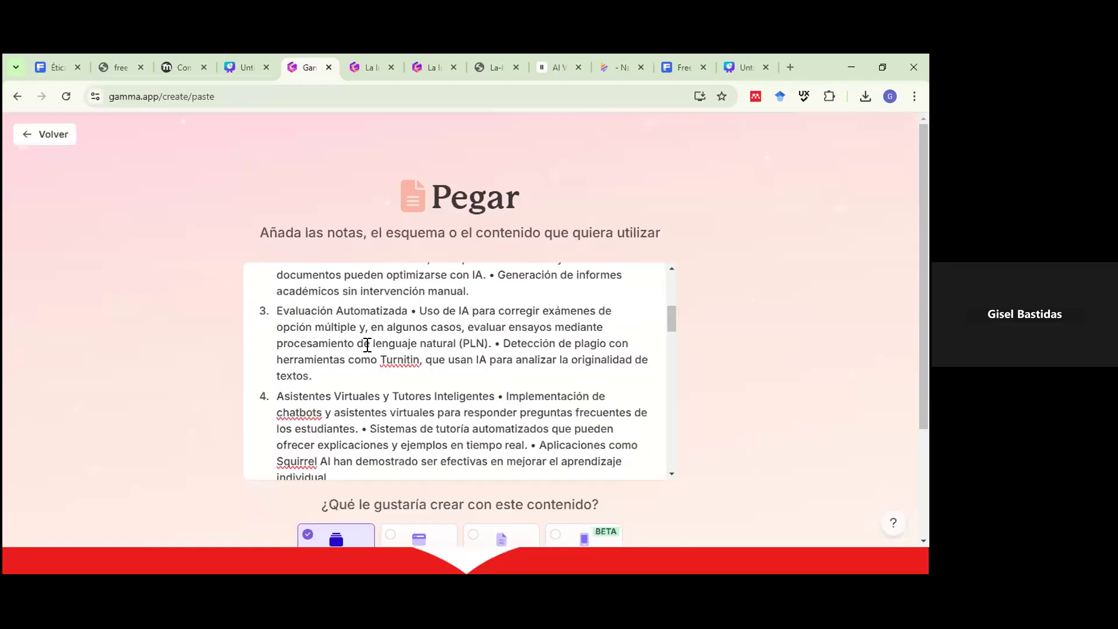
scroll(329, 309, up, 5)
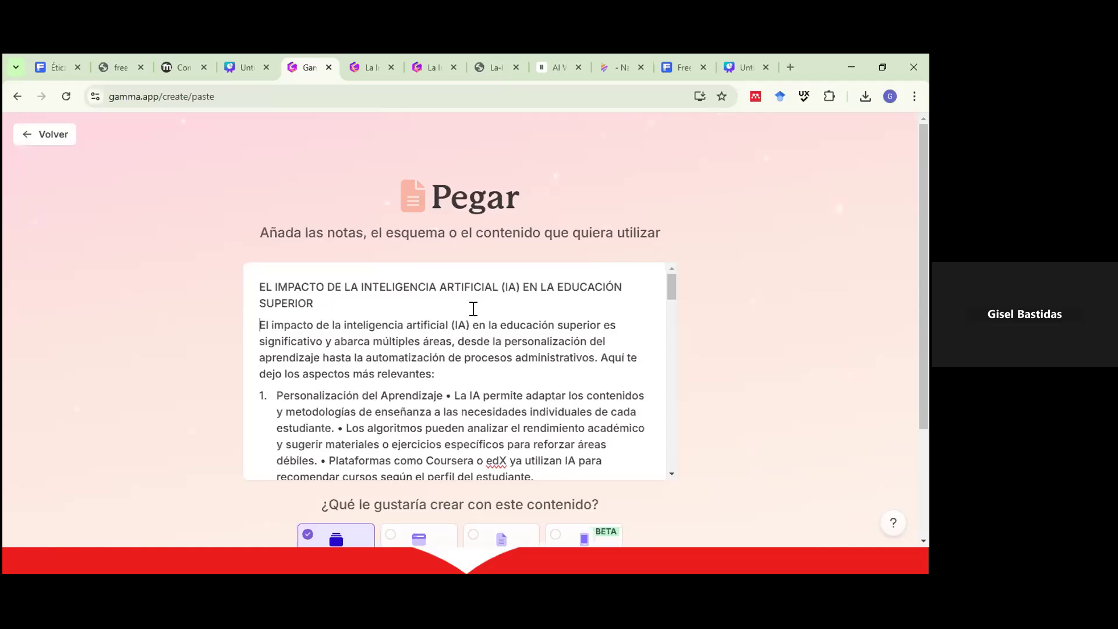
scroll(502, 338, down, 3)
scroll(507, 332, up, 3)
scroll(712, 303, down, 3)
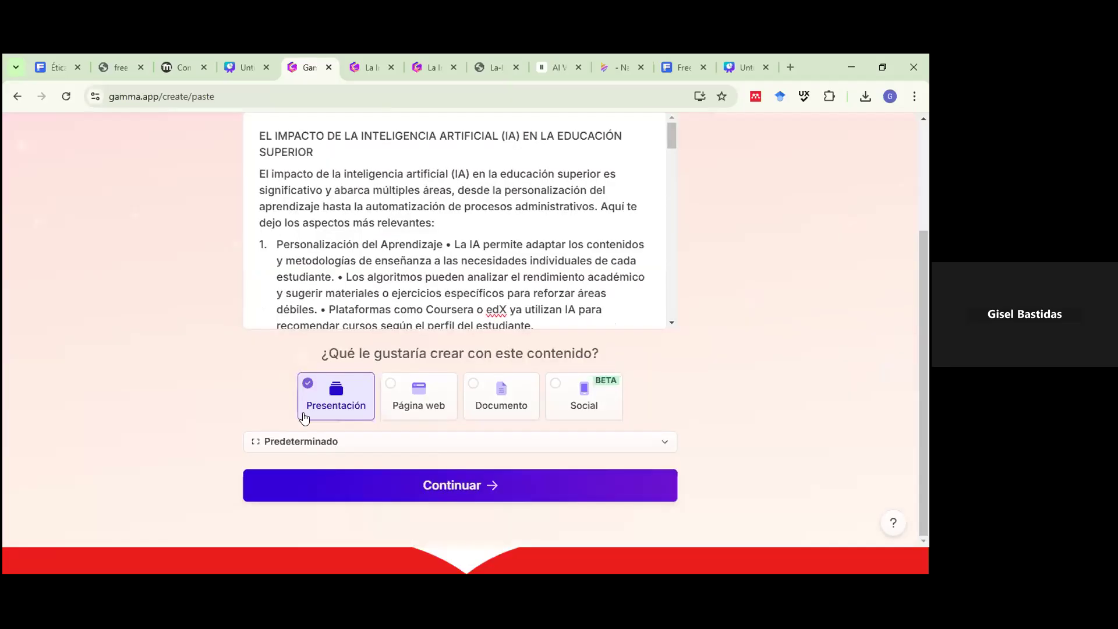
Keep the 'Predeterminado' page style and continue with the pasted article as a presentation.
click(334, 452)
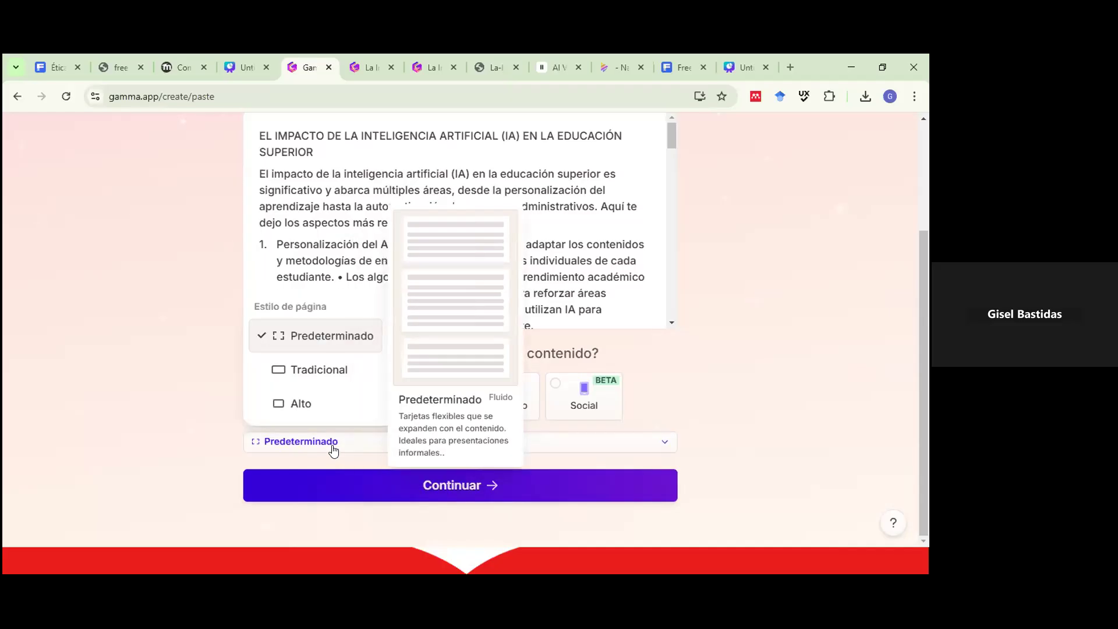
click(117, 381)
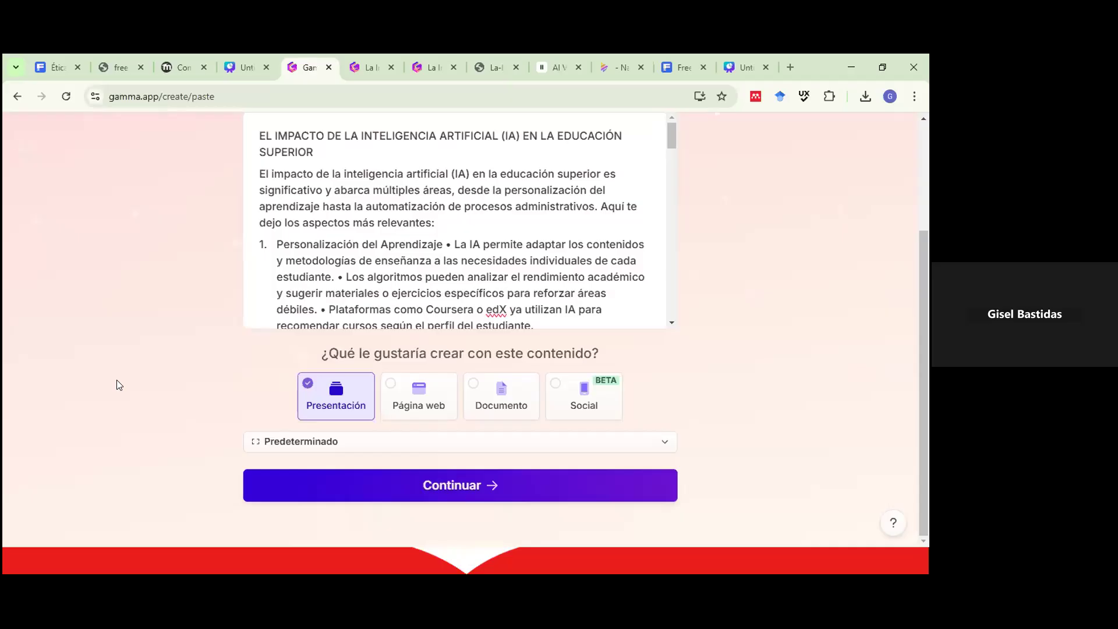
click(445, 484)
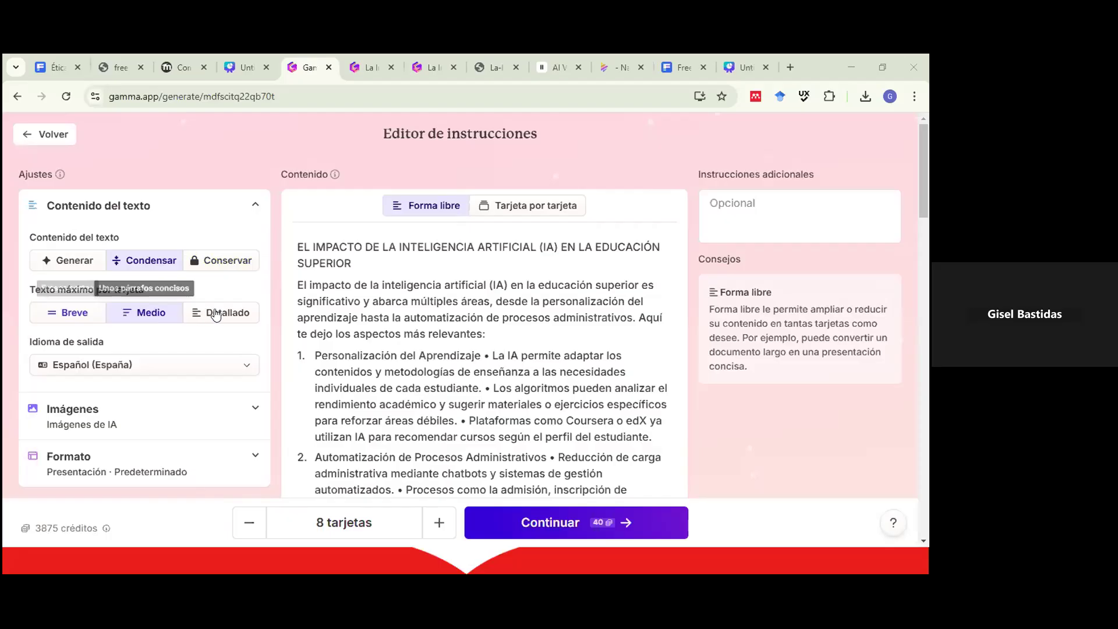
Try 'Conservar' for the text handling, then switch back to 'Condensar'.
click(216, 262)
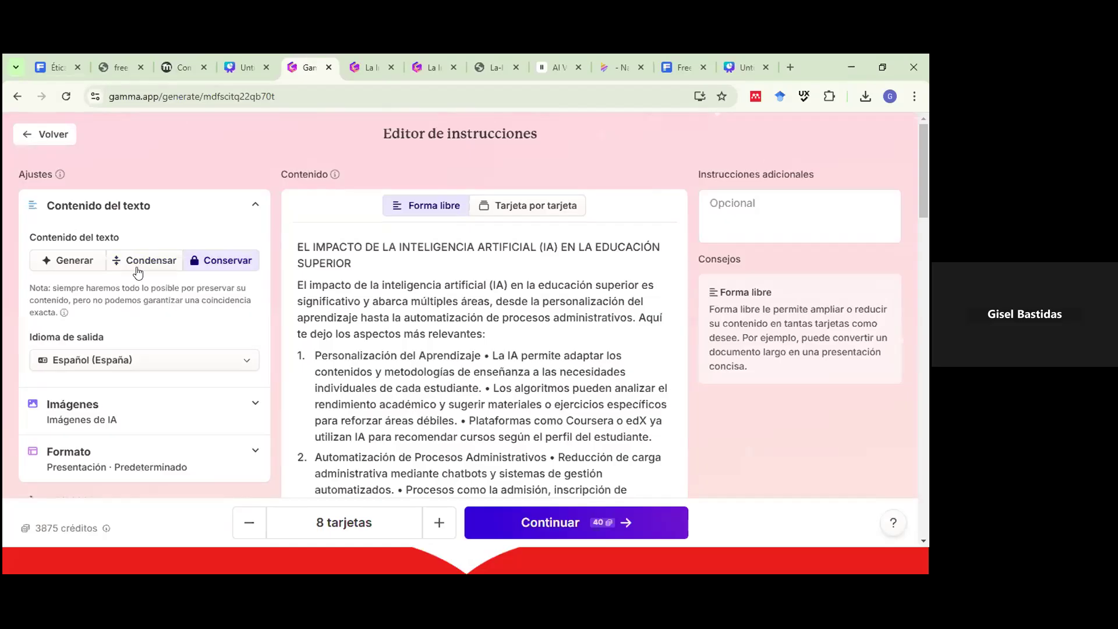
click(169, 266)
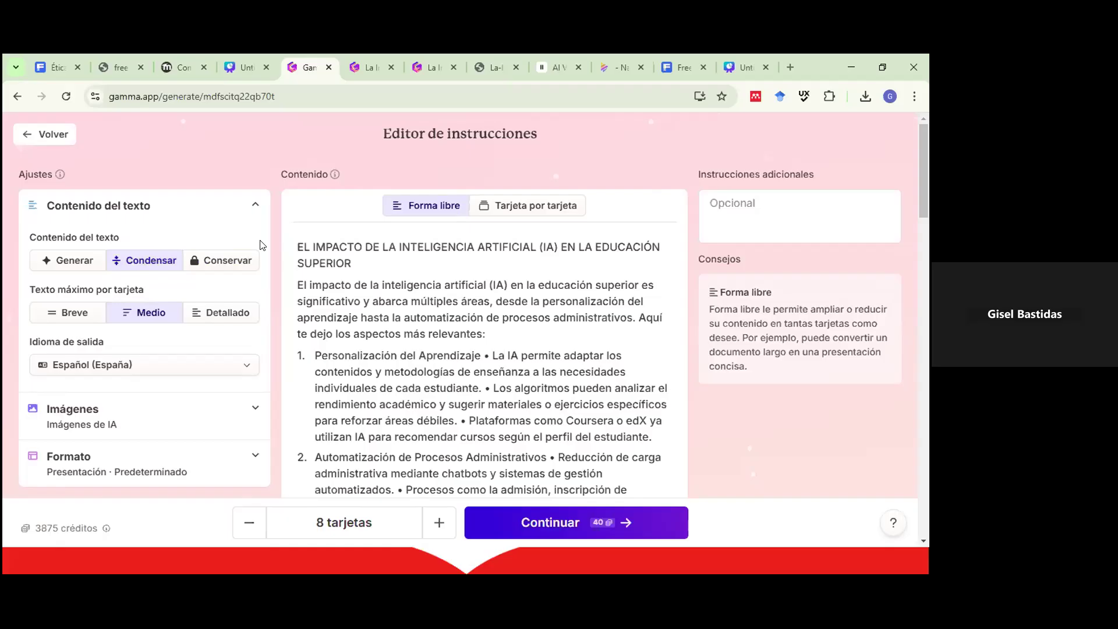
scroll(140, 309, down, 1)
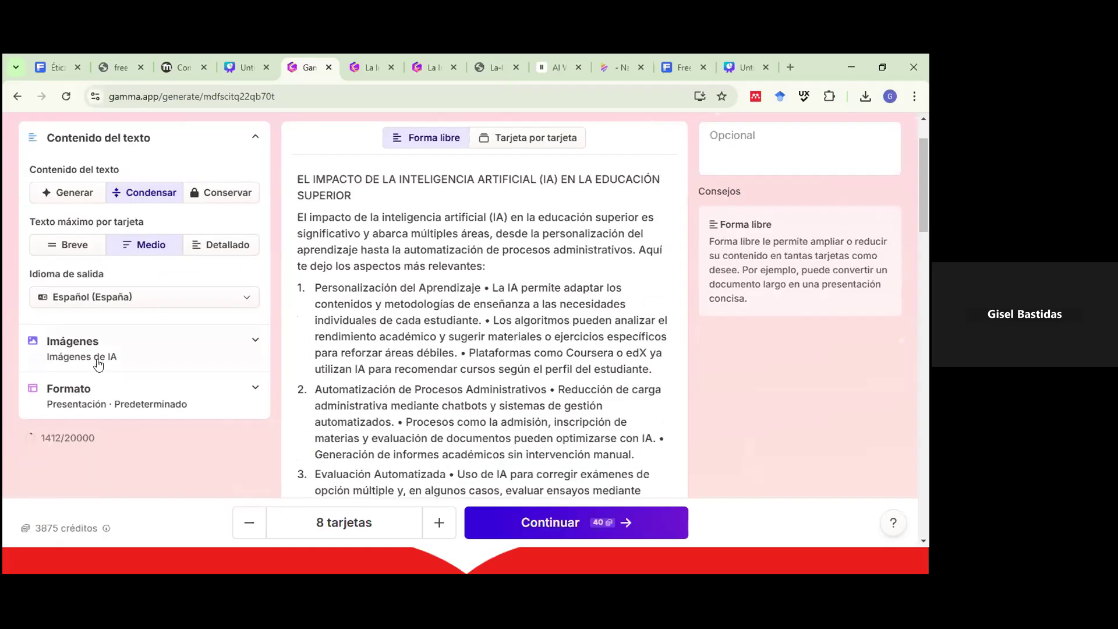
scroll(136, 423, down, 1)
scroll(147, 418, down, 1)
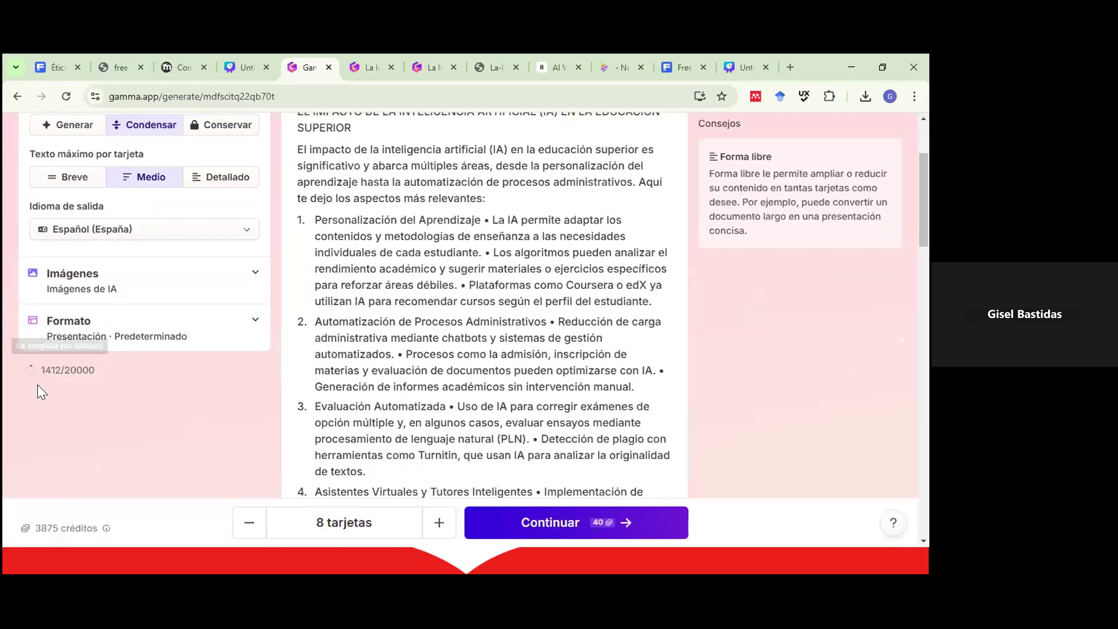
Scroll through the article in the instruction editor to review its numbered sections.
mouse_move(49, 368)
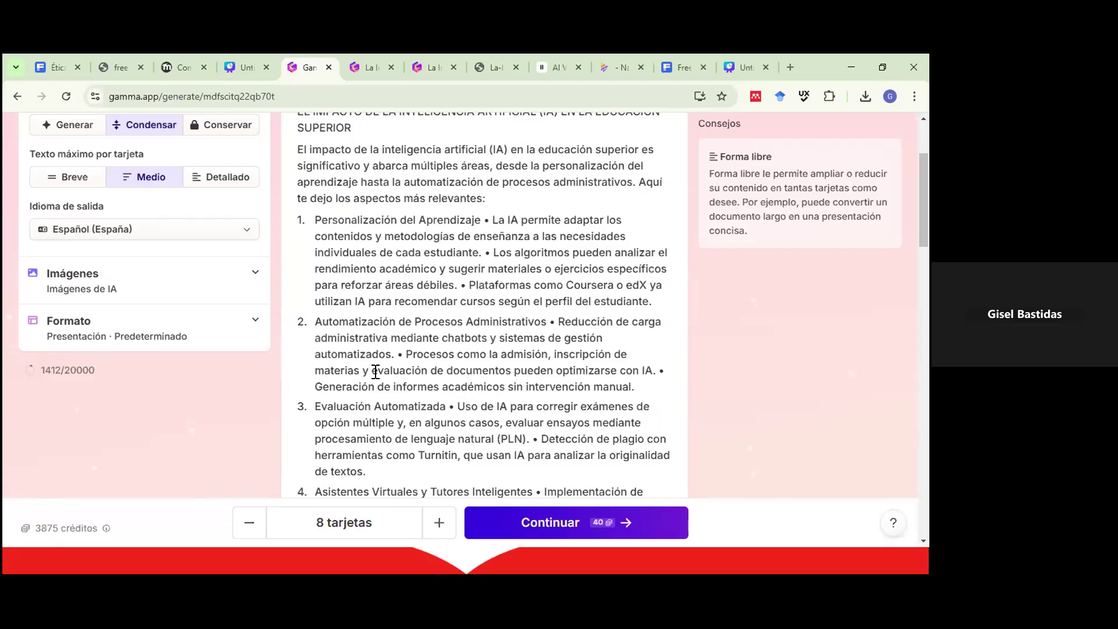
scroll(376, 371, up, 3)
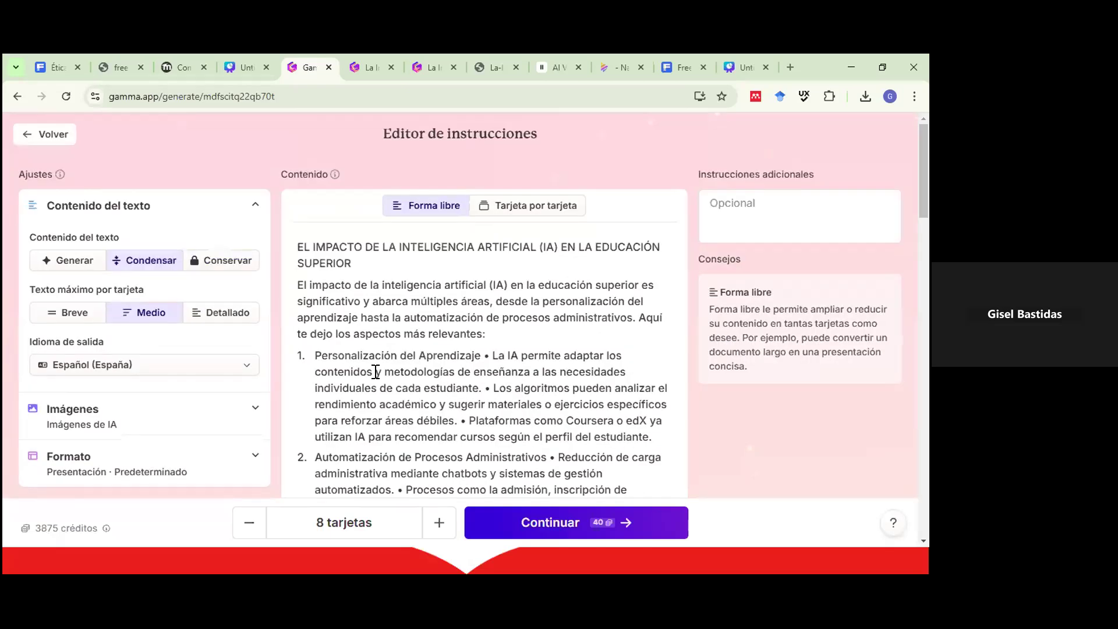
scroll(142, 396, down, 3)
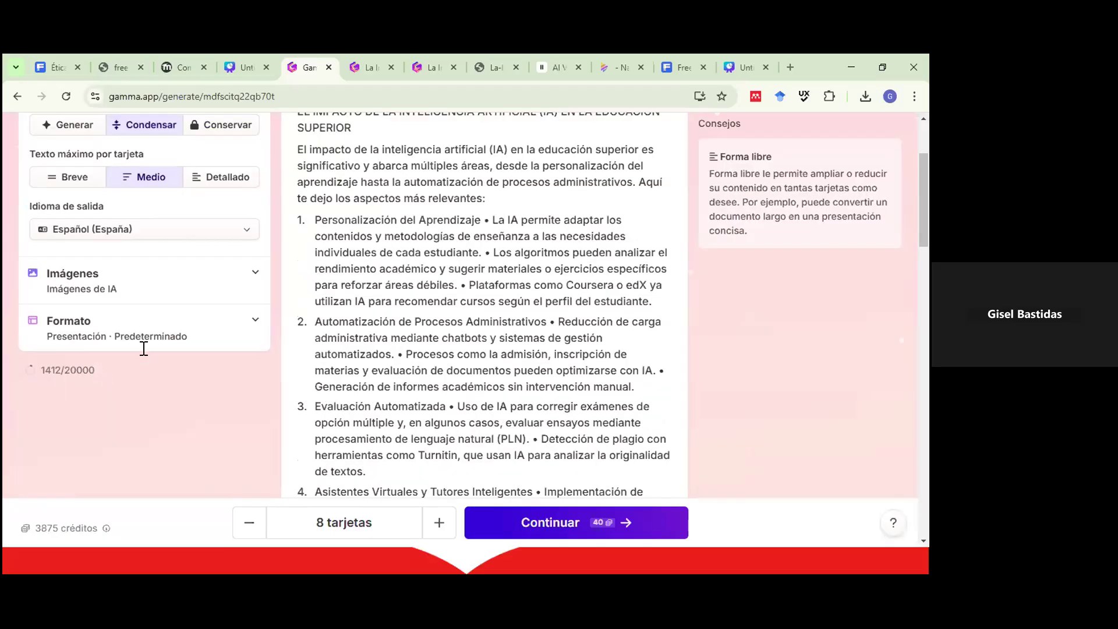
scroll(313, 357, up, 3)
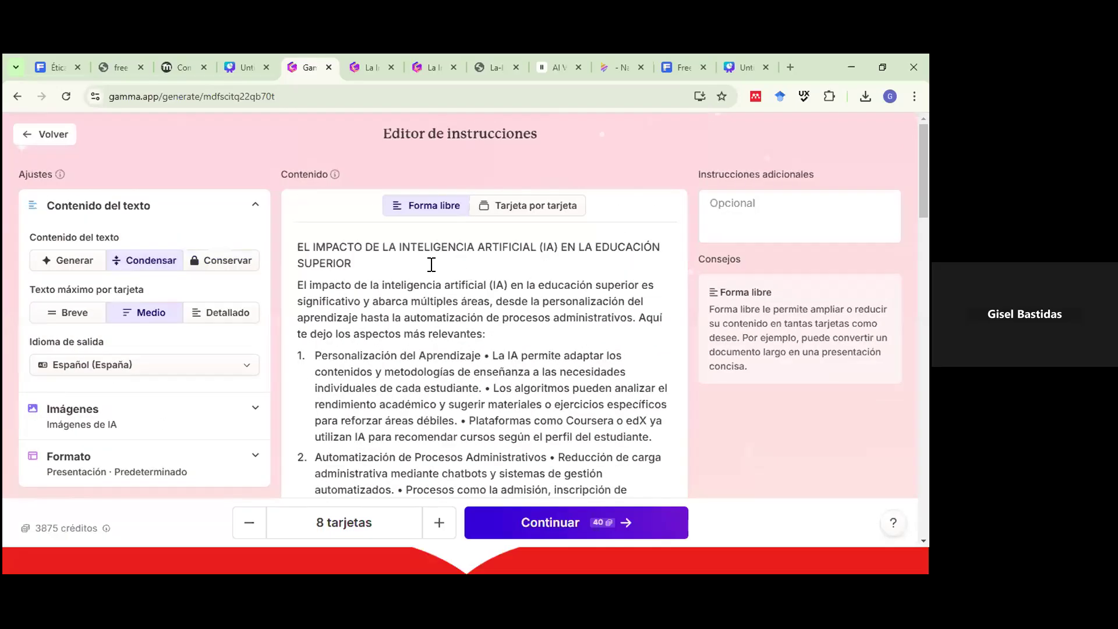
scroll(420, 256, down, 4)
scroll(416, 253, down, 6)
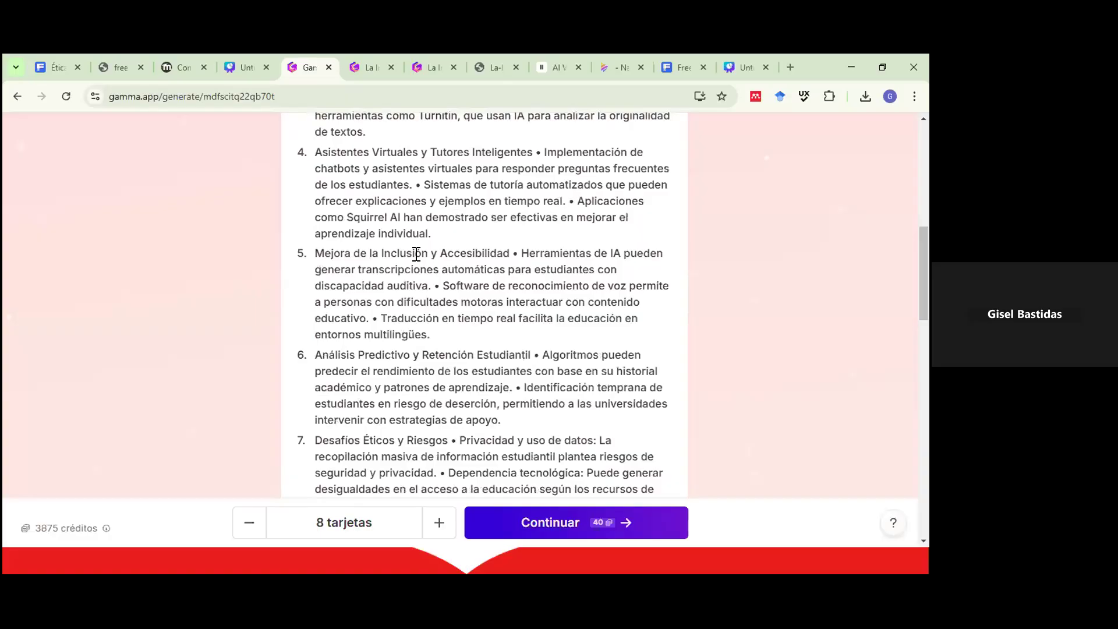
scroll(416, 254, down, 5)
scroll(416, 257, up, 8)
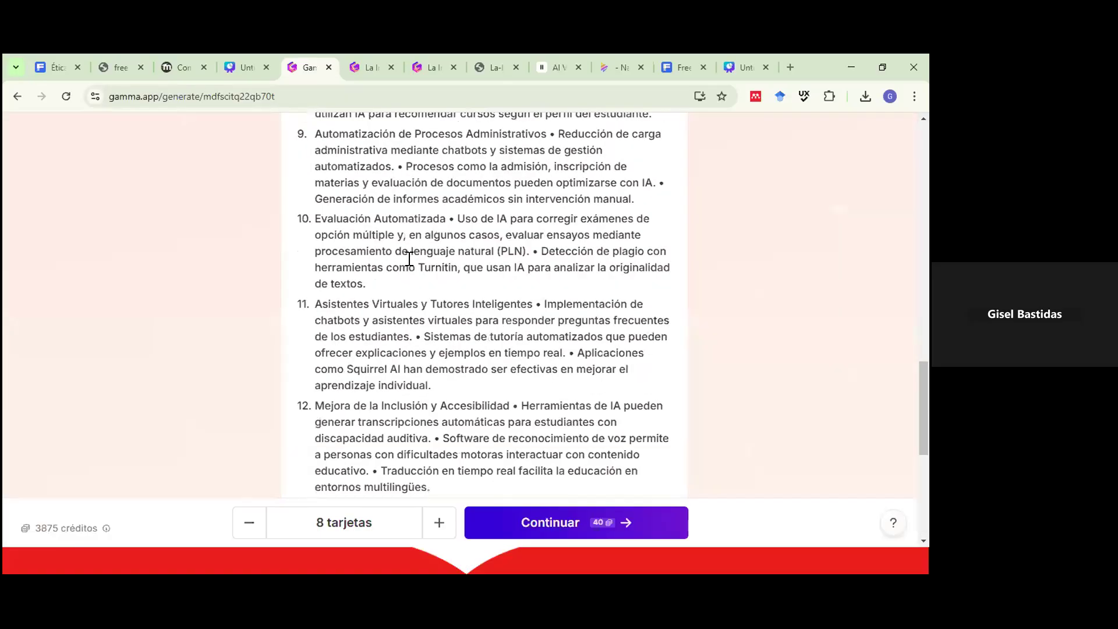
scroll(494, 244, up, 20)
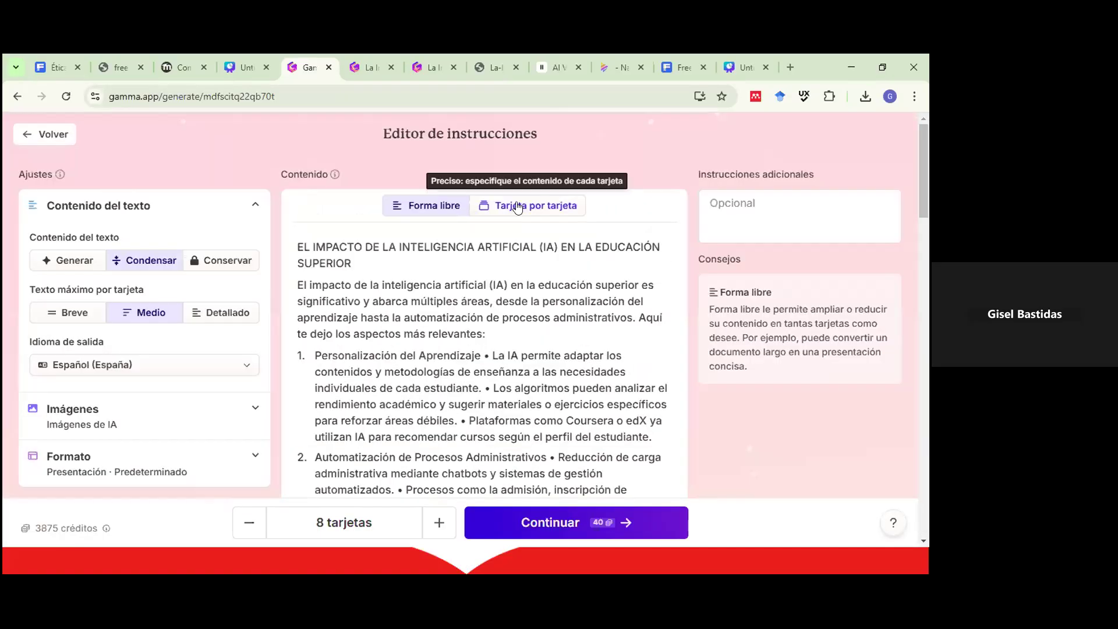
click(518, 206)
scroll(378, 269, down, 14)
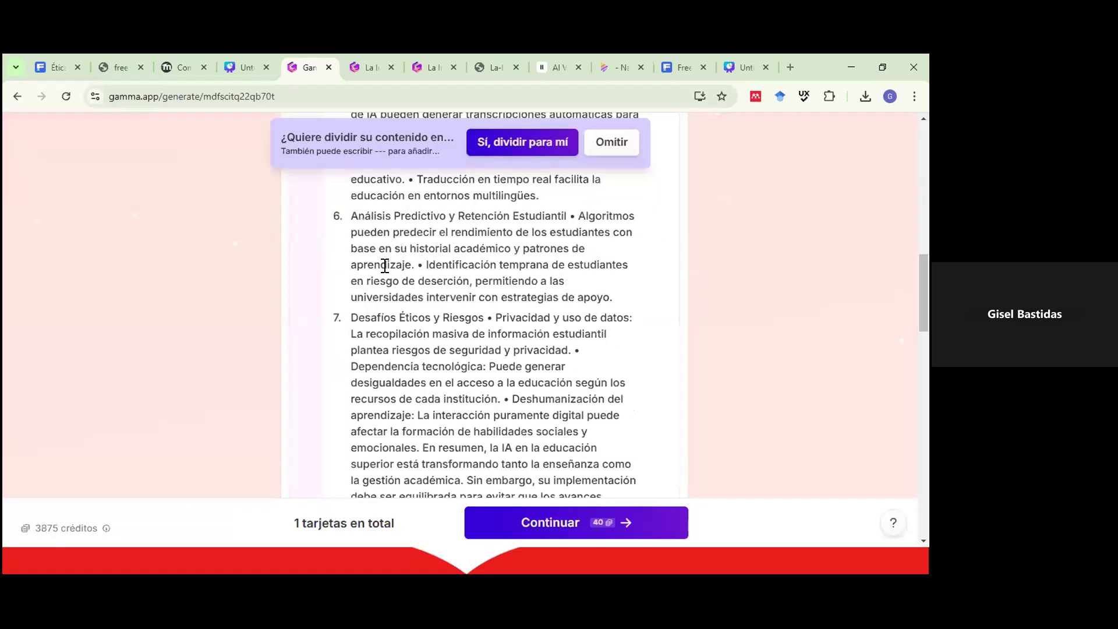
scroll(382, 269, down, 10)
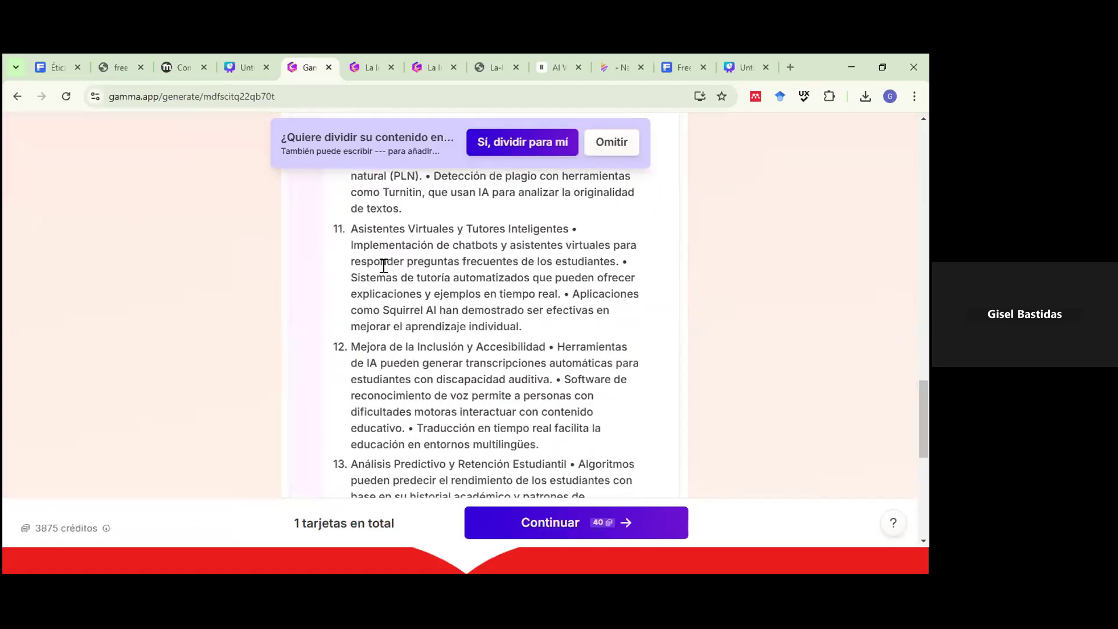
scroll(382, 266, up, 20)
scroll(488, 158, up, 3)
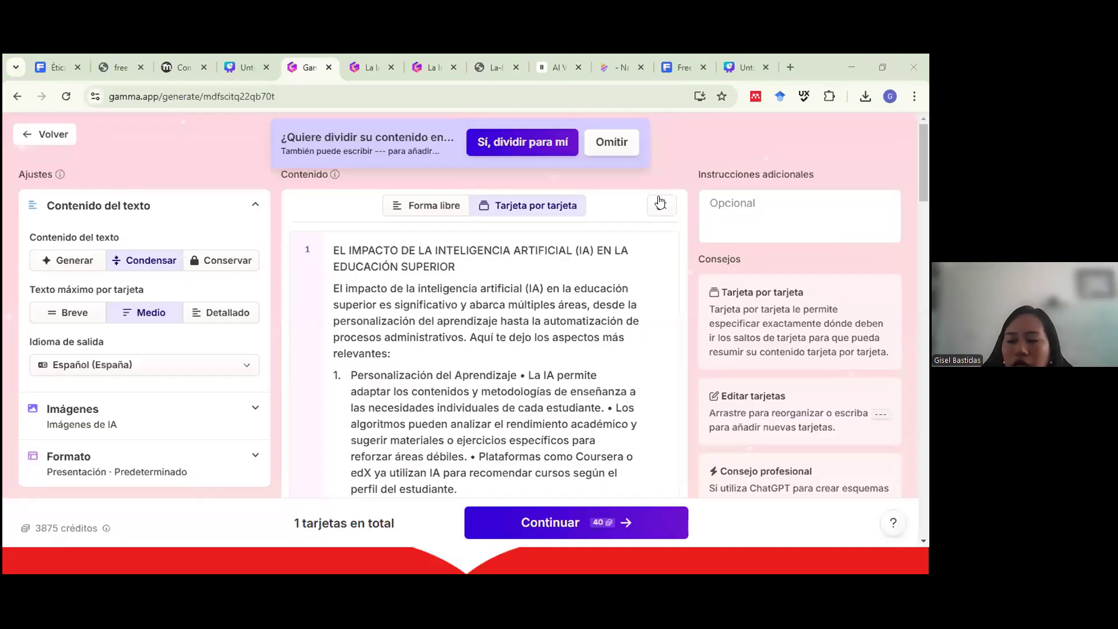
click(496, 143)
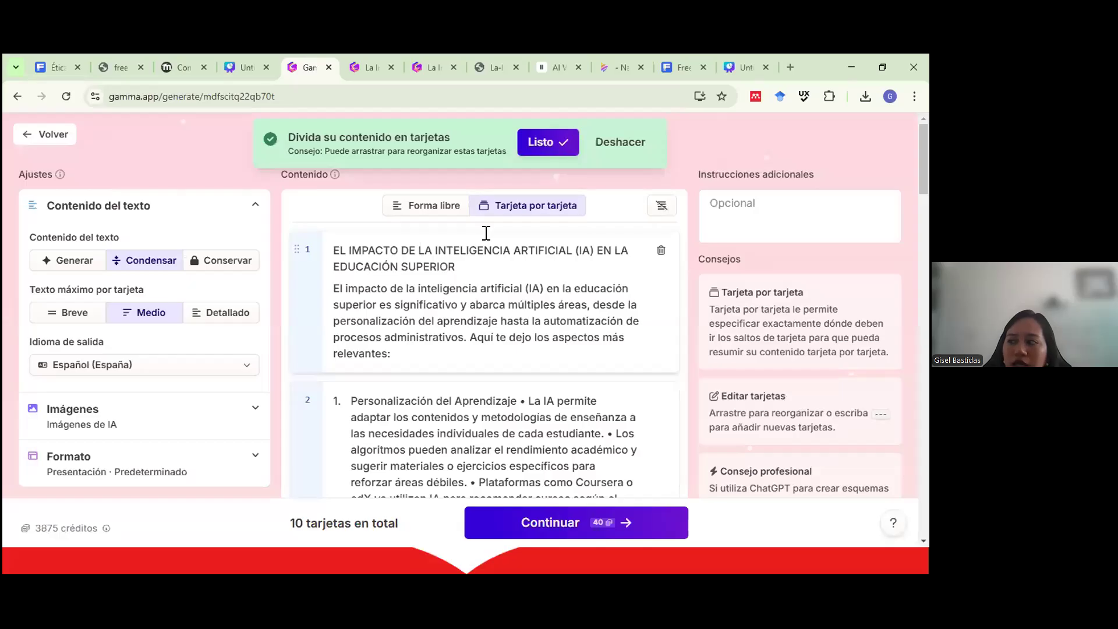
scroll(476, 317, down, 3)
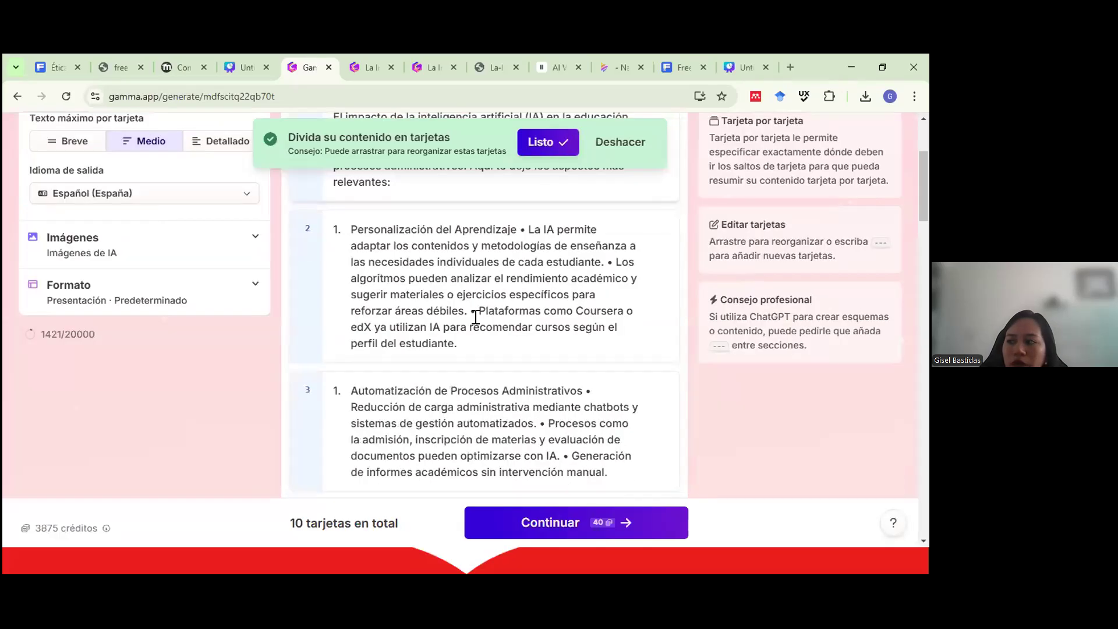
scroll(472, 319, down, 15)
scroll(459, 320, down, 9)
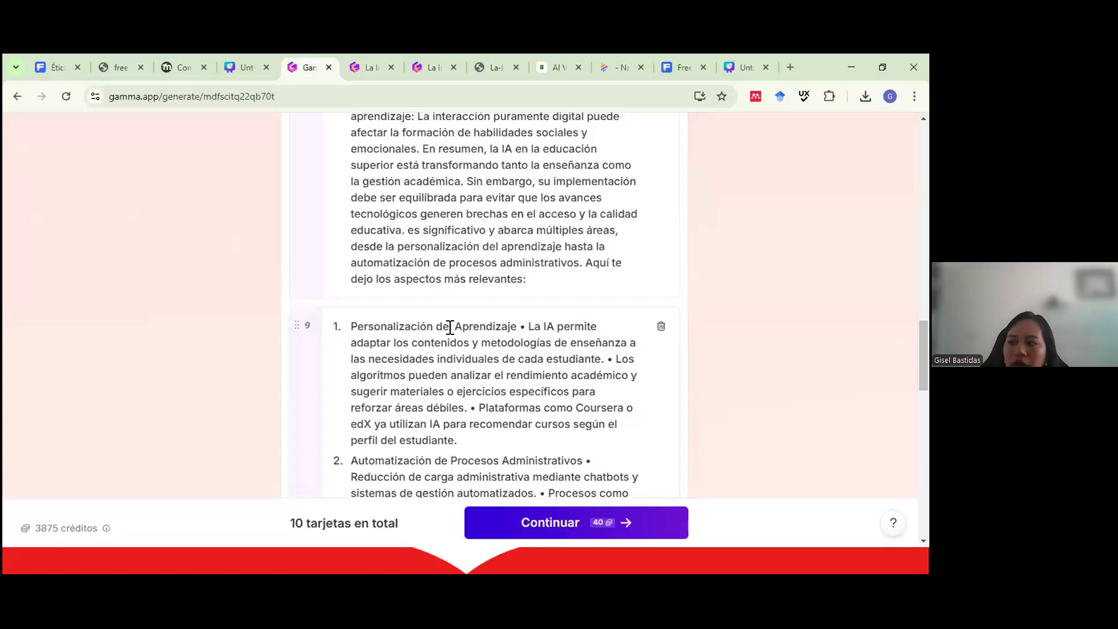
scroll(446, 329, down, 6)
scroll(446, 329, up, 10)
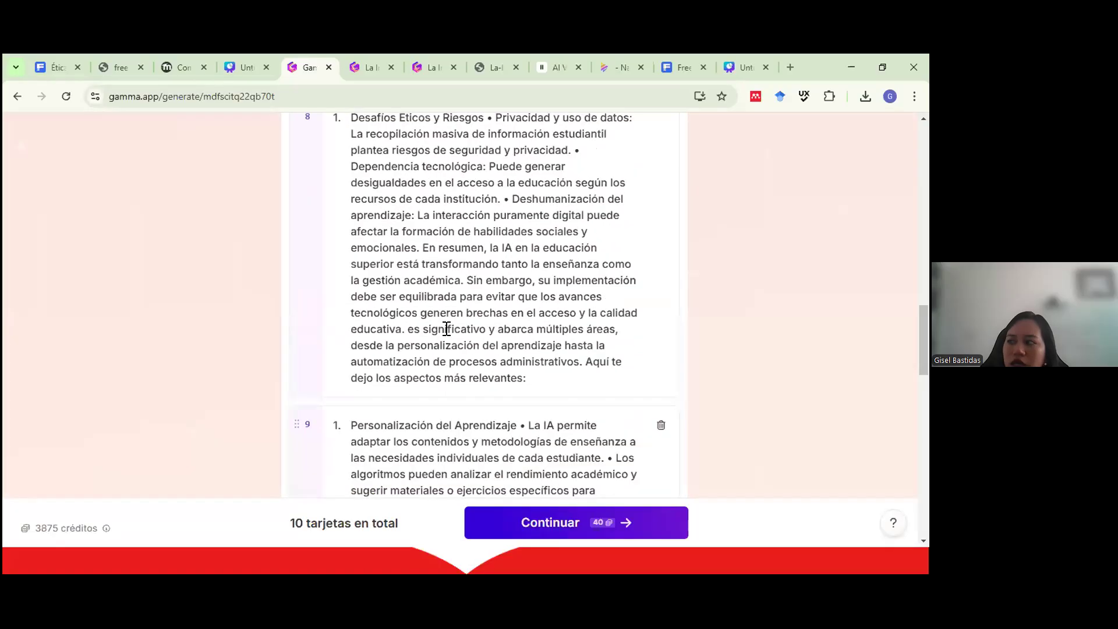
scroll(447, 329, up, 10)
scroll(449, 310, up, 10)
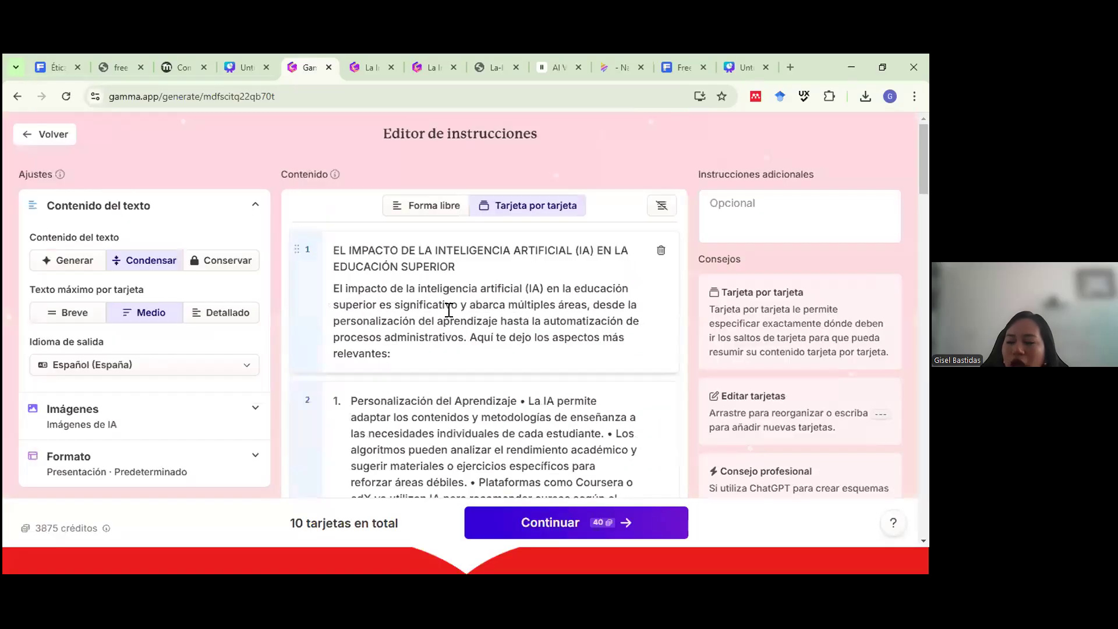
scroll(449, 309, down, 15)
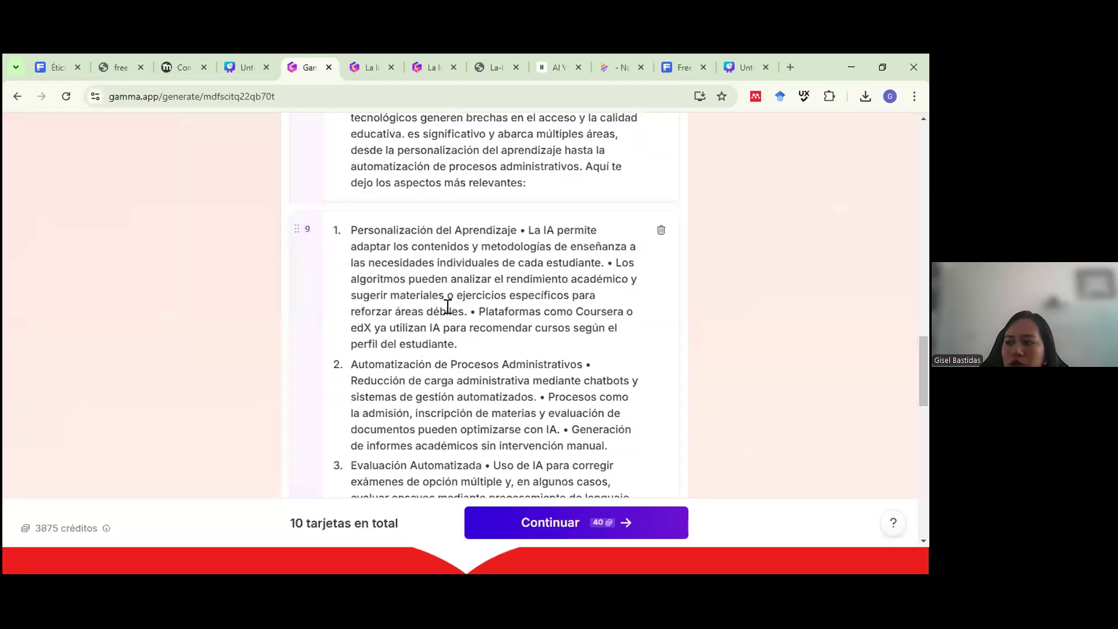
scroll(445, 310, up, 1)
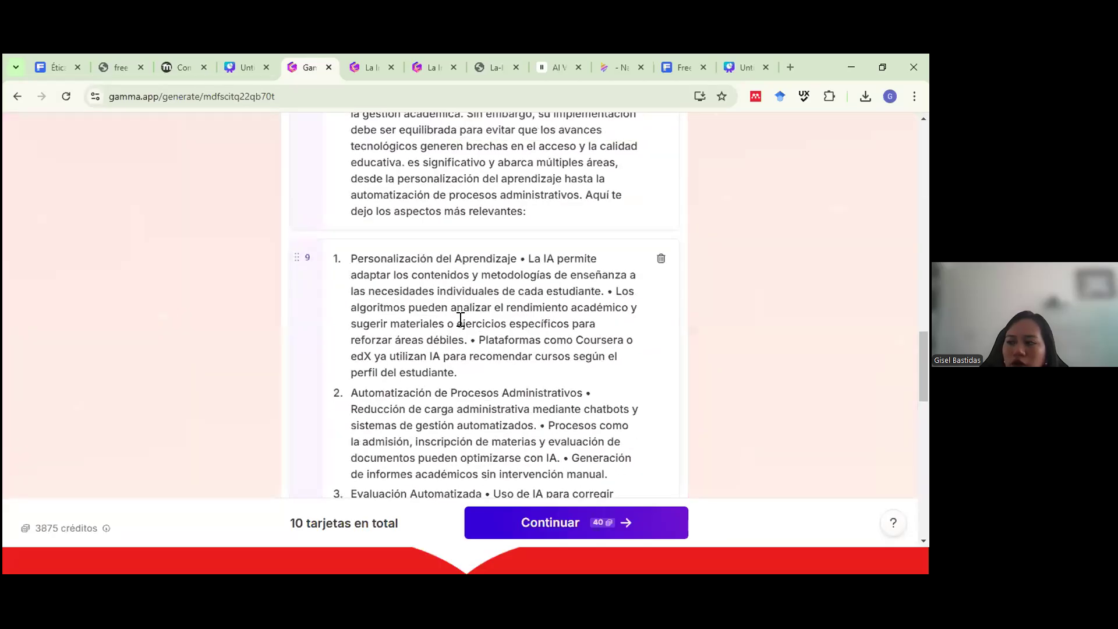
scroll(460, 320, down, 5)
scroll(451, 322, up, 10)
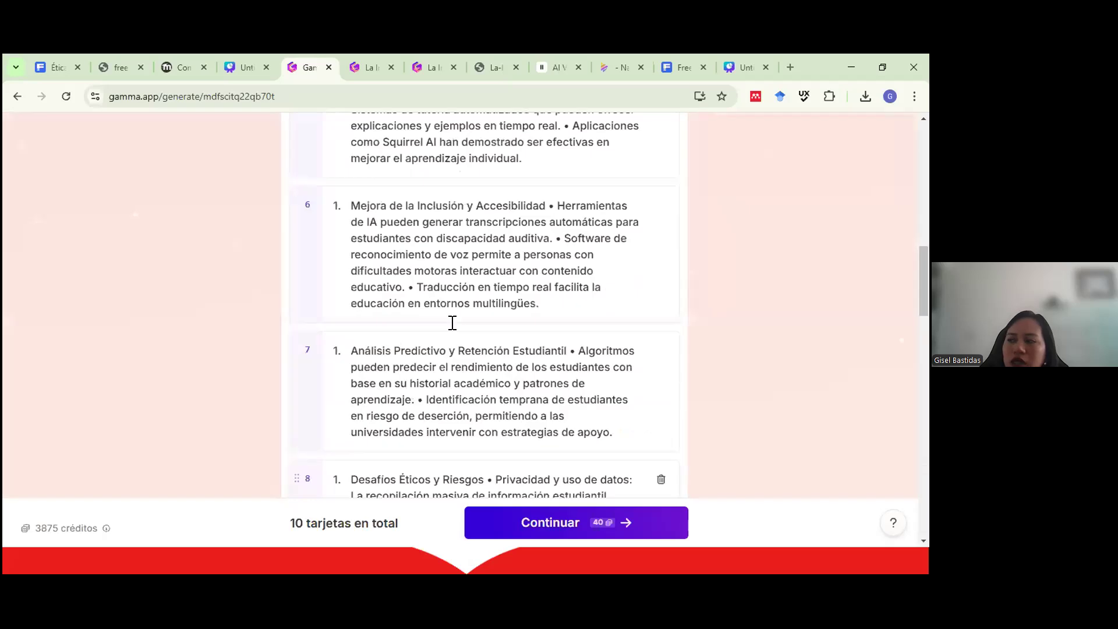
scroll(452, 322, up, 5)
scroll(451, 322, down, 4)
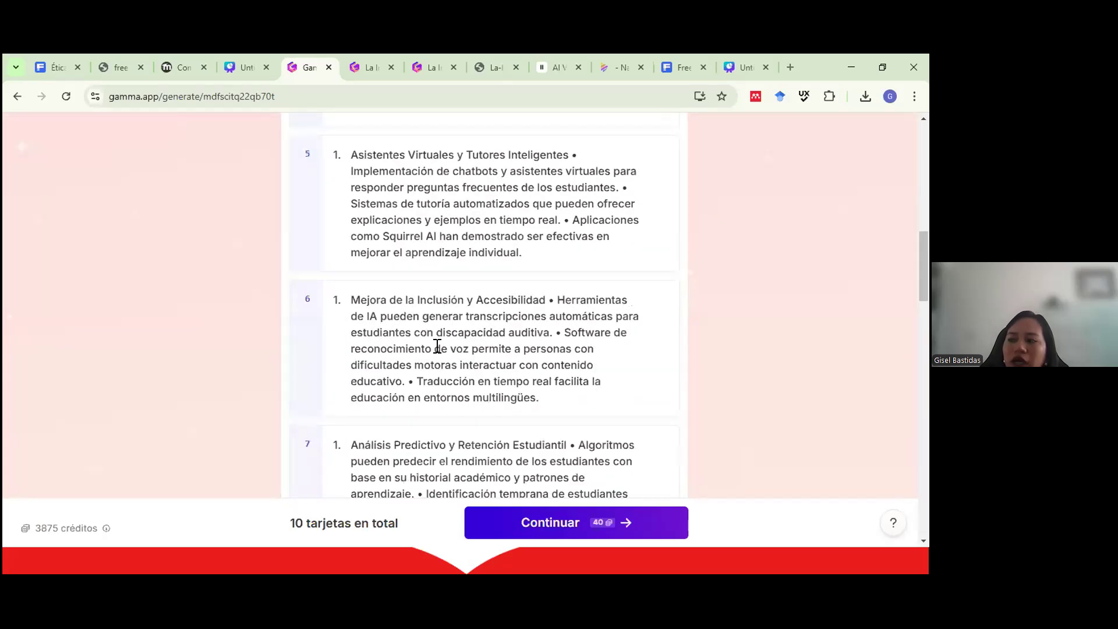
scroll(429, 336, up, 2)
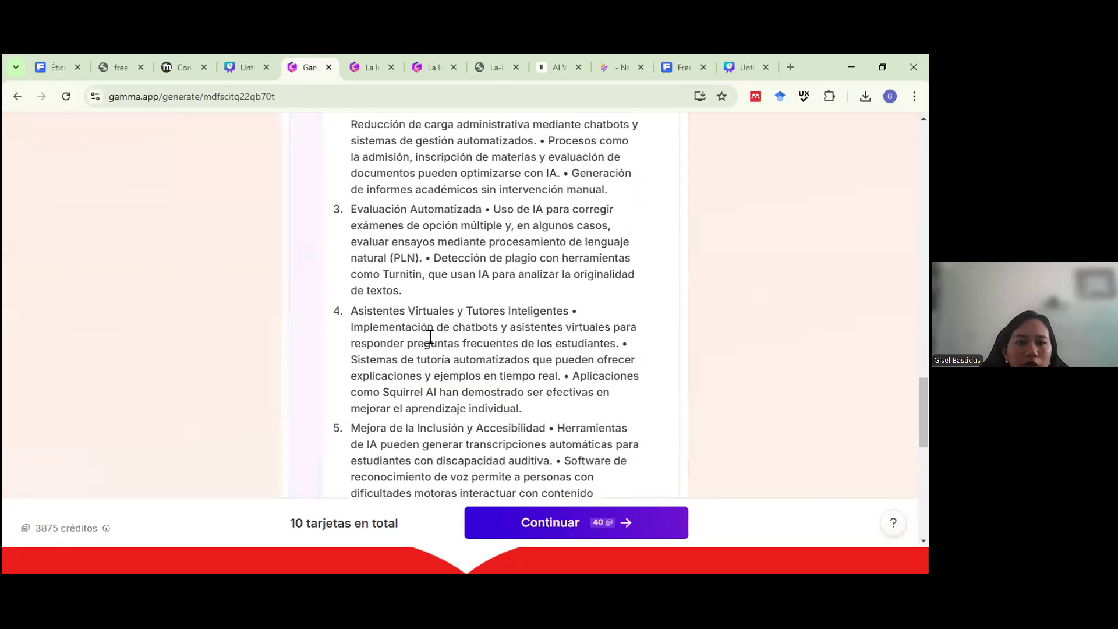
scroll(428, 329, up, 4)
scroll(425, 321, up, 6)
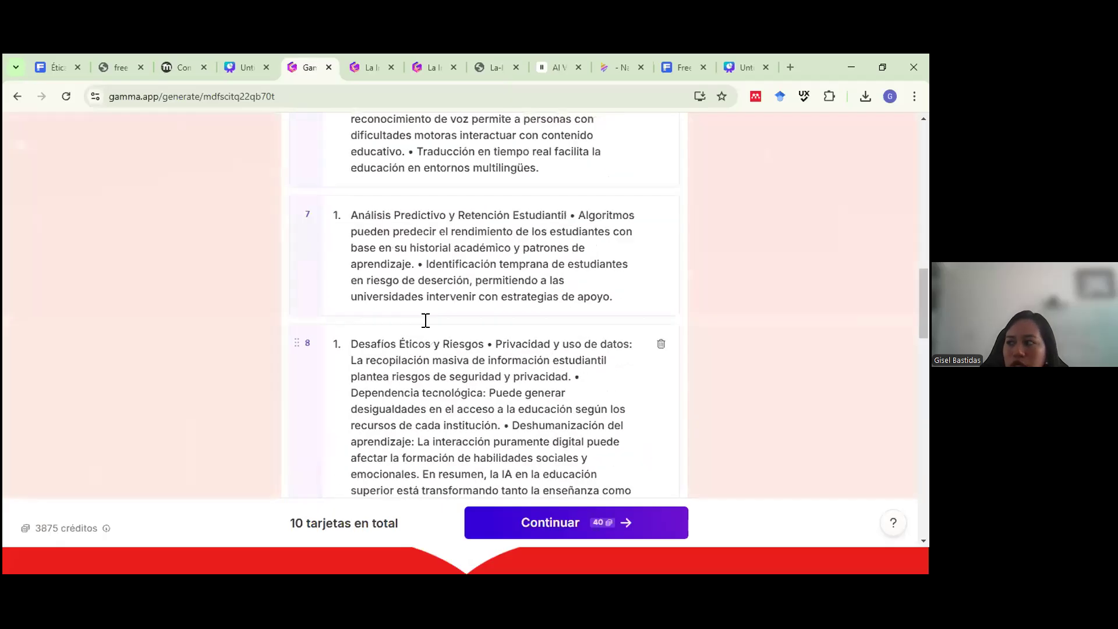
scroll(425, 320, up, 10)
scroll(427, 320, down, 10)
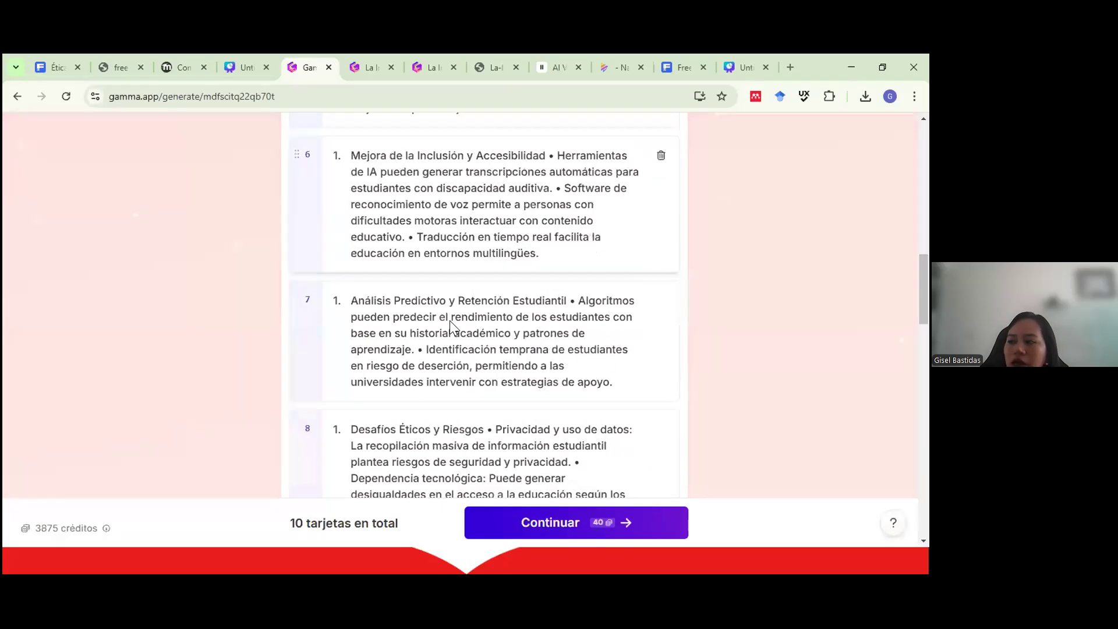
scroll(630, 257, down, 2)
Delete the outline cards from 8 down to the title card, then undo to restore the title card.
click(658, 344)
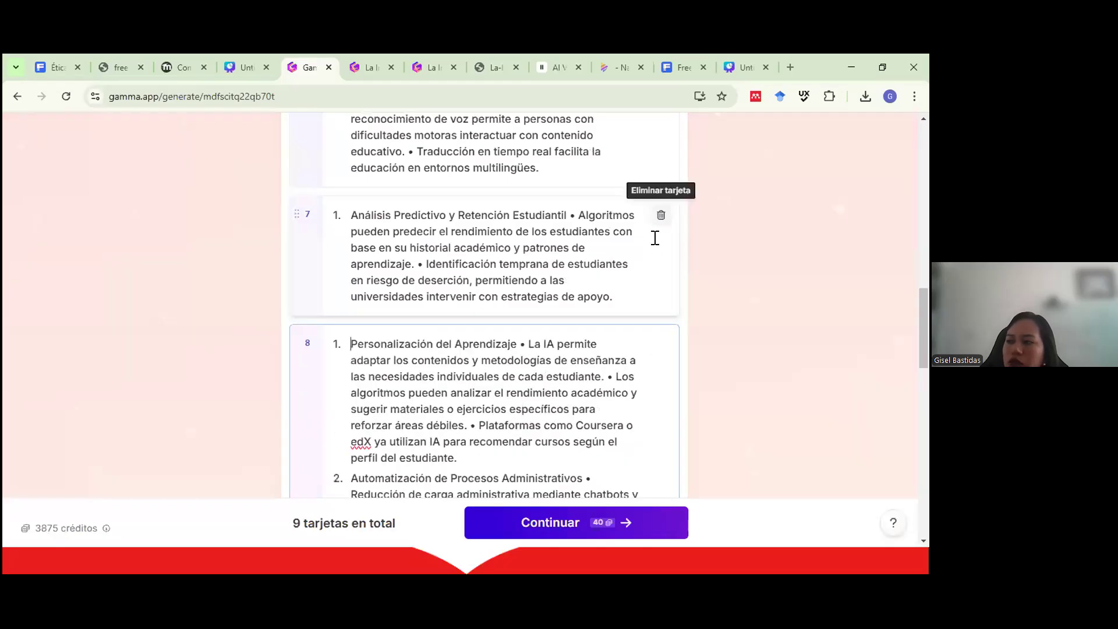
click(661, 216)
scroll(628, 399, up, 5)
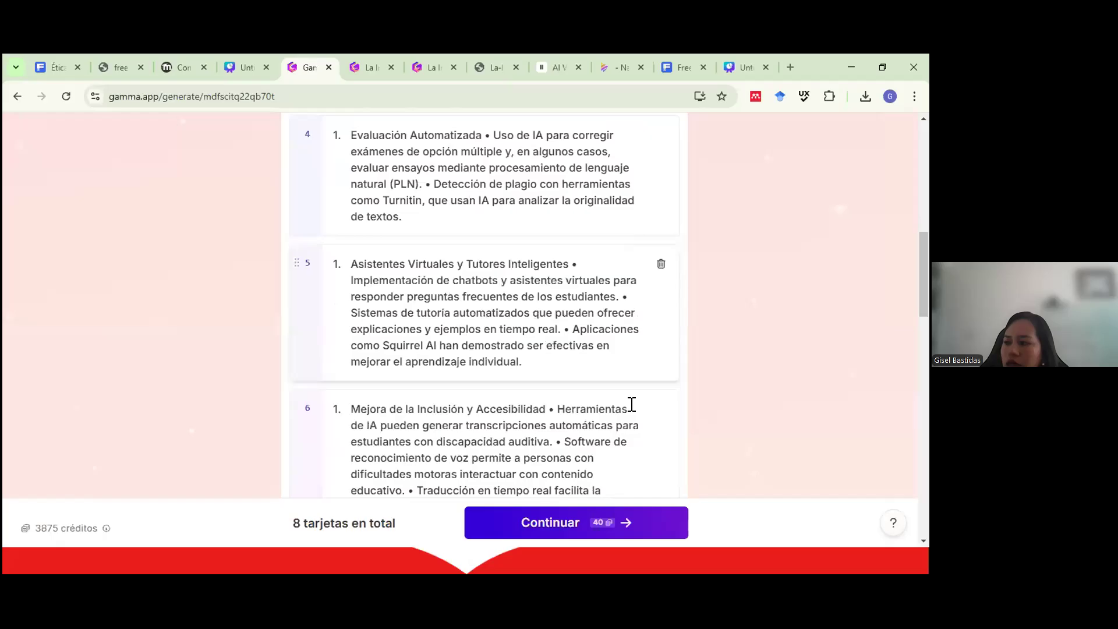
click(662, 264)
click(659, 266)
click(660, 272)
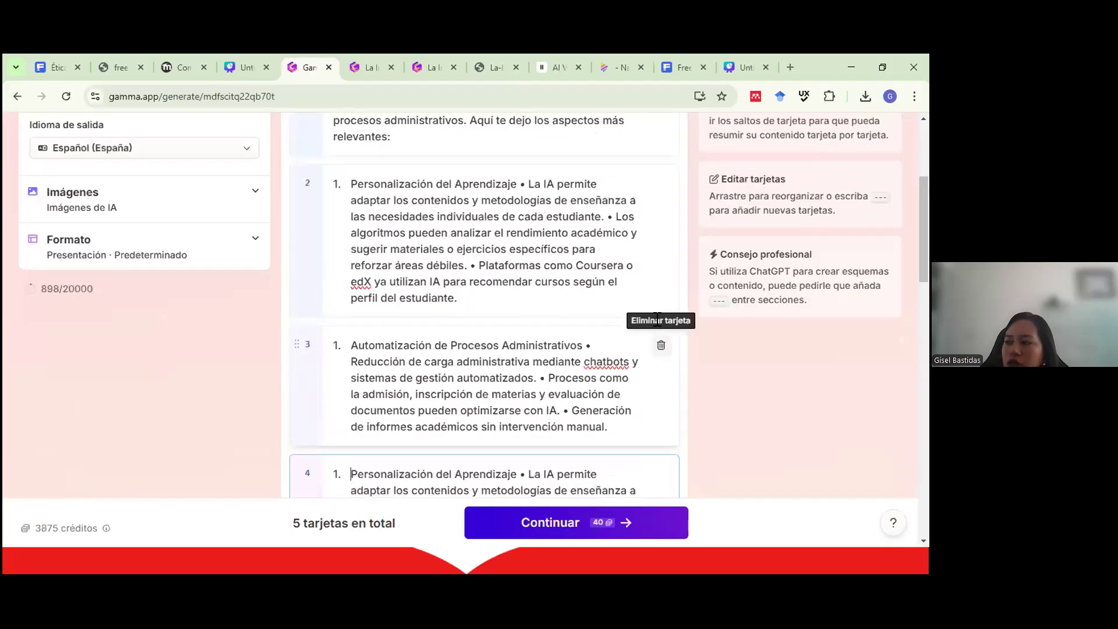
click(660, 344)
click(660, 183)
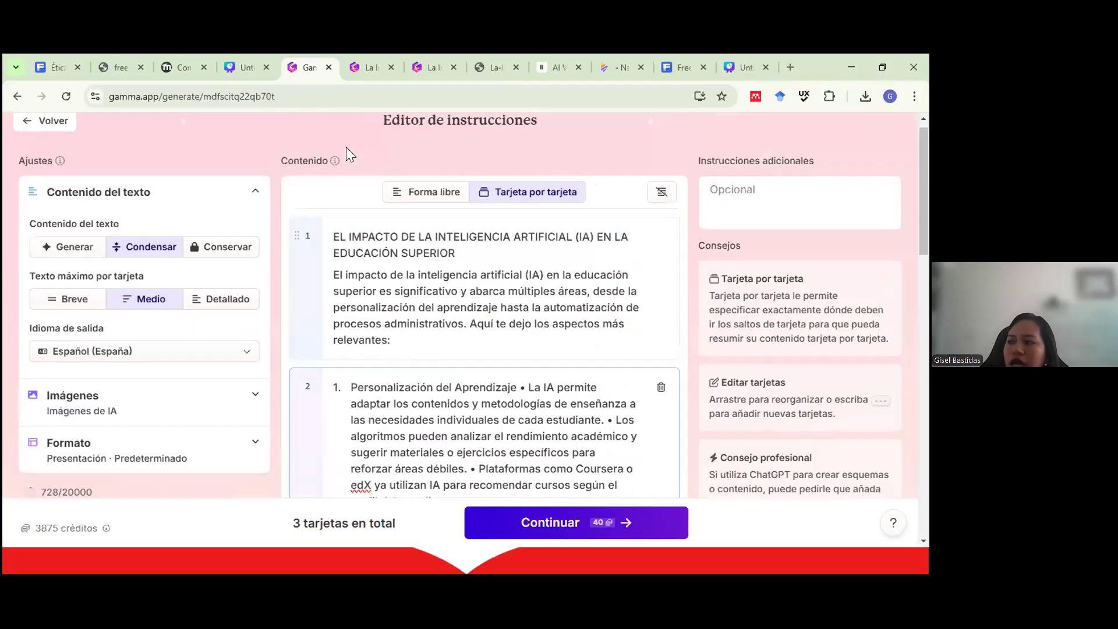
click(662, 237)
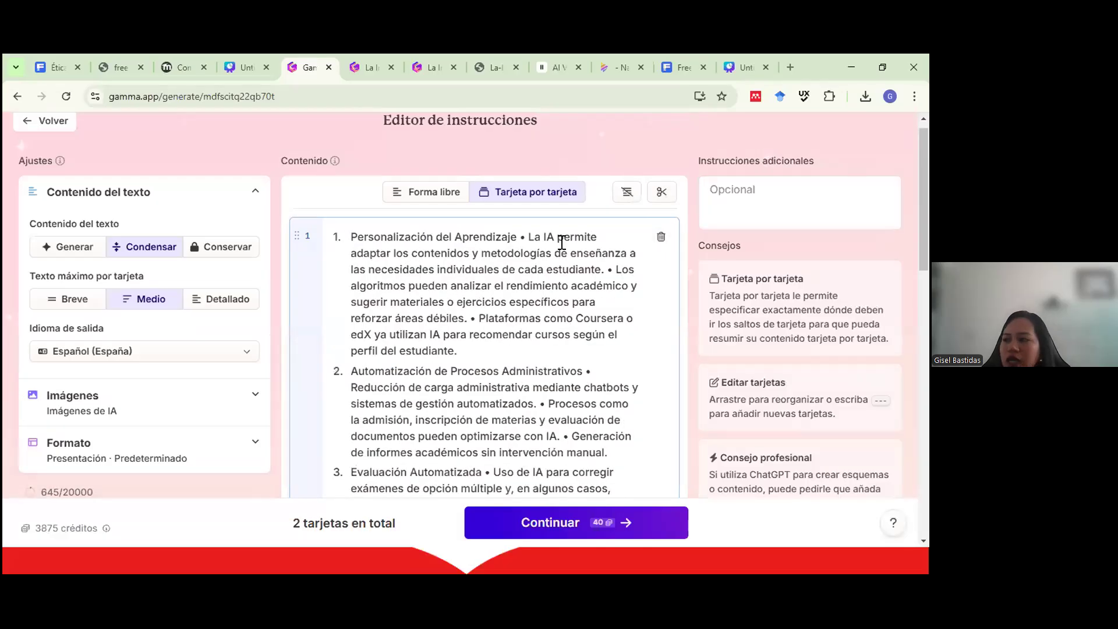
key(ctrl+z)
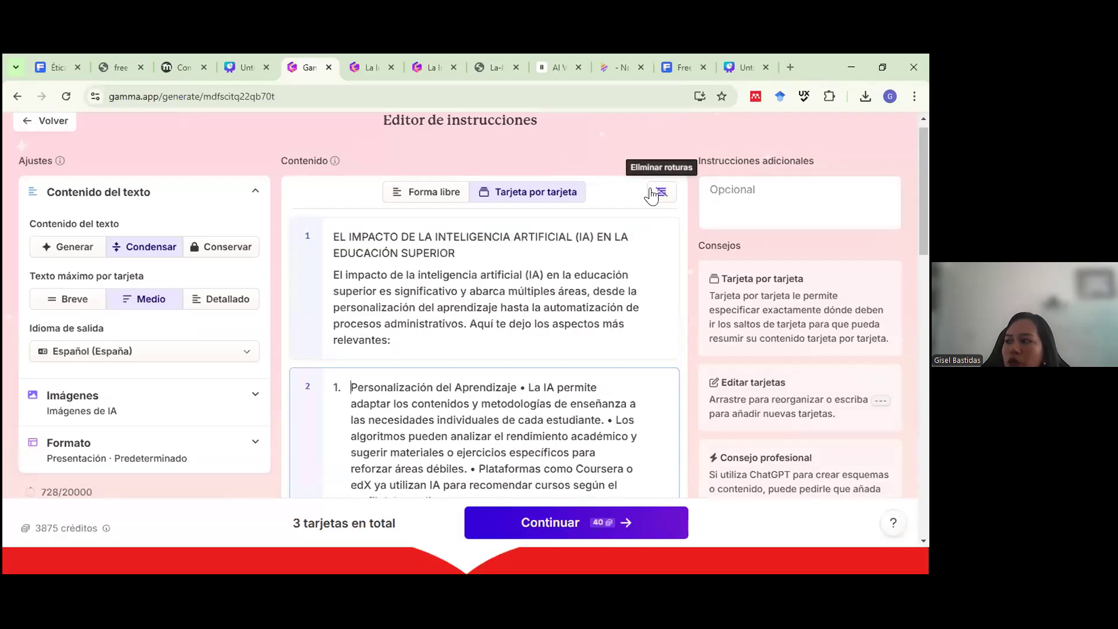
Remove all card breaks, try the AI split, remove breaks again, and switch to 'Forma libre'.
click(661, 194)
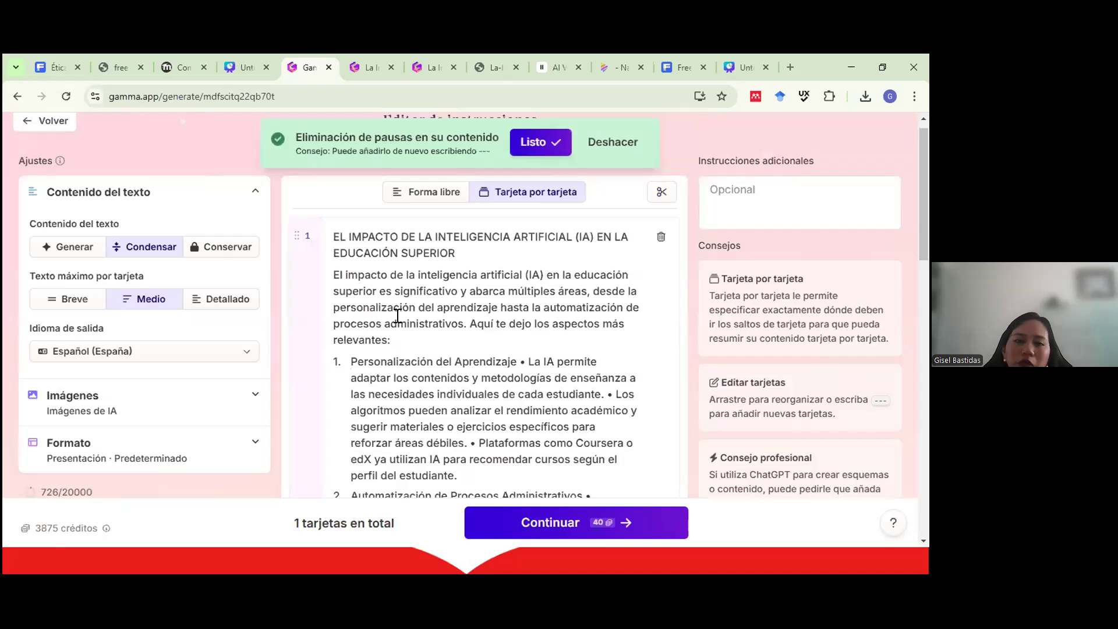
click(662, 193)
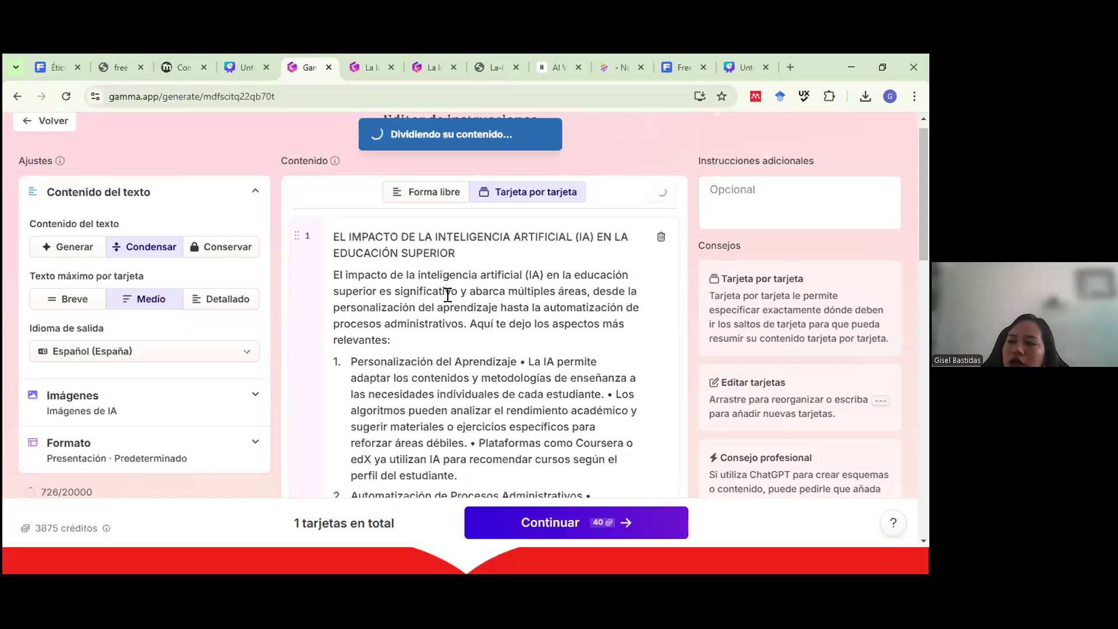
scroll(446, 370, down, 5)
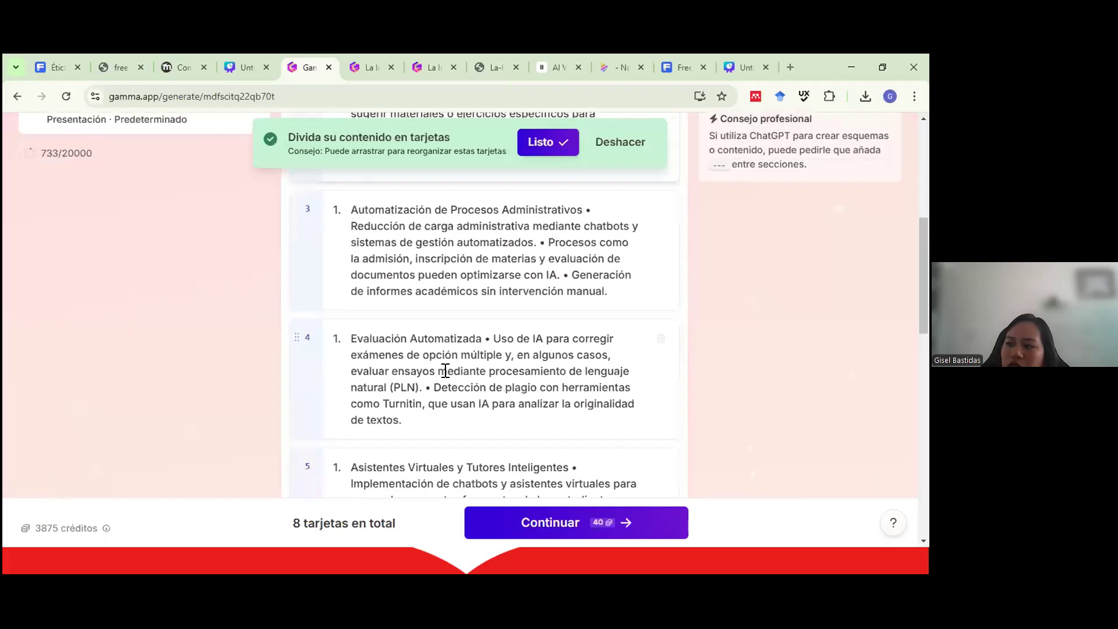
scroll(444, 372, down, 5)
scroll(664, 218, up, 10)
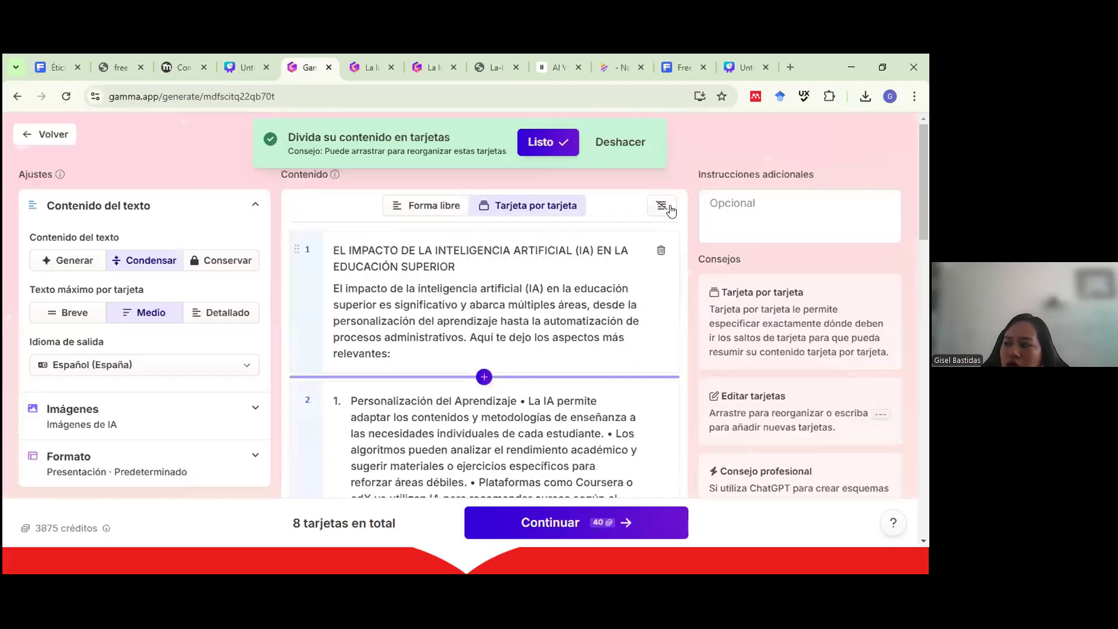
click(664, 207)
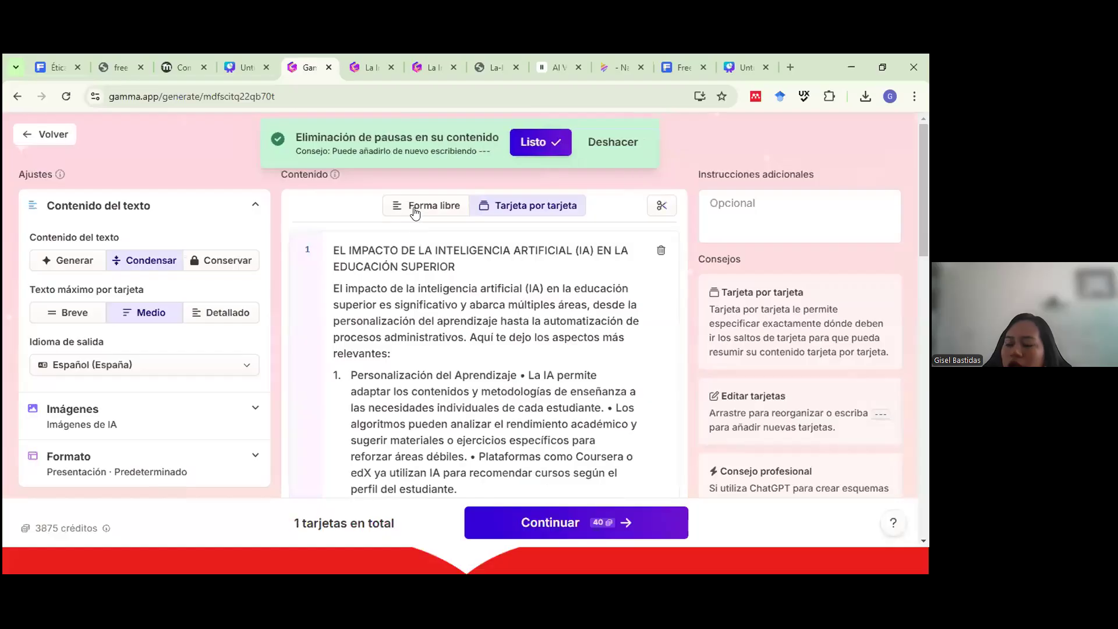
click(415, 211)
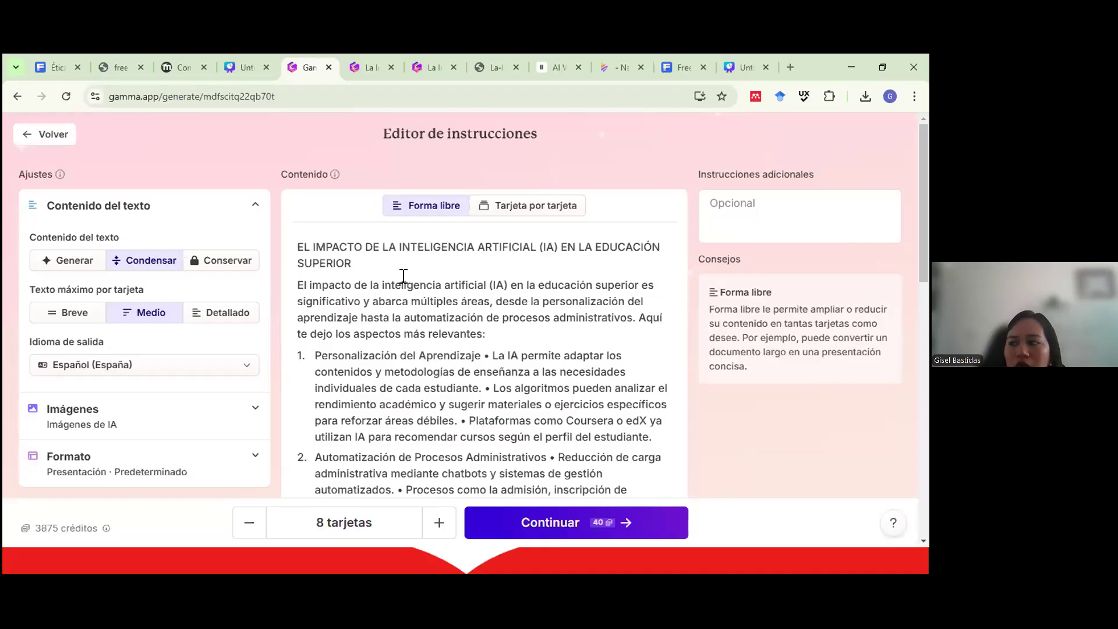
Insert a '---' card break on a new line after 'relevantes:'.
click(516, 343)
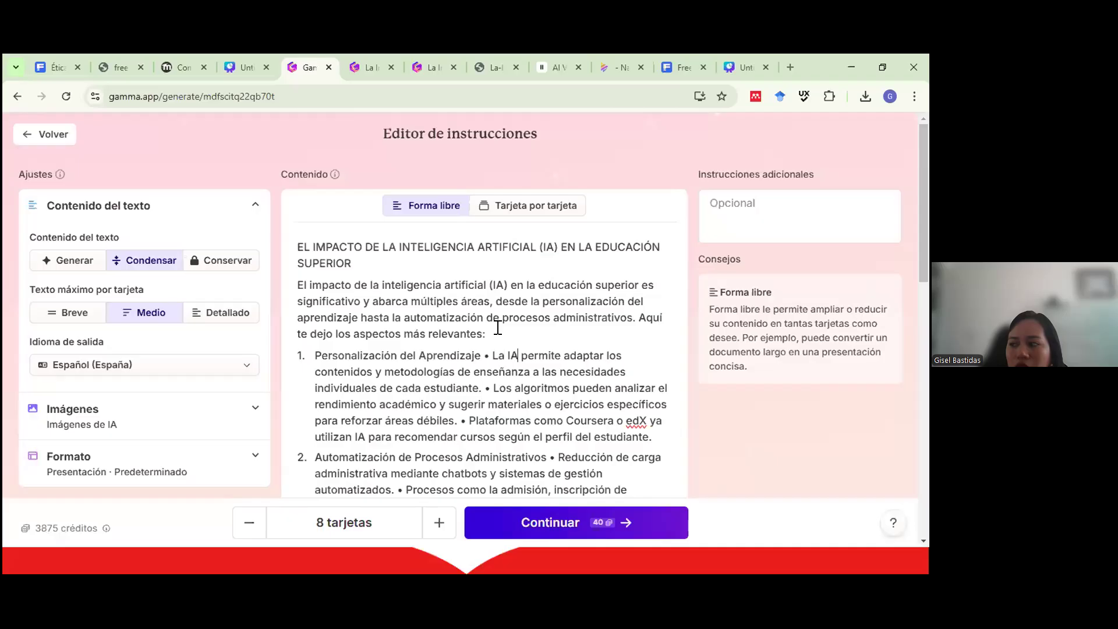
click(497, 327)
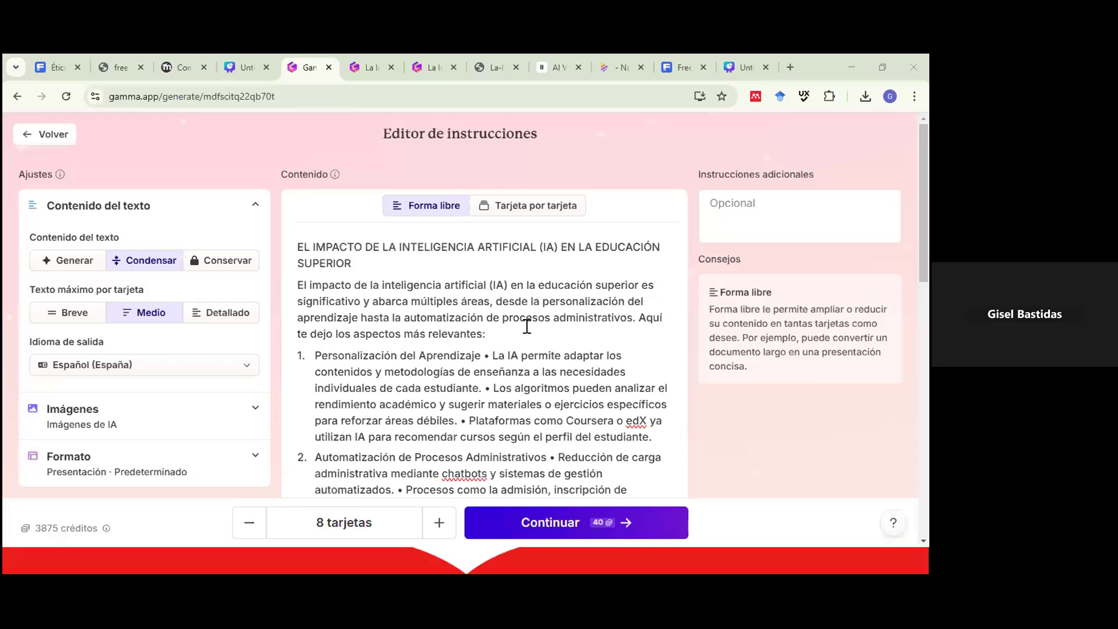
click(495, 330)
key(Return)
text(")
key(BackSpace)
text(---)
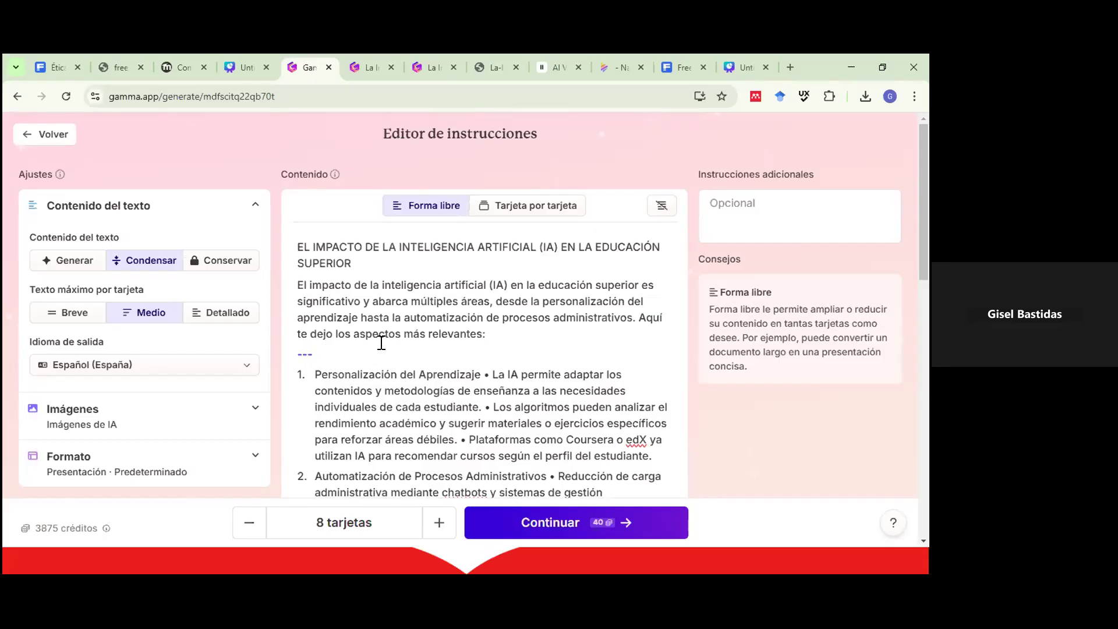
Add another break marker after the first aspect and view the content card by card.
scroll(372, 343, down, 1)
scroll(654, 315, down, 2)
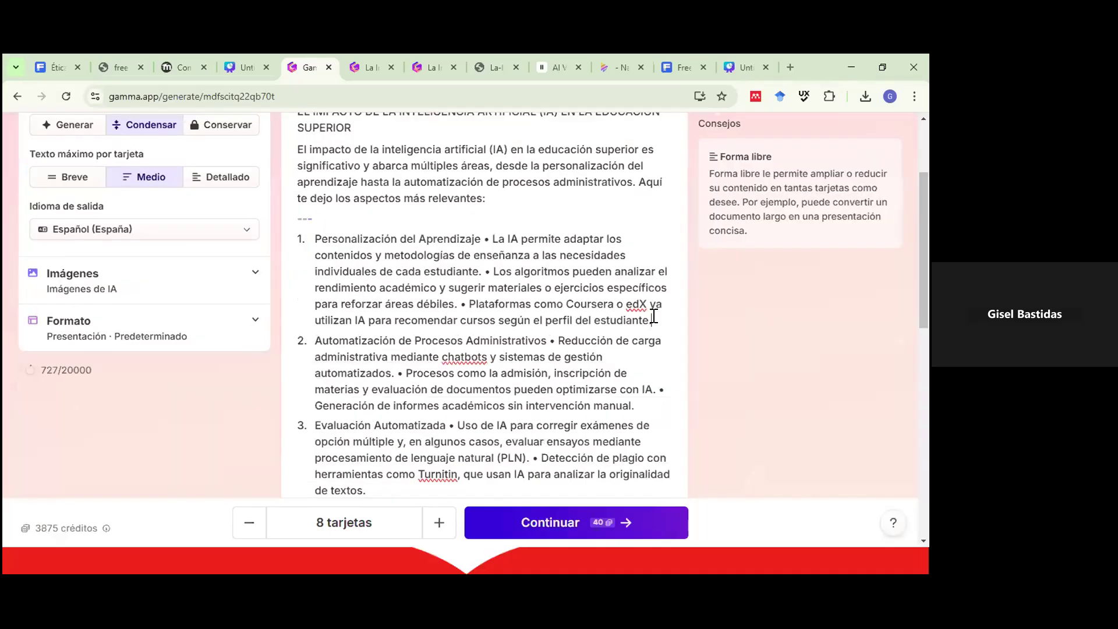
click(654, 315)
key(Return)
key(Return)
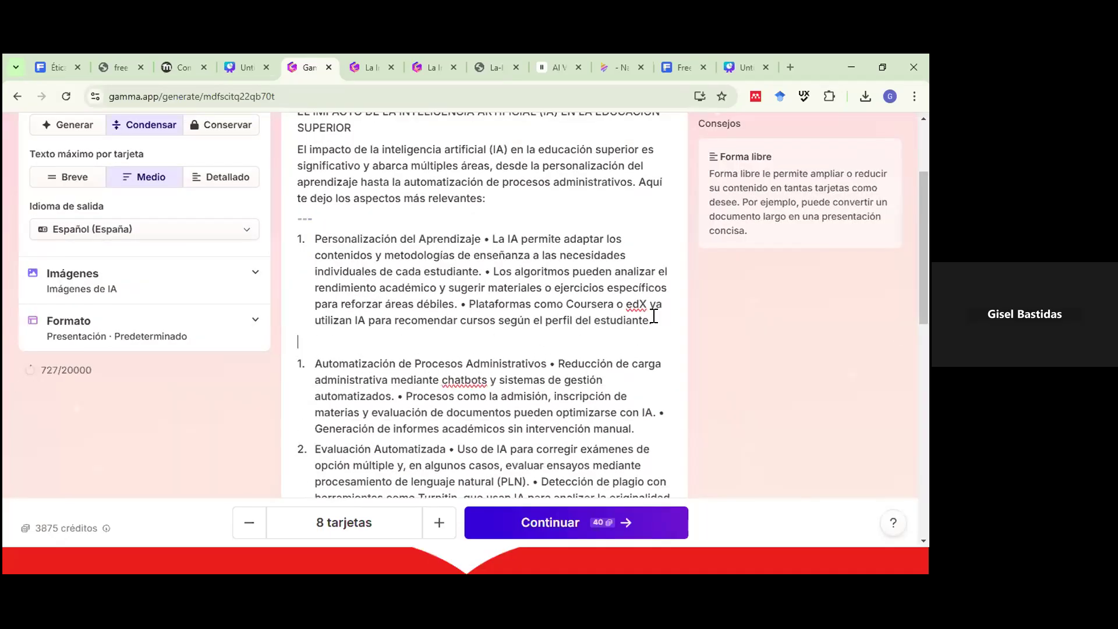
key(ctrl+z)
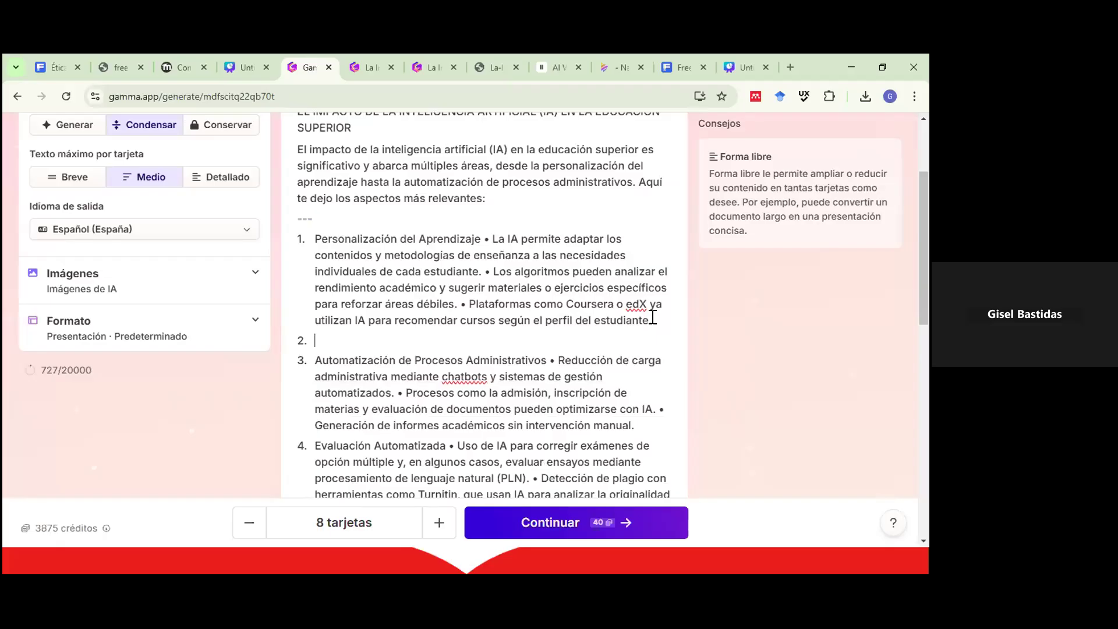
key(ctrl+z)
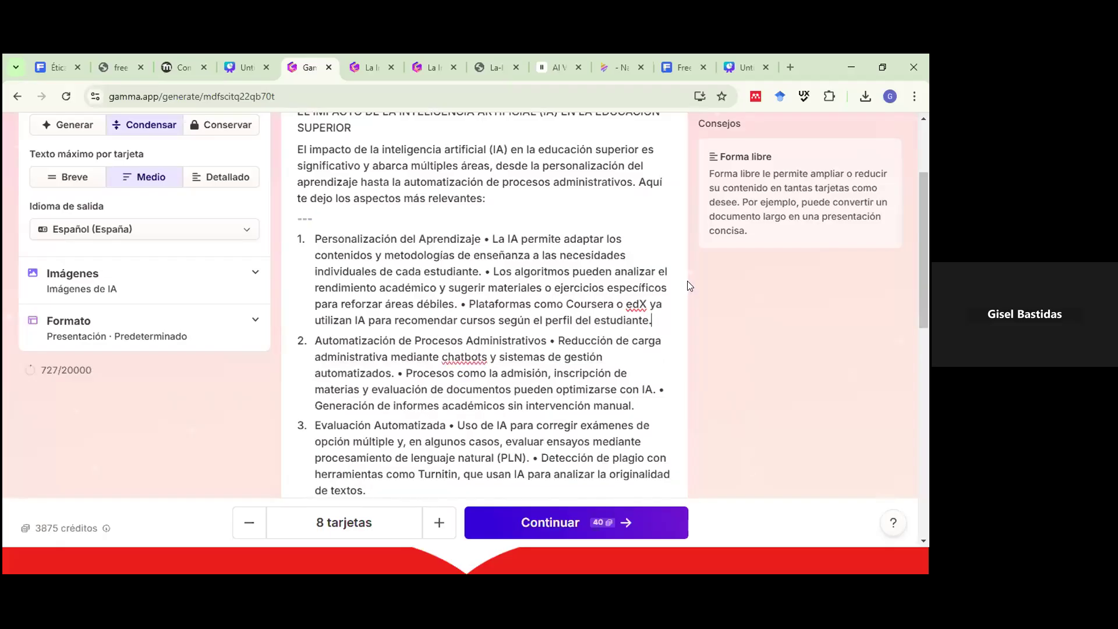
text(--)
key(Return)
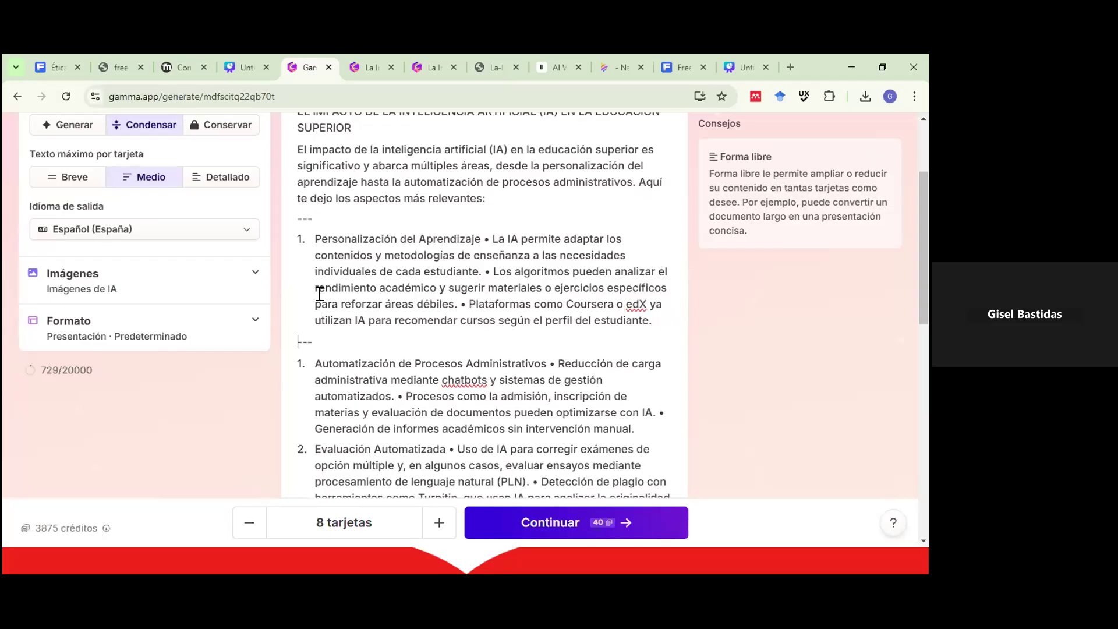
scroll(319, 294, up, 1)
scroll(307, 291, down, 2)
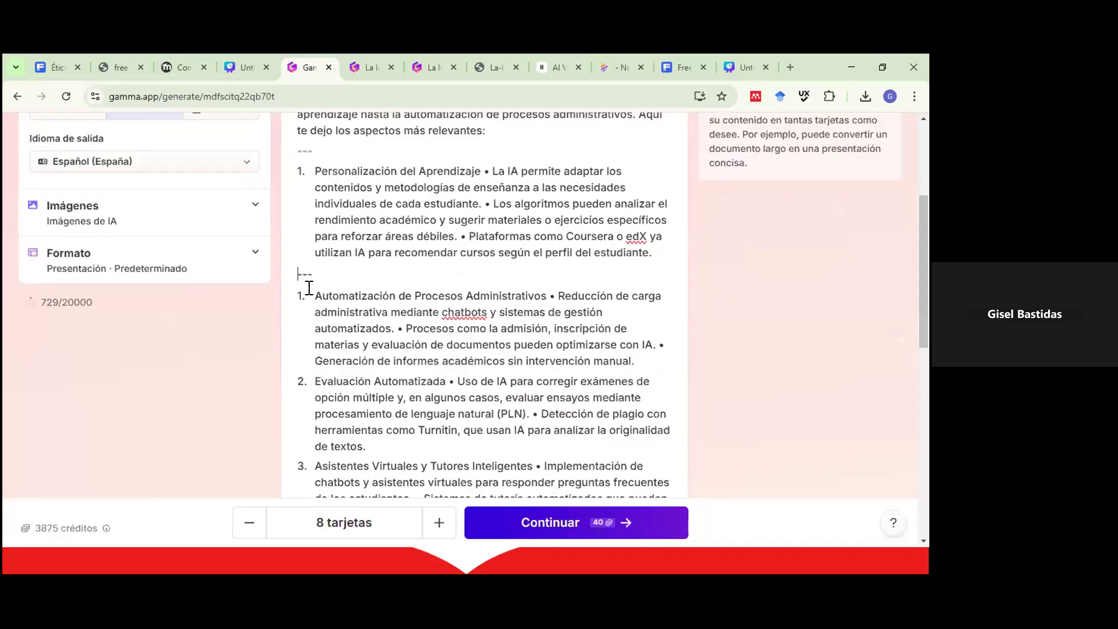
scroll(505, 212, up, 3)
click(506, 209)
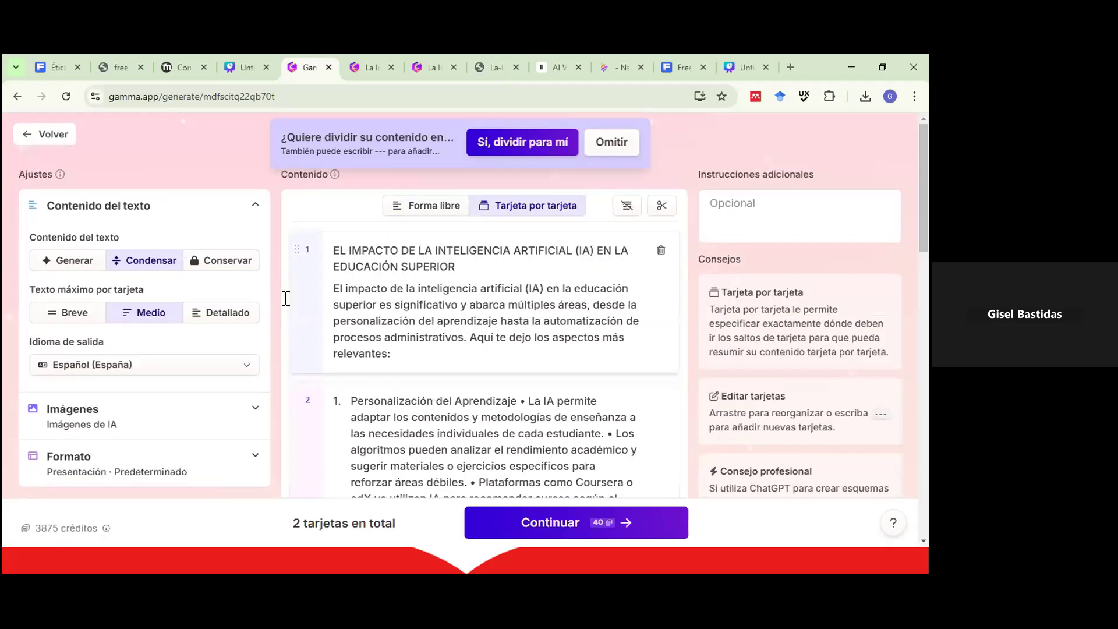
In 'Forma libre', replace the break after the first item with a '---' line.
scroll(284, 254, down, 3)
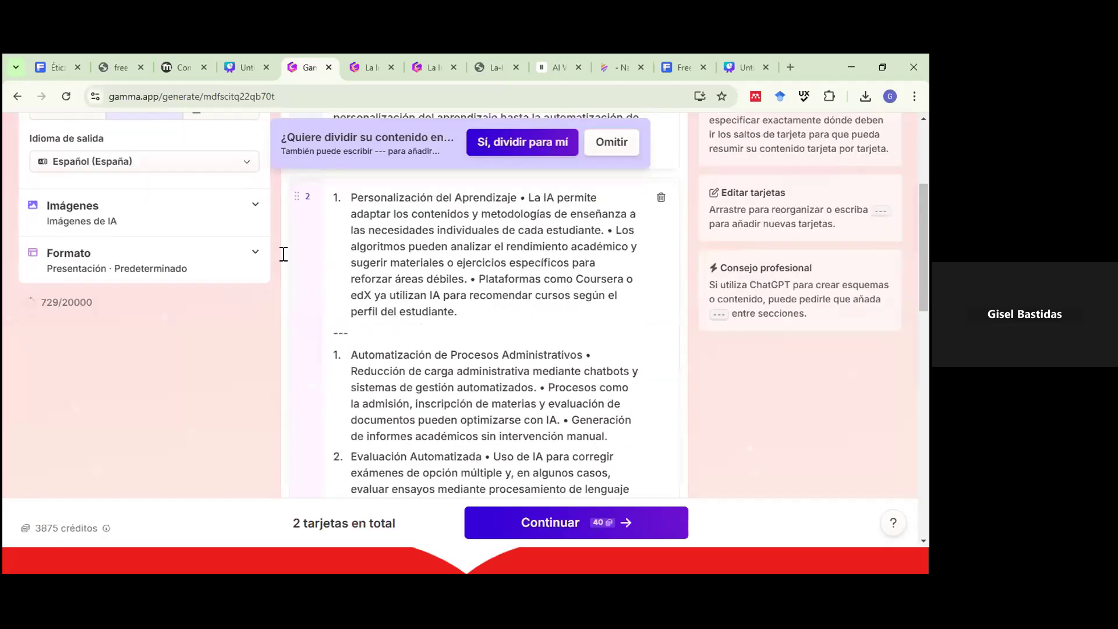
click(360, 318)
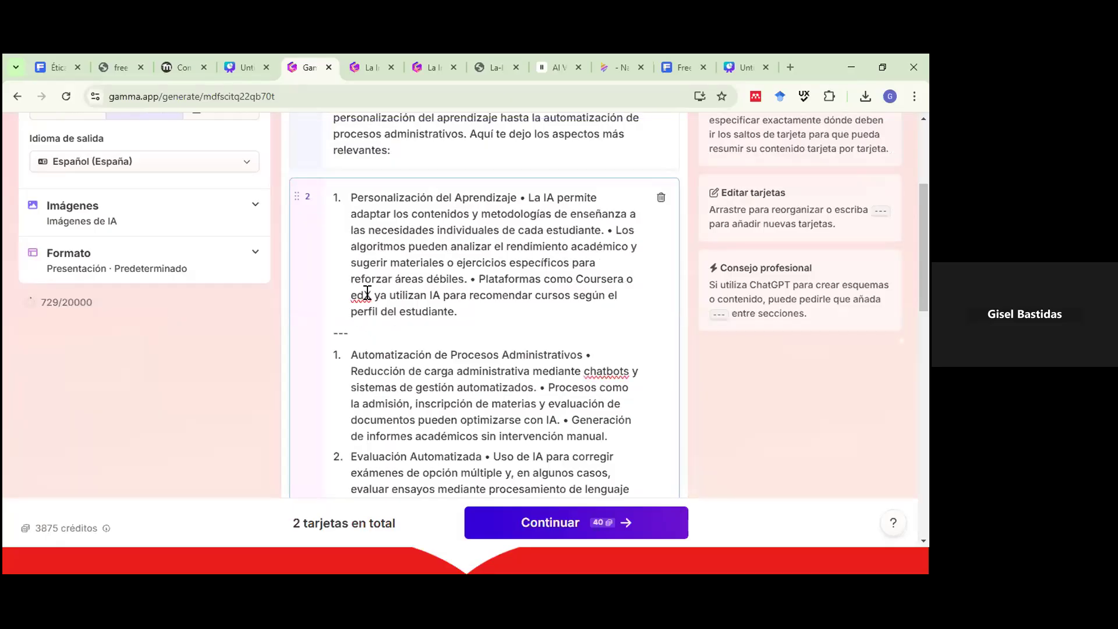
scroll(408, 209, up, 3)
click(409, 208)
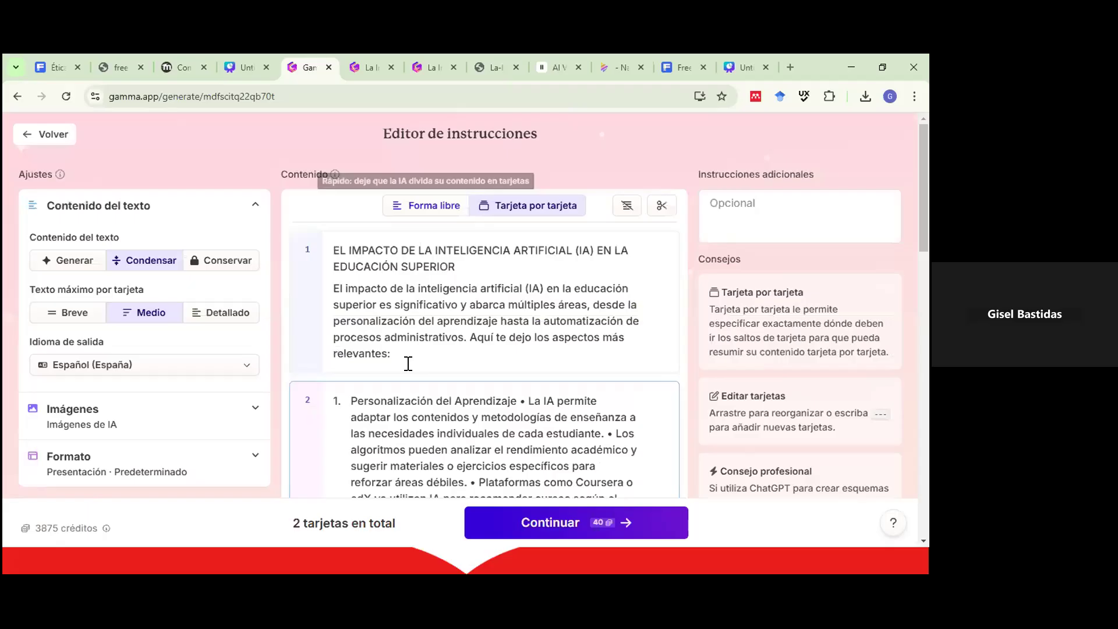
scroll(332, 343, down, 2)
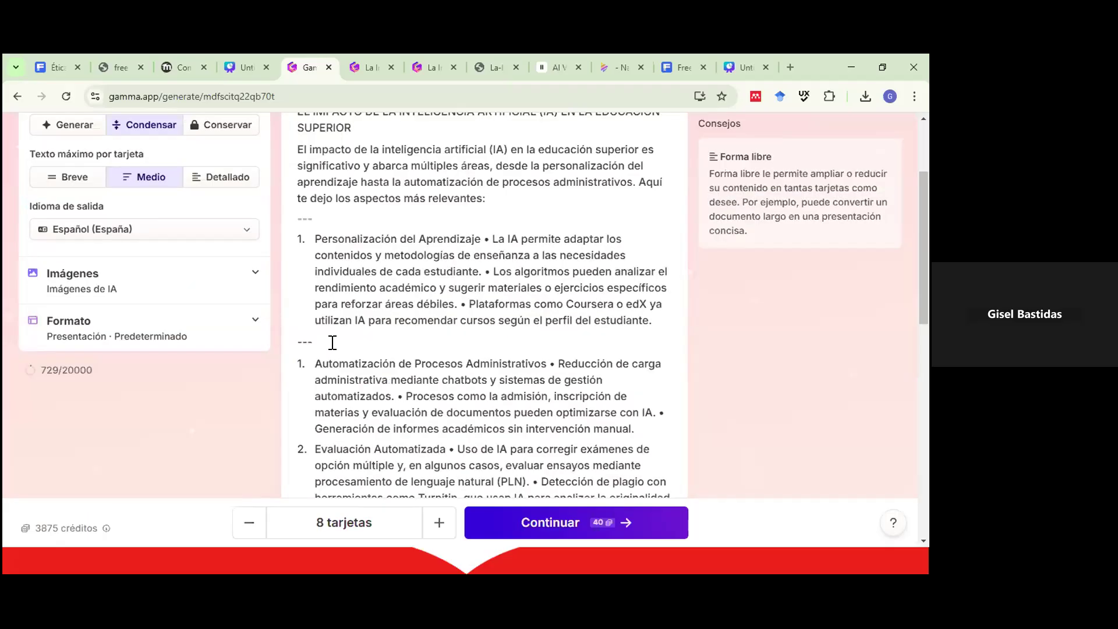
key(BackSpace)
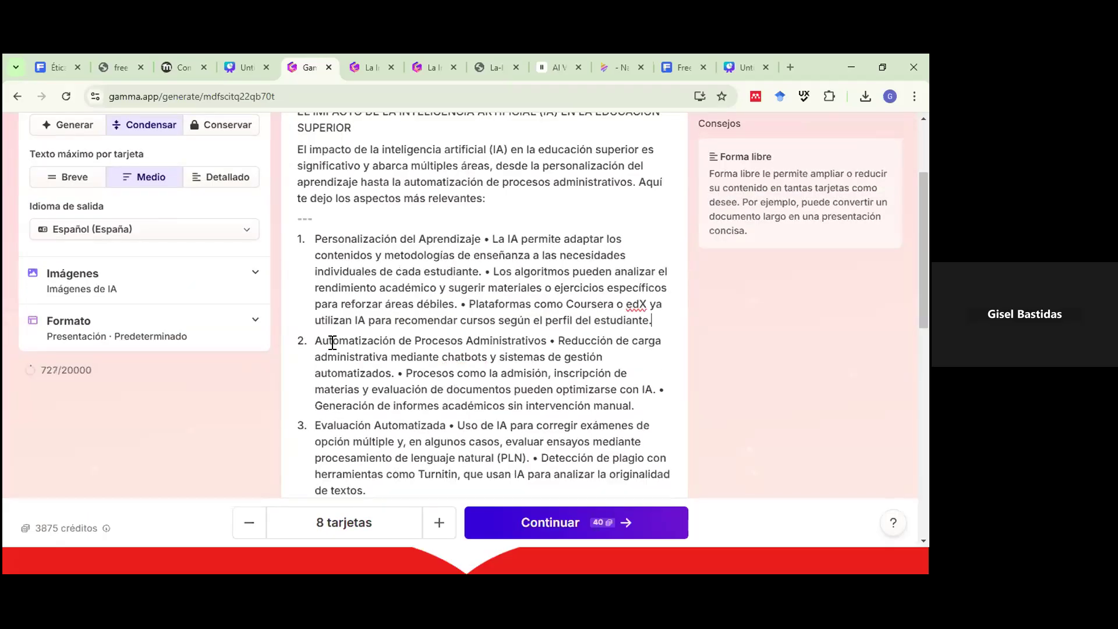
key(Return)
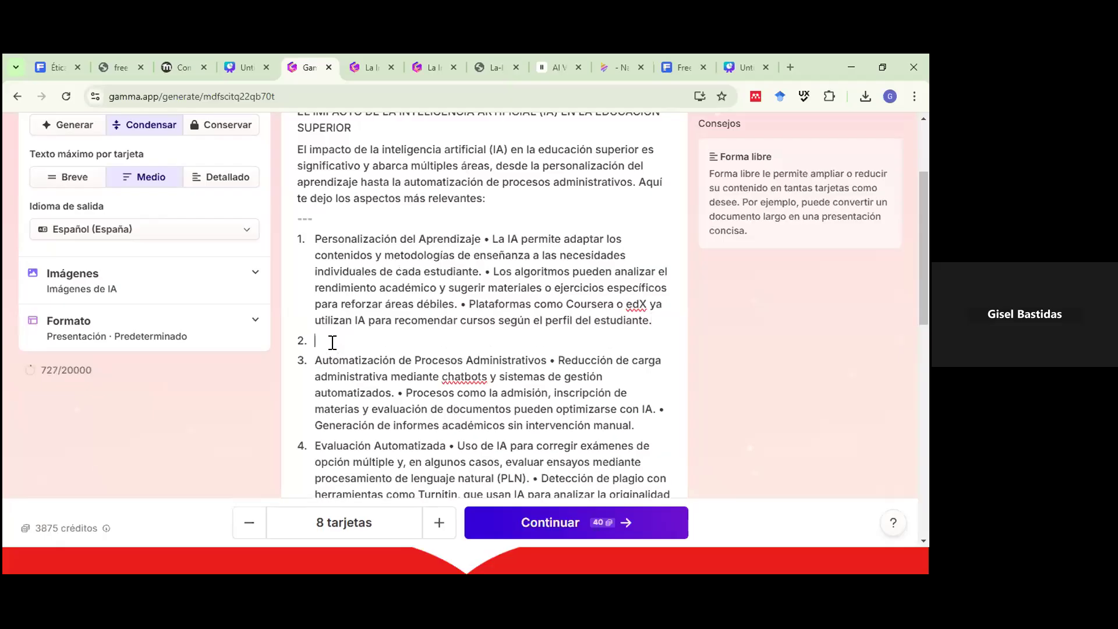
key(BackSpace)
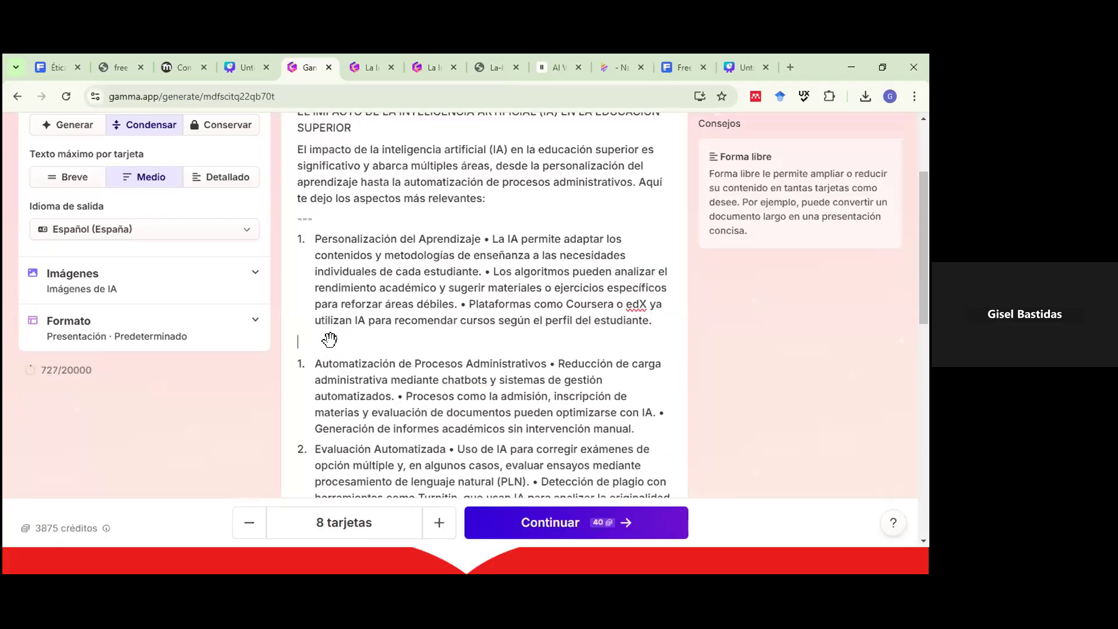
text(---)
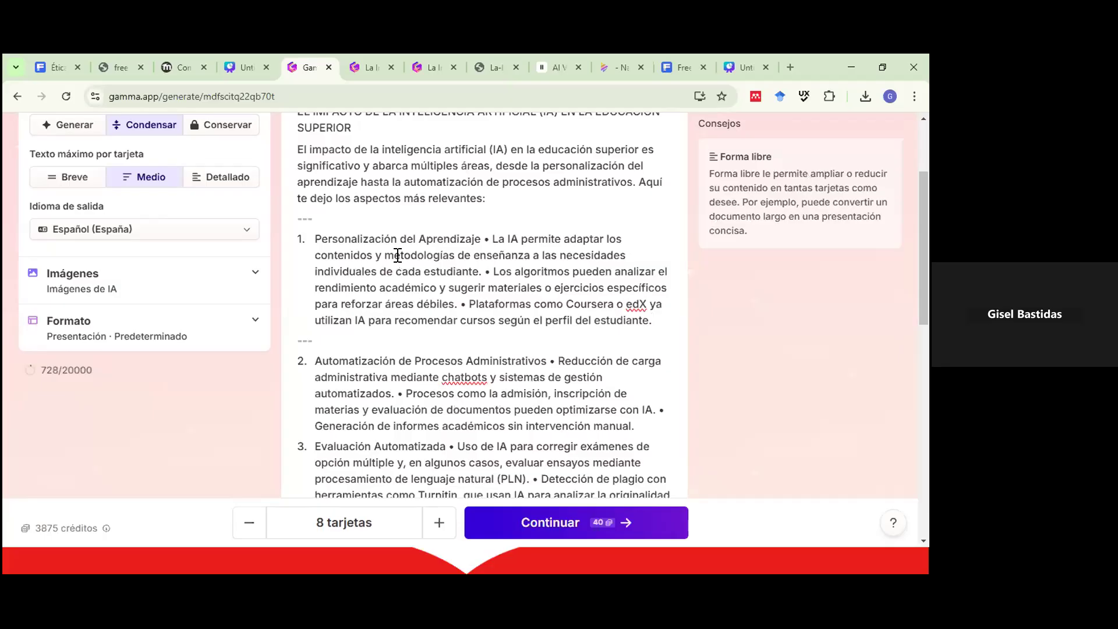
Return to 'Tarjeta por tarjeta' and remove the breaks so the content re-splits into 8 cards.
scroll(507, 225, up, 2)
click(505, 217)
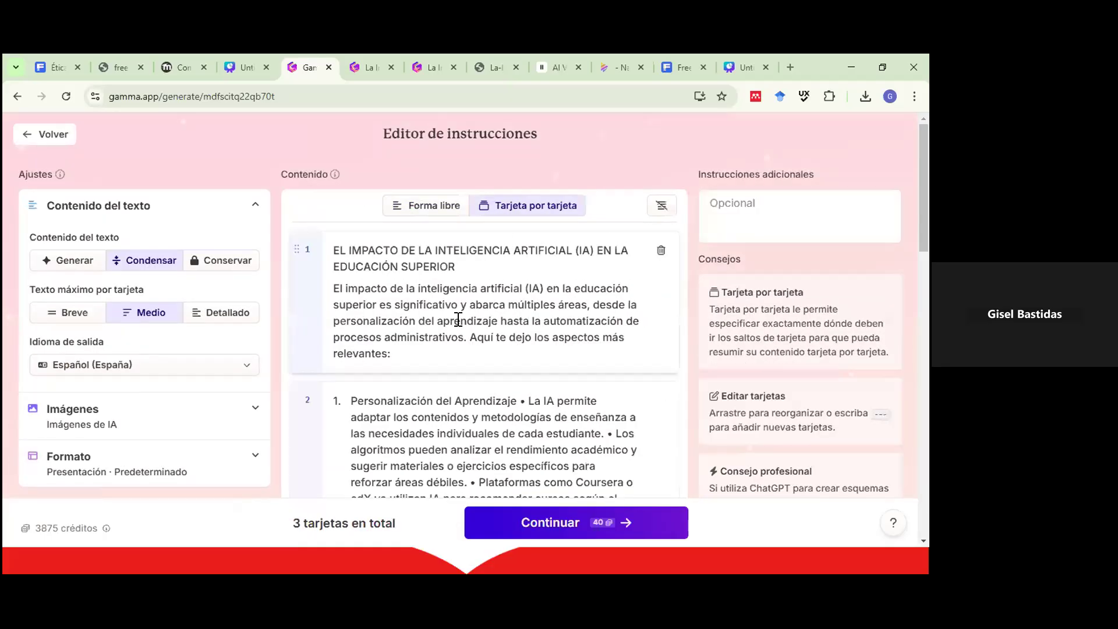
scroll(396, 367, down, 3)
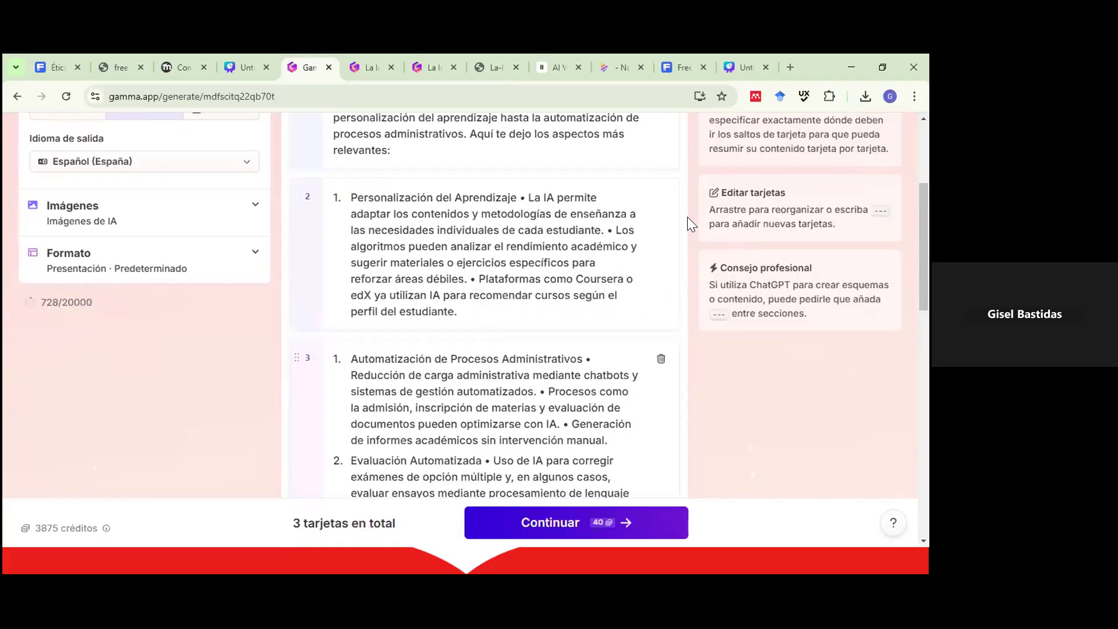
scroll(662, 214, up, 3)
click(662, 210)
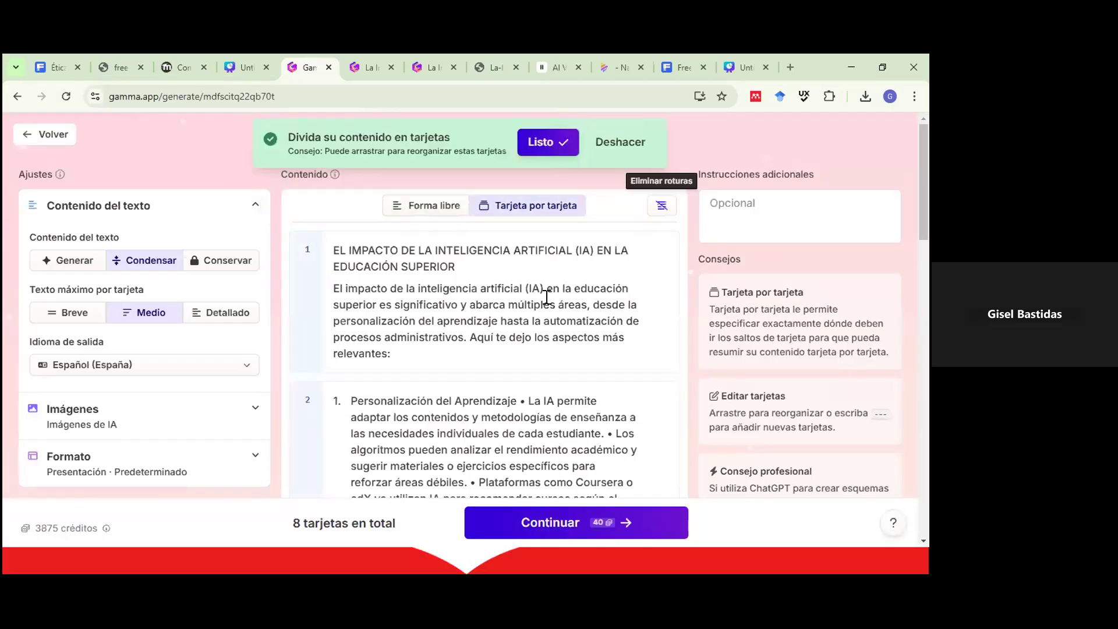
scroll(531, 295, down, 15)
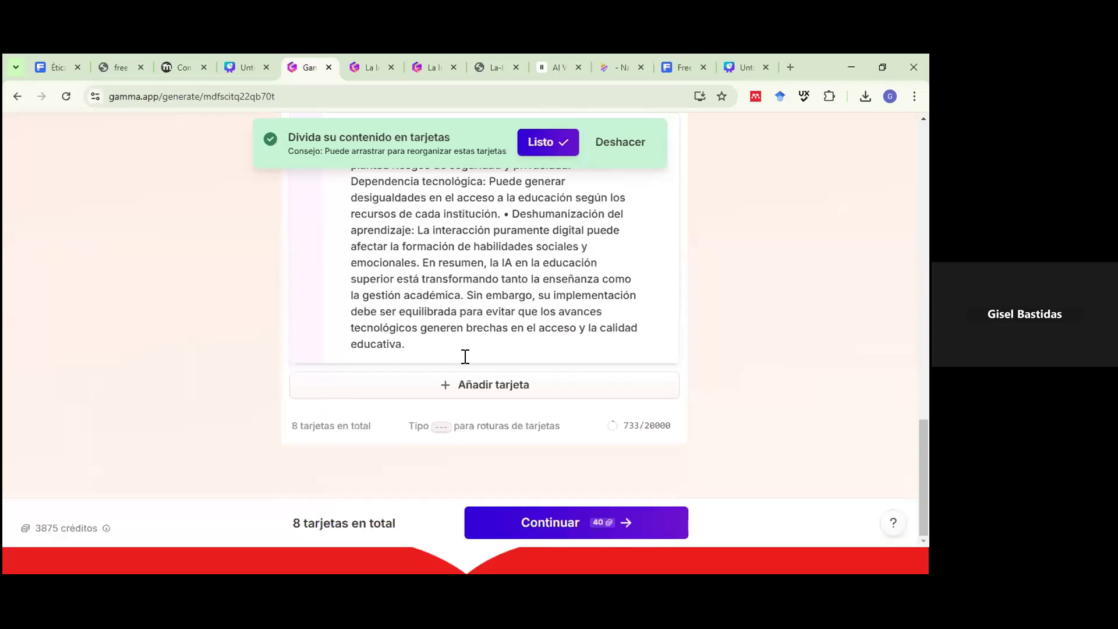
scroll(463, 358, up, 3)
scroll(544, 417, down, 3)
Proceed to the theme step, pick the Pearl theme, and generate the presentation.
click(544, 523)
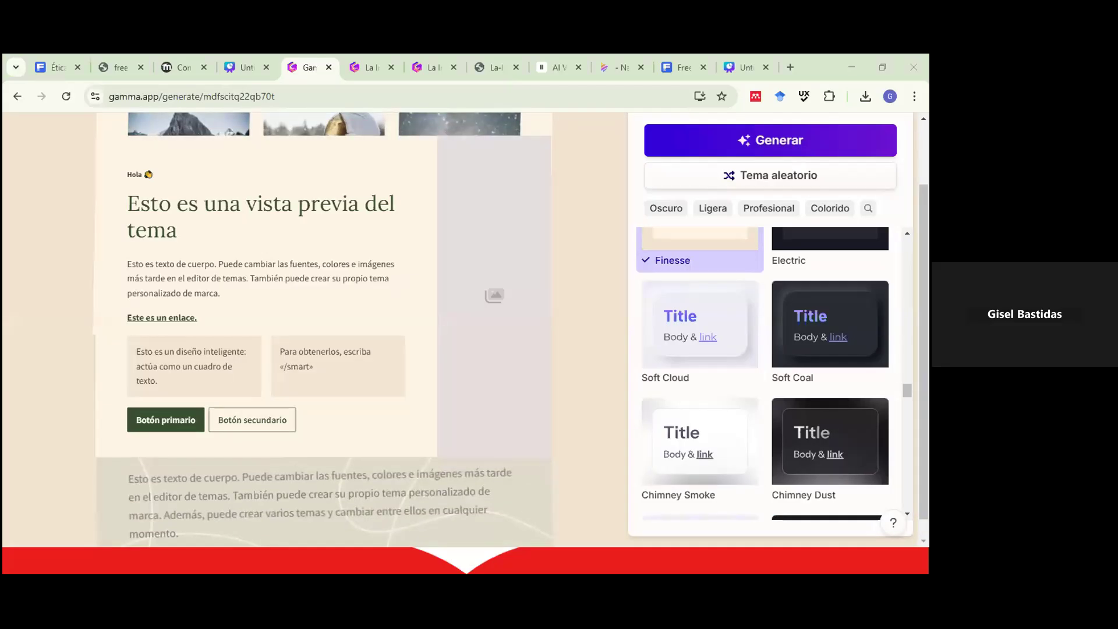
scroll(833, 365, up, 1)
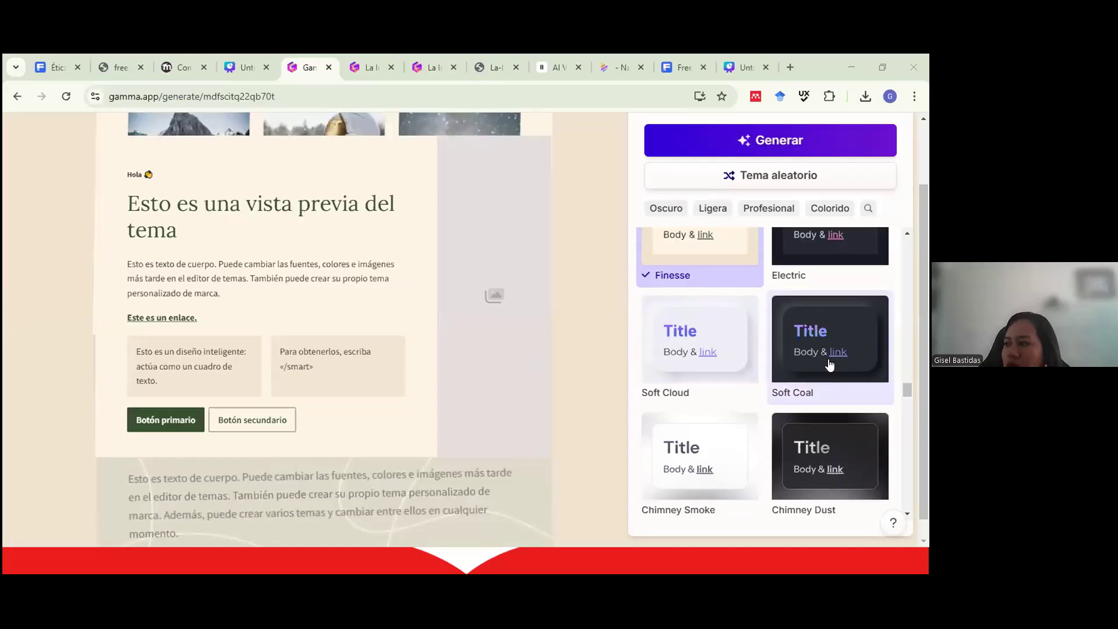
scroll(833, 364, up, 10)
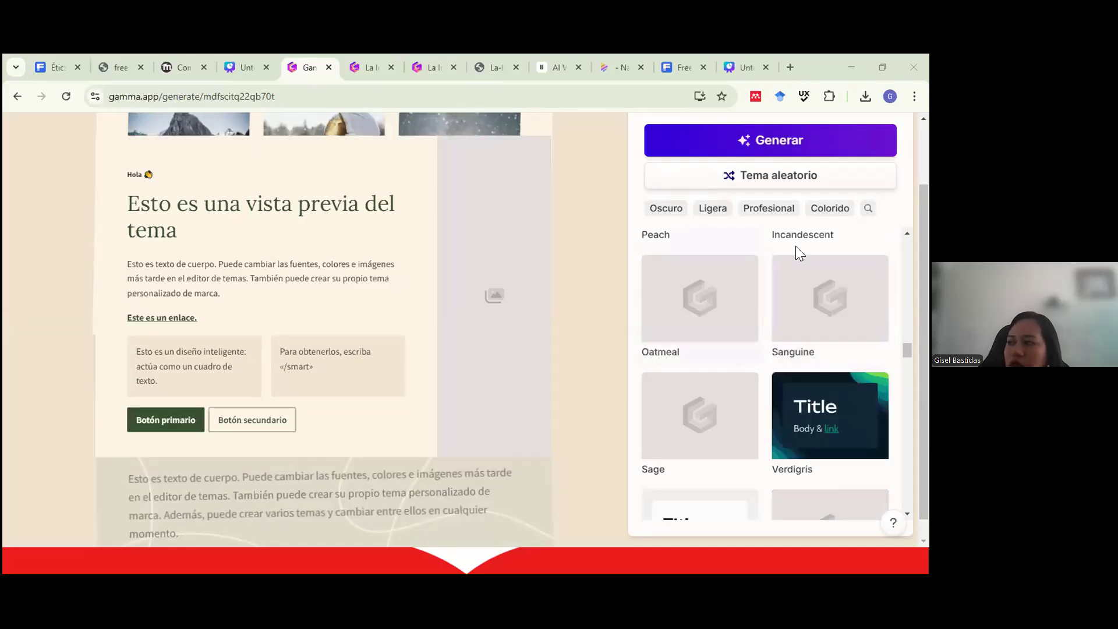
scroll(722, 291, up, 6)
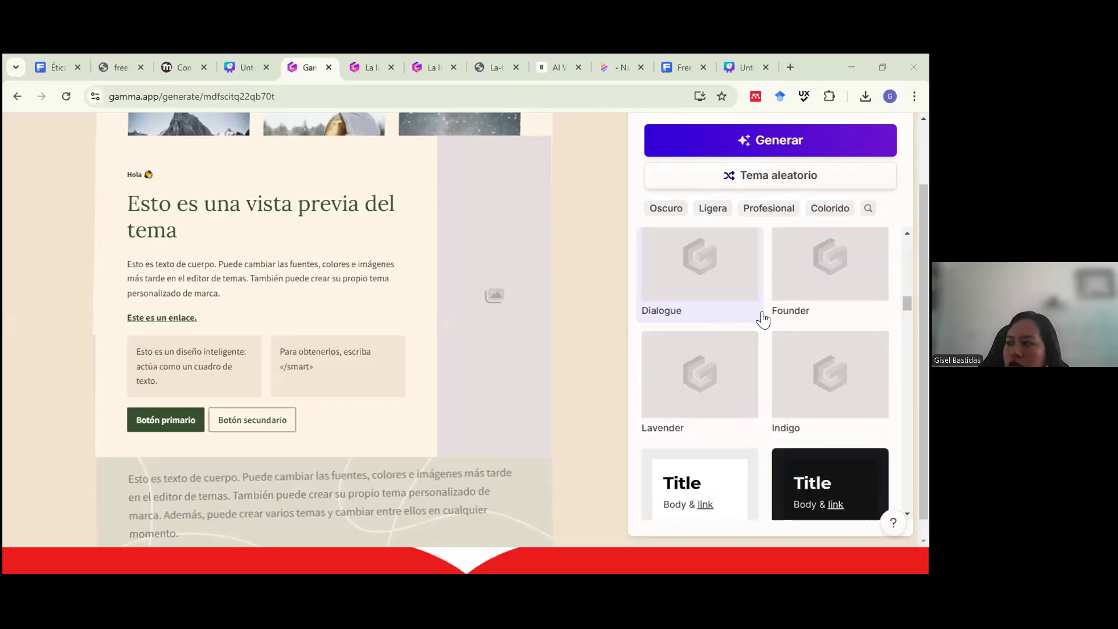
scroll(764, 316, up, 3)
scroll(753, 320, up, 3)
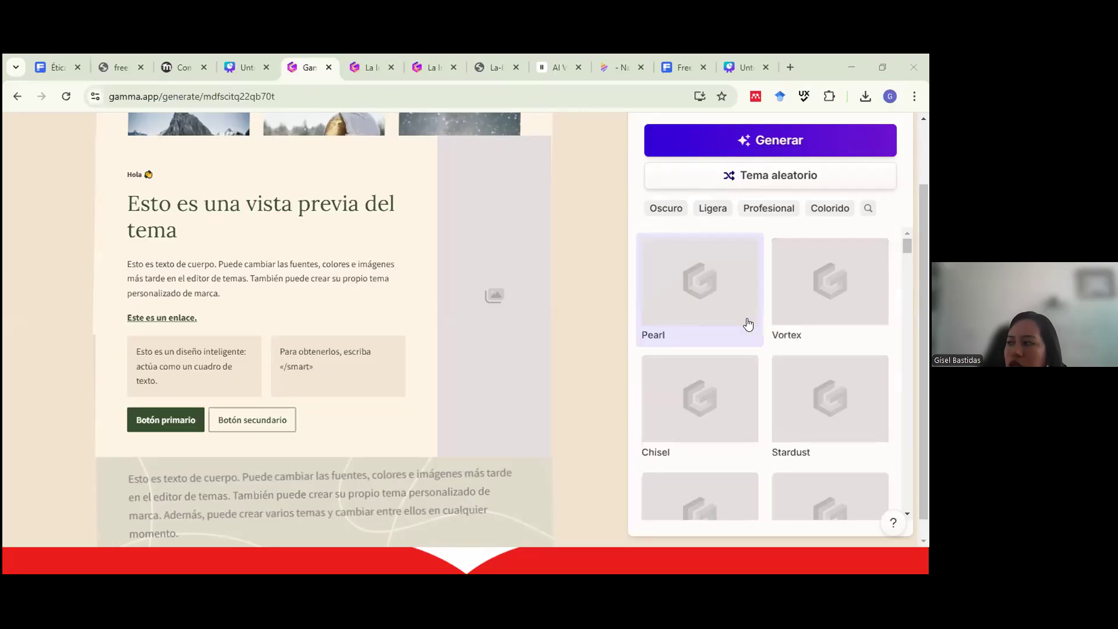
scroll(740, 335, up, 2)
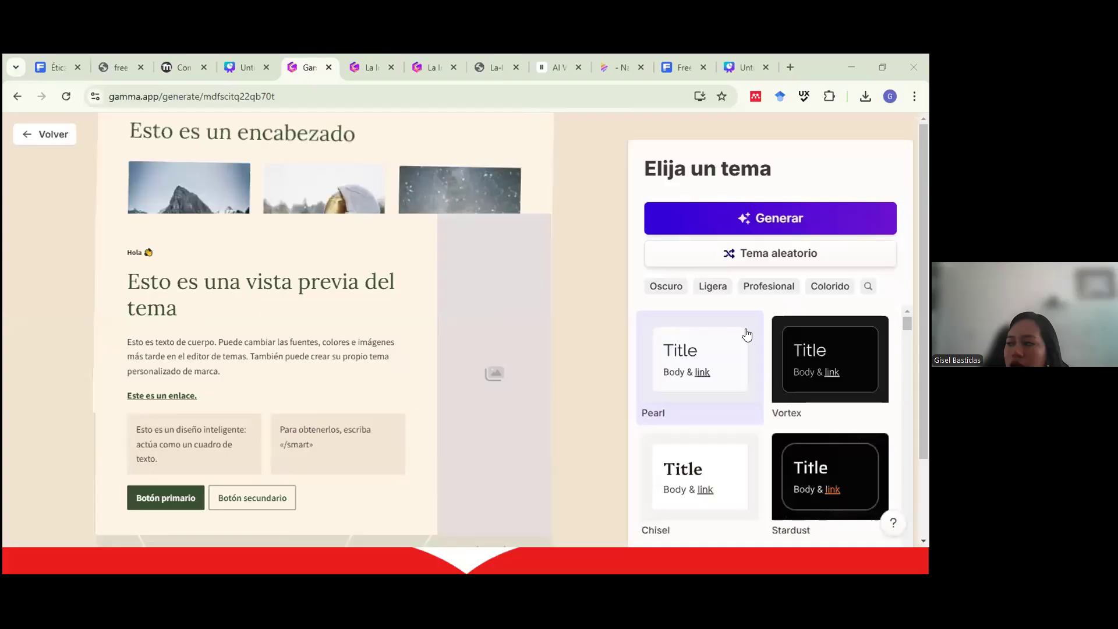
click(717, 357)
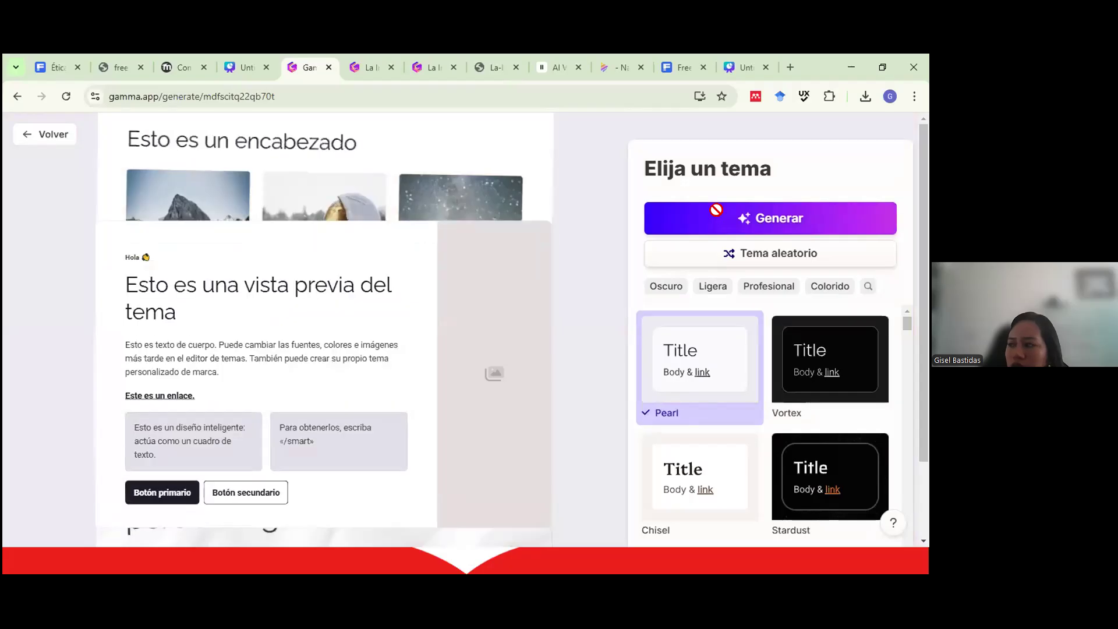
click(717, 218)
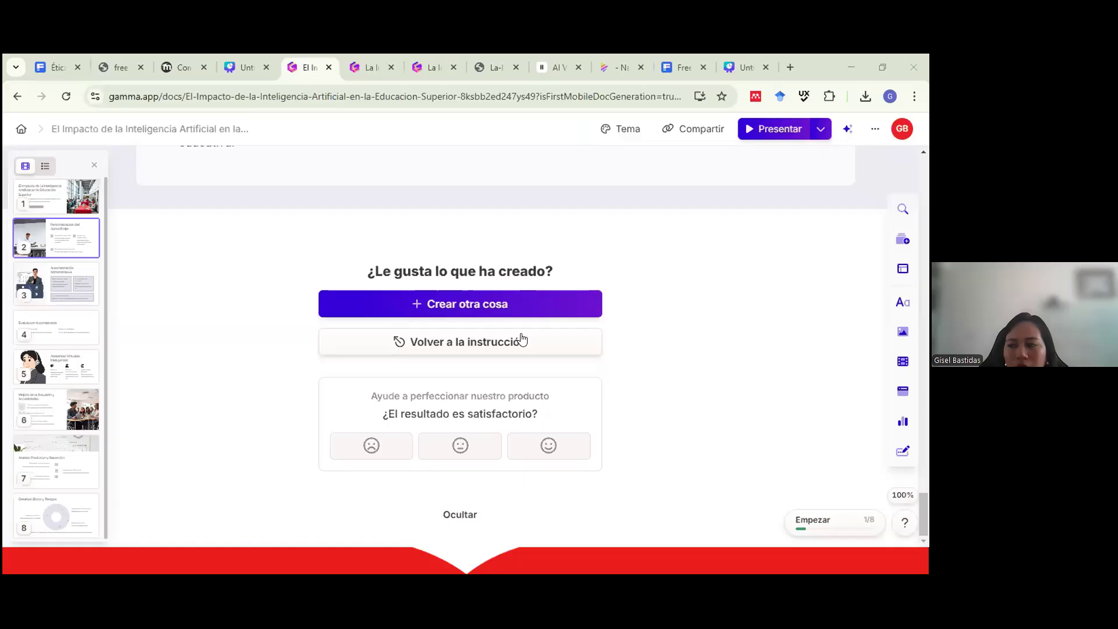
Scroll through the generated 8-card deck, reviewing cards like 'Personalización del Aprendizaje' and 'Análisis Predictivo y Retención'.
scroll(499, 344, up, 10)
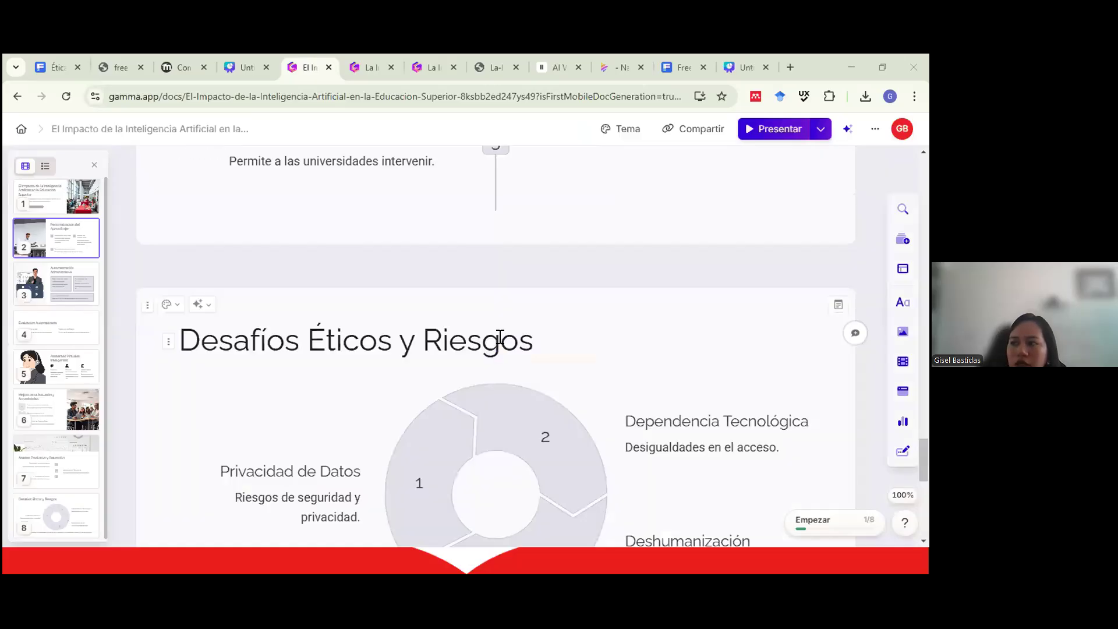
scroll(492, 343, up, 15)
scroll(484, 344, up, 10)
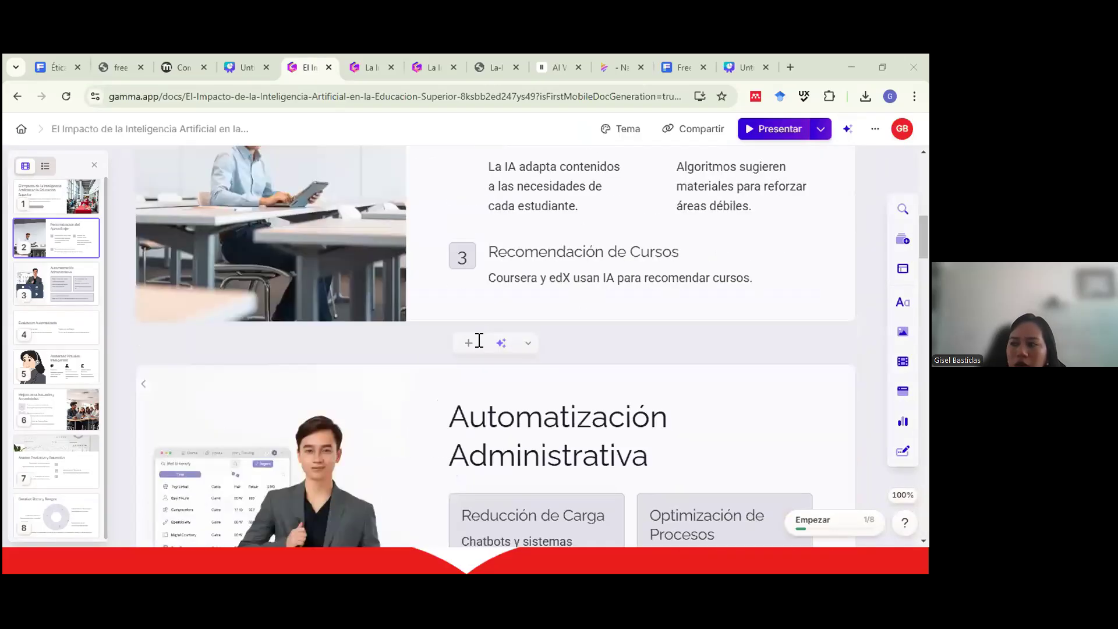
scroll(474, 344, down, 5)
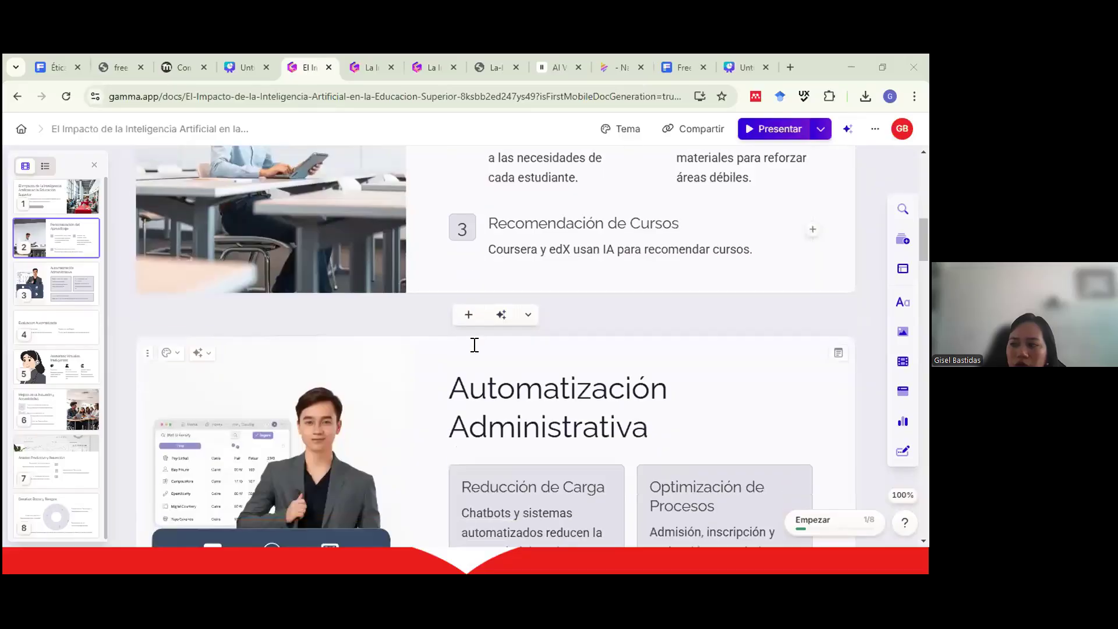
scroll(474, 344, up, 5)
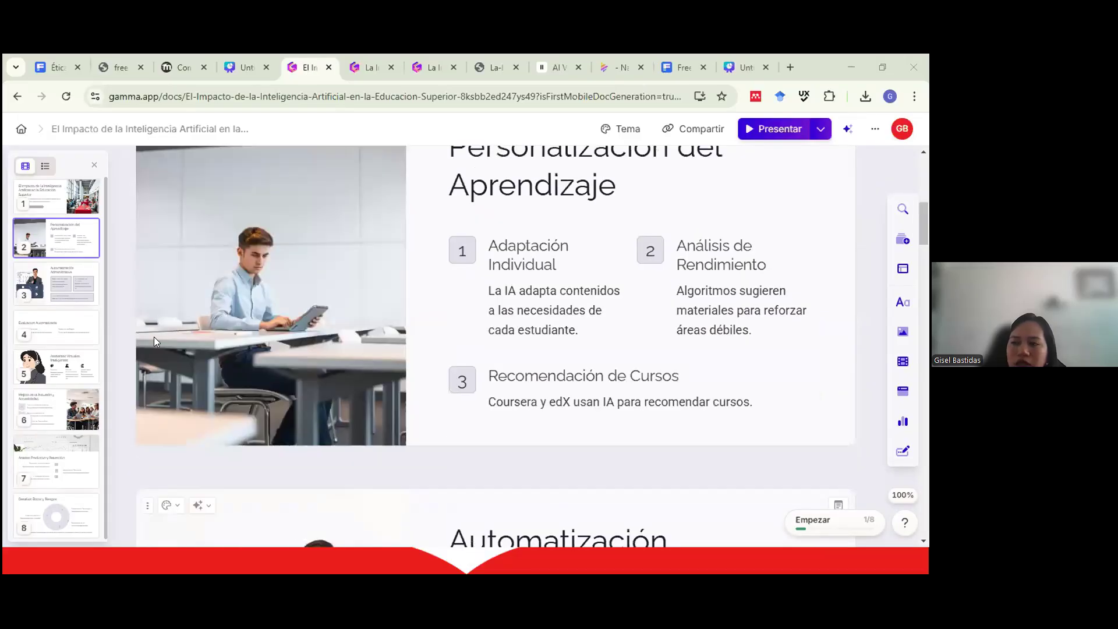
scroll(202, 342, up, 2)
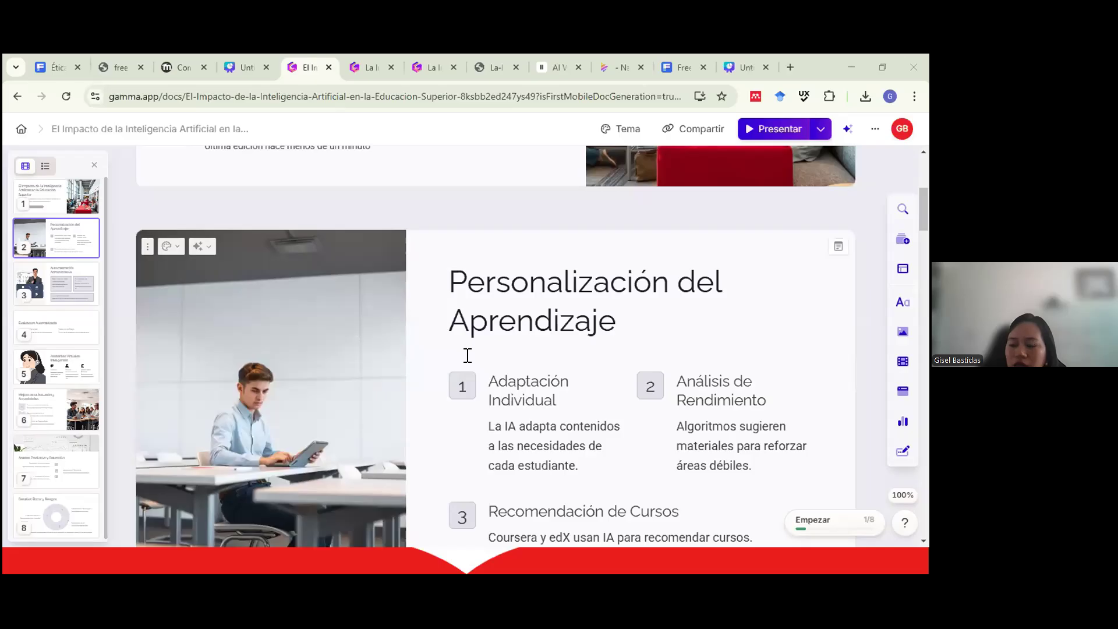
scroll(460, 354, down, 2)
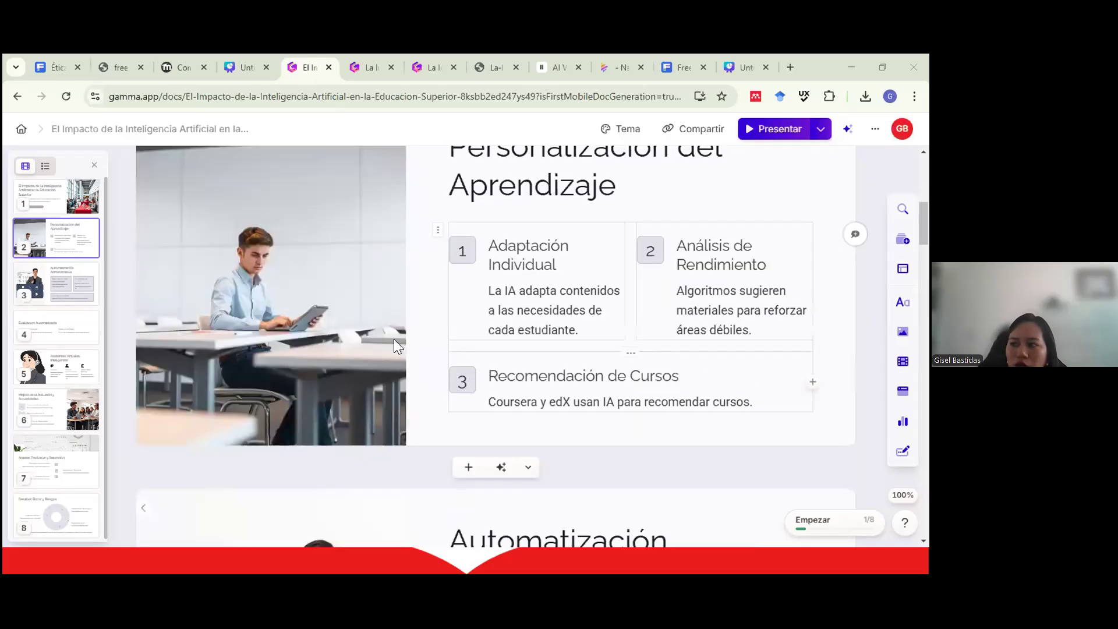
scroll(393, 343, up, 1)
scroll(475, 404, down, 5)
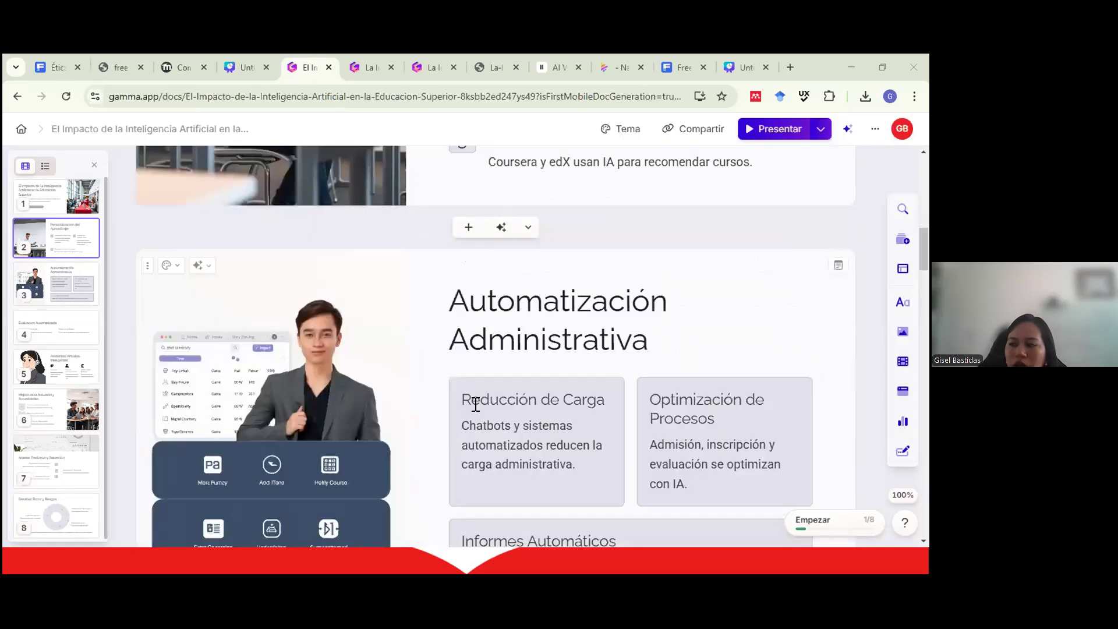
scroll(475, 404, down, 15)
scroll(475, 404, down, 2)
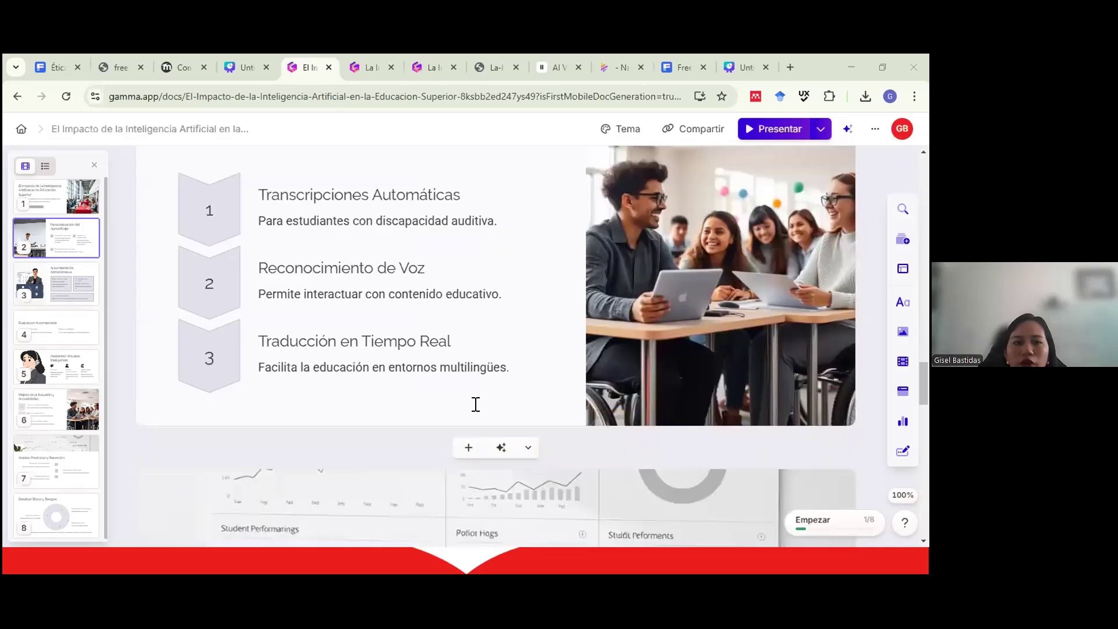
scroll(408, 373, down, 3)
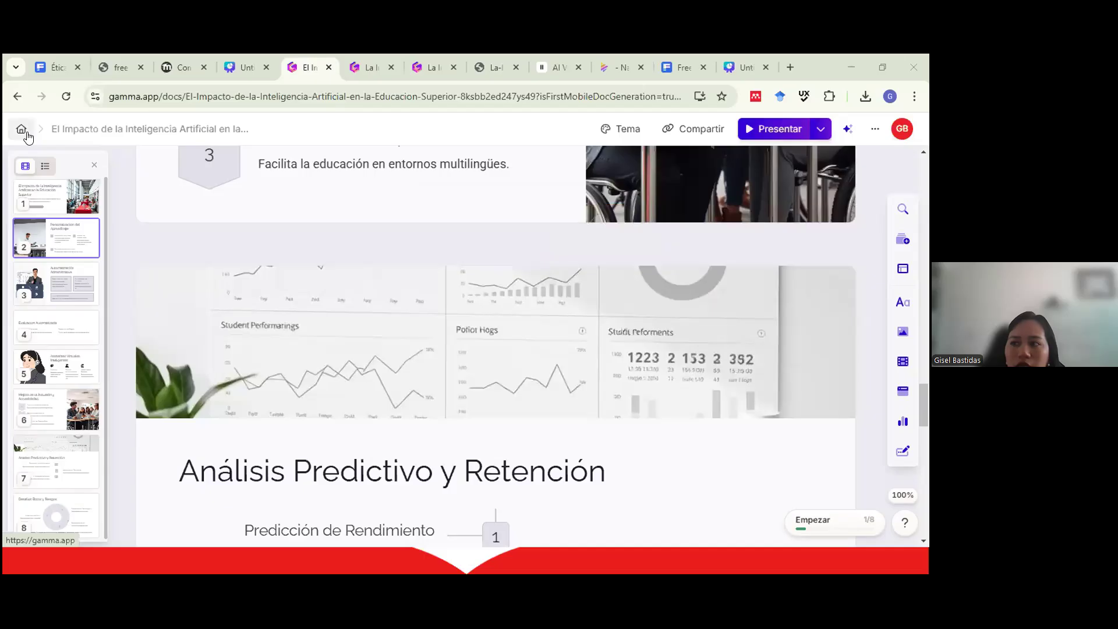
click(27, 134)
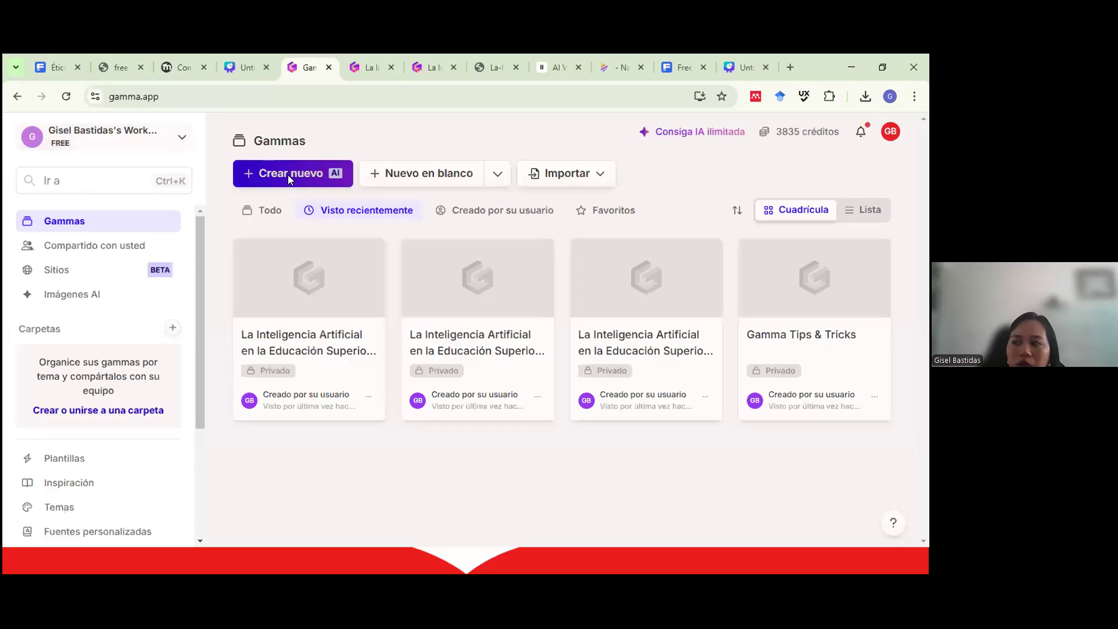
click(283, 178)
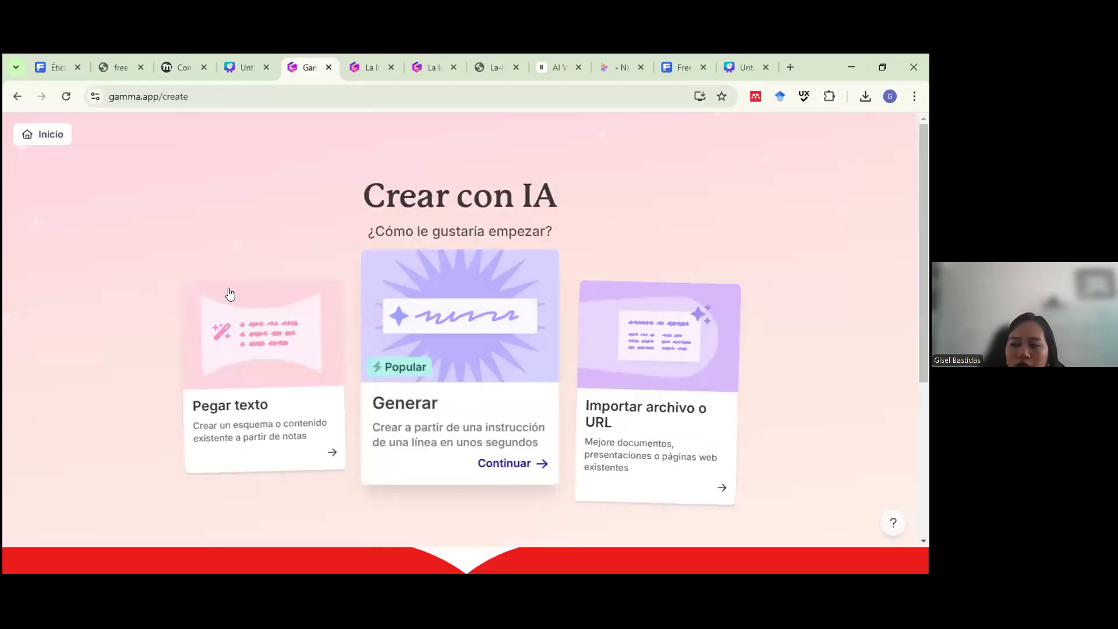
click(273, 324)
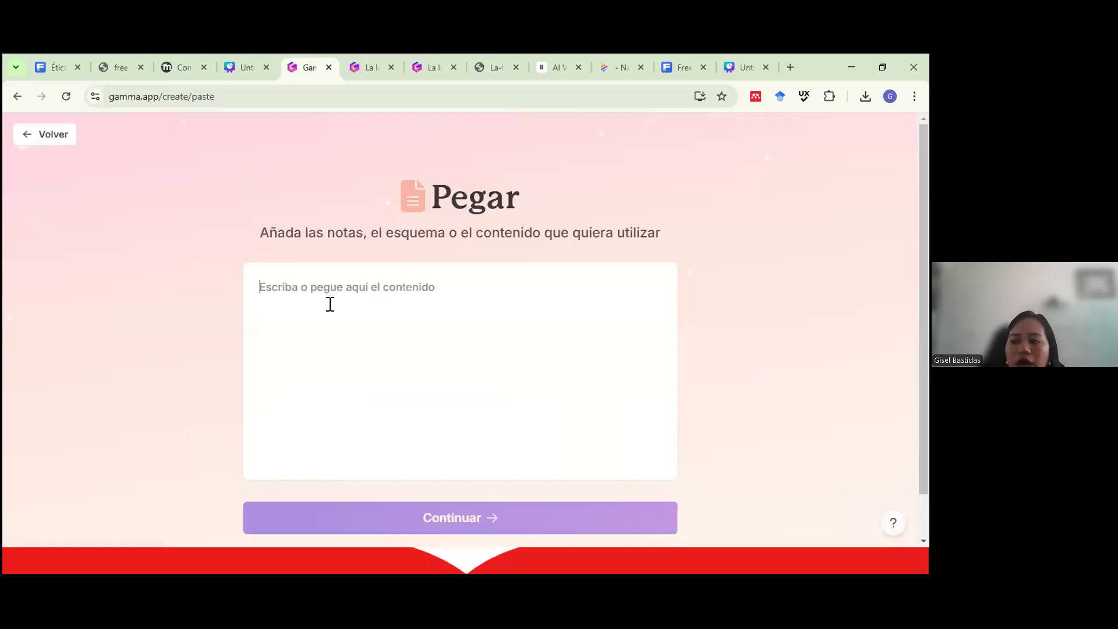
key(ctrl+v)
scroll(397, 326, down, 3)
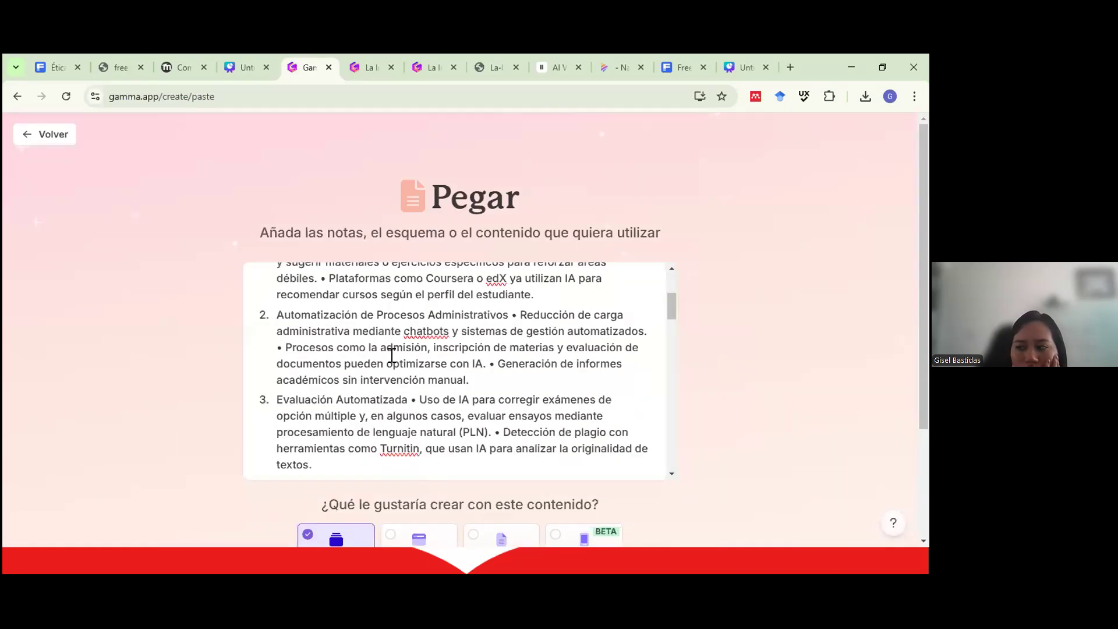
scroll(392, 353, down, 2)
drag(670, 325, 769, 357)
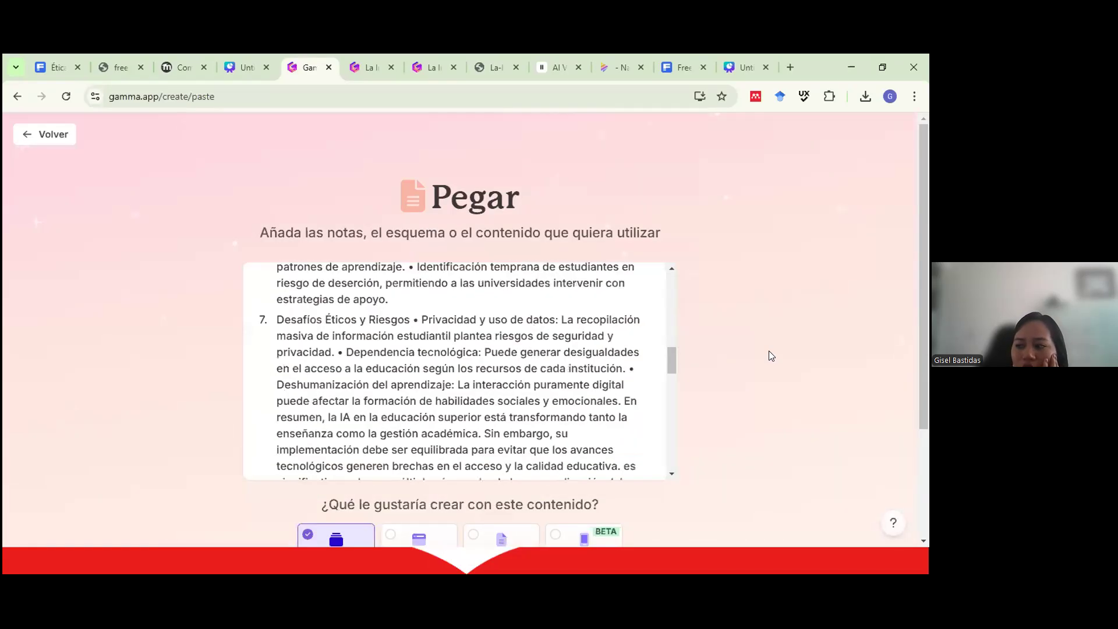
scroll(389, 469, down, 4)
scroll(389, 481, down, 3)
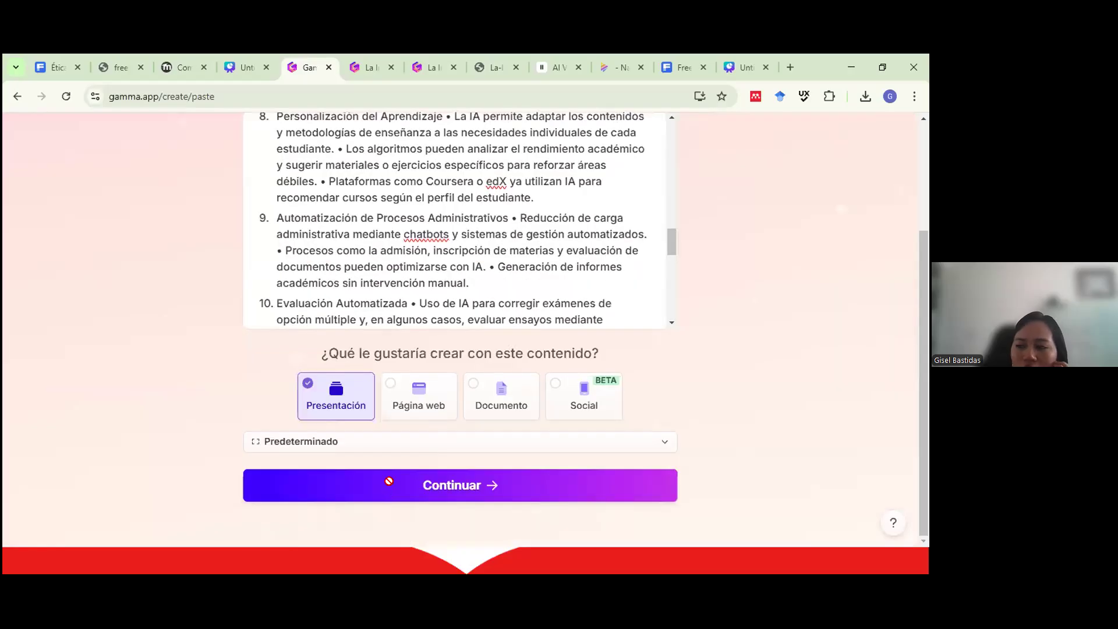
Load the pasted article as Forma libre content (Condensar, Medio, Español (España), 8 cards) and review it.
click(389, 481)
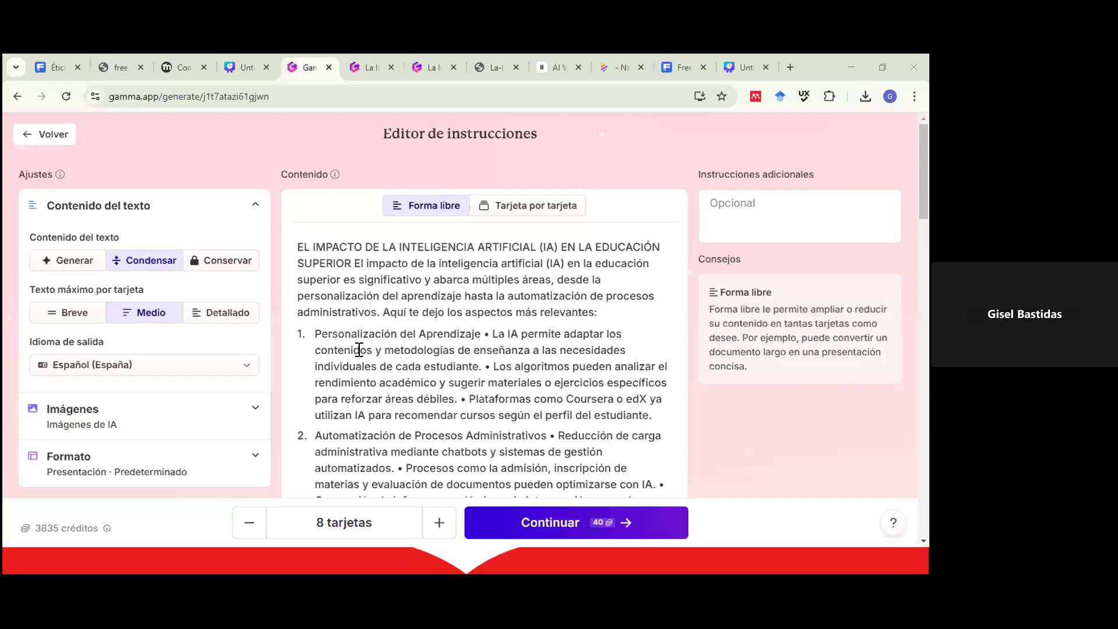
scroll(469, 303, down, 1)
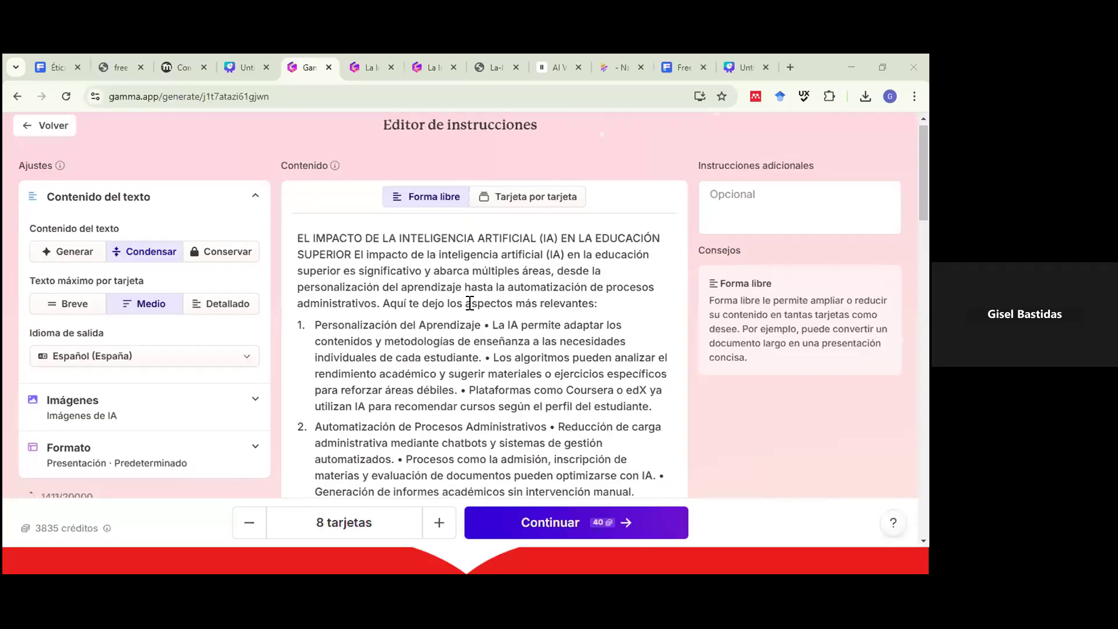
scroll(469, 303, down, 10)
scroll(474, 329, down, 5)
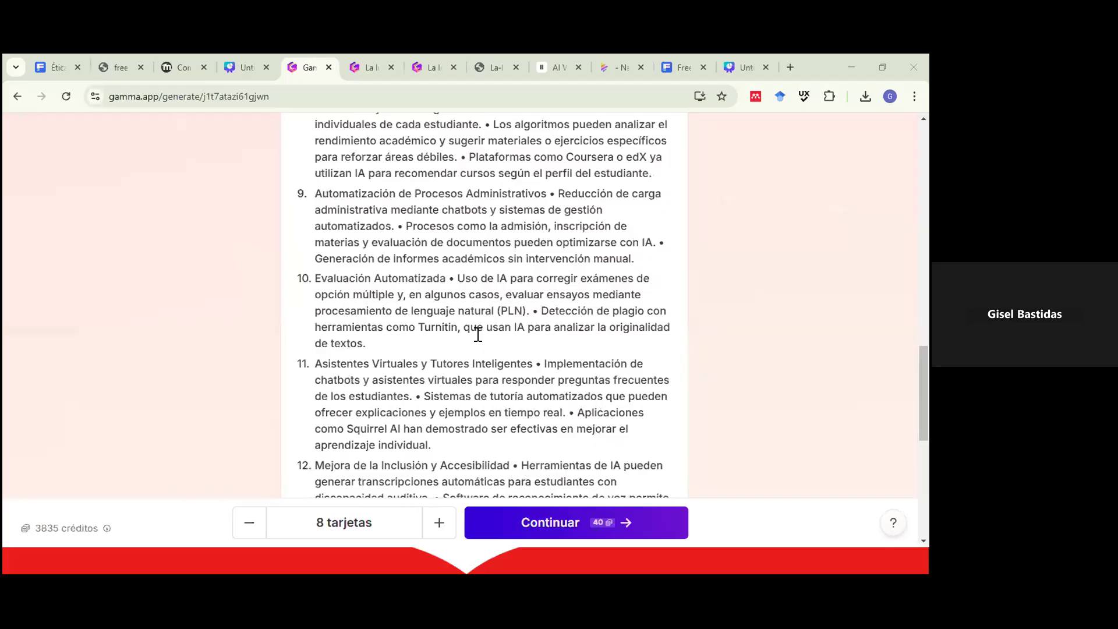
scroll(477, 334, down, 5)
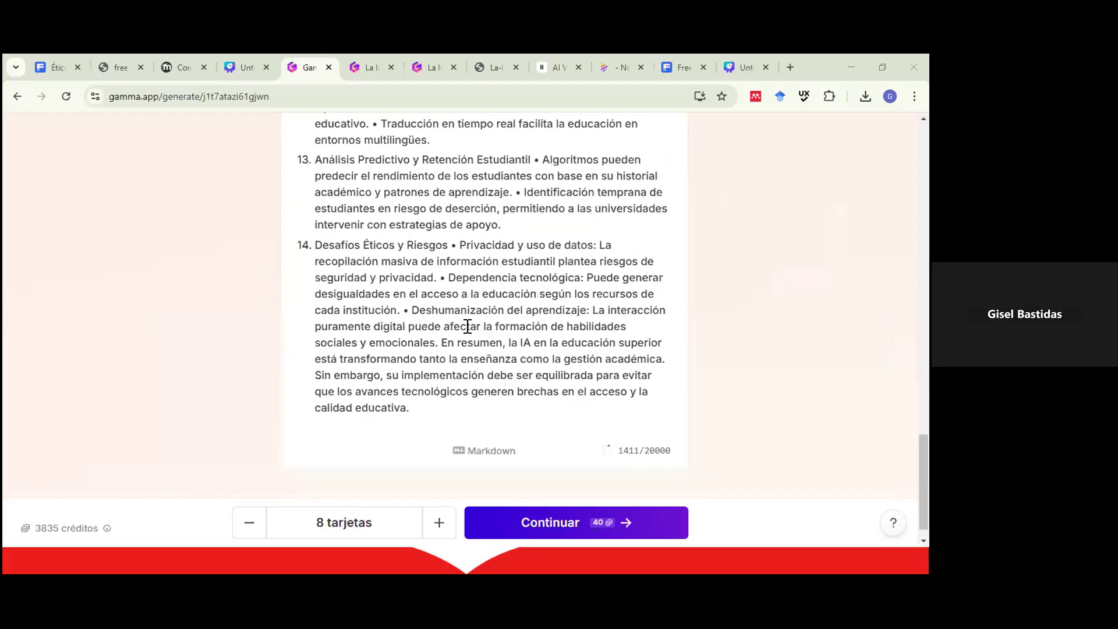
scroll(470, 326, up, 2)
scroll(458, 321, up, 10)
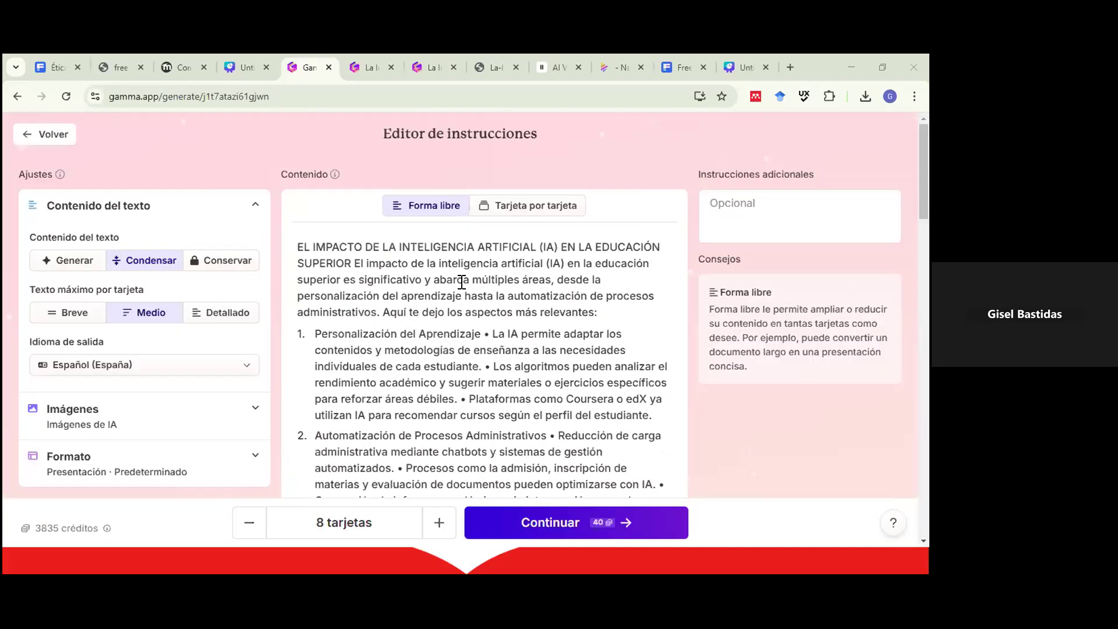
Switch to card-by-card view and have AI split the content into 10 cards.
click(504, 212)
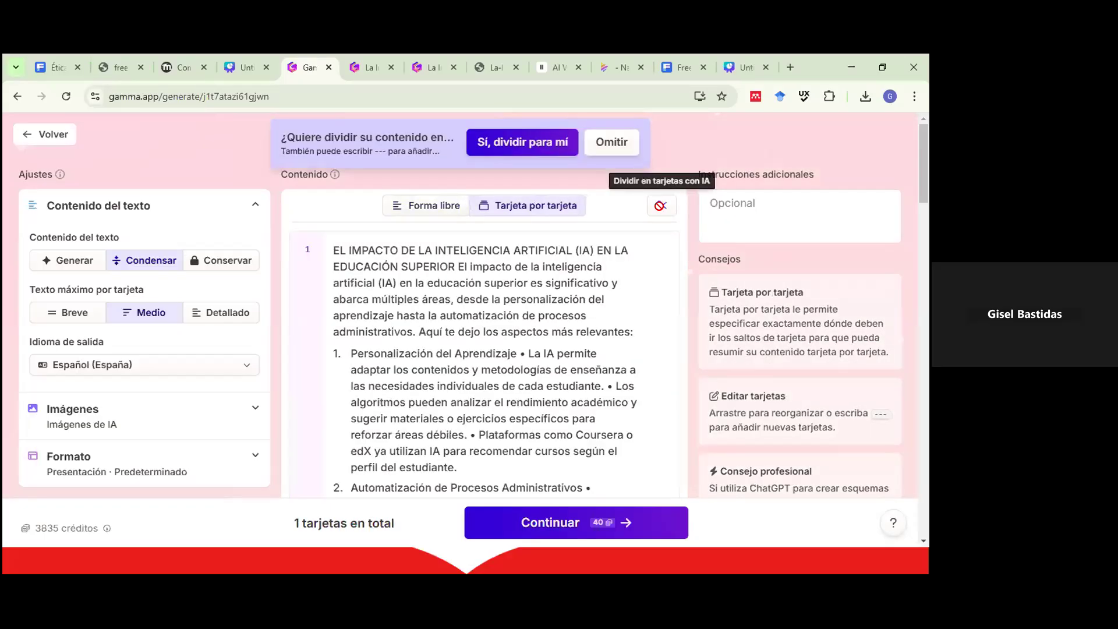
click(659, 205)
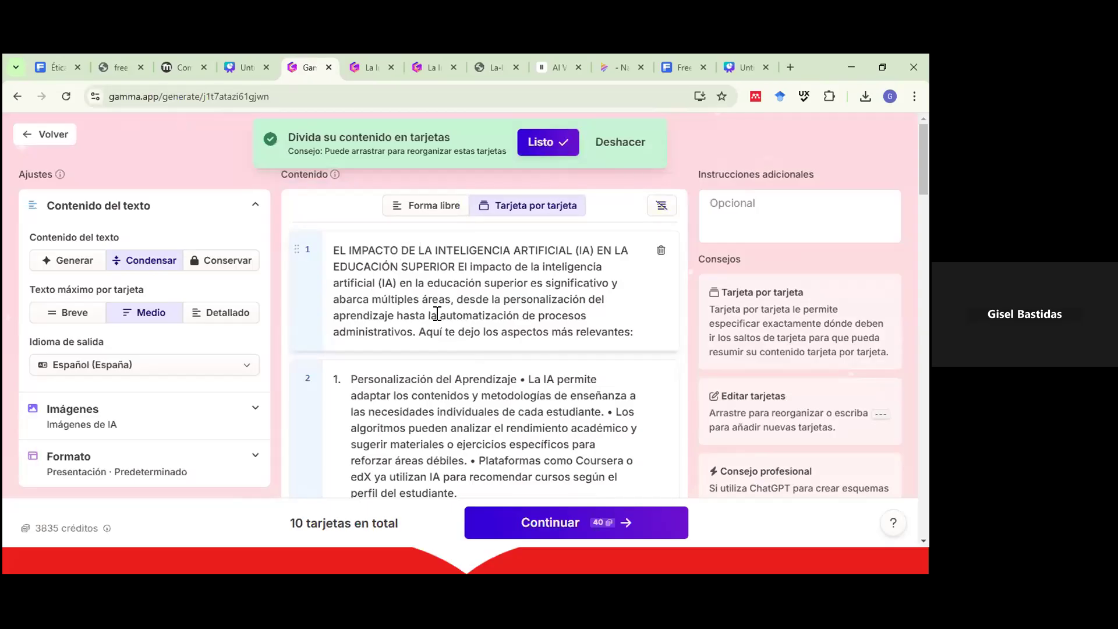
scroll(358, 314, down, 1)
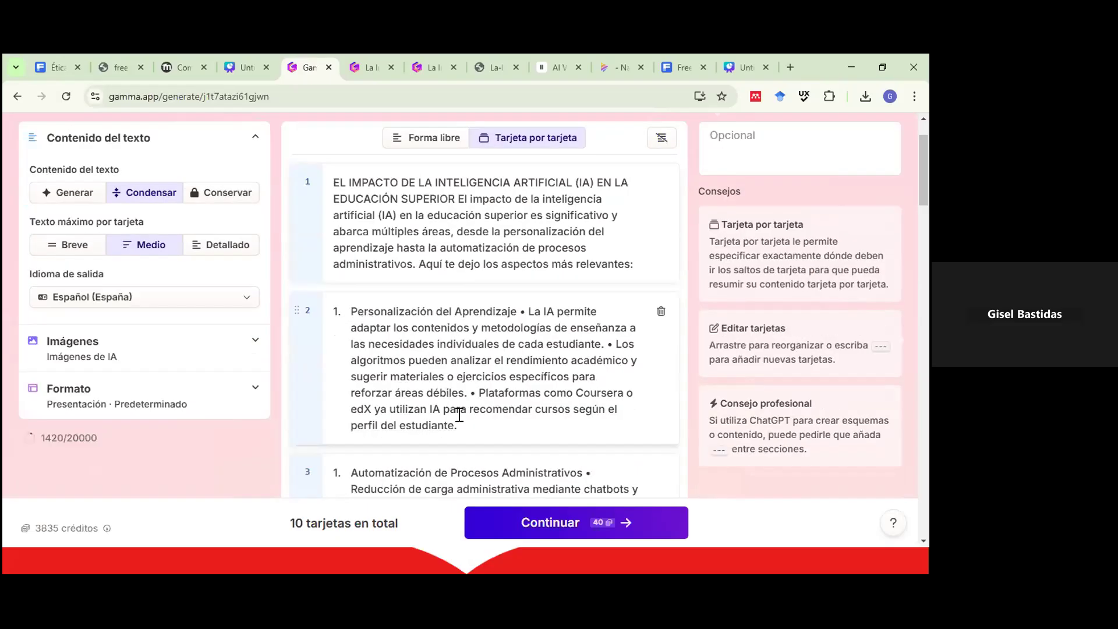
drag(459, 414, 351, 308)
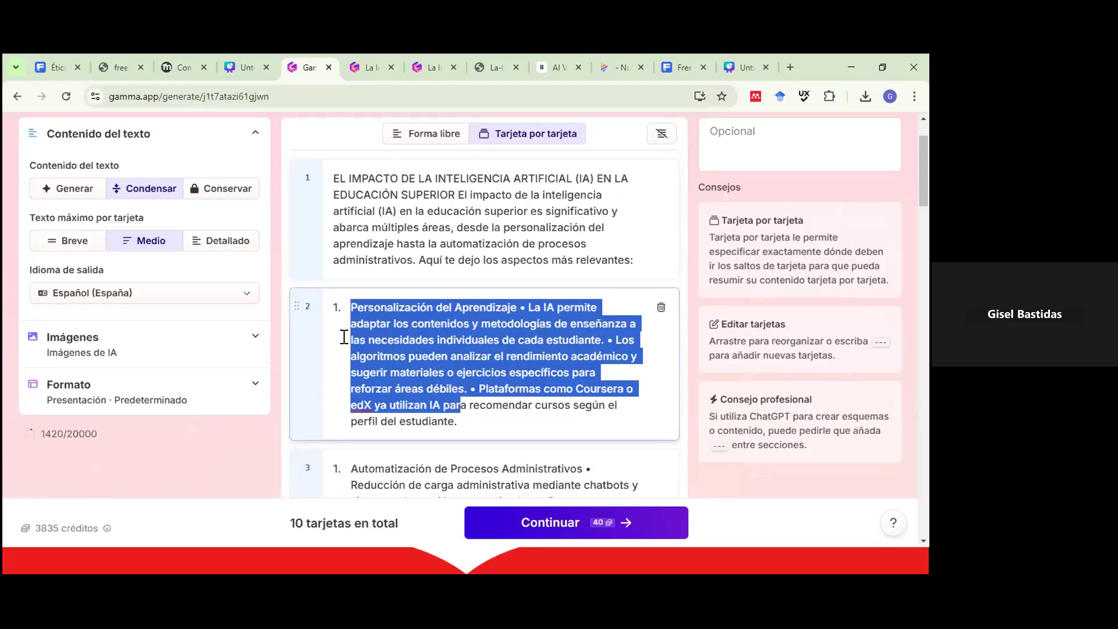
scroll(344, 337, down, 2)
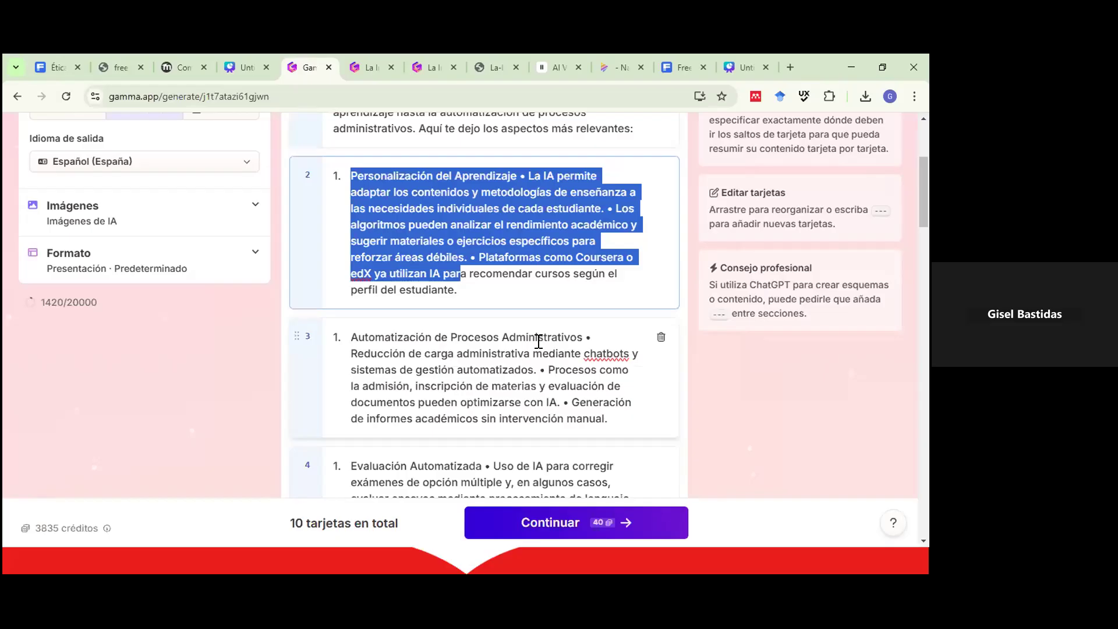
Review the cards, selecting the Automatización de Procesos heading and the text of card 6.
click(539, 342)
key(shift+Home)
scroll(442, 386, down, 2)
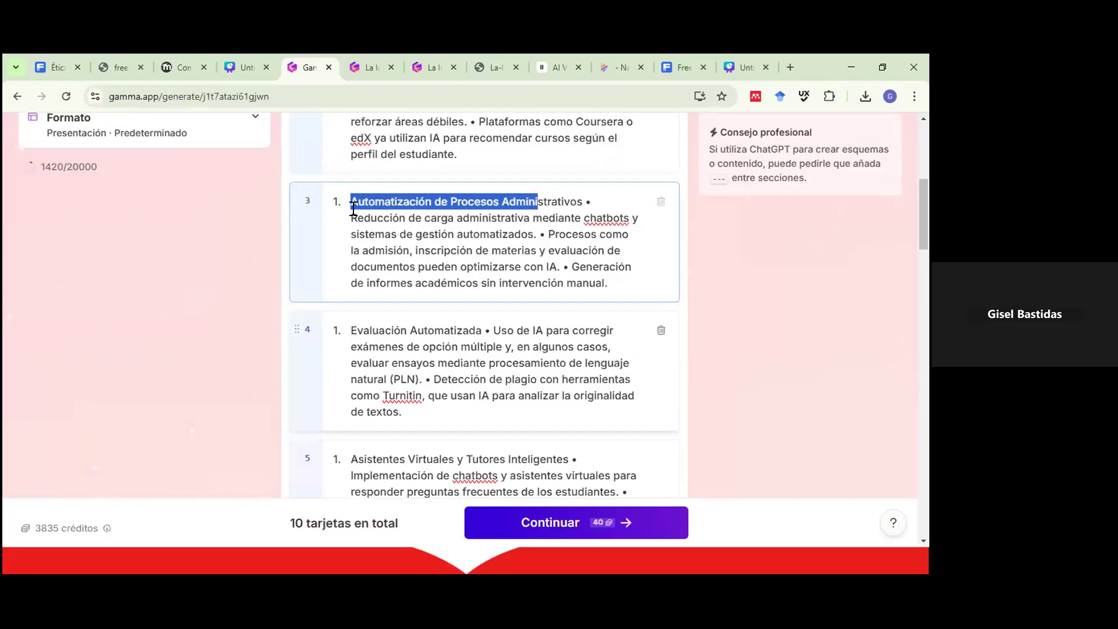
scroll(355, 198, down, 2)
drag(357, 187, 457, 187)
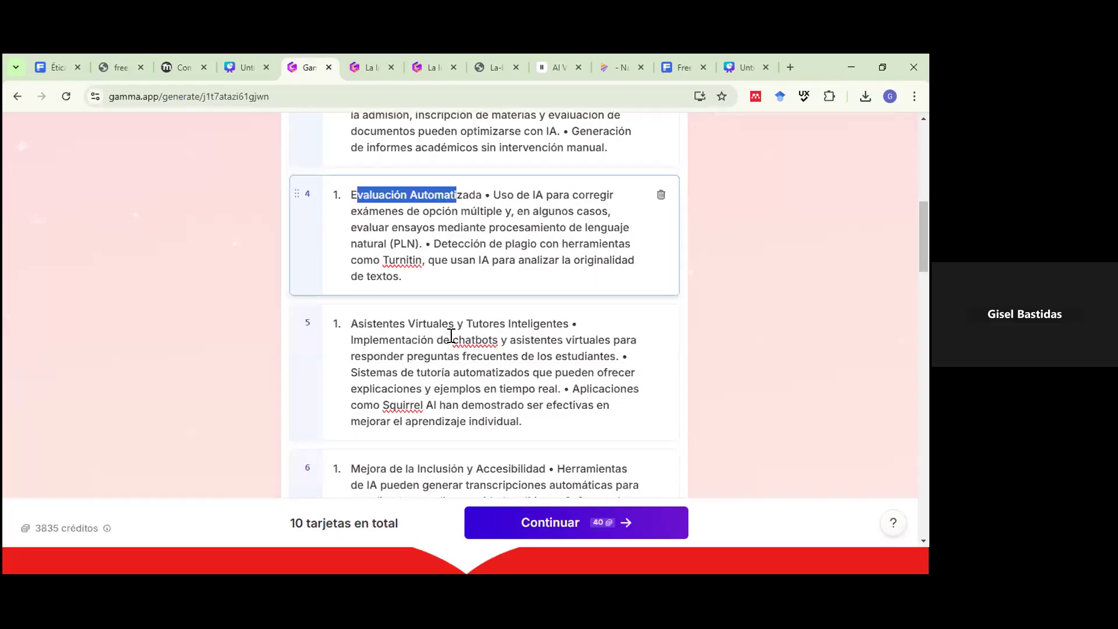
scroll(429, 327, down, 2)
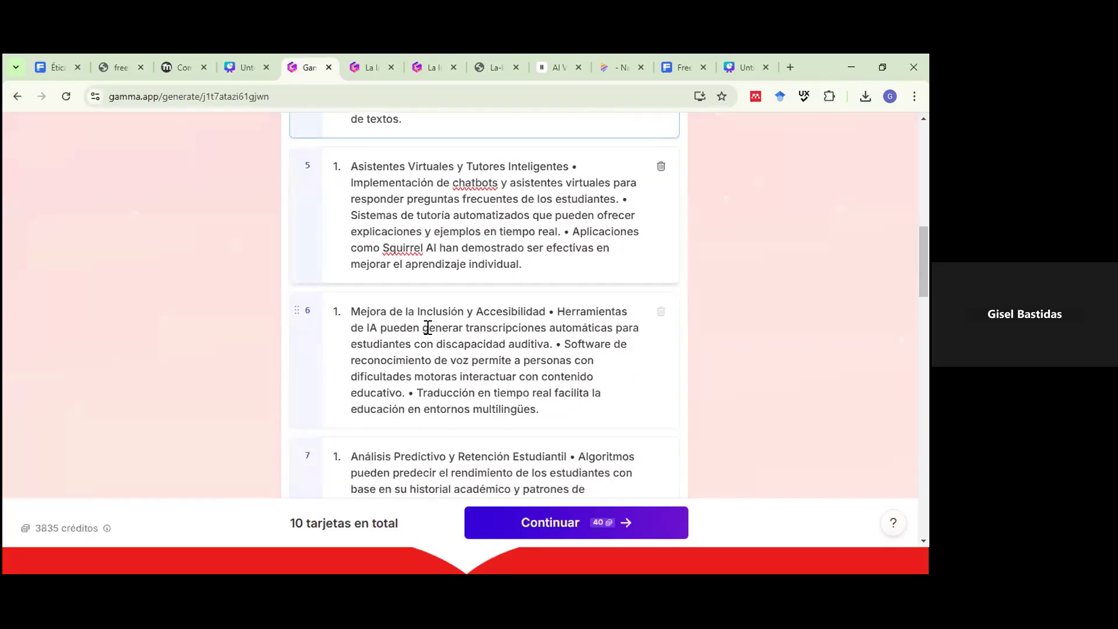
scroll(428, 327, down, 1)
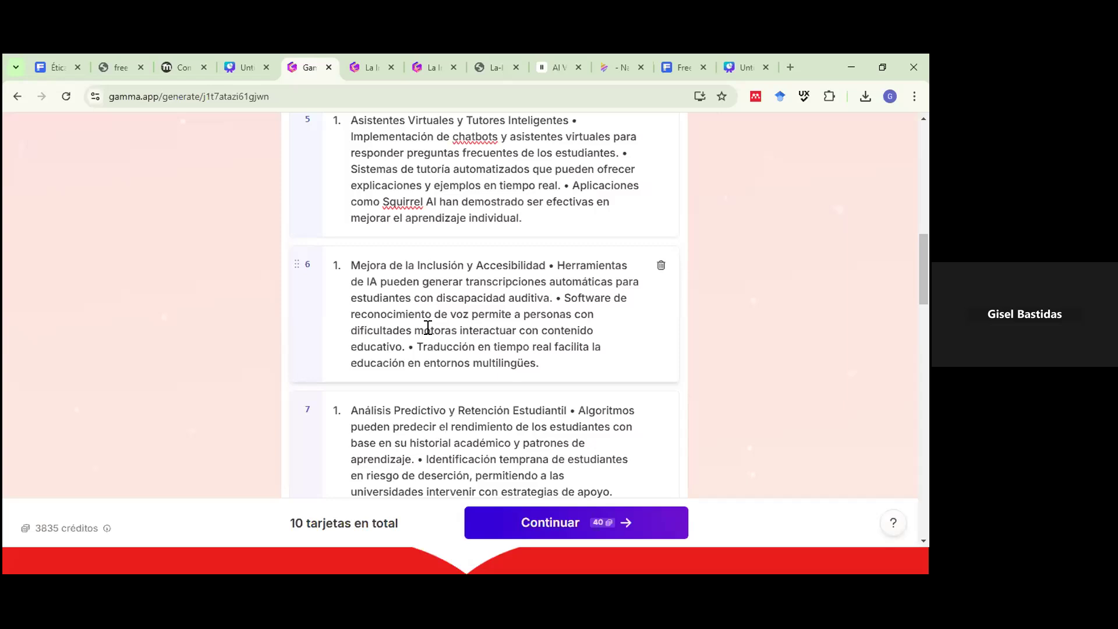
drag(350, 265, 564, 387)
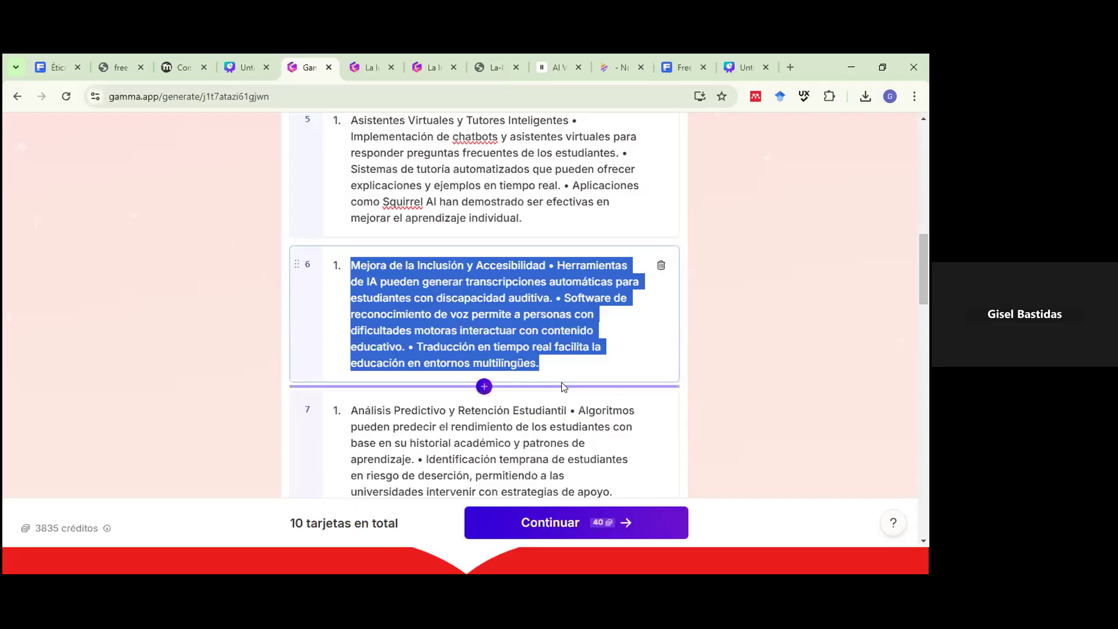
scroll(561, 381, down, 6)
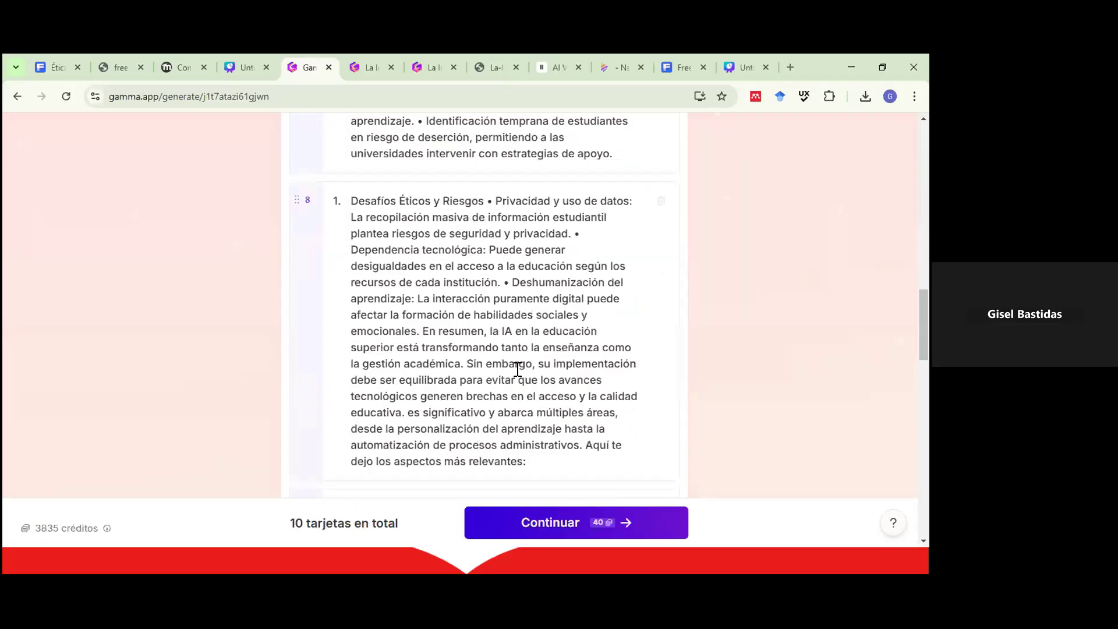
scroll(516, 369, up, 10)
scroll(343, 179, up, 5)
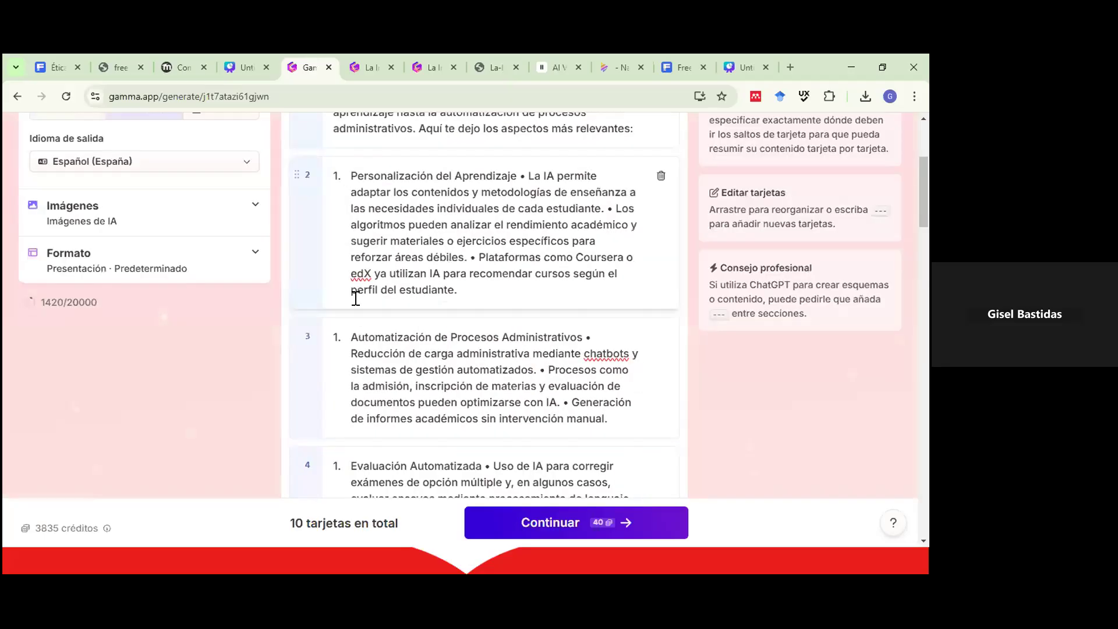
scroll(381, 462, down, 1)
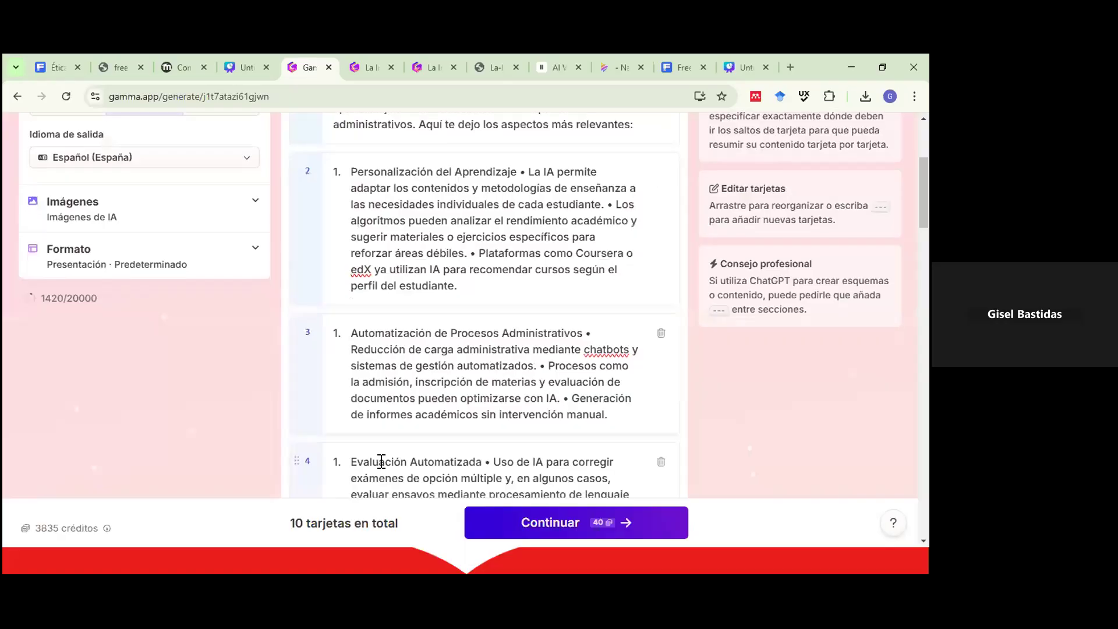
scroll(381, 462, down, 6)
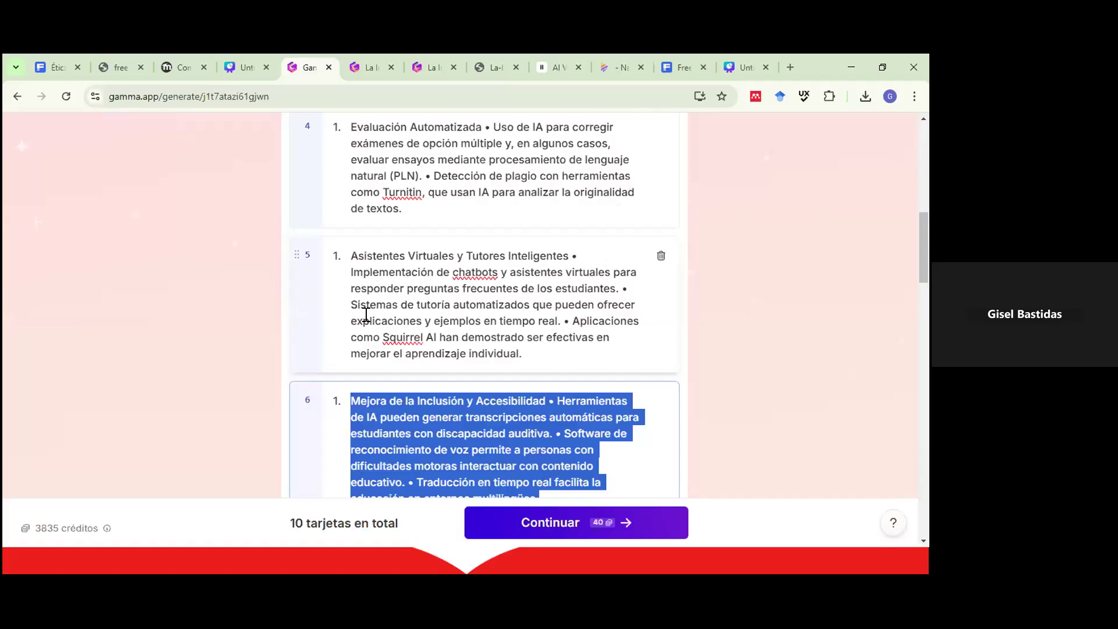
scroll(407, 326, up, 10)
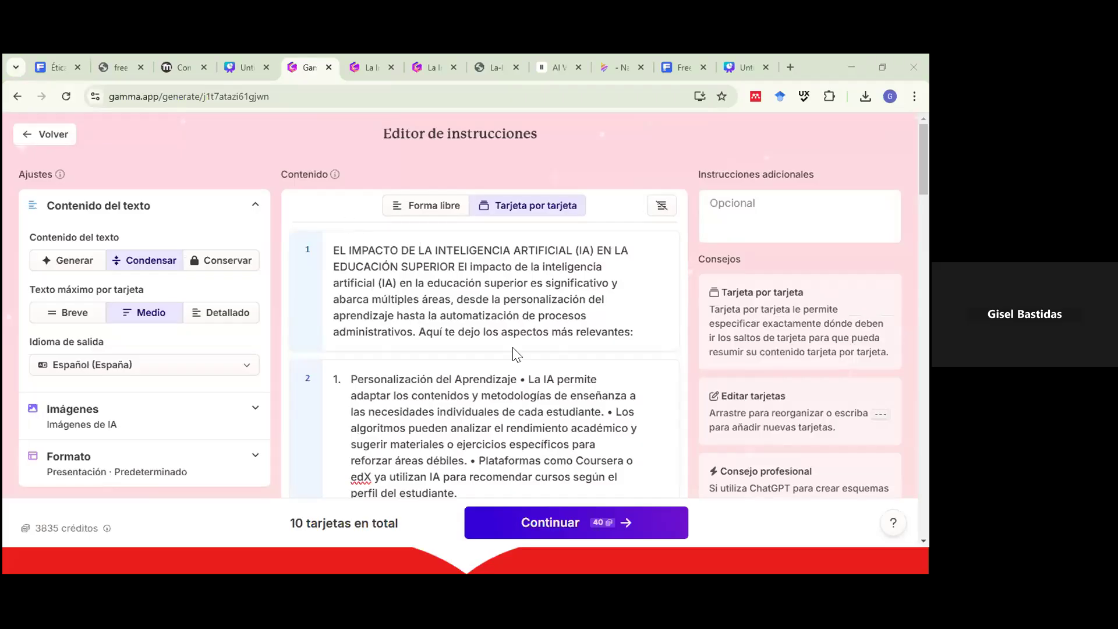
scroll(460, 262, down, 4)
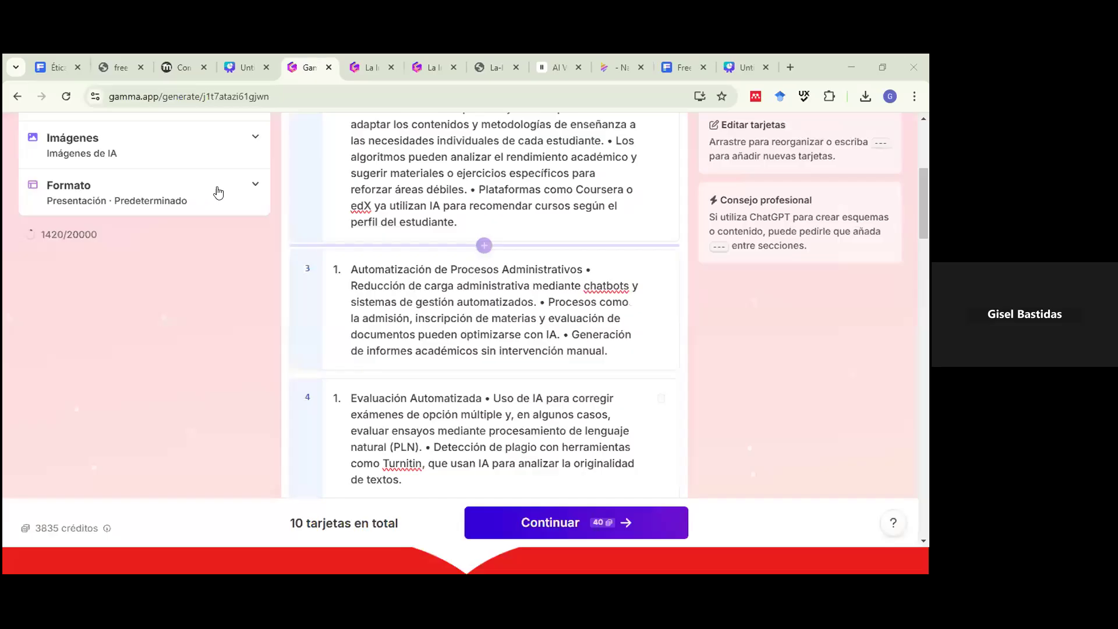
scroll(216, 195, up, 3)
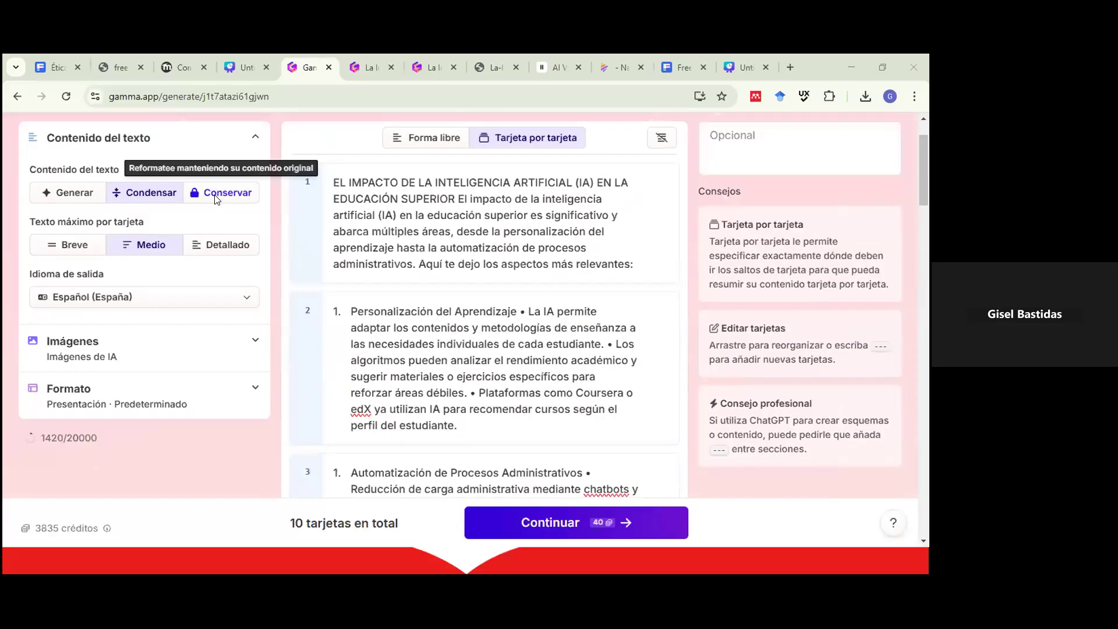
Set Contenido del texto to Conservar so the original wording is kept.
click(215, 197)
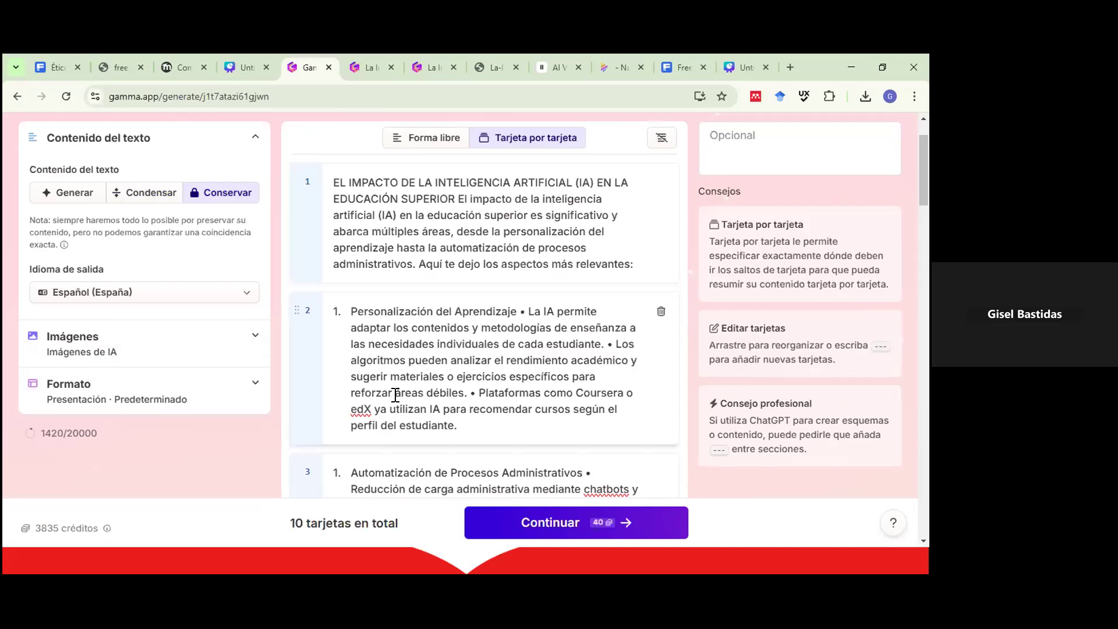
scroll(395, 395, up, 2)
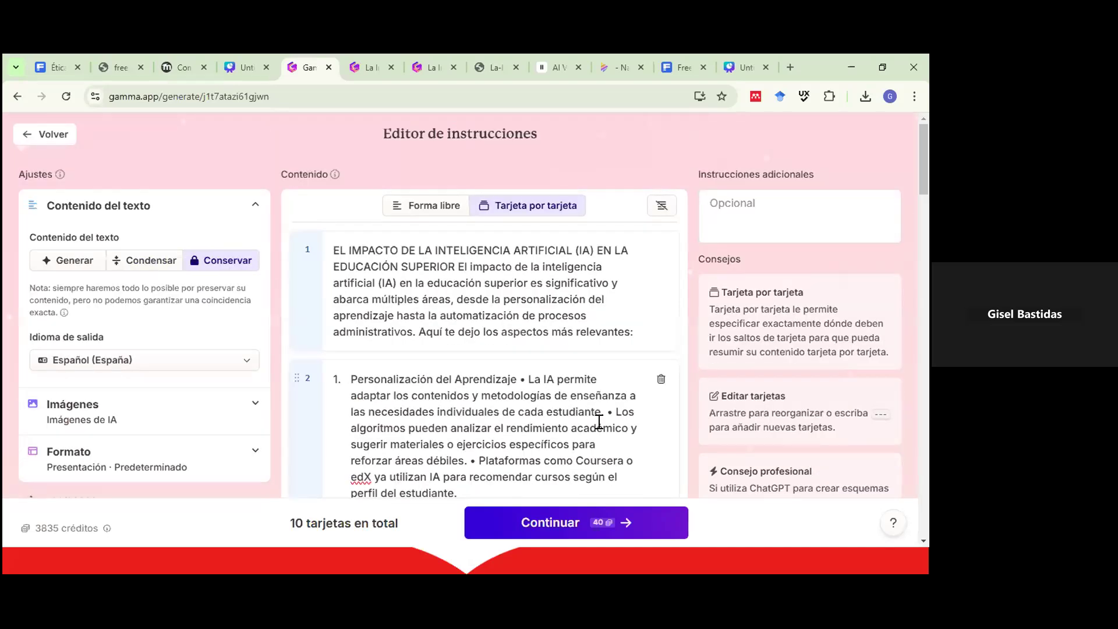
scroll(583, 431, down, 2)
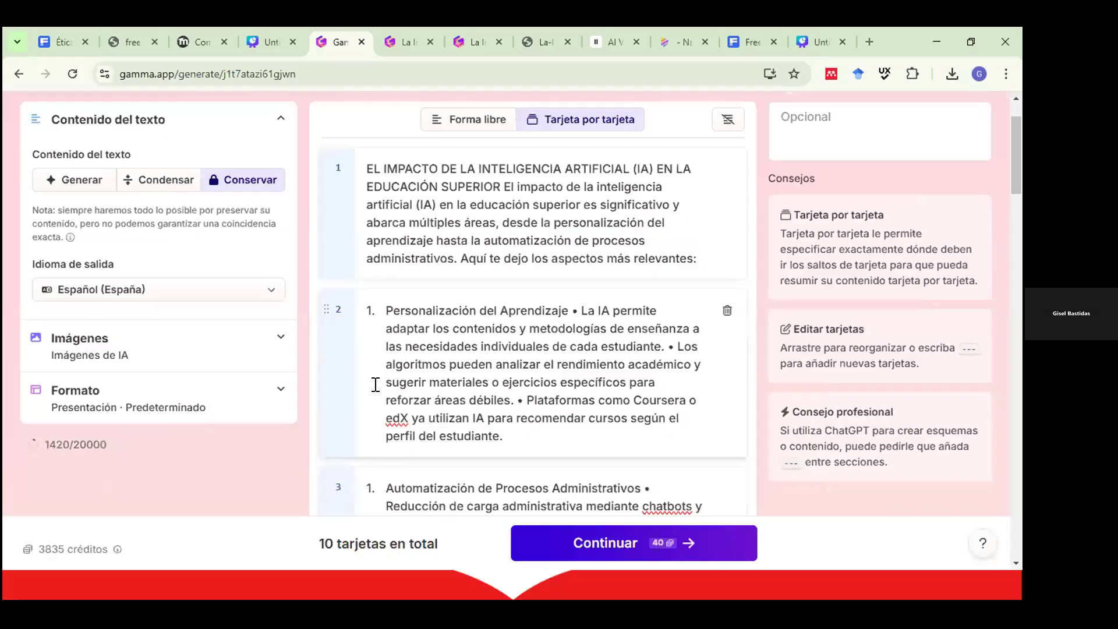
scroll(379, 367, down, 1)
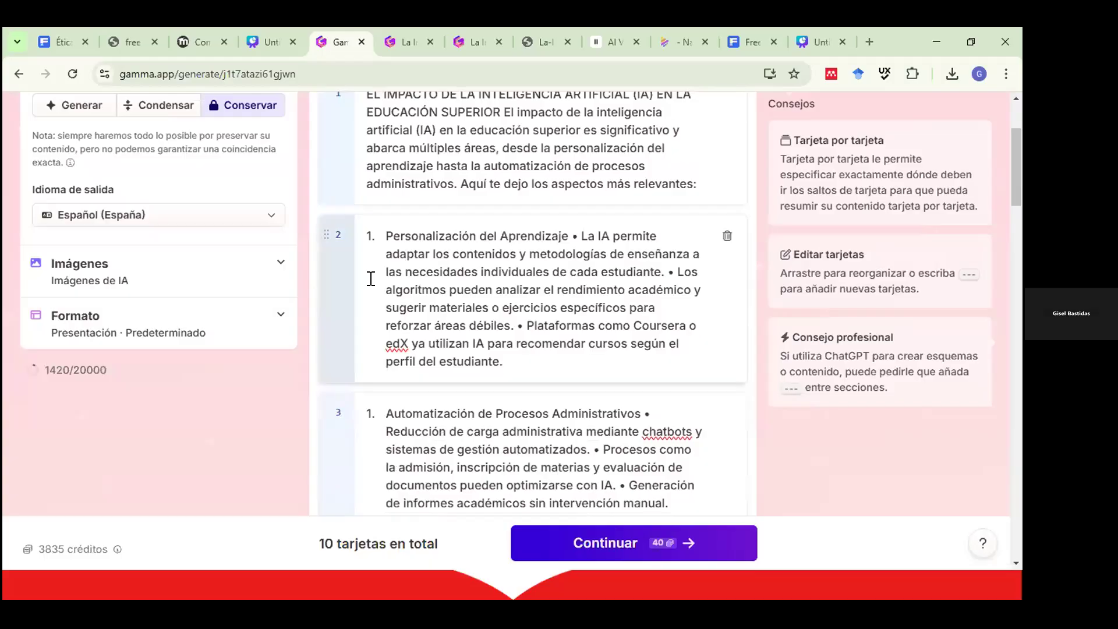
Move the Personalización card below the Automatización card, then return to the top of the card list.
drag(326, 261, 345, 522)
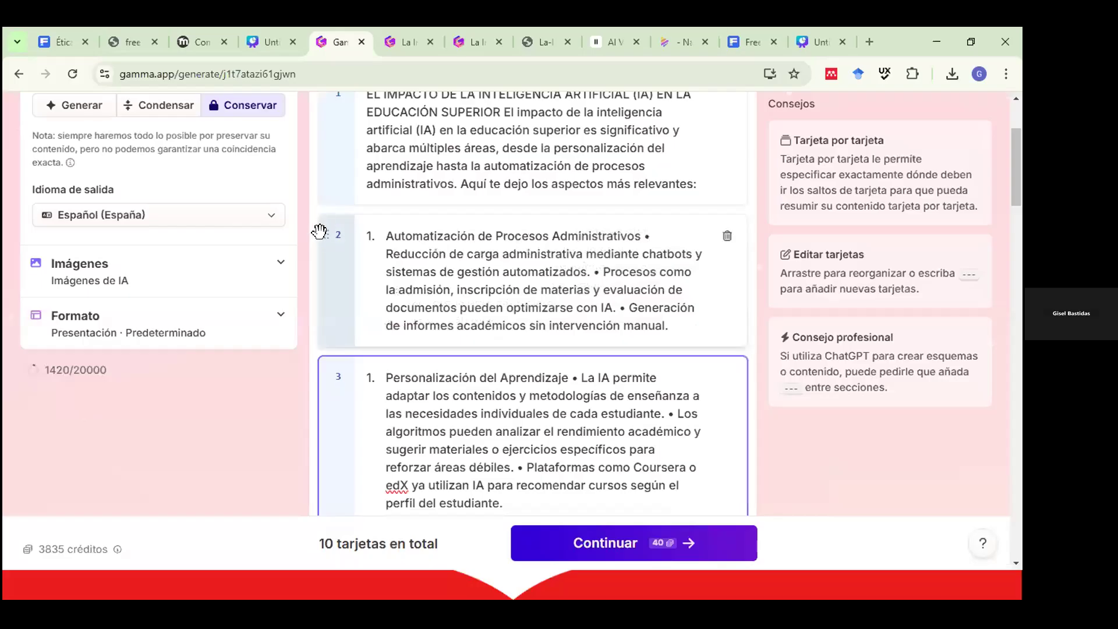
drag(319, 232, 320, 242)
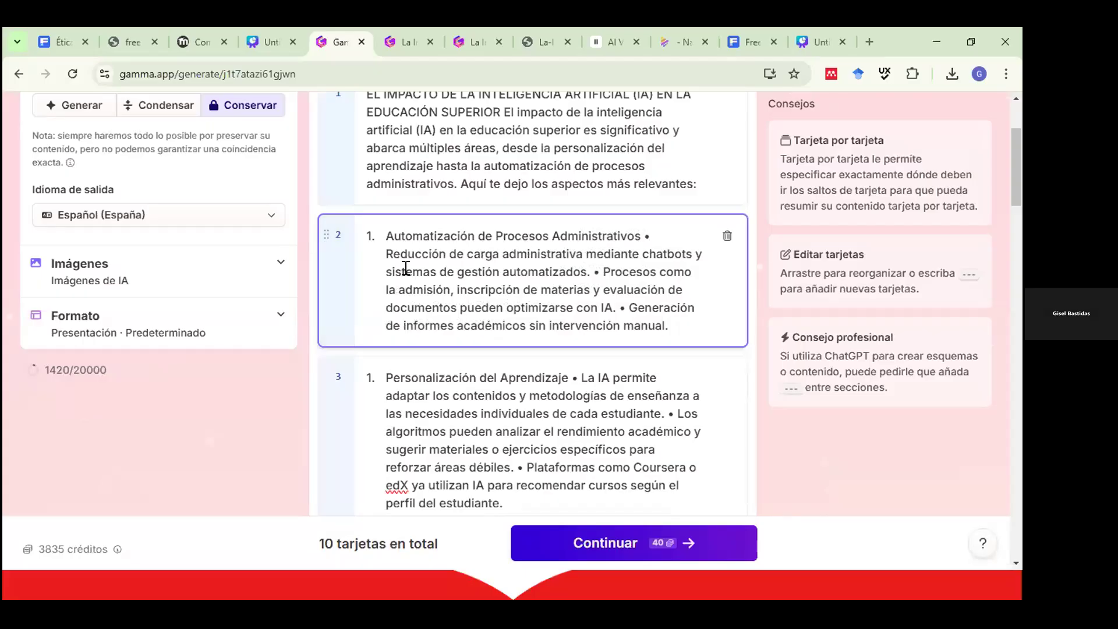
scroll(405, 265, up, 2)
scroll(460, 252, up, 2)
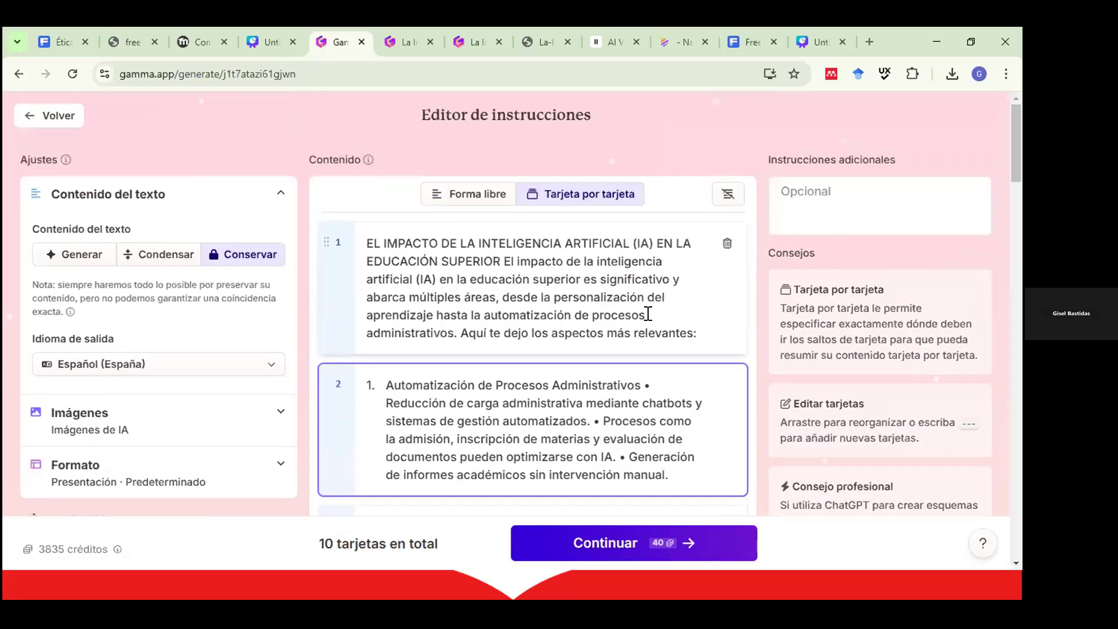
scroll(512, 385, down, 3)
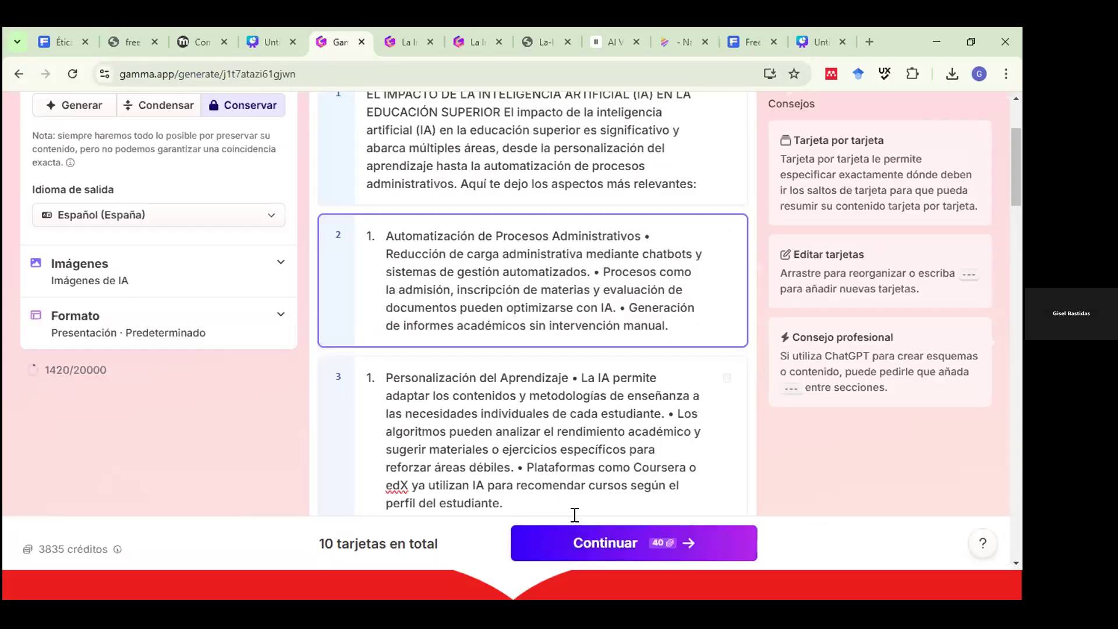
scroll(90, 163, up, 3)
Go back to the Gamma home dashboard and start a new creation via Importar archivo o URL.
click(36, 119)
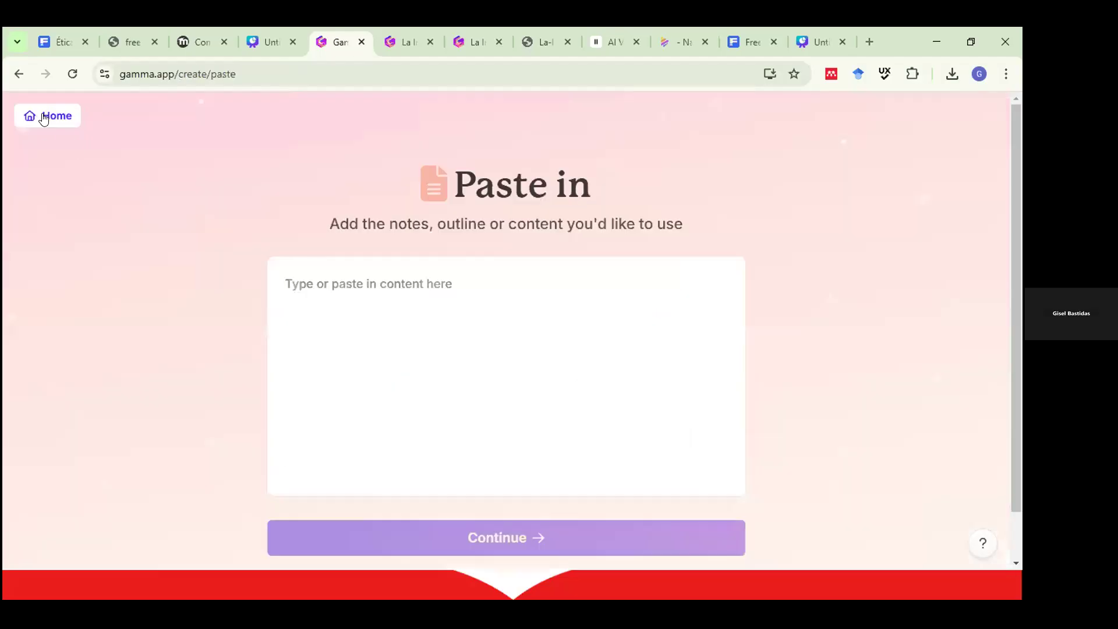
click(44, 118)
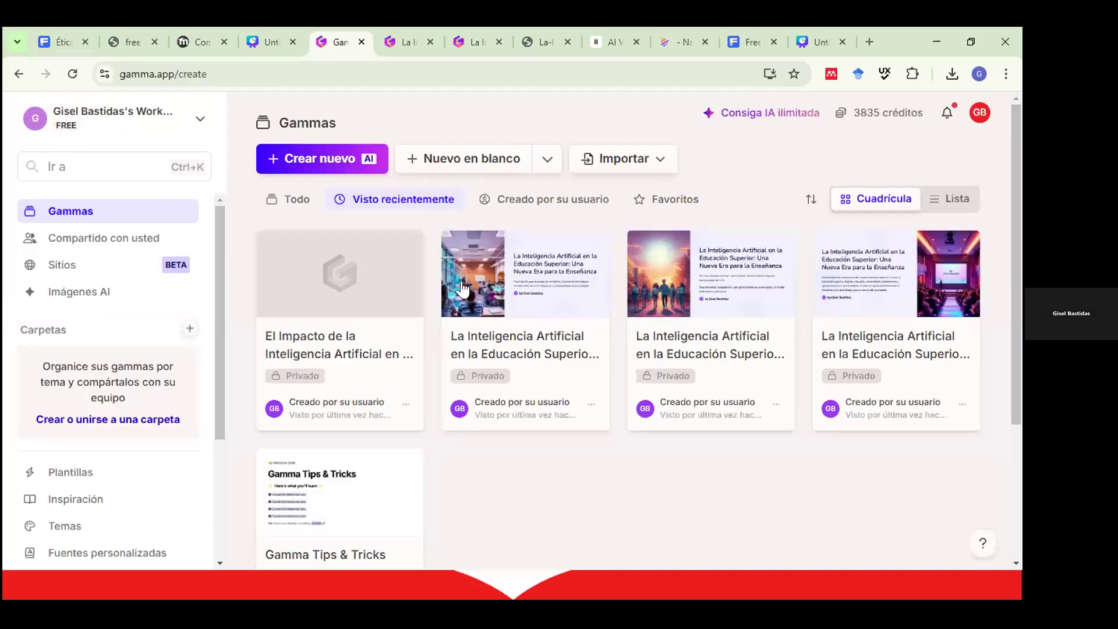
click(345, 161)
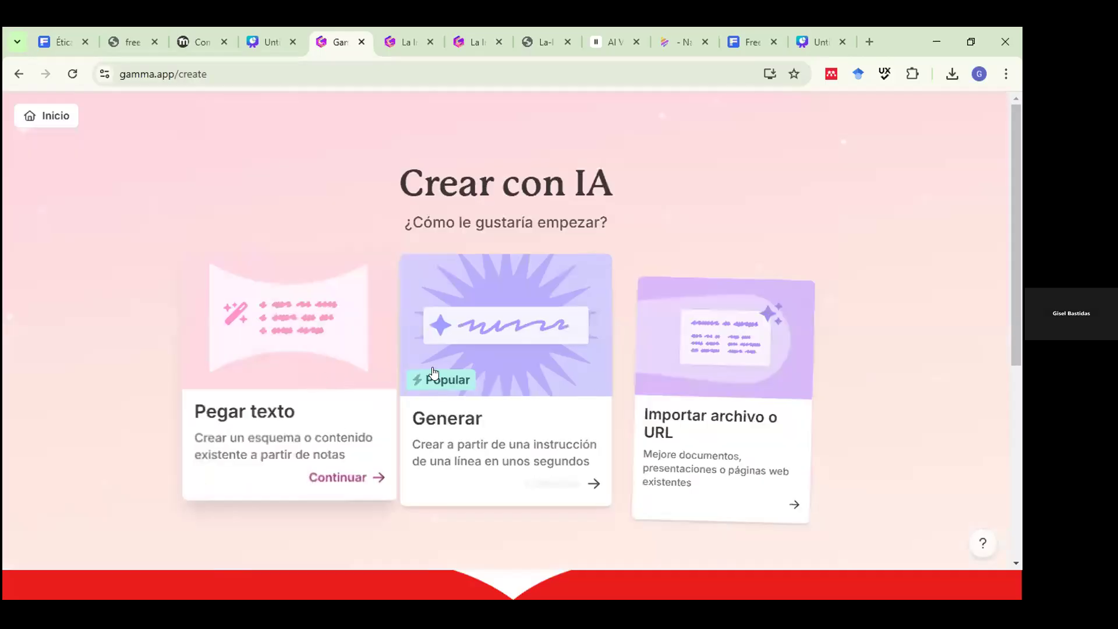
click(716, 410)
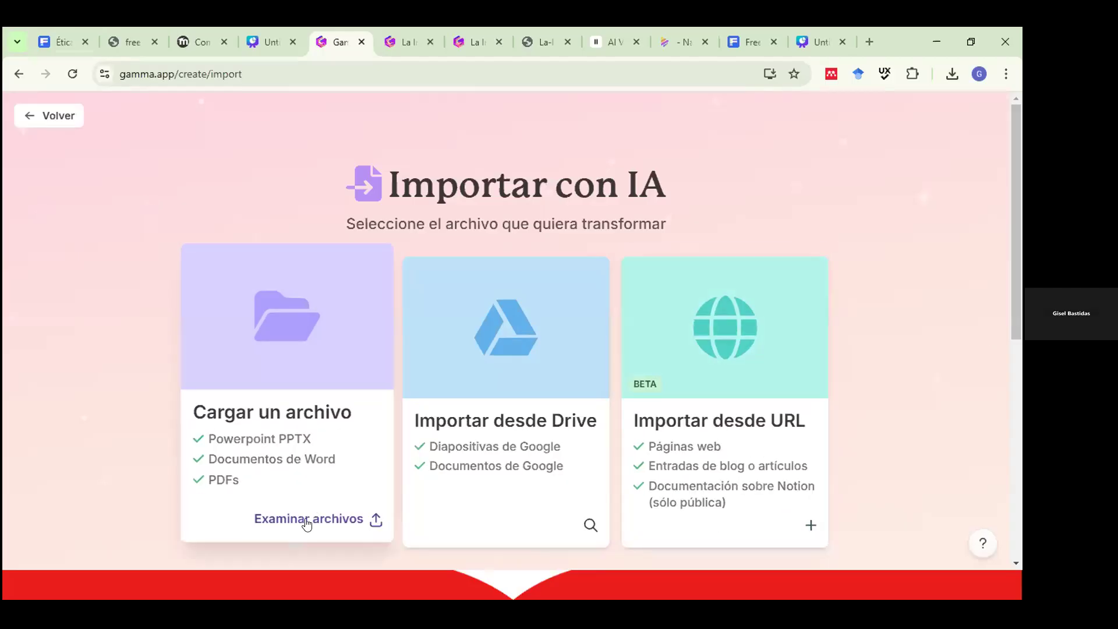
Upload EL IMPACTO DE LA INTELIGENCIA ARTIFICIAL.docx from the Descargas folder.
click(291, 418)
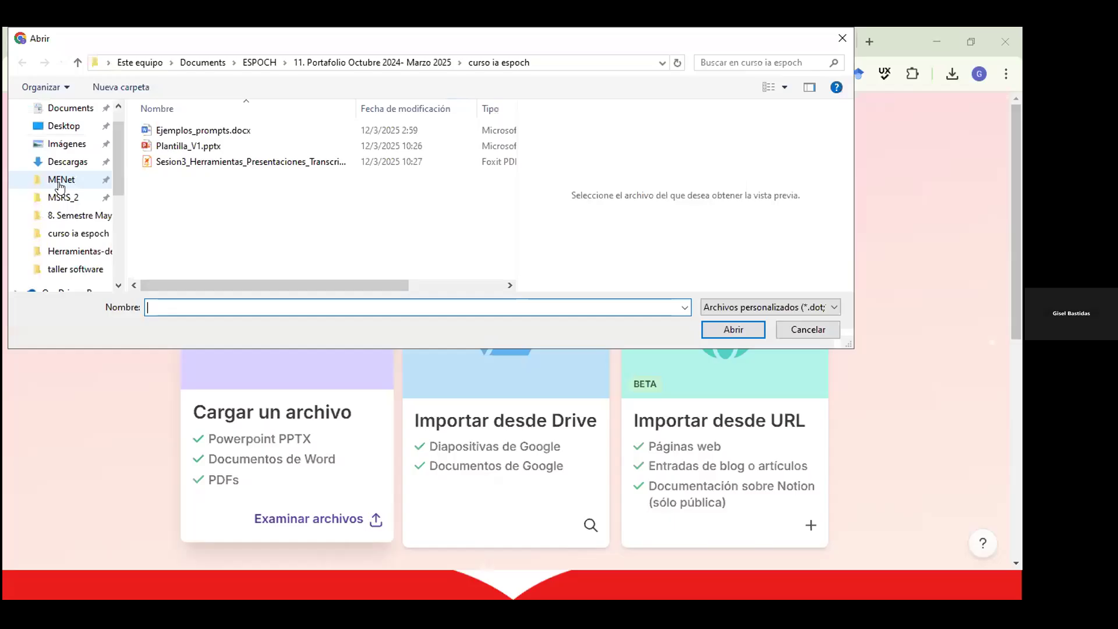
scroll(58, 192, up, 1)
click(58, 192)
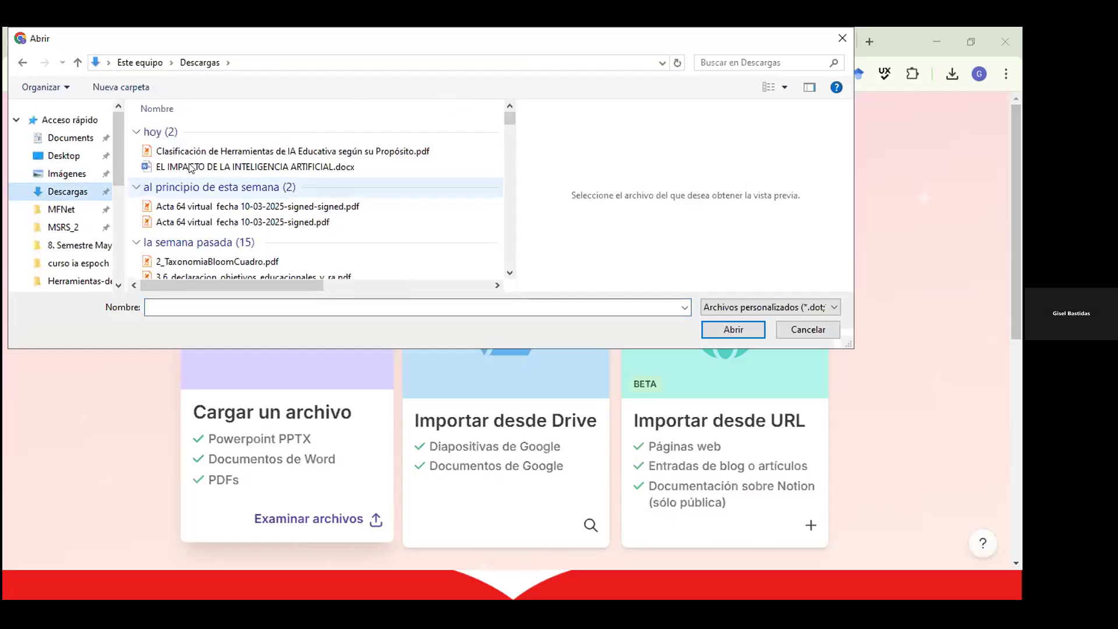
click(189, 167)
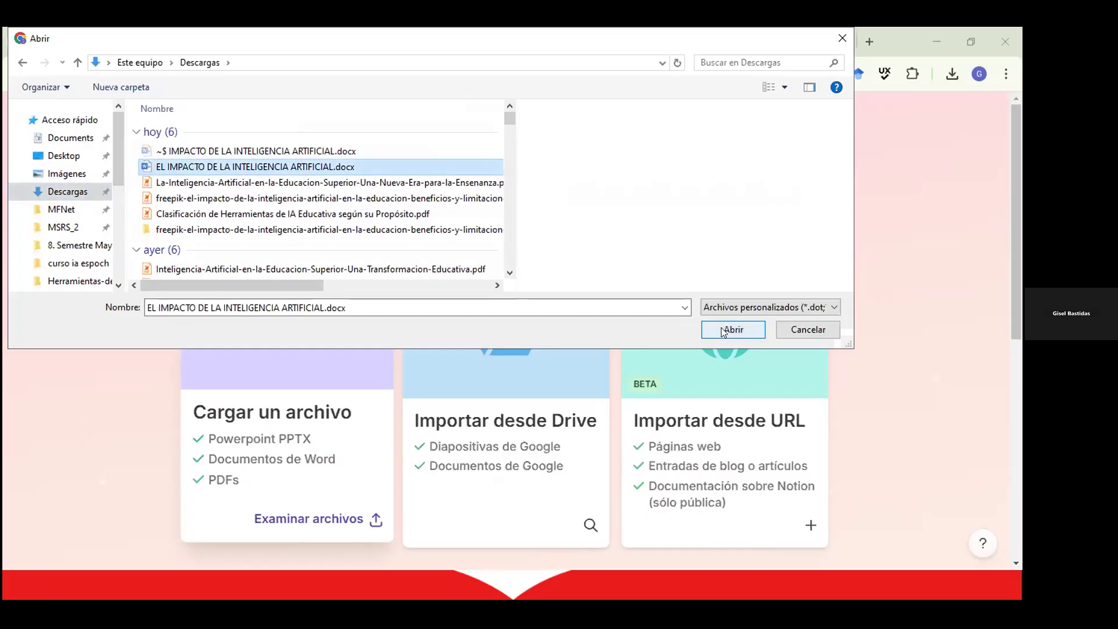
click(722, 329)
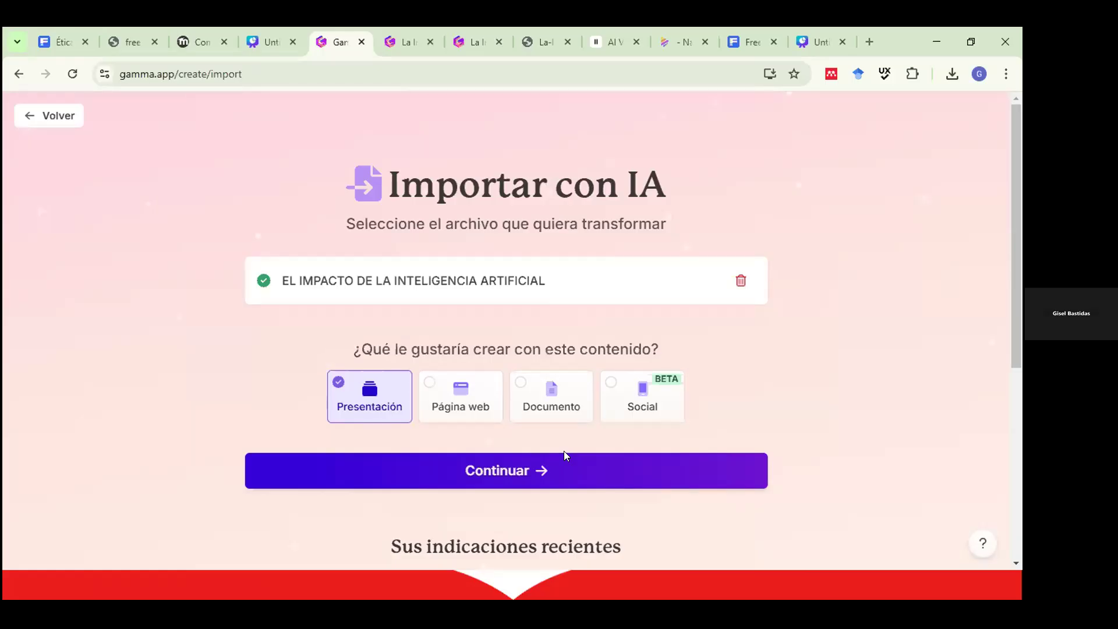
Continue to the prompt editor with the imported text, then bring the Word document forward.
click(541, 470)
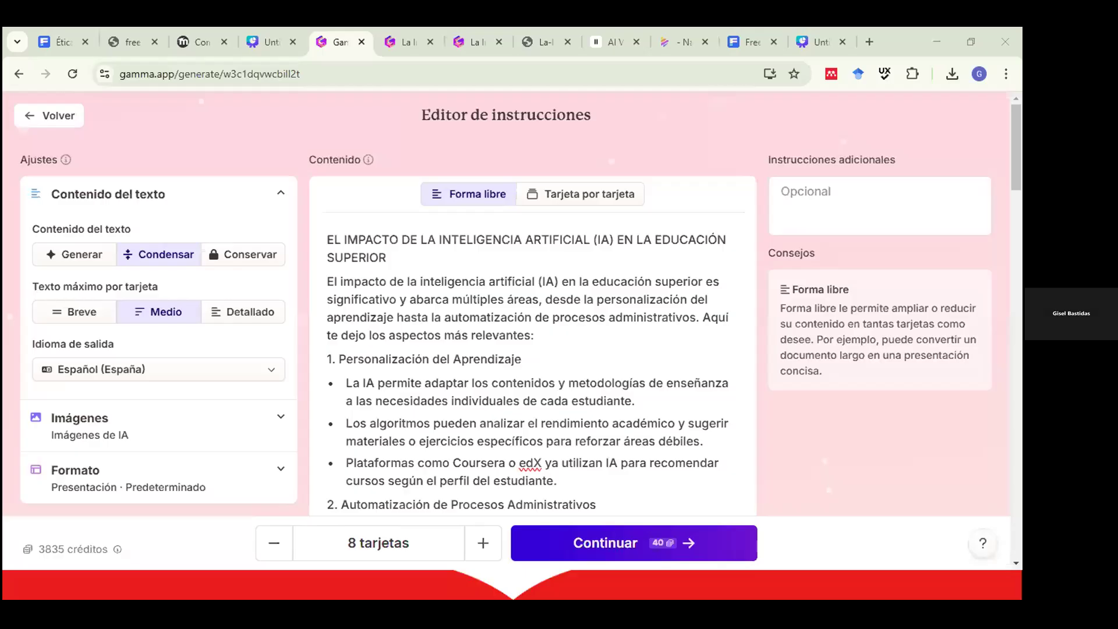
key(alt+Tab)
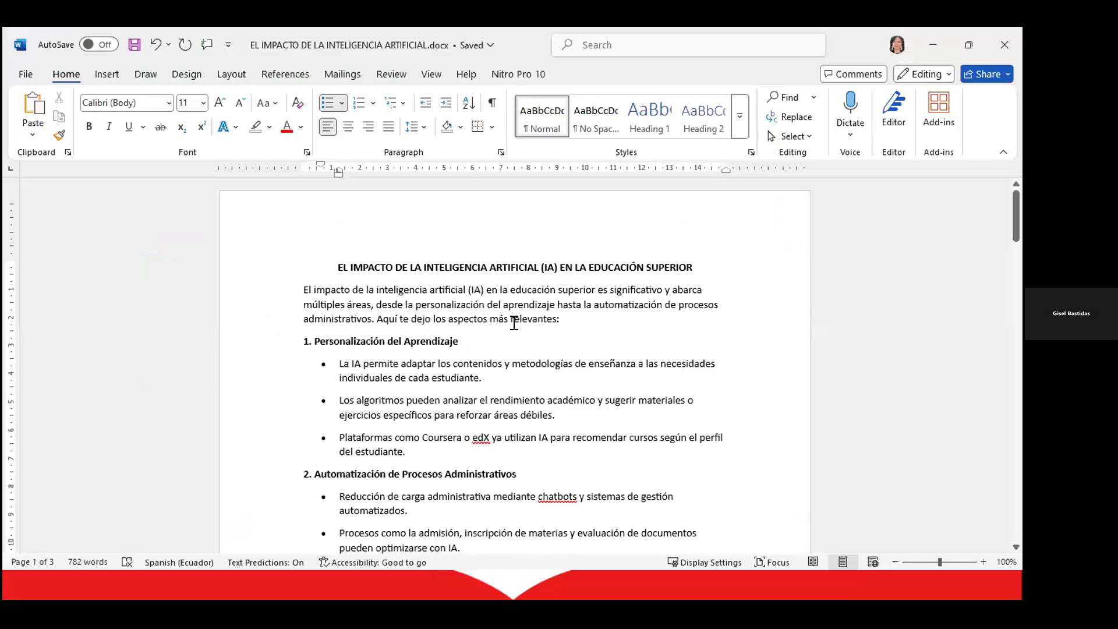
Compare the Word document against the imported text, then minimize Word.
scroll(508, 339, down, 1)
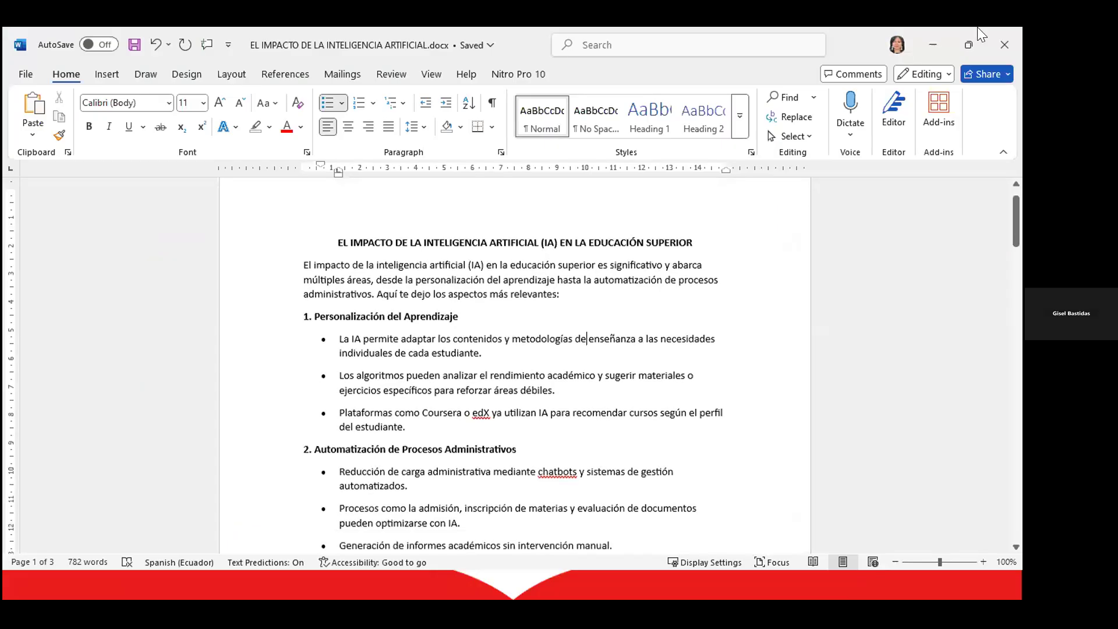
scroll(718, 239, down, 5)
scroll(719, 240, up, 2)
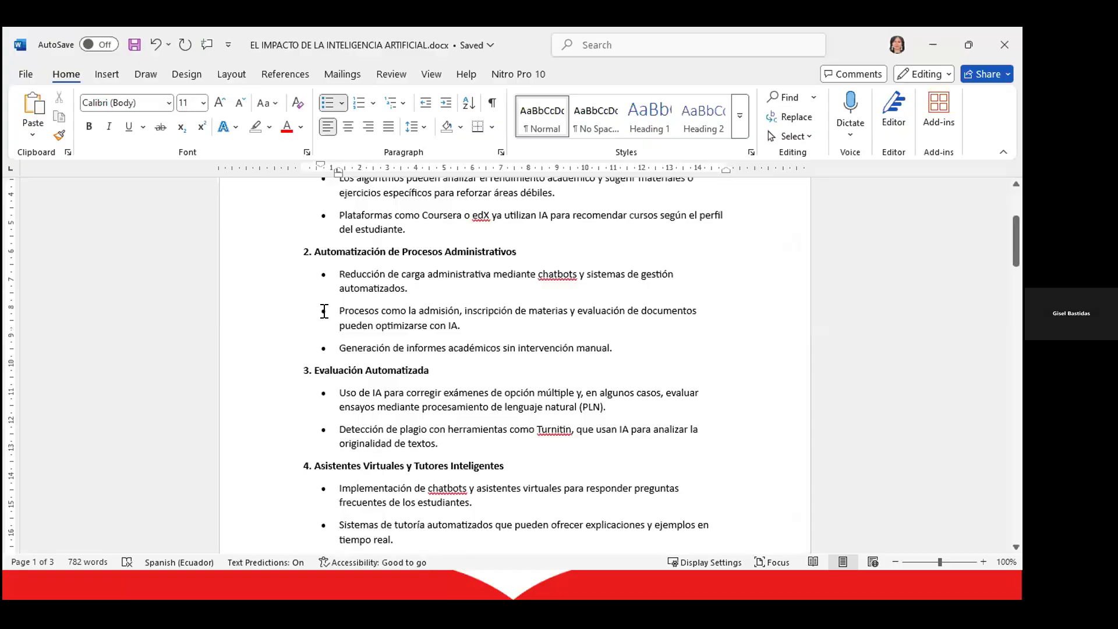
scroll(324, 311, up, 5)
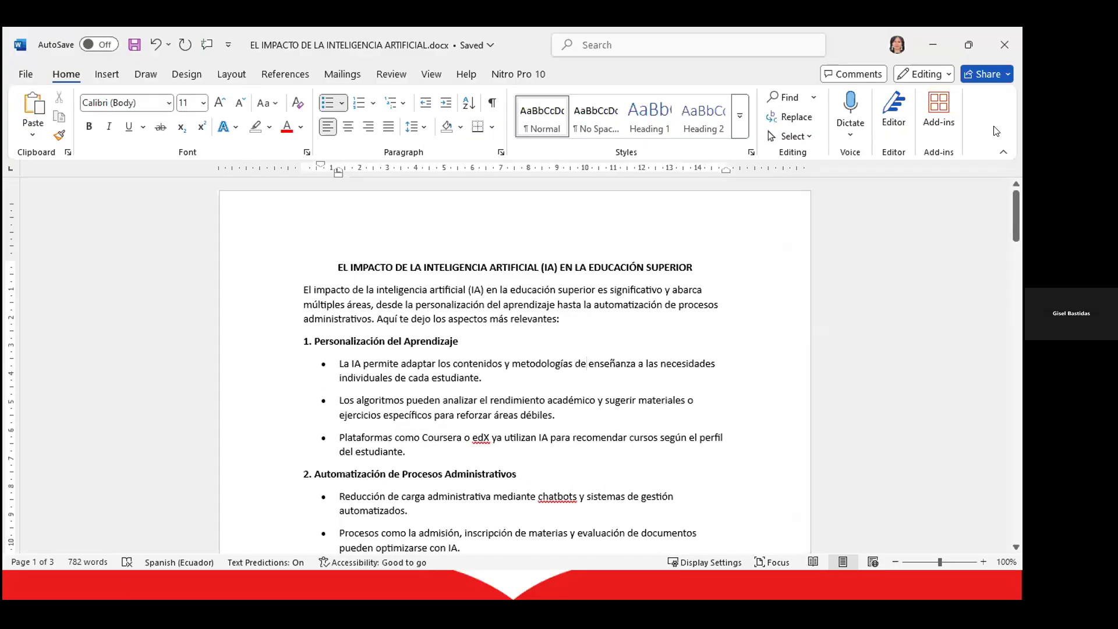
click(932, 47)
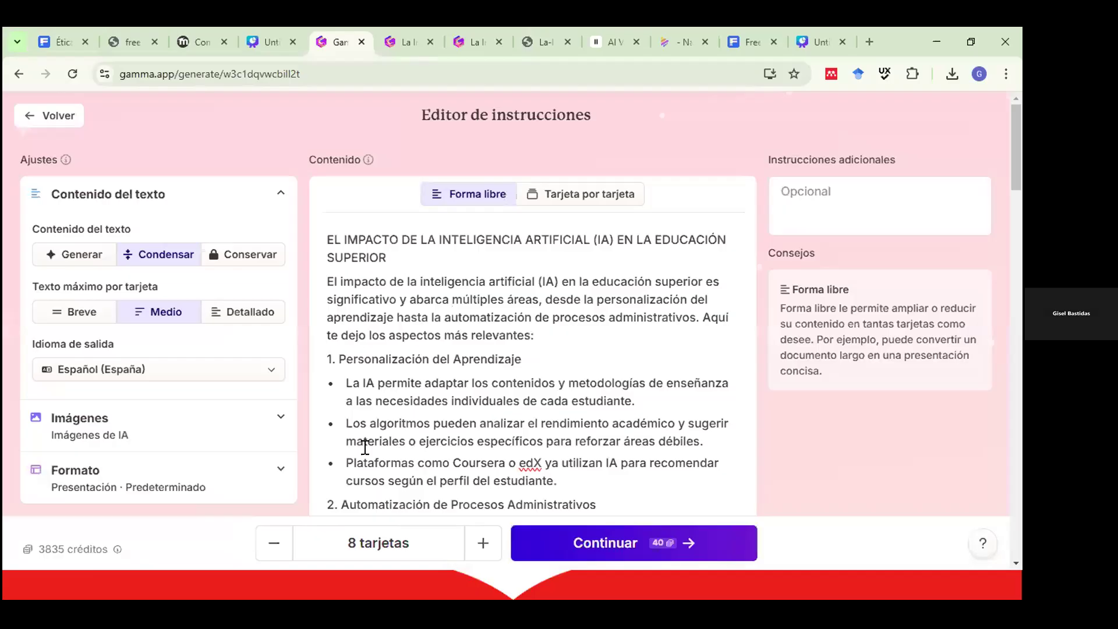
scroll(503, 352, down, 3)
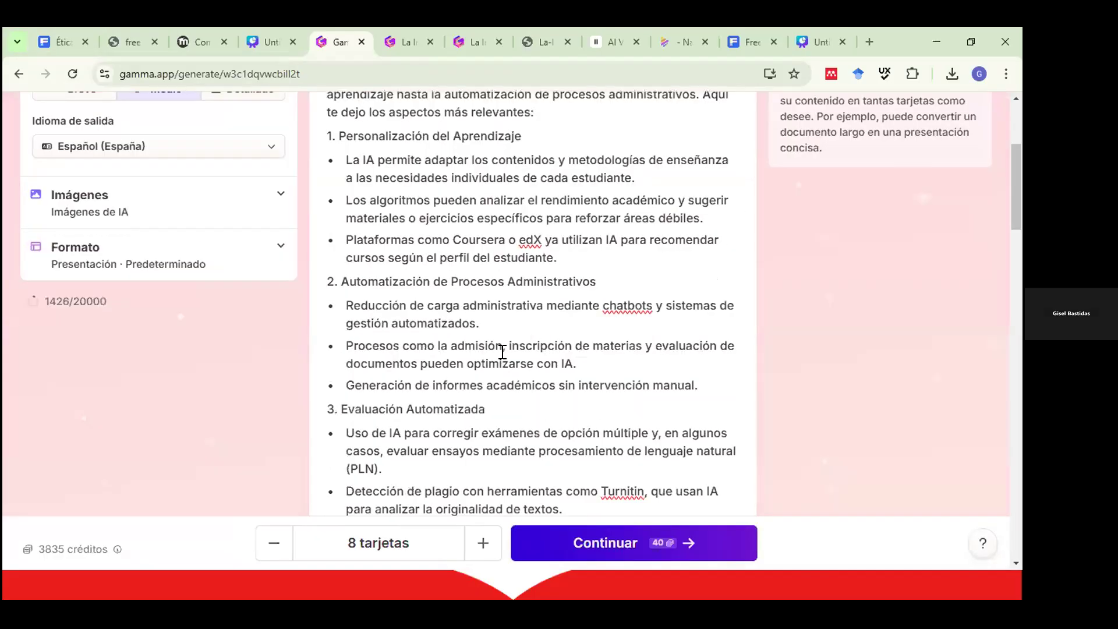
scroll(502, 352, down, 2)
scroll(499, 352, up, 5)
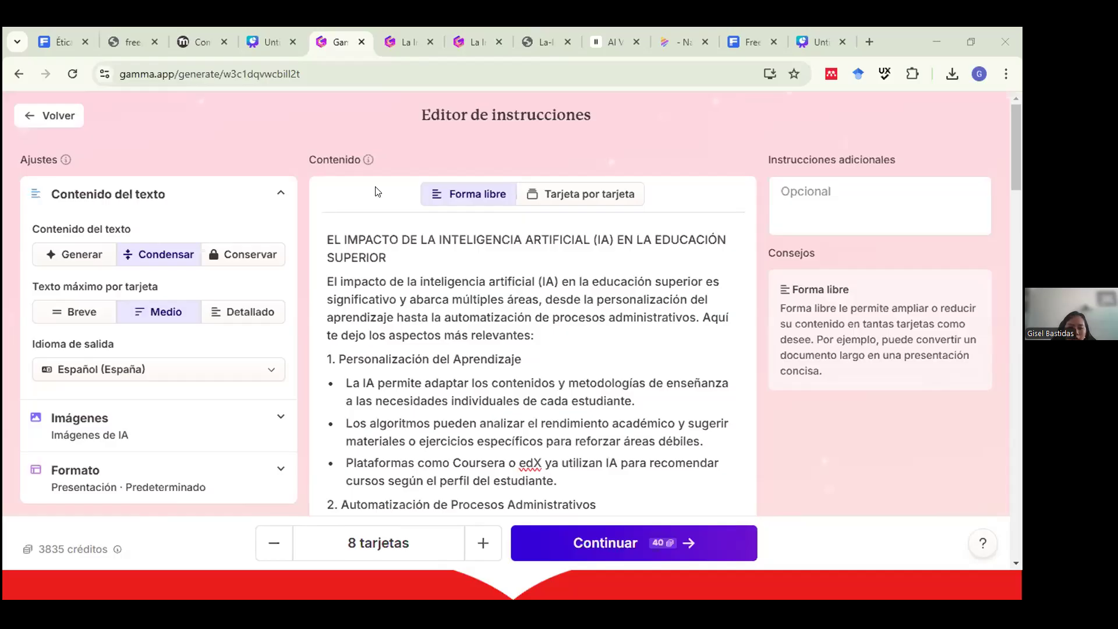
Split the imported article into 9 cards, one per section, in the Tarjeta por tarjeta view.
click(581, 195)
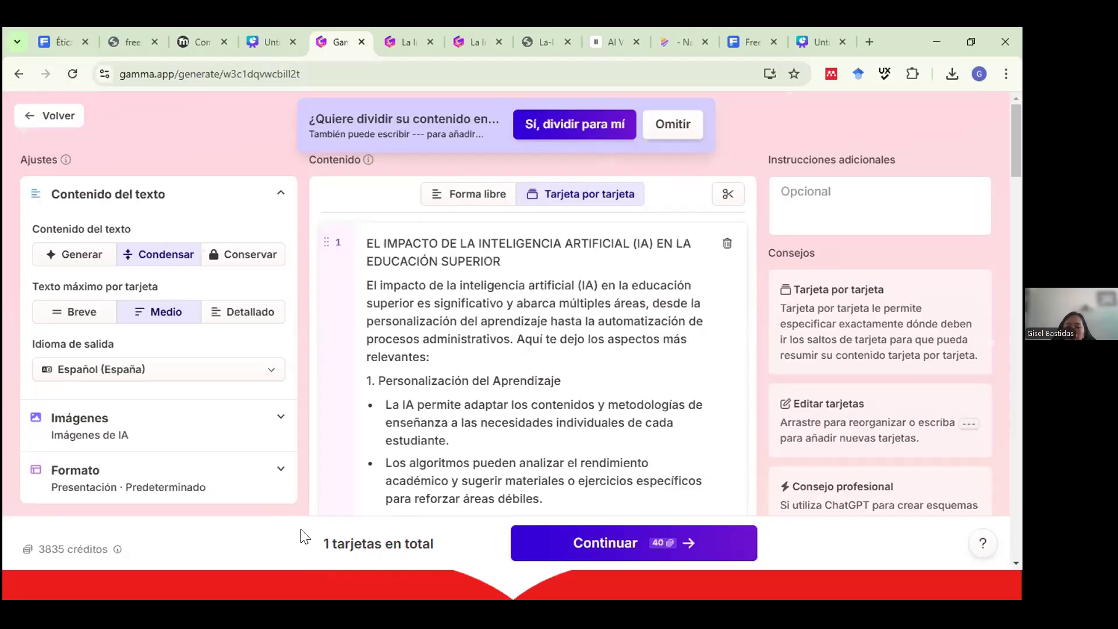
mouse_move(387, 553)
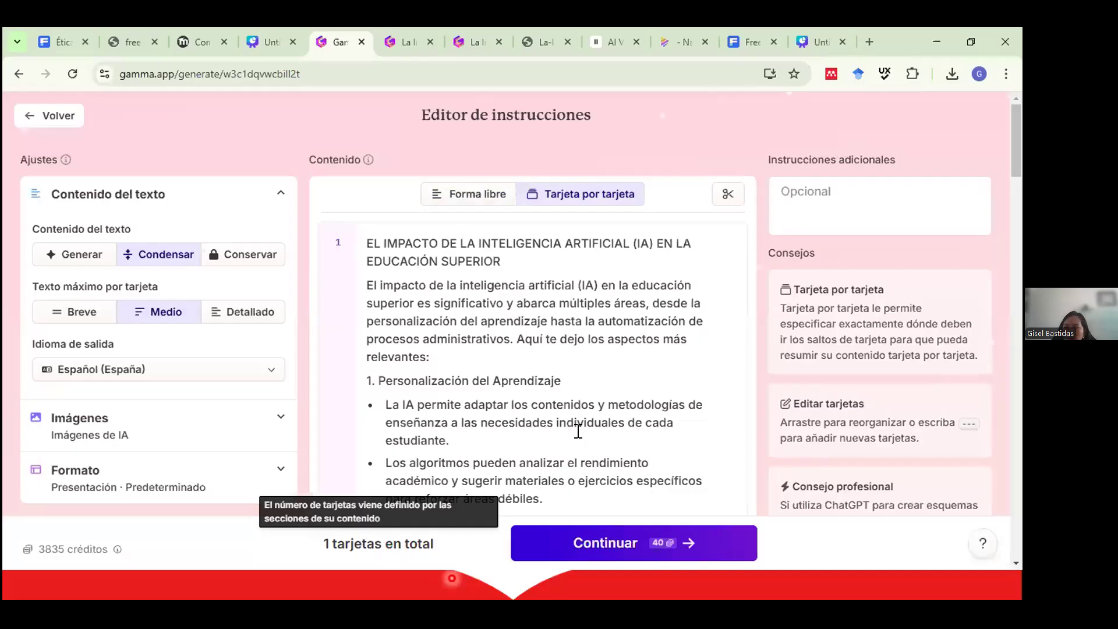
click(716, 189)
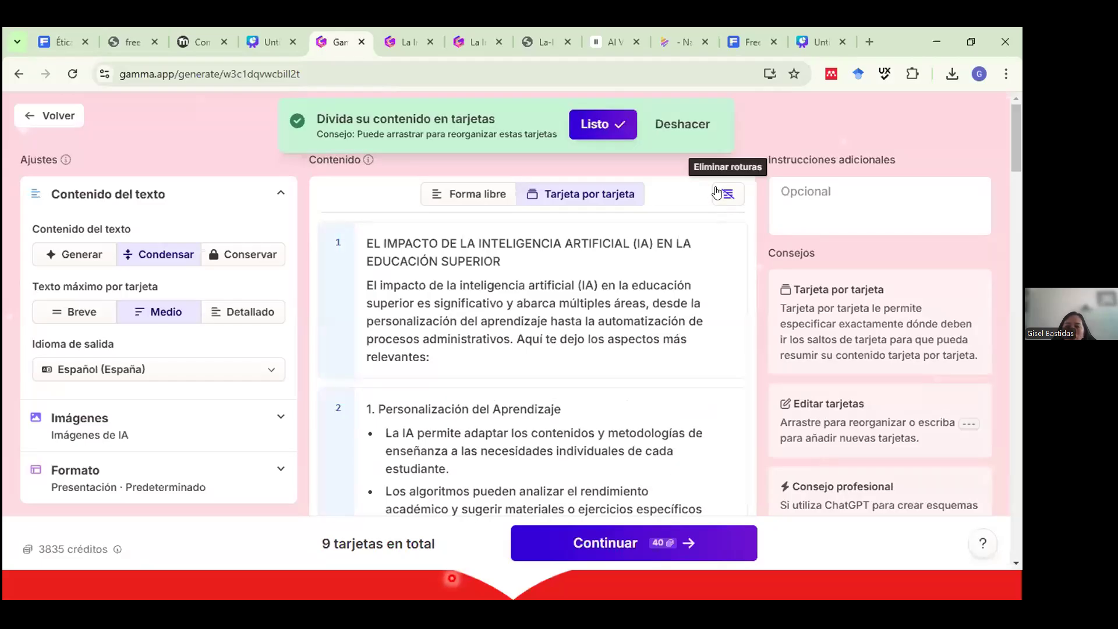
scroll(579, 299, down, 5)
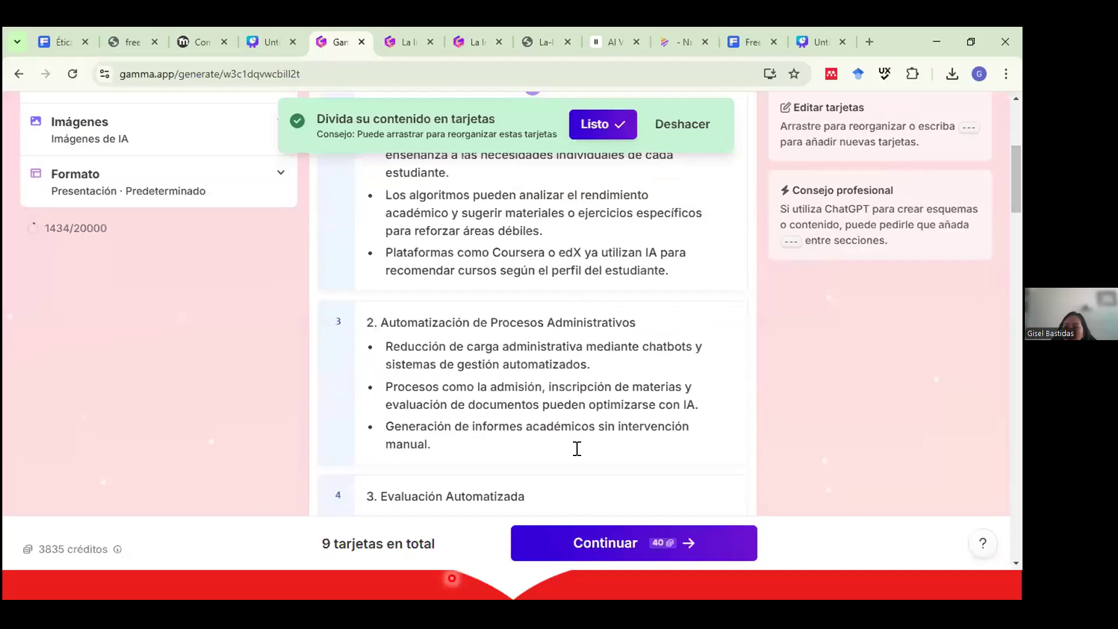
scroll(558, 556, down, 6)
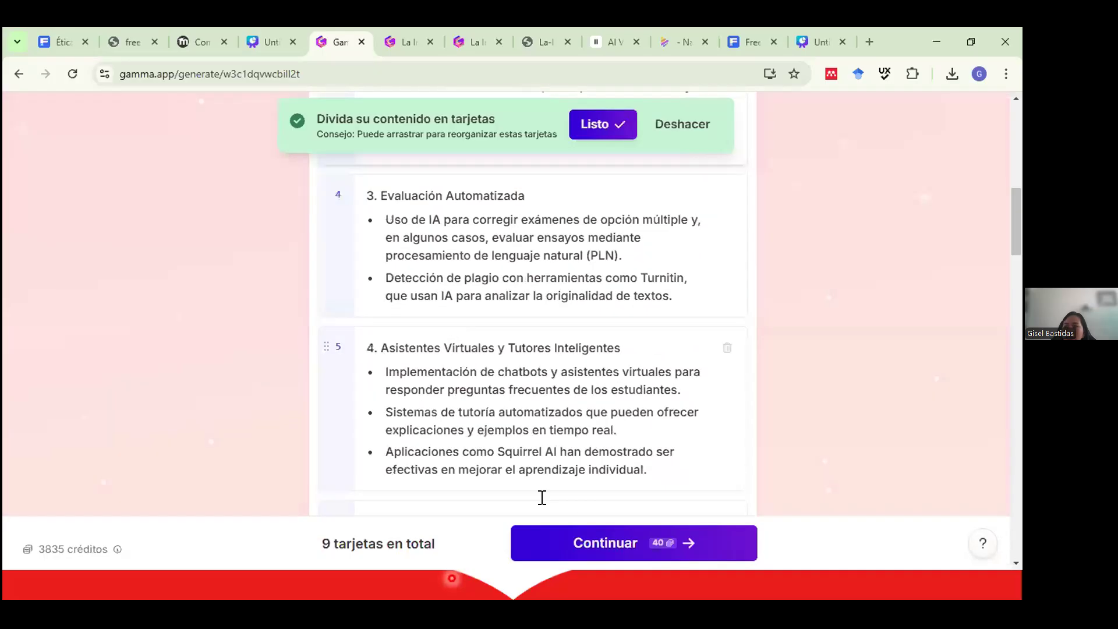
Apply the pink theme, generate the presentation, and return to the lecture slideshow.
click(559, 547)
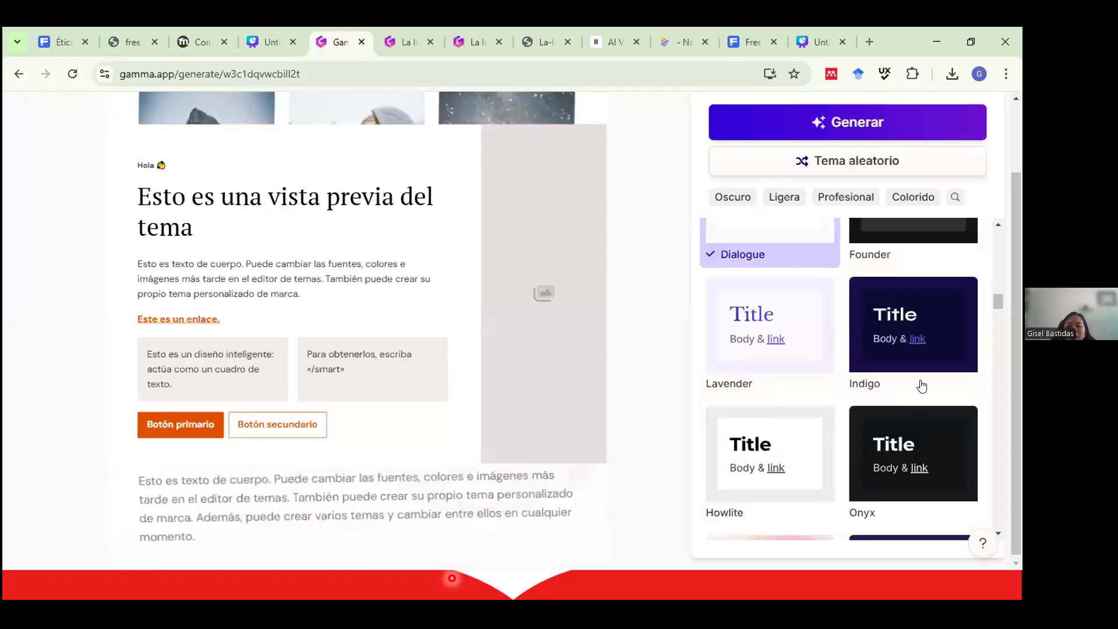
scroll(874, 386, down, 1)
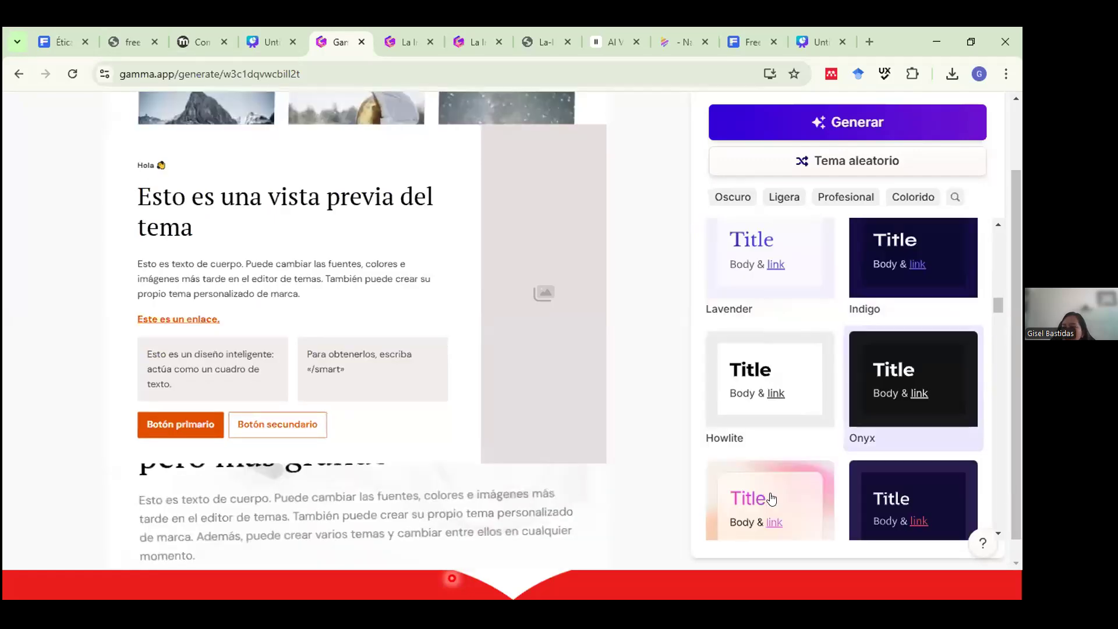
click(771, 499)
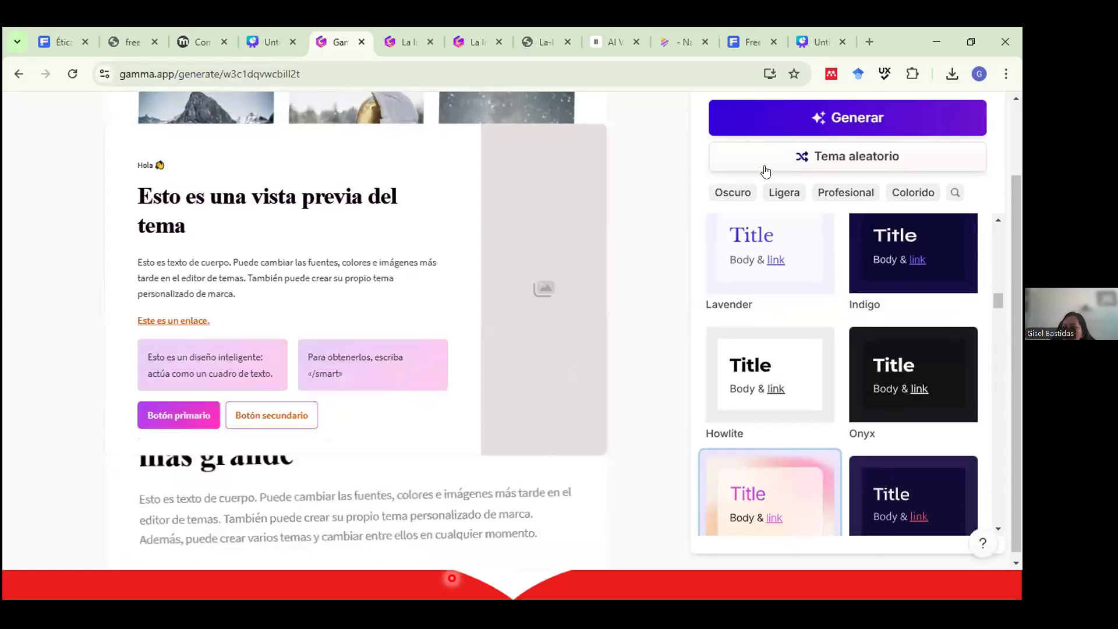
click(753, 114)
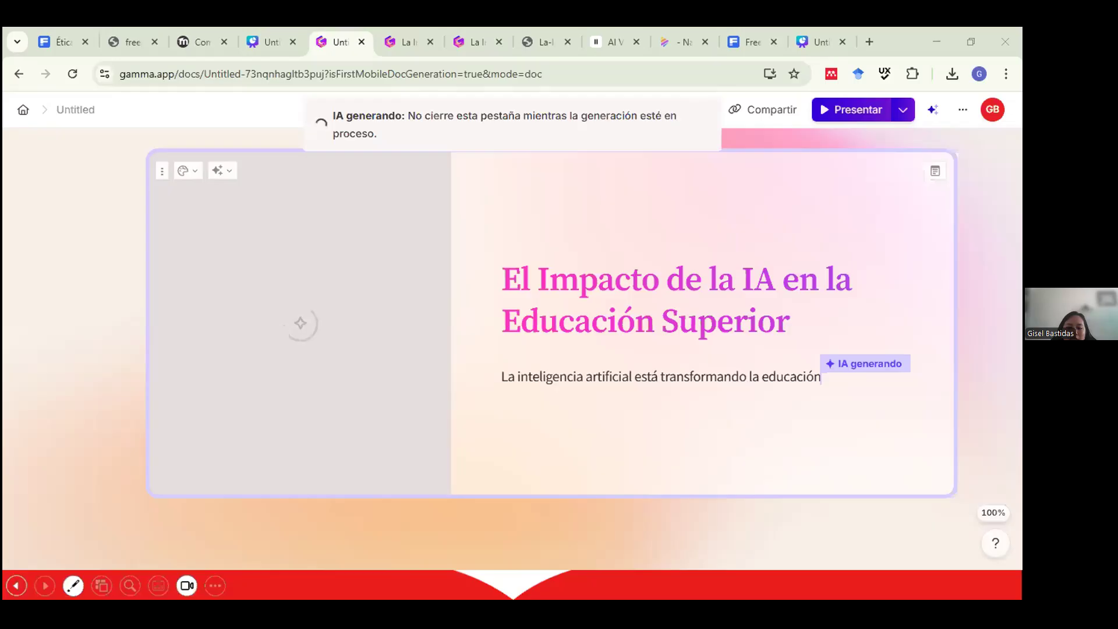
click(16, 585)
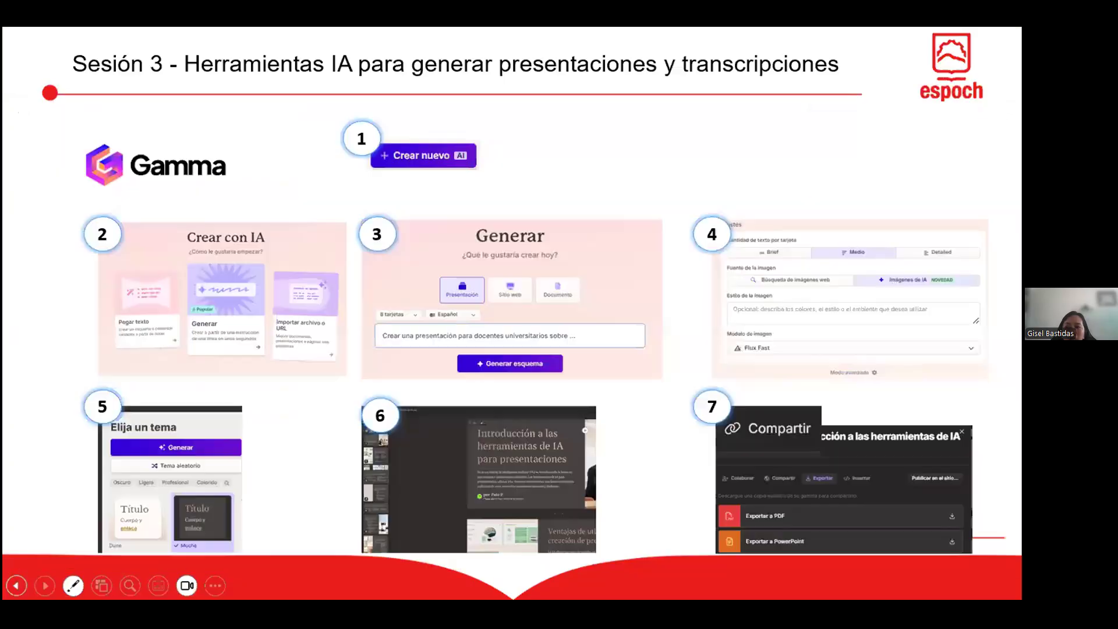
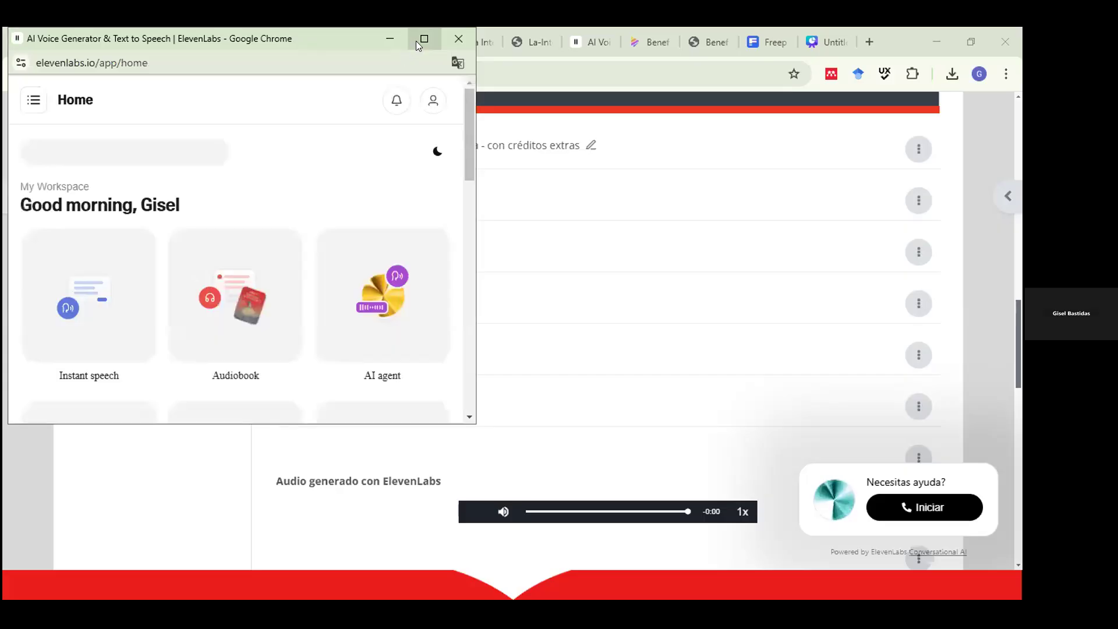
Maximize Chrome, open ElevenLabs Text to Speech, then bring up the EL IMPACTO DE LA INTELIGENCIA ARTIFICIAL Word document.
click(417, 41)
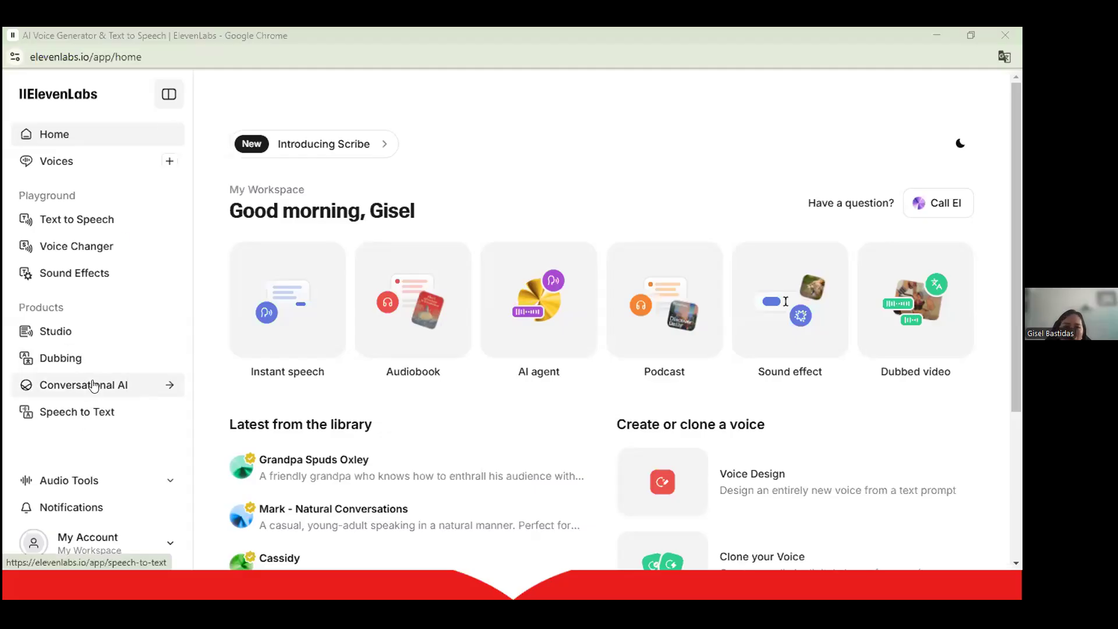
click(51, 215)
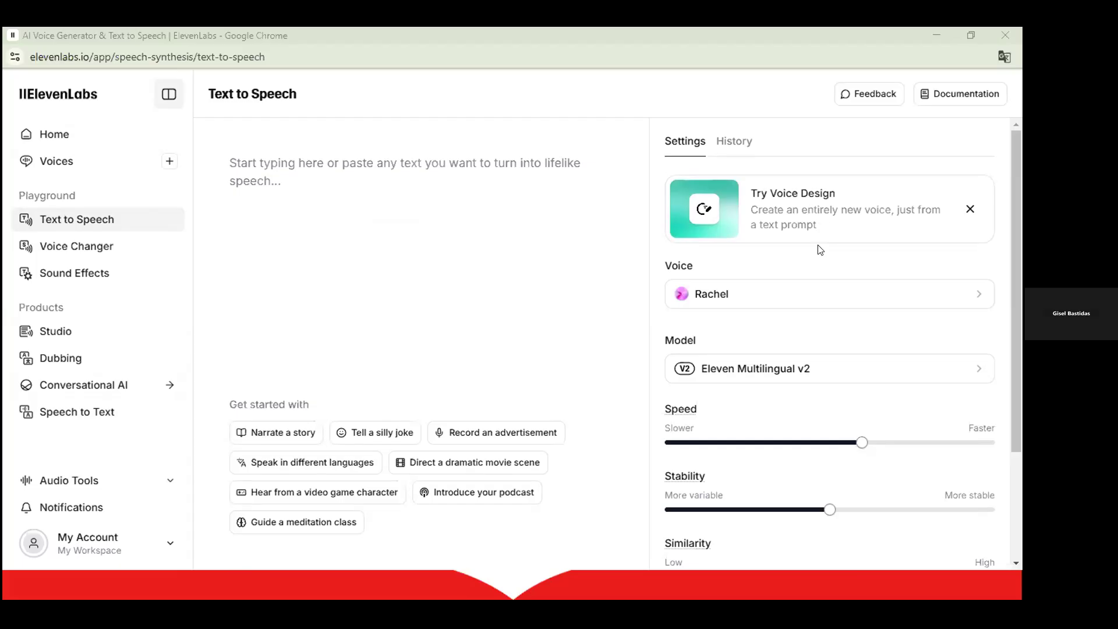
scroll(823, 255, down, 3)
scroll(826, 367, up, 3)
key(alt+Tab)
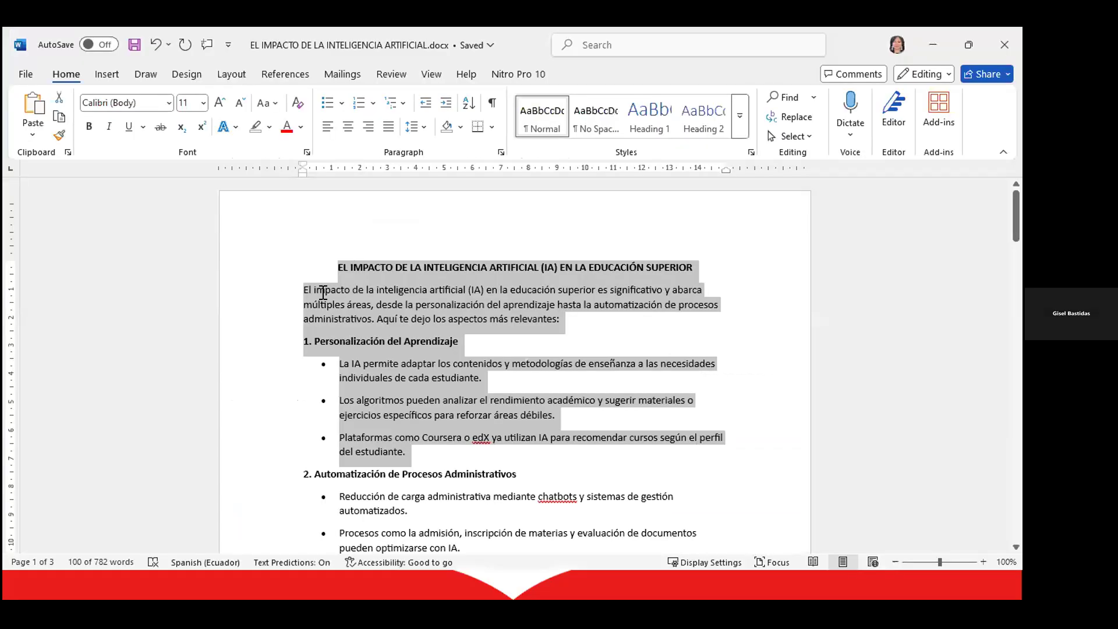
Copy the document's opening sentence and paste it into the ElevenLabs script box.
click(487, 315)
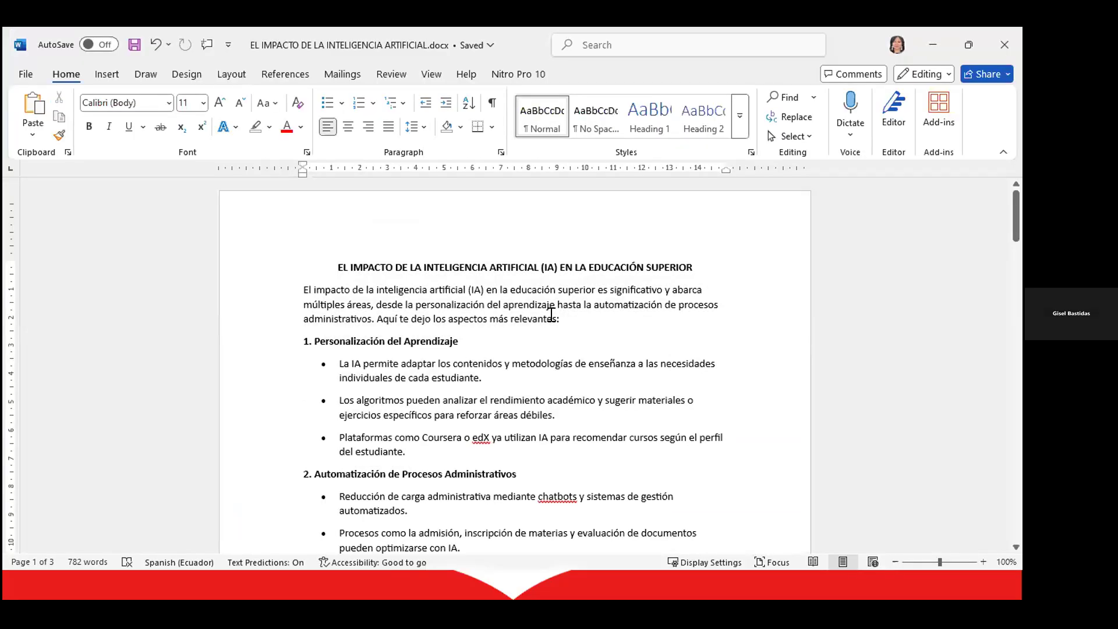
triple_click(495, 316)
ctrl+click(370, 317)
key(ctrl+c)
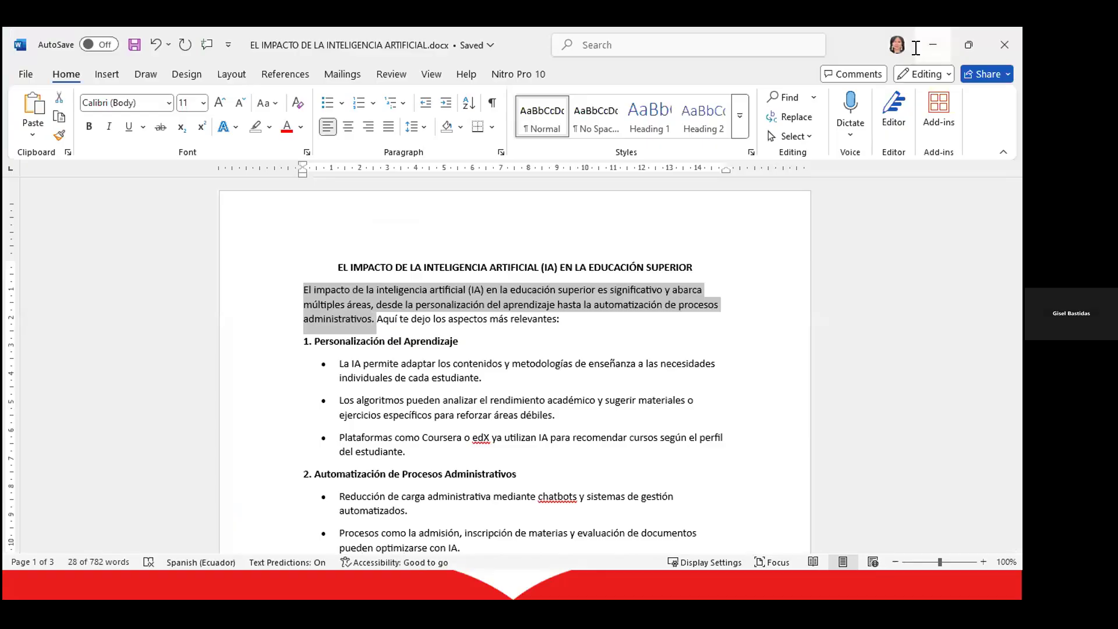
click(933, 45)
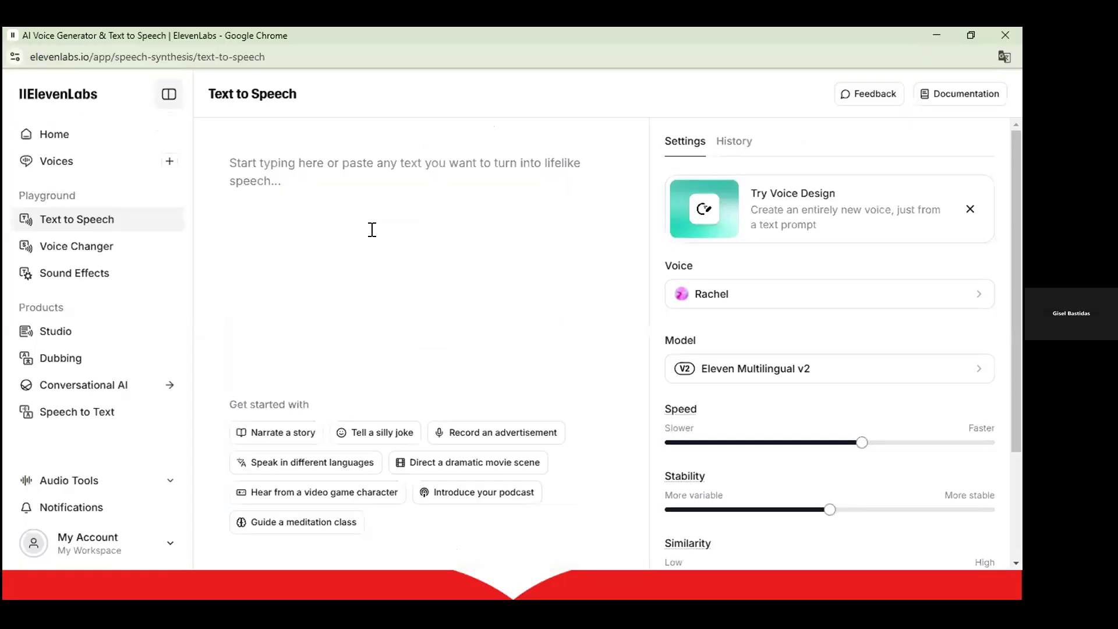
click(372, 229)
key(ctrl+v)
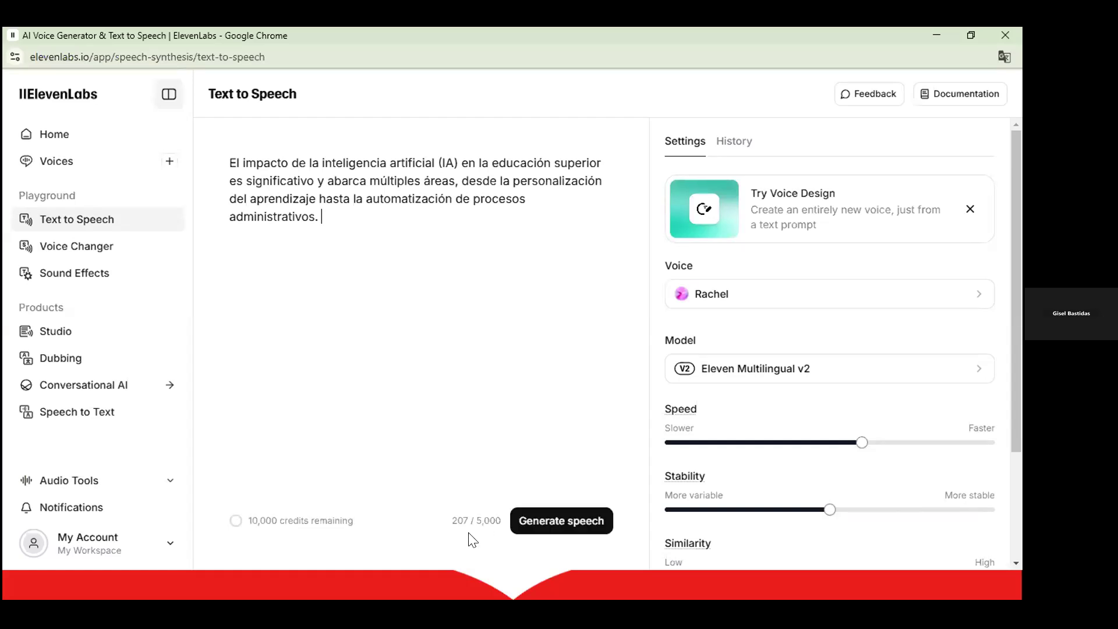
Point out that the pasted sentence uses 207 of 5,000 characters.
triple_click(478, 514)
scroll(737, 224, down, 1)
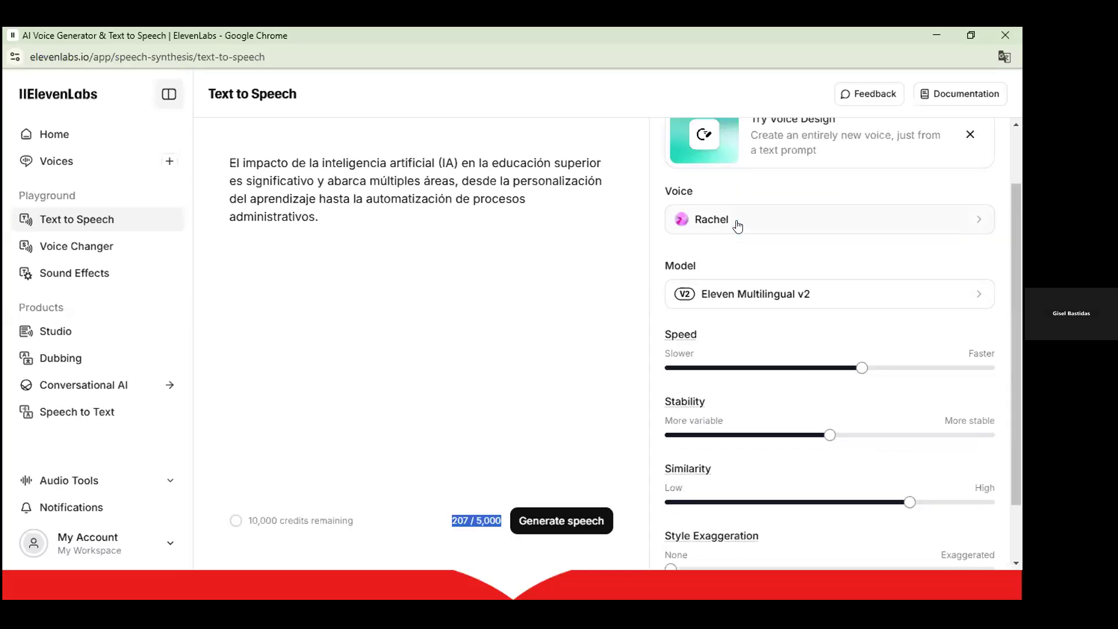
Open the voice selector and browse the list of available voices.
click(737, 225)
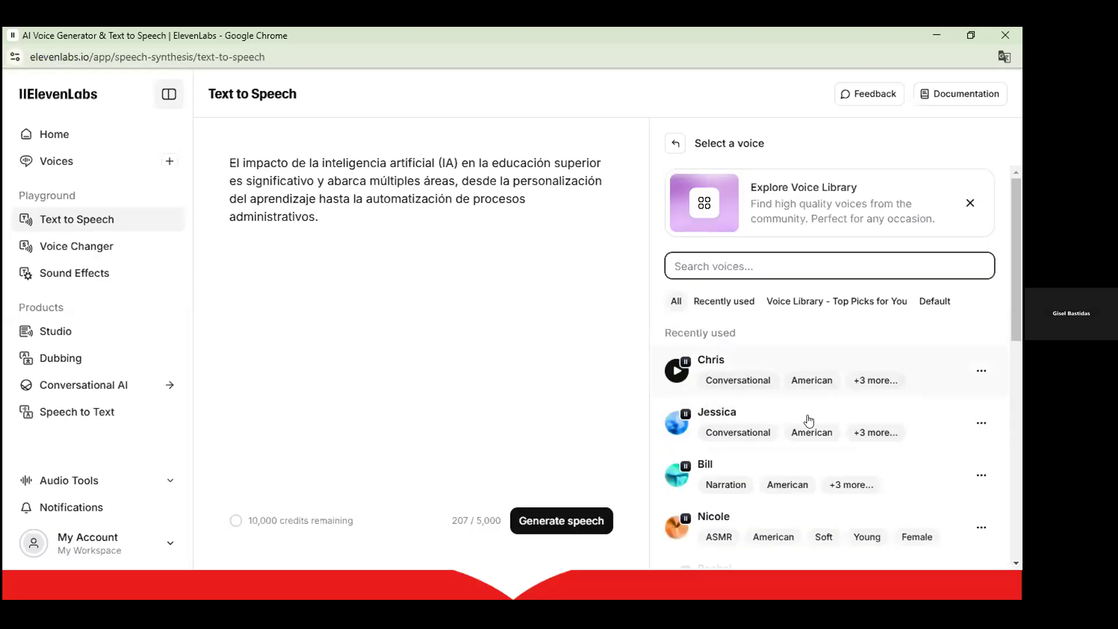
scroll(762, 419, down, 3)
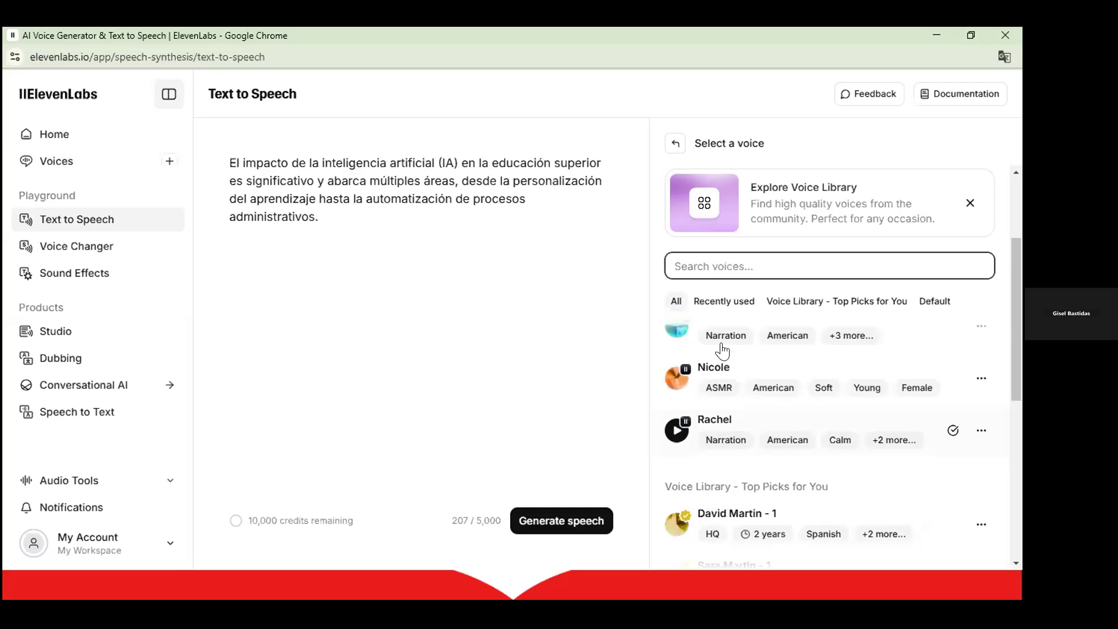
scroll(762, 431, up, 1)
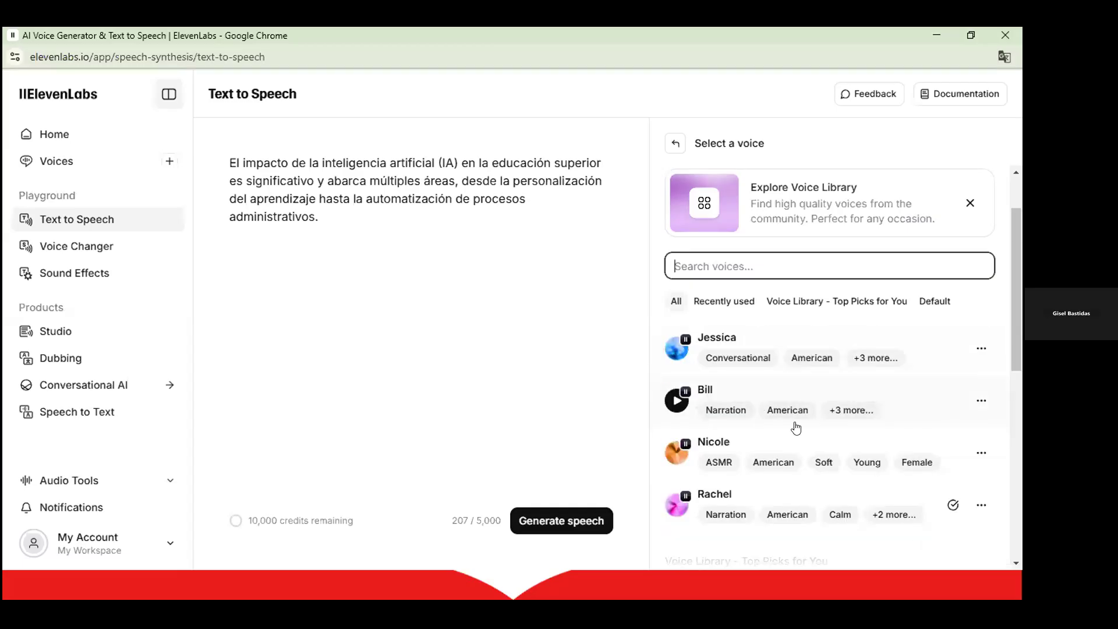
scroll(722, 407, down, 1)
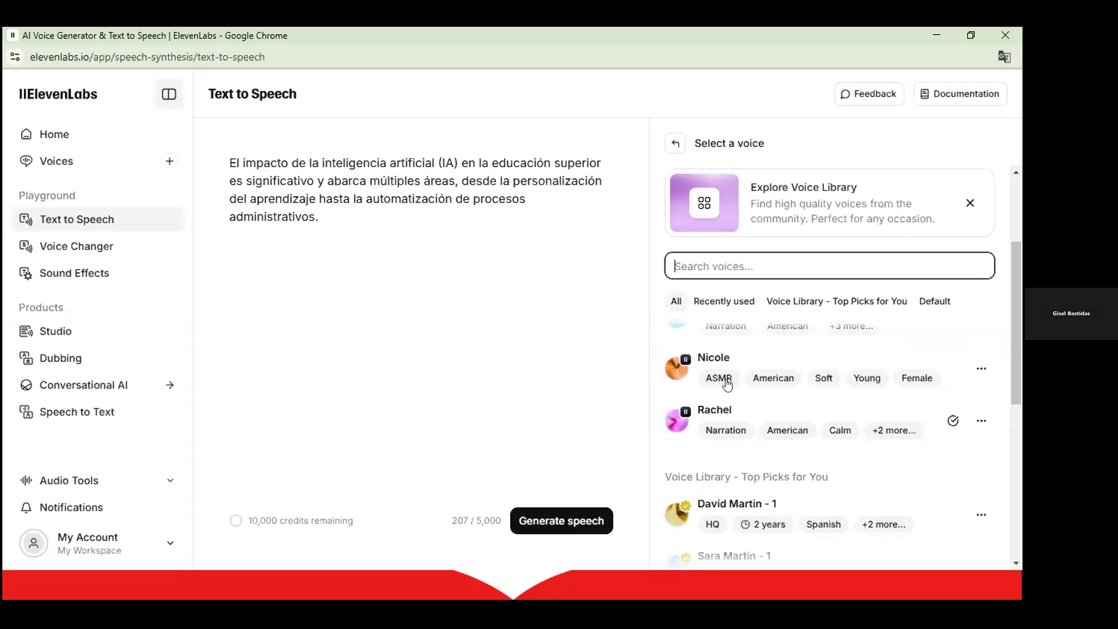
scroll(727, 385, down, 2)
scroll(731, 405, down, 1)
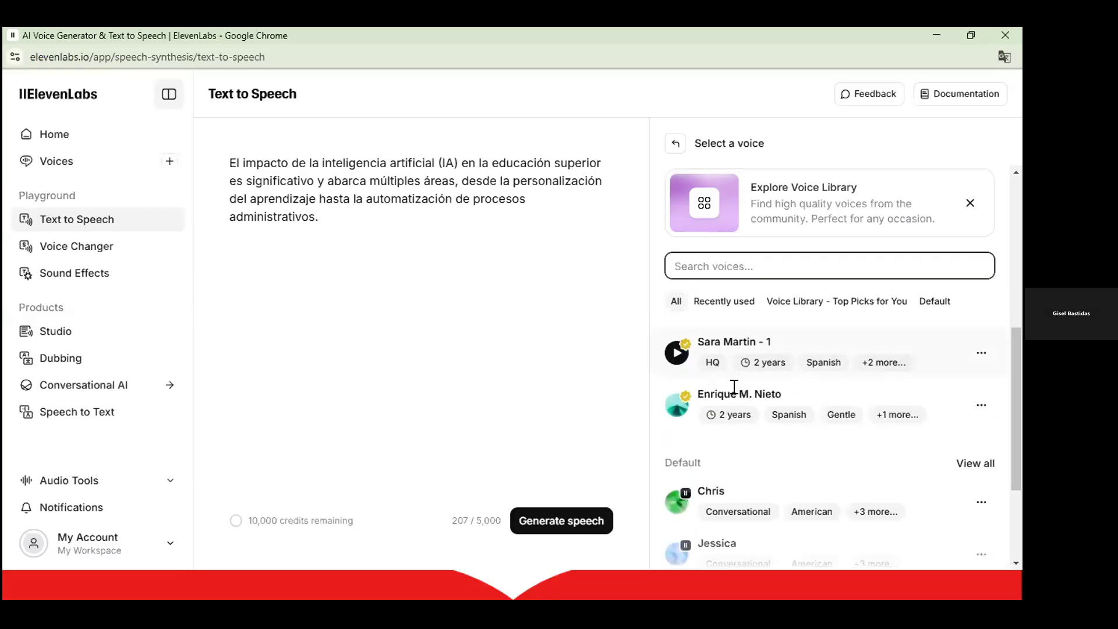
scroll(745, 420, up, 2)
mouse_move(701, 474)
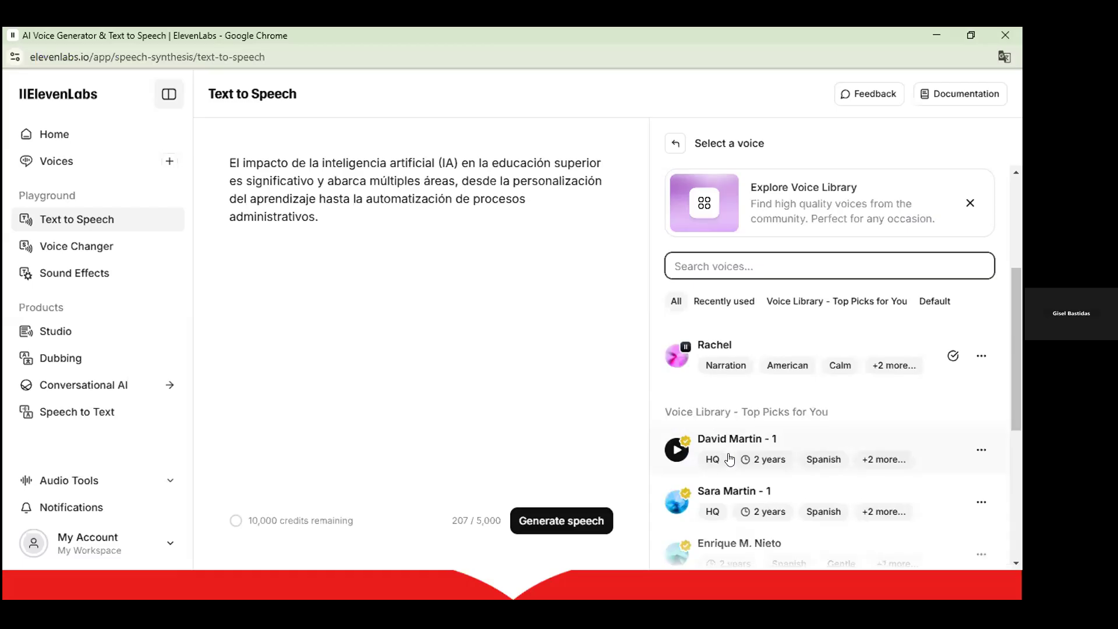
mouse_move(729, 459)
scroll(730, 452, down, 3)
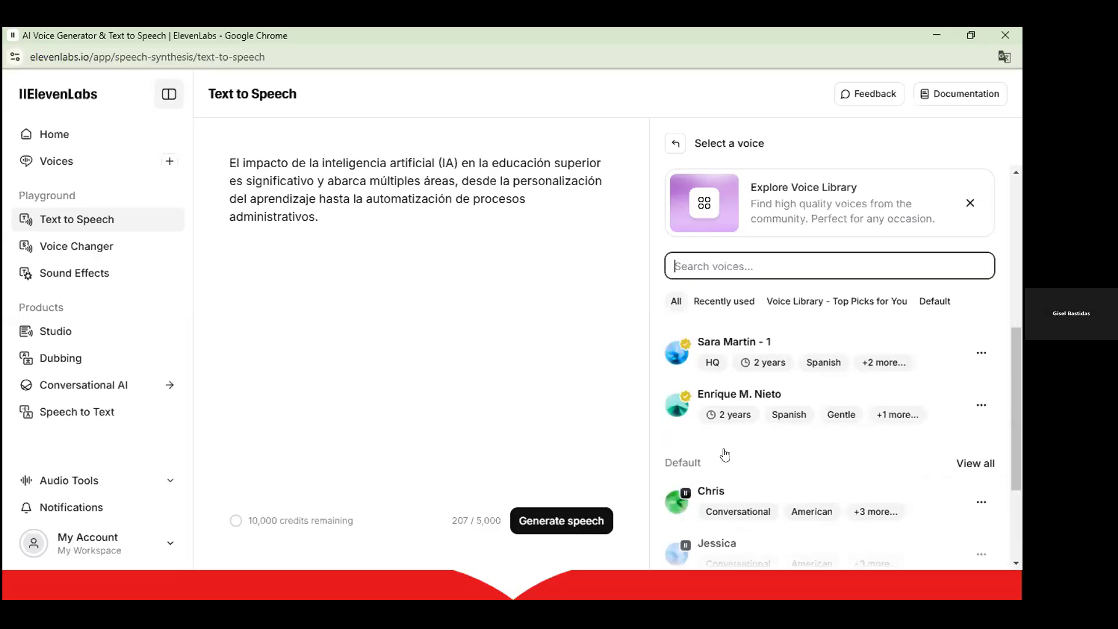
scroll(725, 455, down, 2)
scroll(726, 454, down, 2)
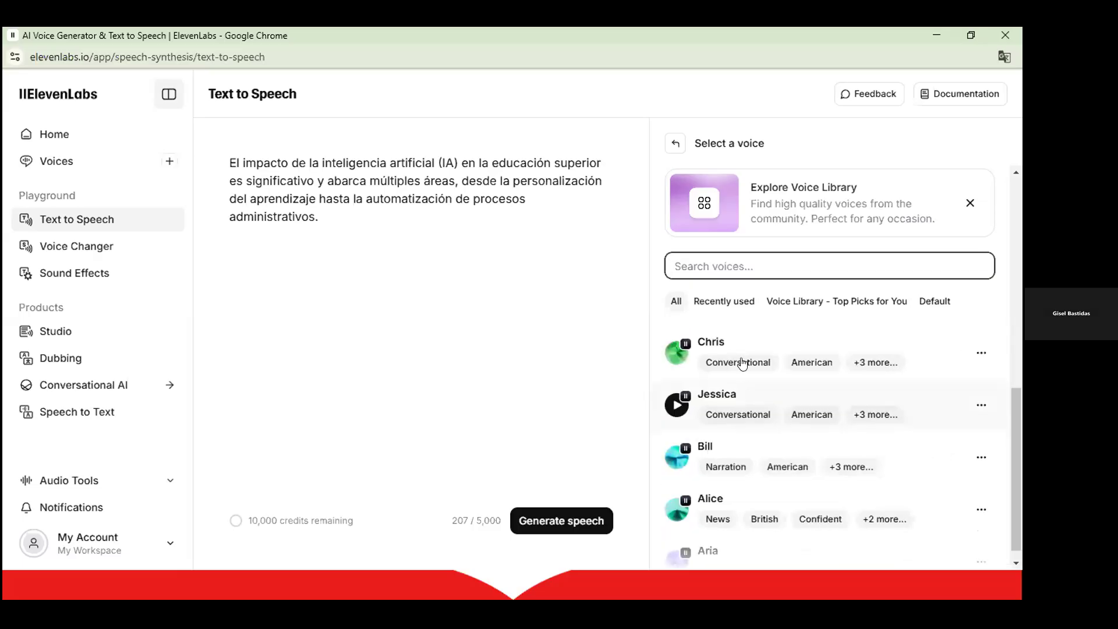
Preview the Chris, Jessica, Bill and Aria voices, then return to settings keeping Rachel.
click(676, 354)
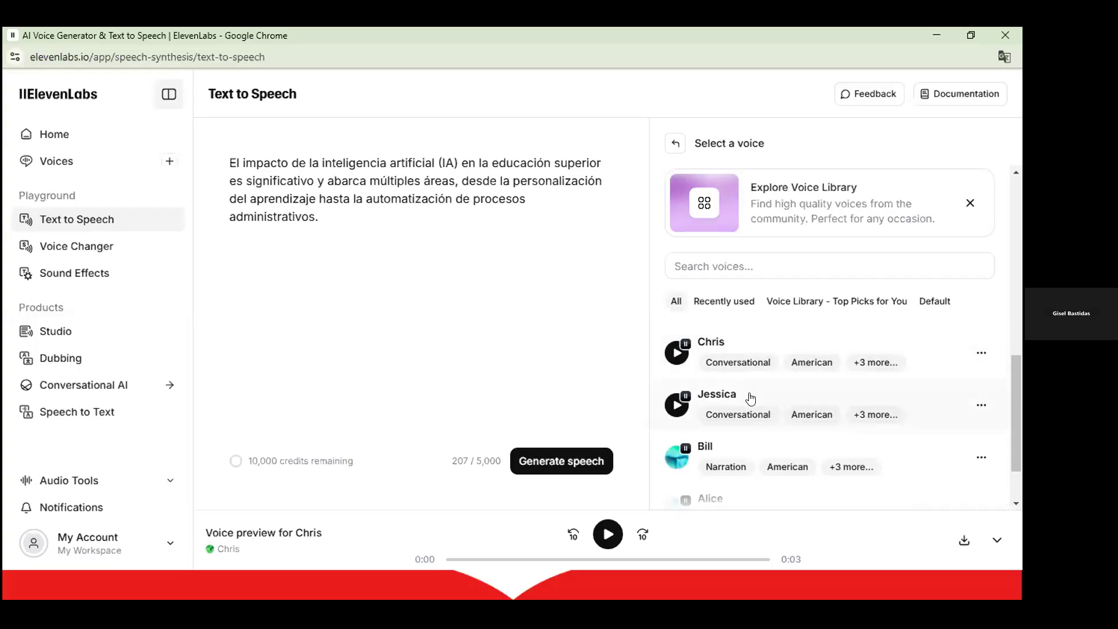
scroll(739, 396, down, 2)
scroll(728, 387, up, 3)
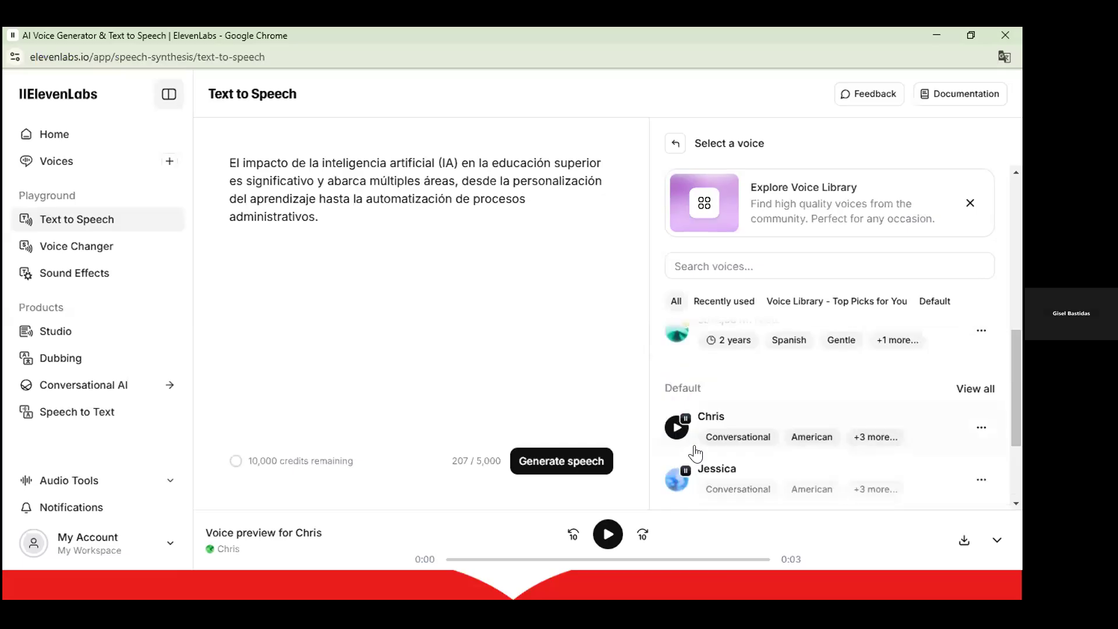
scroll(677, 412, down, 1)
click(676, 409)
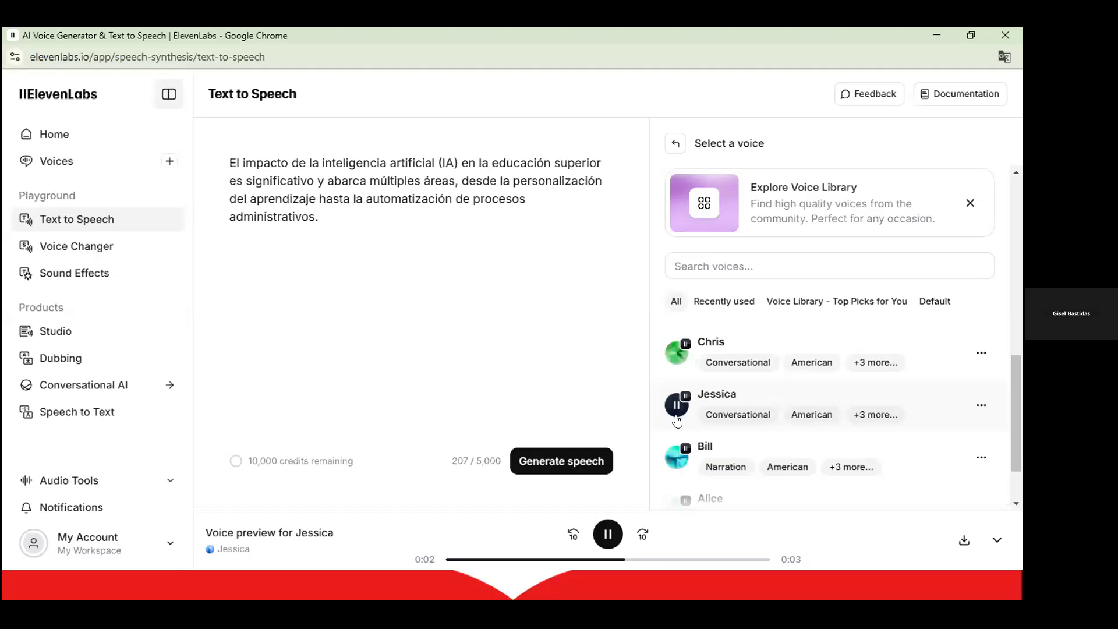
click(677, 457)
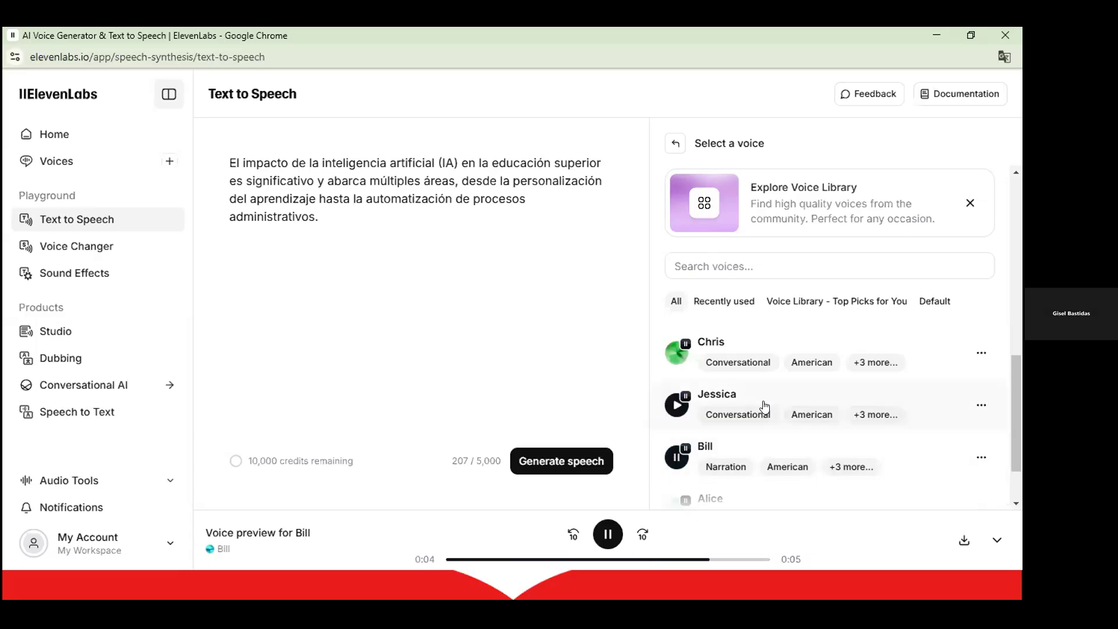
scroll(764, 406, down, 1)
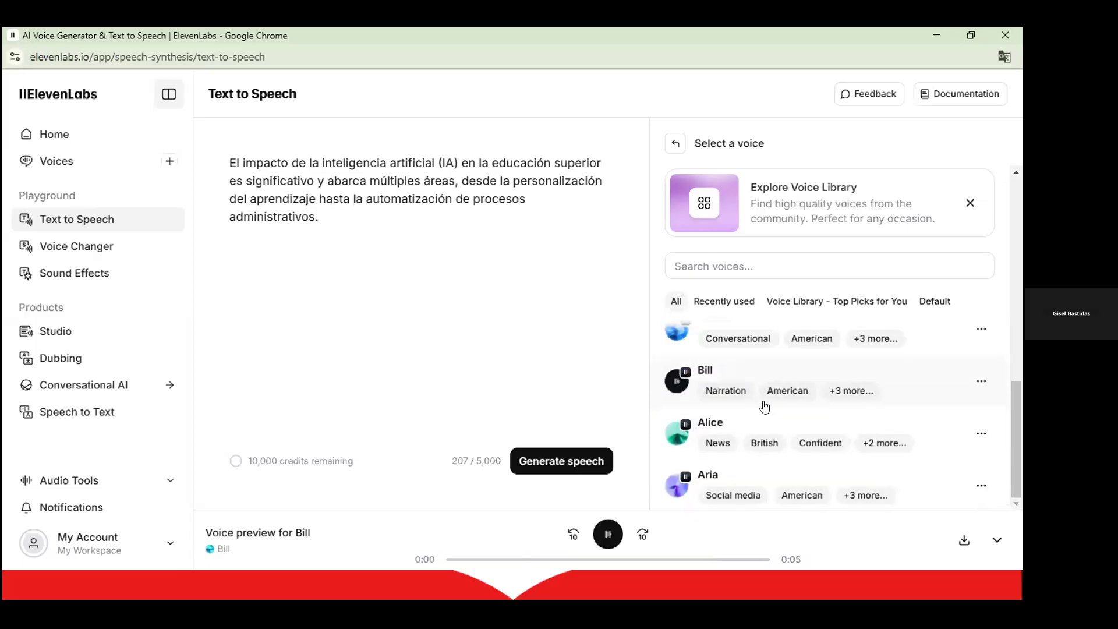
click(676, 486)
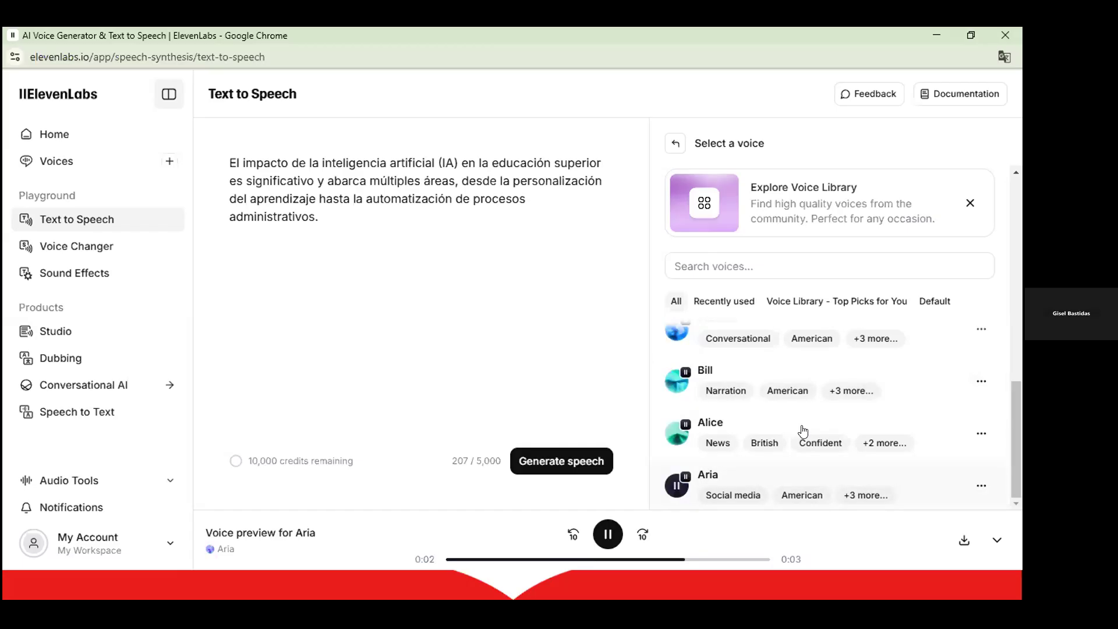
scroll(822, 382, up, 7)
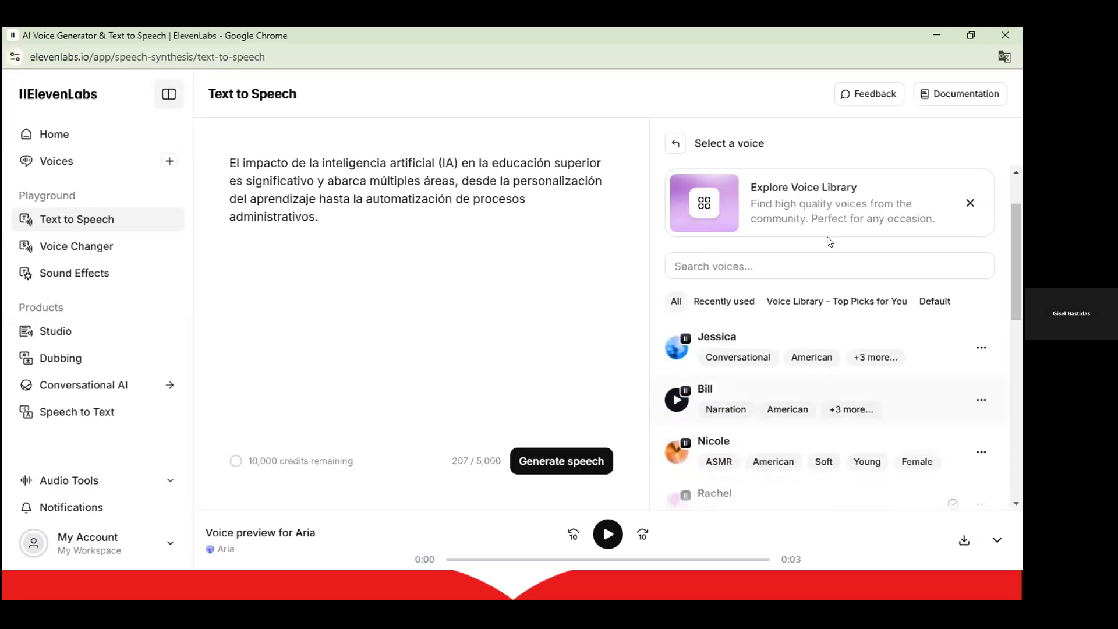
scroll(829, 241, up, 2)
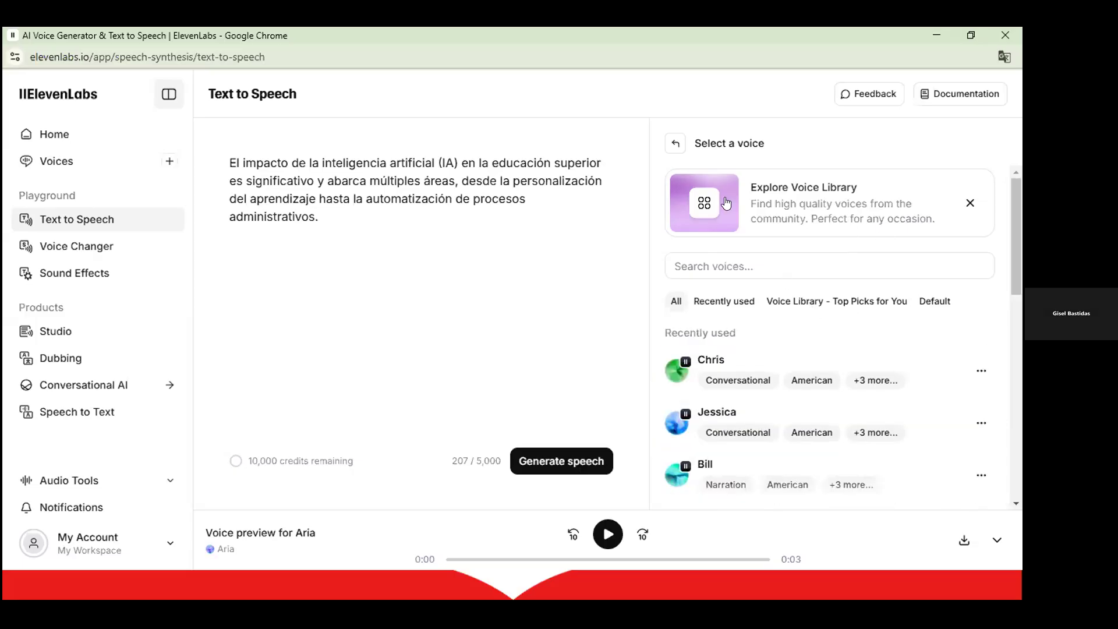
click(676, 143)
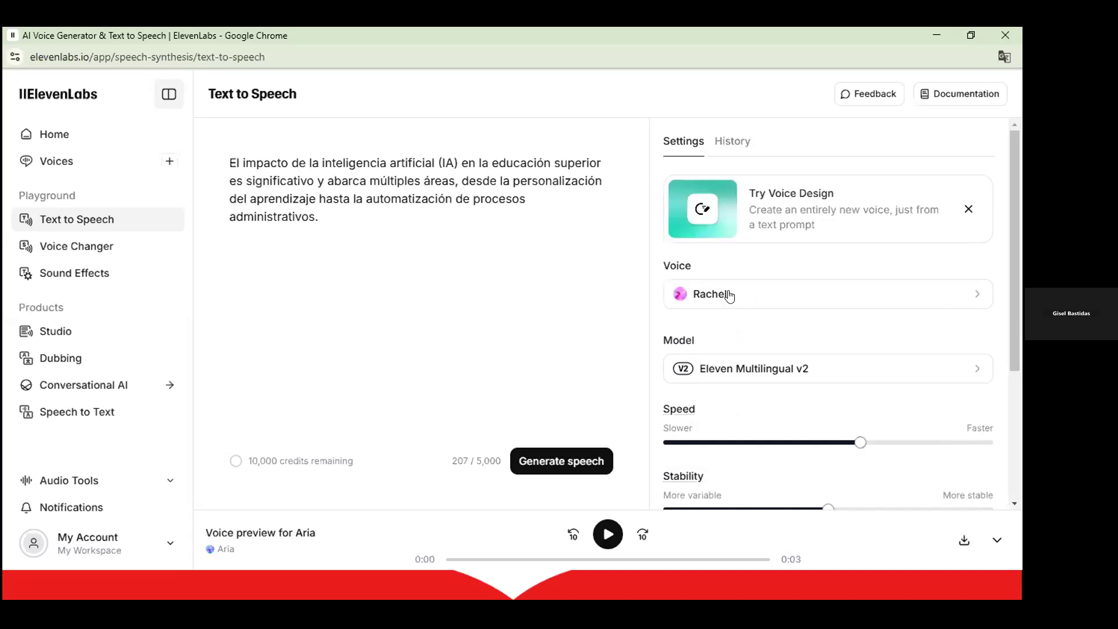
click(728, 303)
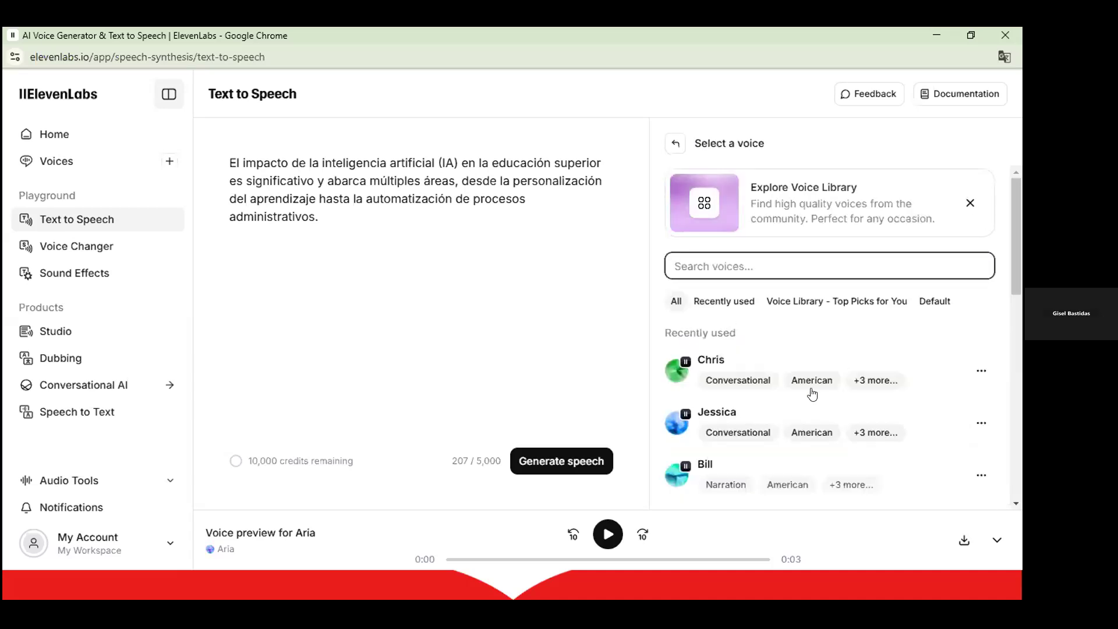
scroll(812, 394, down, 5)
scroll(813, 395, up, 5)
click(674, 145)
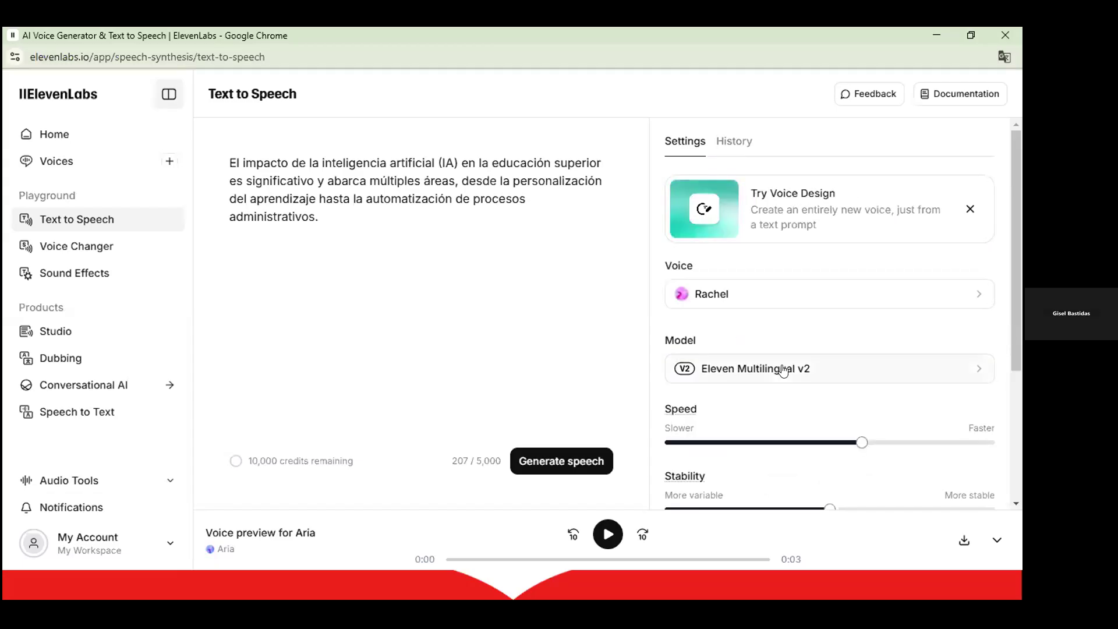
click(783, 369)
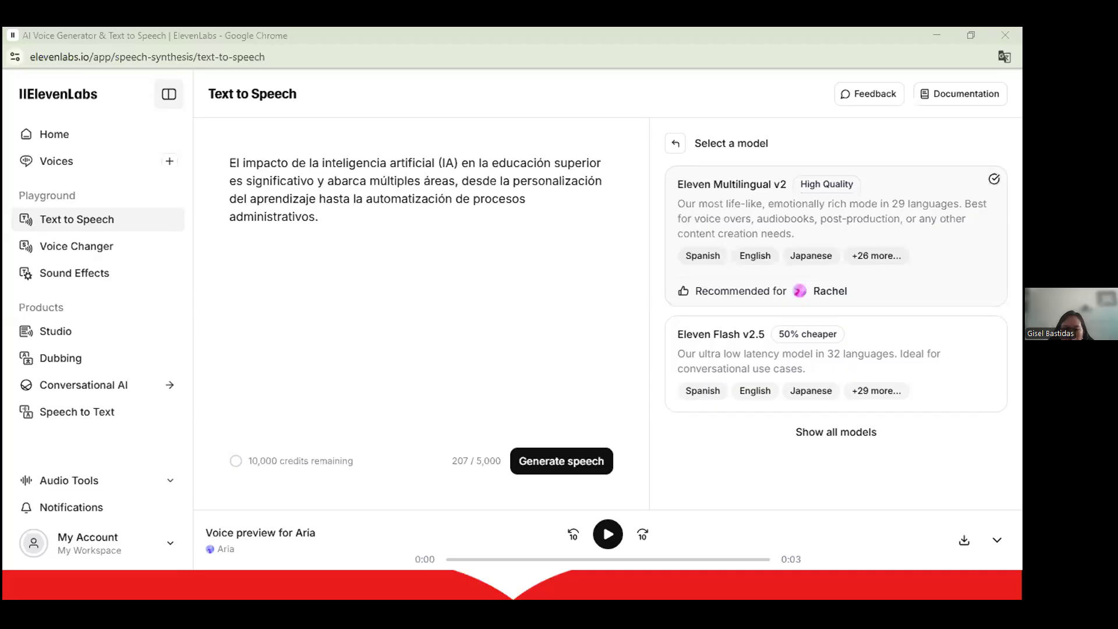
click(673, 145)
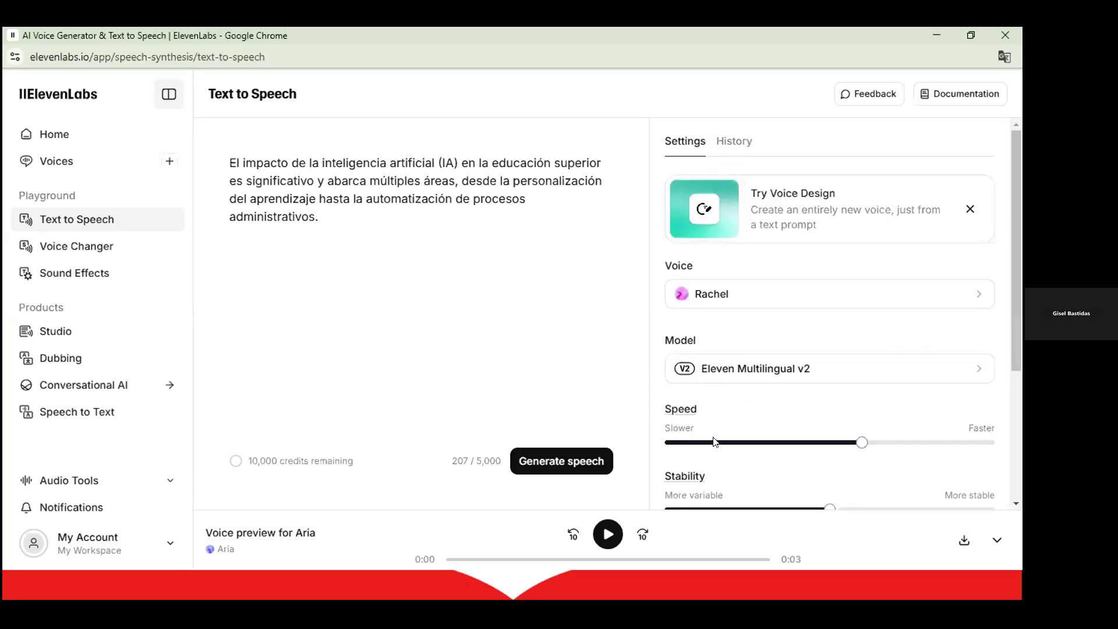
scroll(713, 285, down, 3)
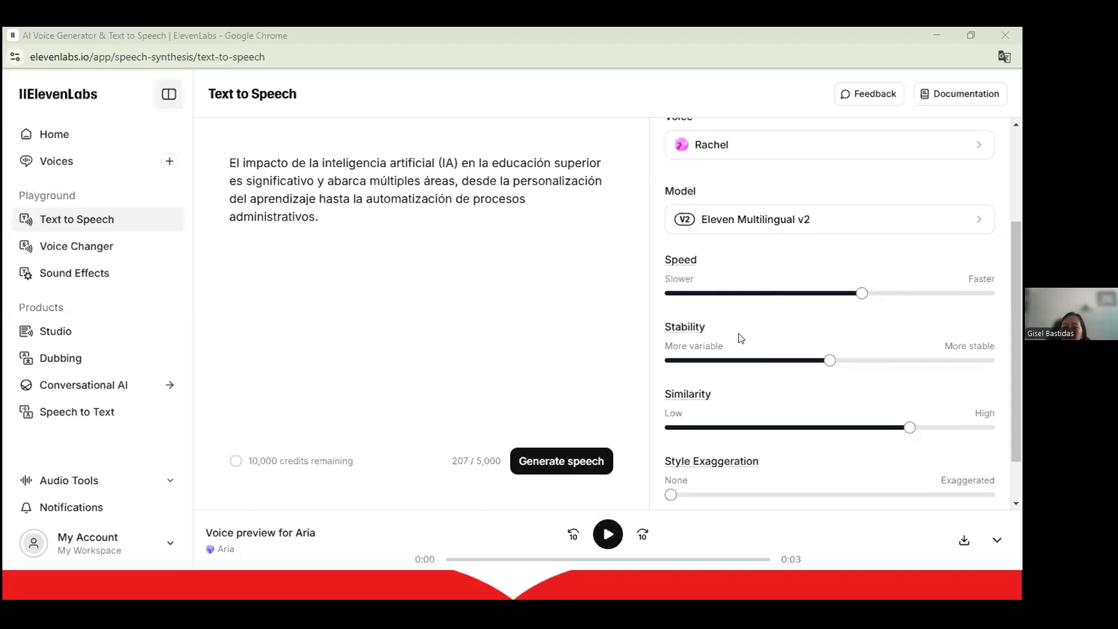
scroll(741, 339, down, 1)
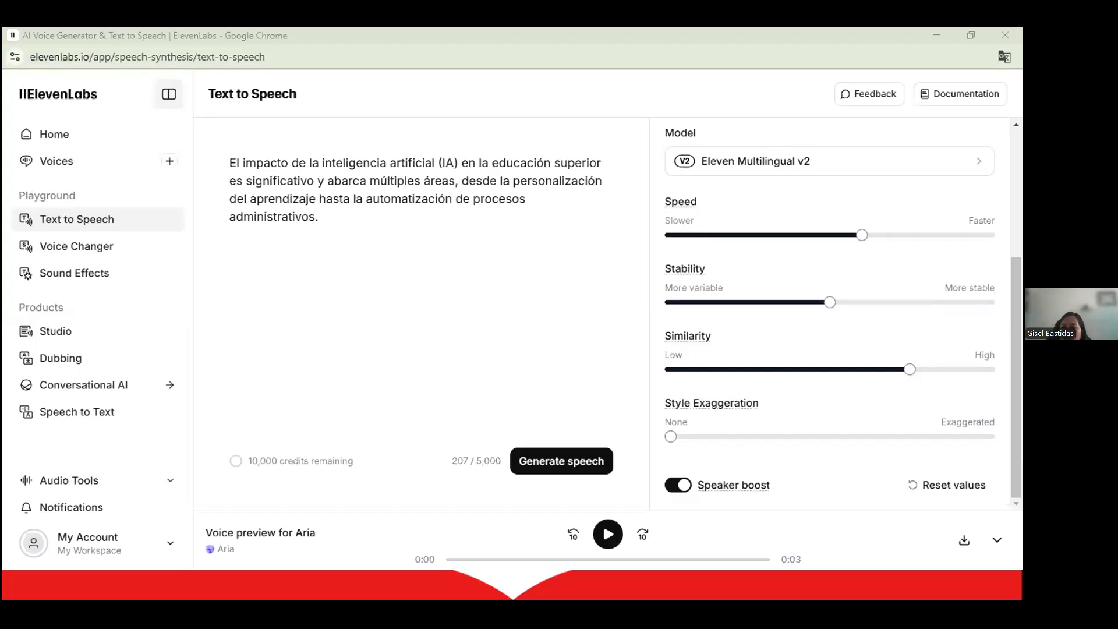
Generate the Spanish narration in Rachel's voice and copy its public share link.
click(572, 456)
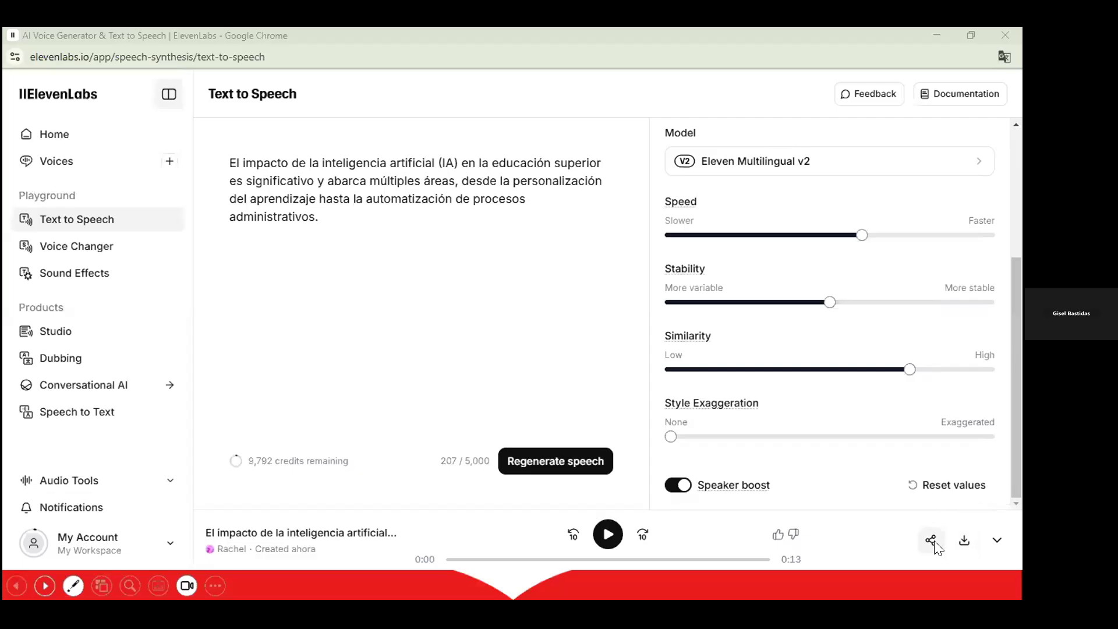
click(931, 541)
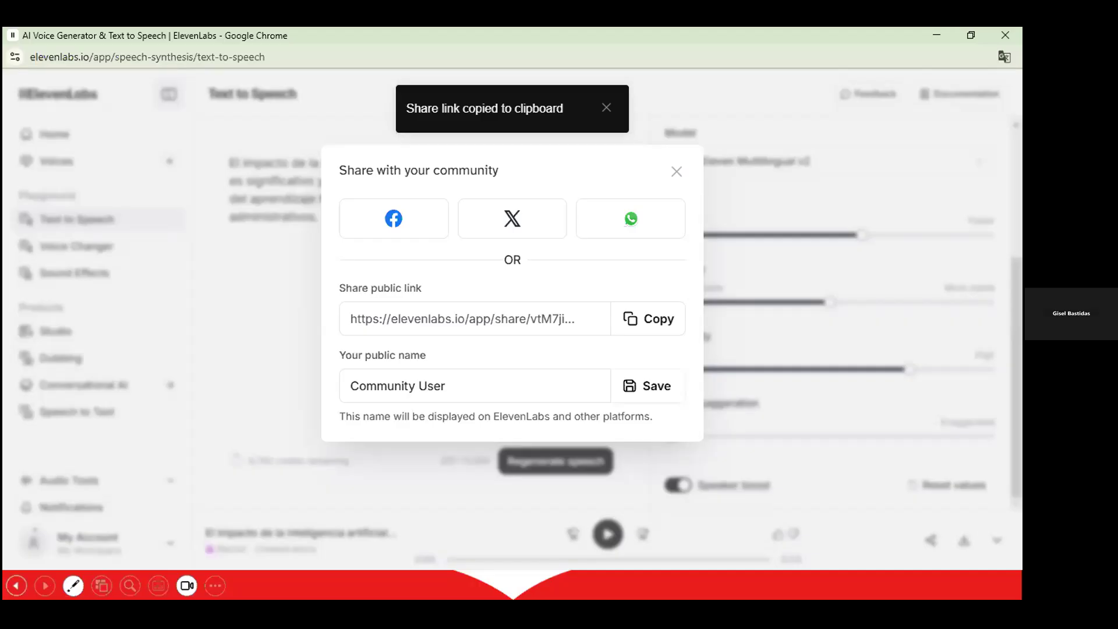
Open the share link in a new tab, play the narration, and return to ElevenLabs.
click(936, 35)
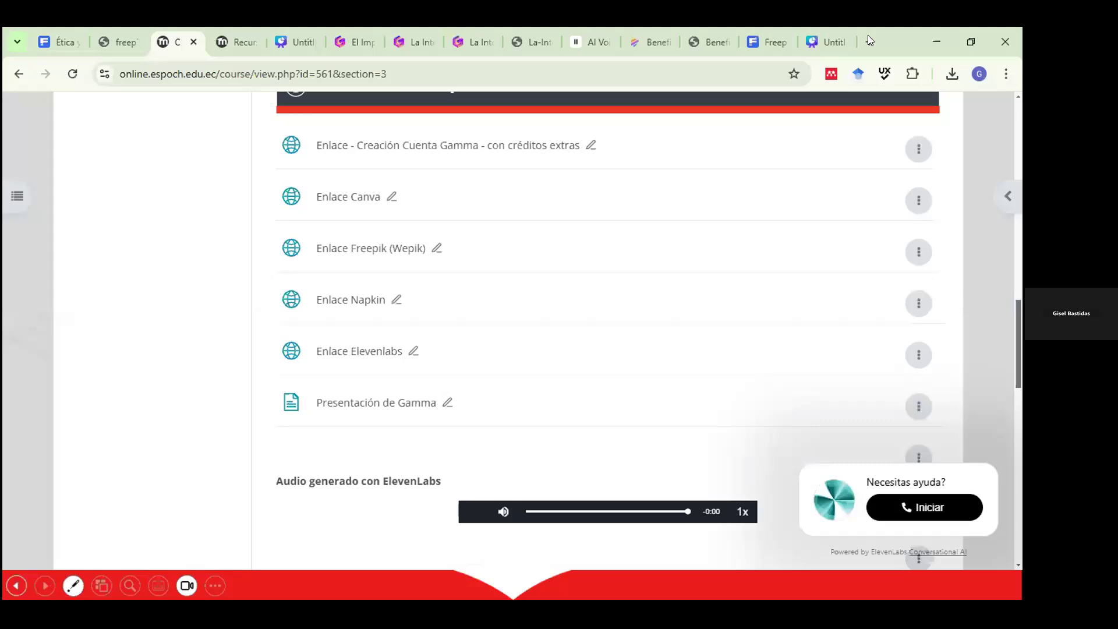
click(867, 37)
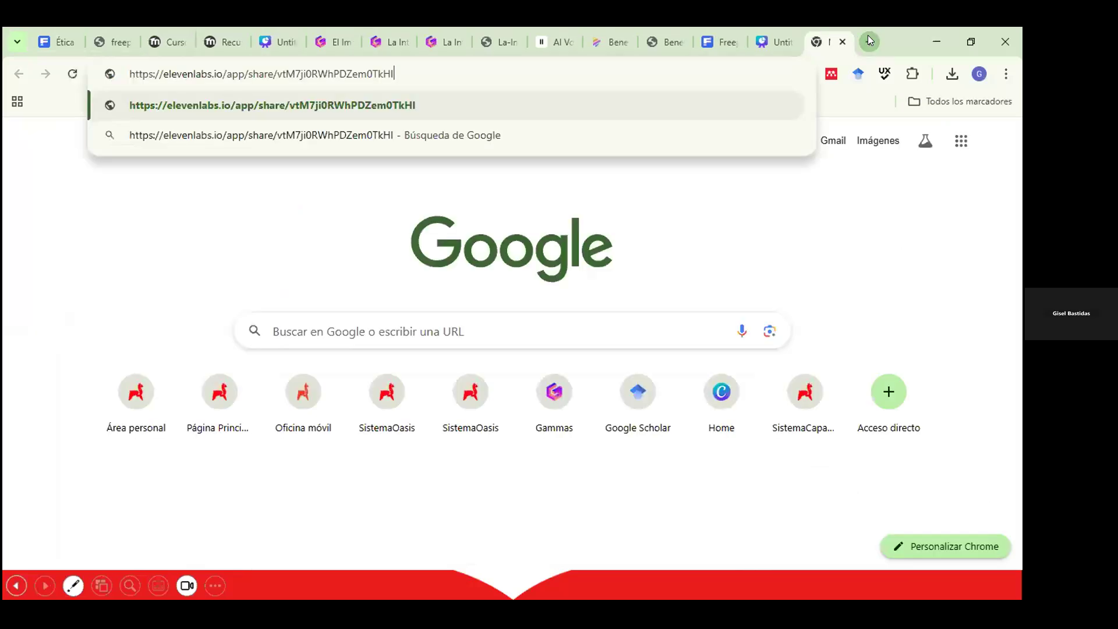
key(Return)
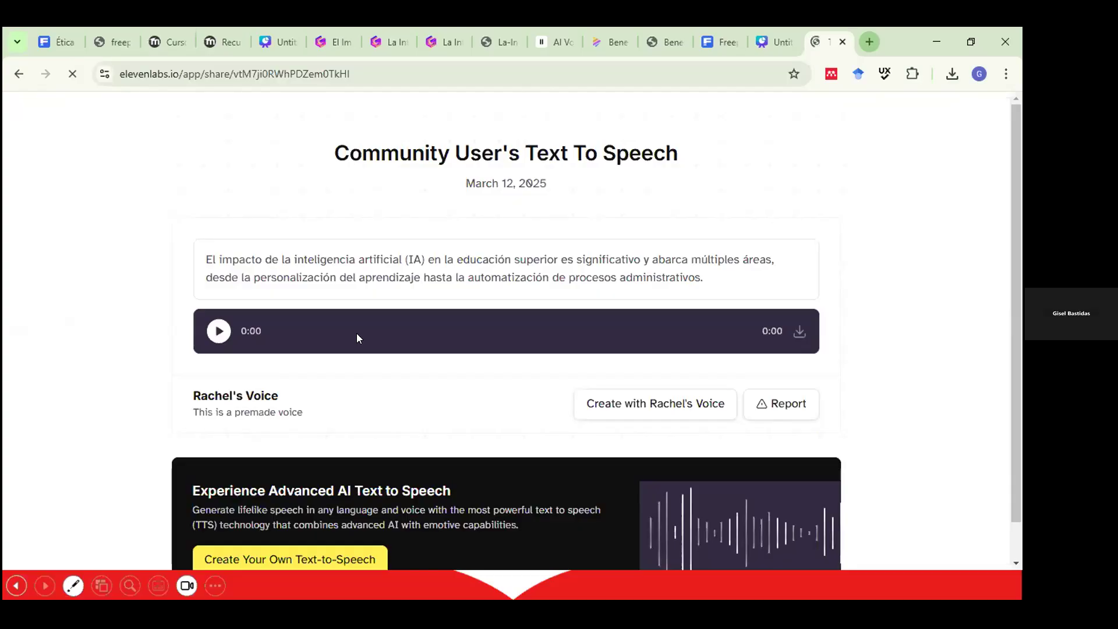
click(209, 332)
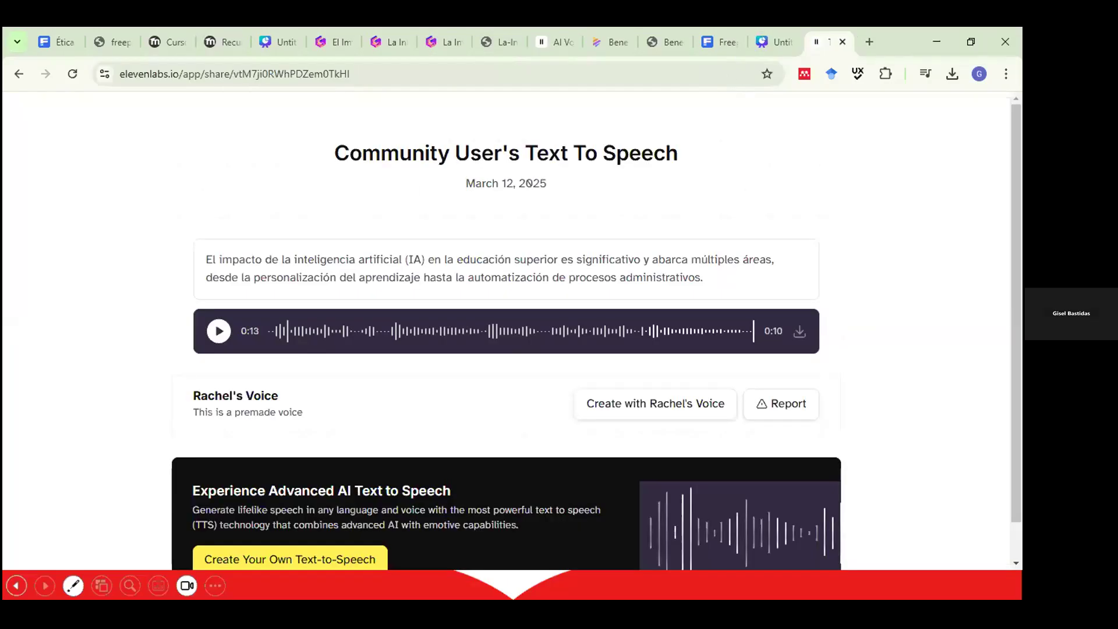
click(547, 38)
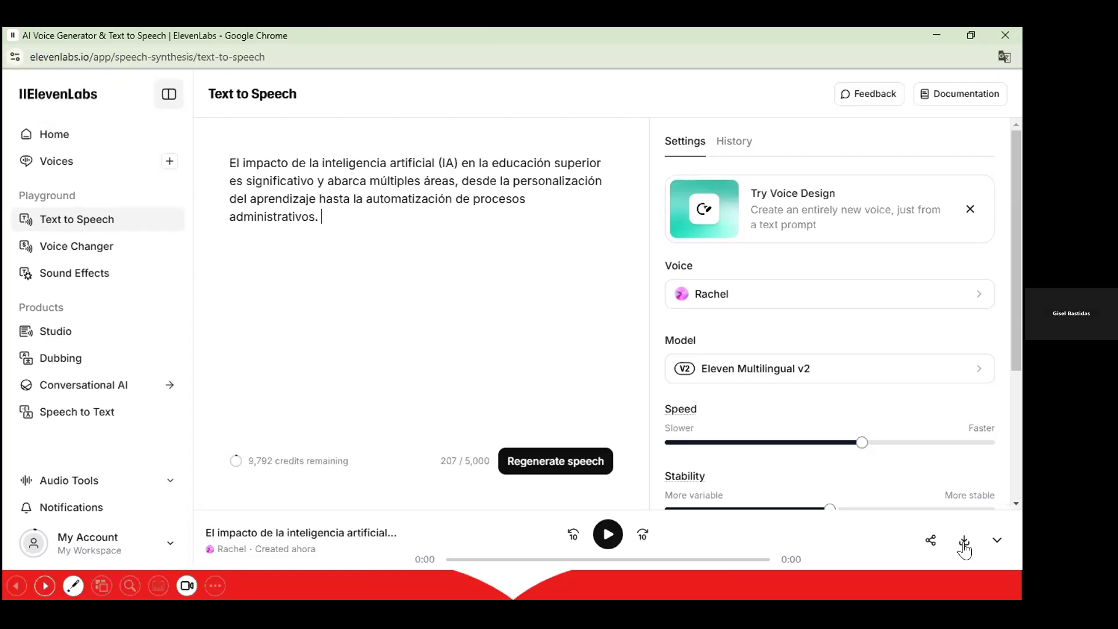
Download Rachel's narration as MP3, then regenerate the sentence in Chris's voice.
click(965, 541)
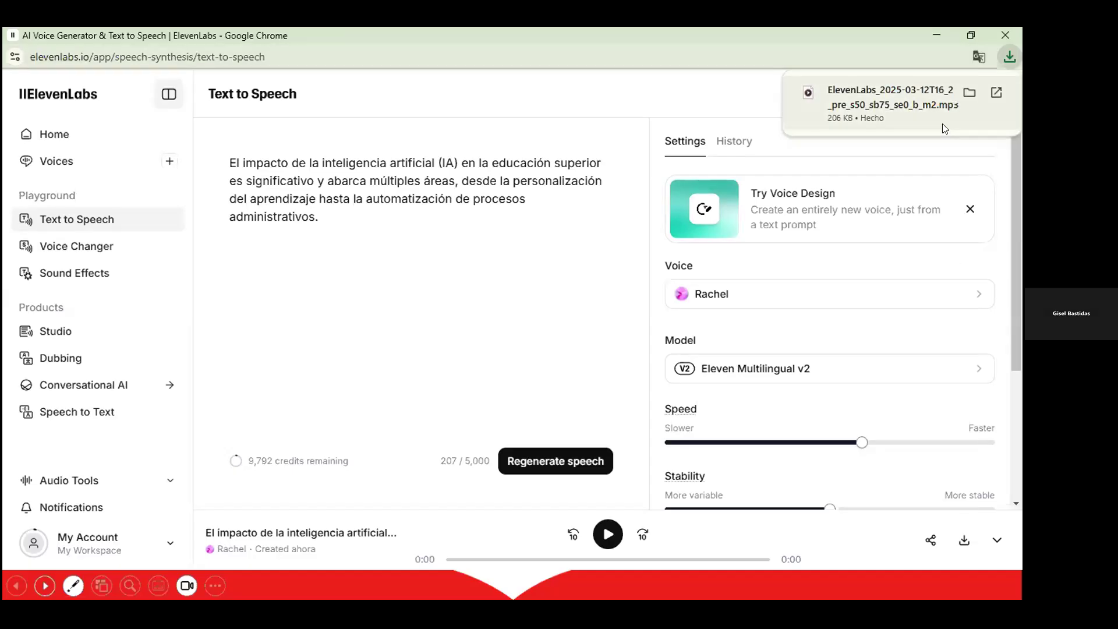
click(999, 540)
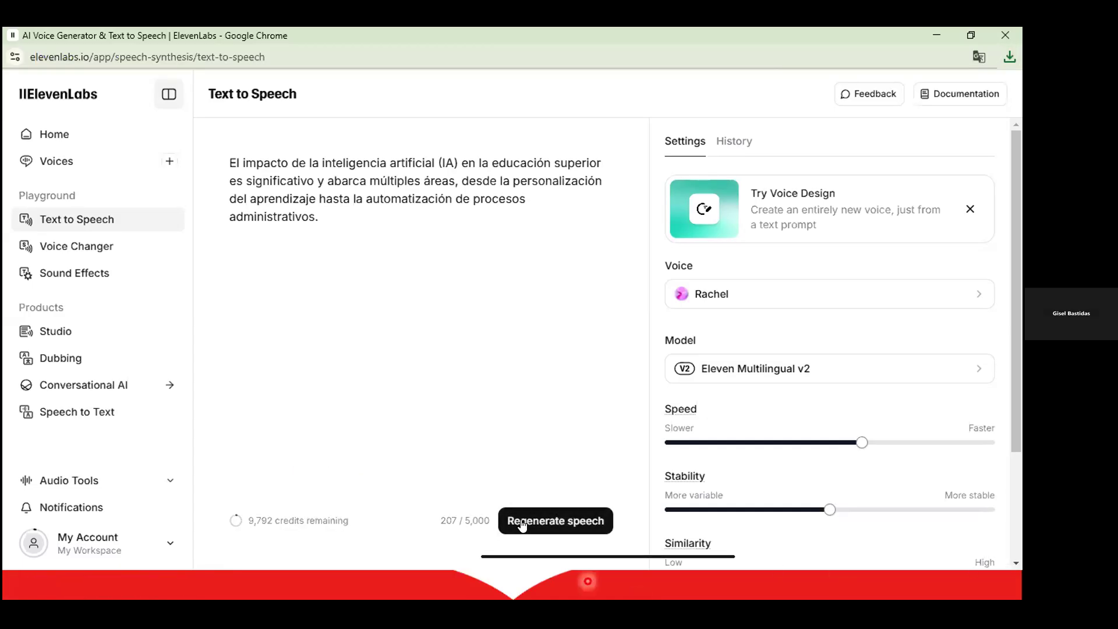
click(721, 294)
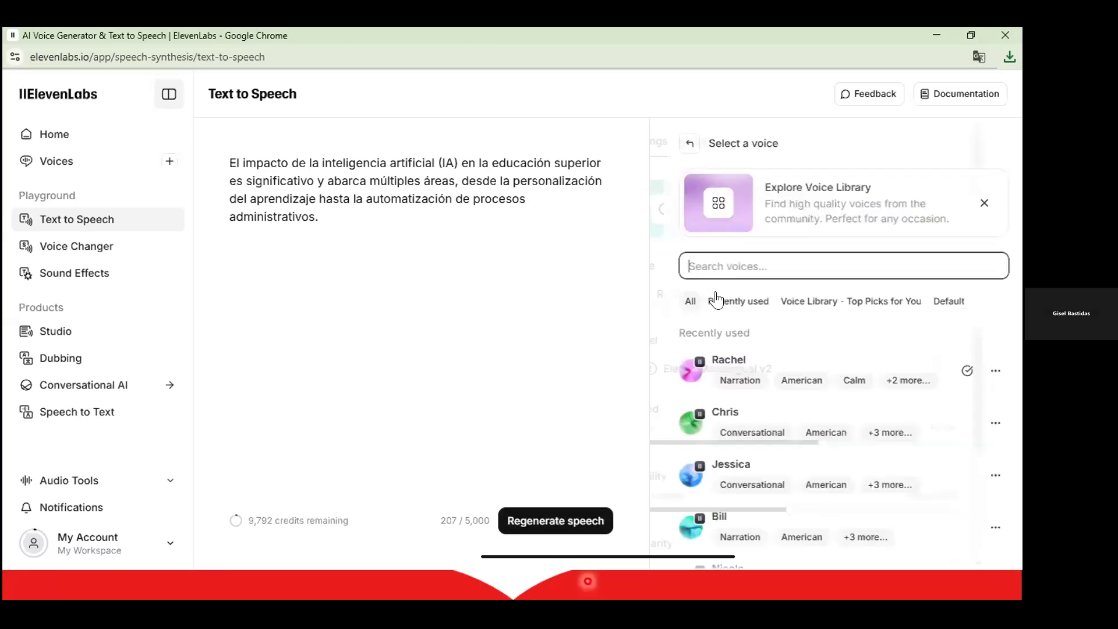
click(703, 428)
click(560, 524)
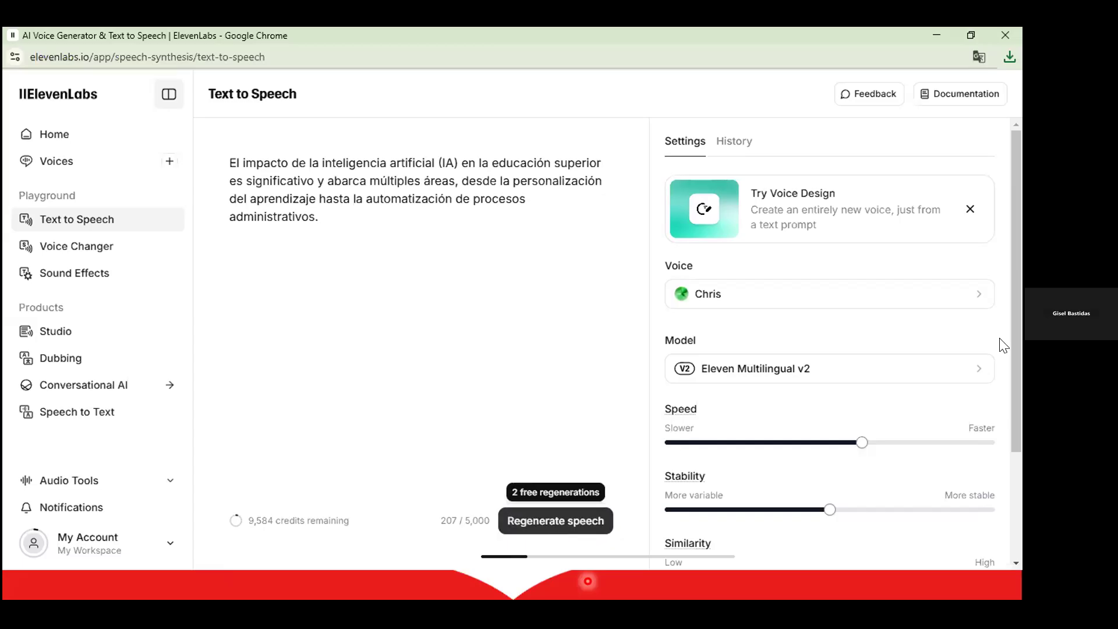
drag(1009, 386, 992, 428)
drag(1016, 407, 1017, 548)
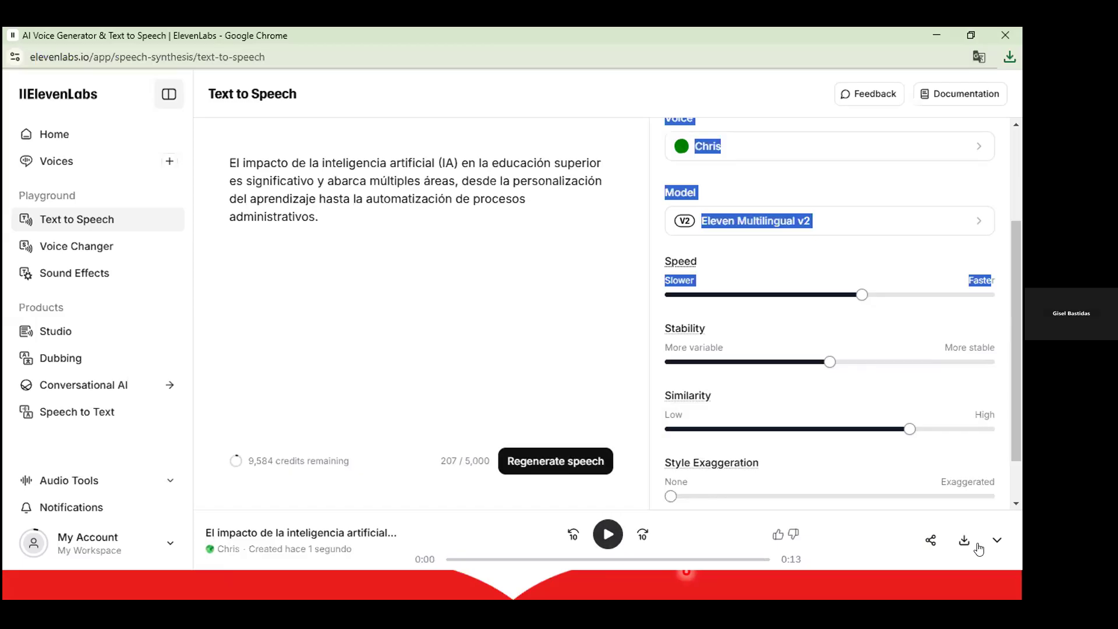
click(930, 540)
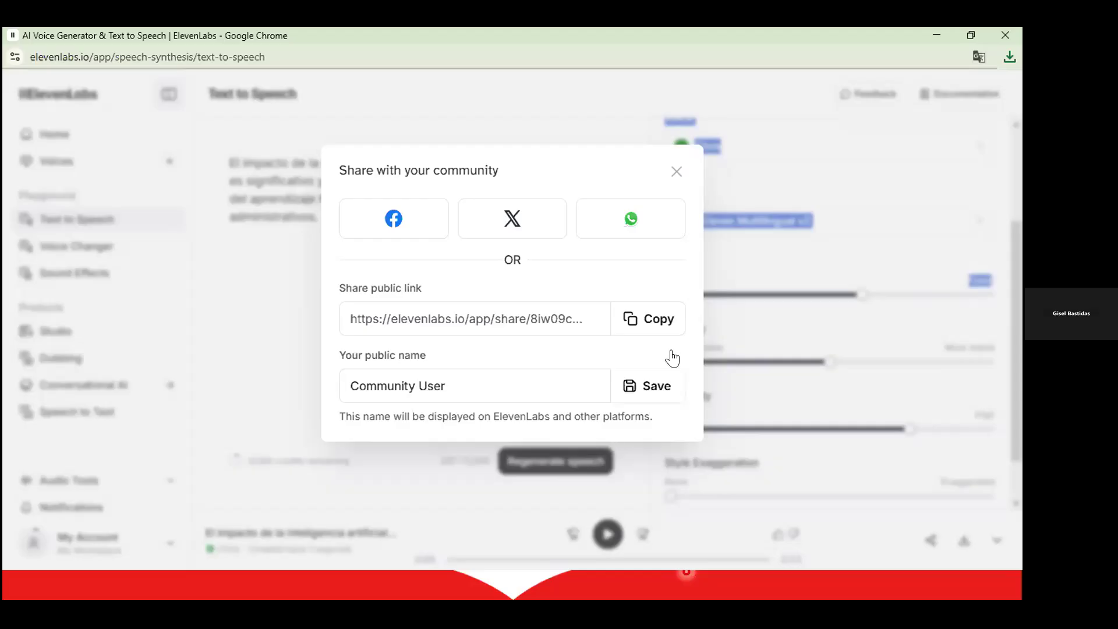
click(669, 166)
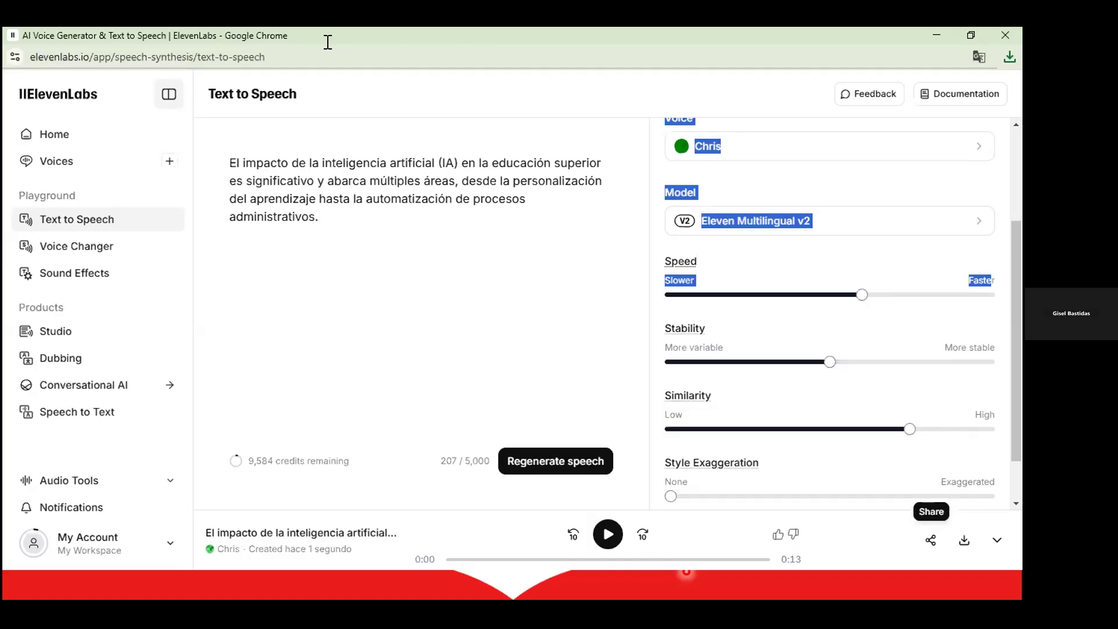
Start an audiobook from Home and upload EL IMPACTO DE LA INTELIGENCIA ARTIFICIAL.docx with Chris as voice.
click(57, 135)
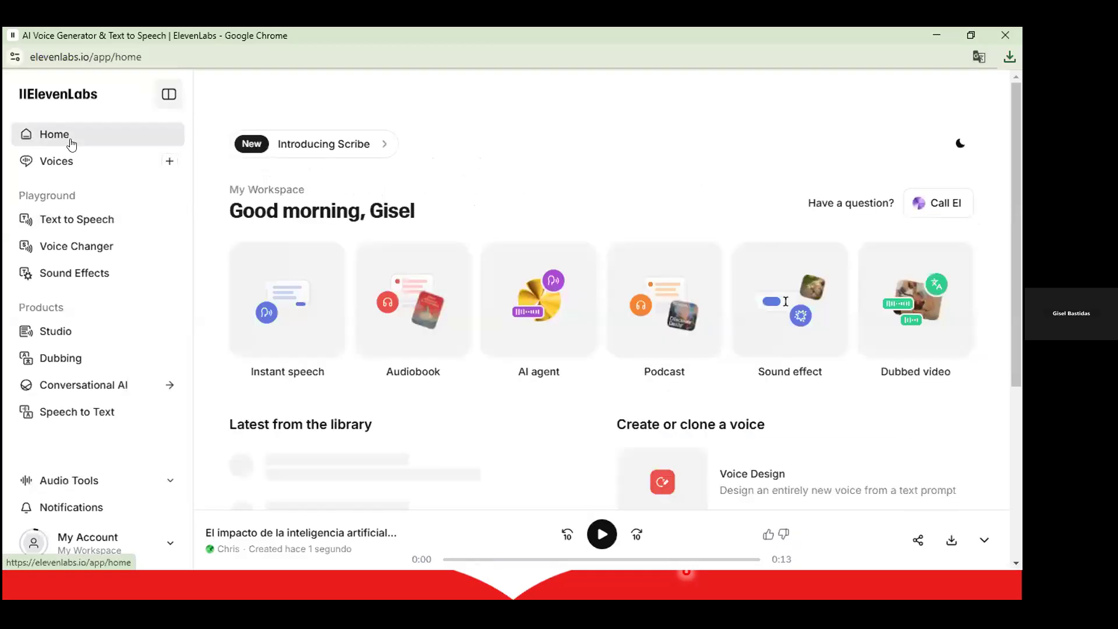
click(420, 321)
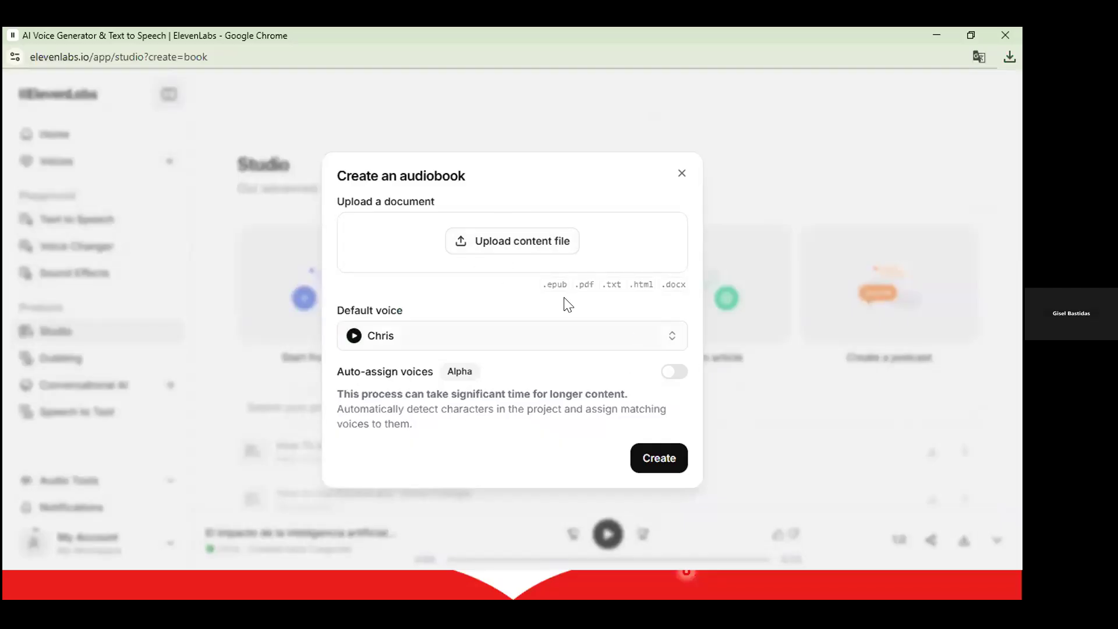
click(528, 249)
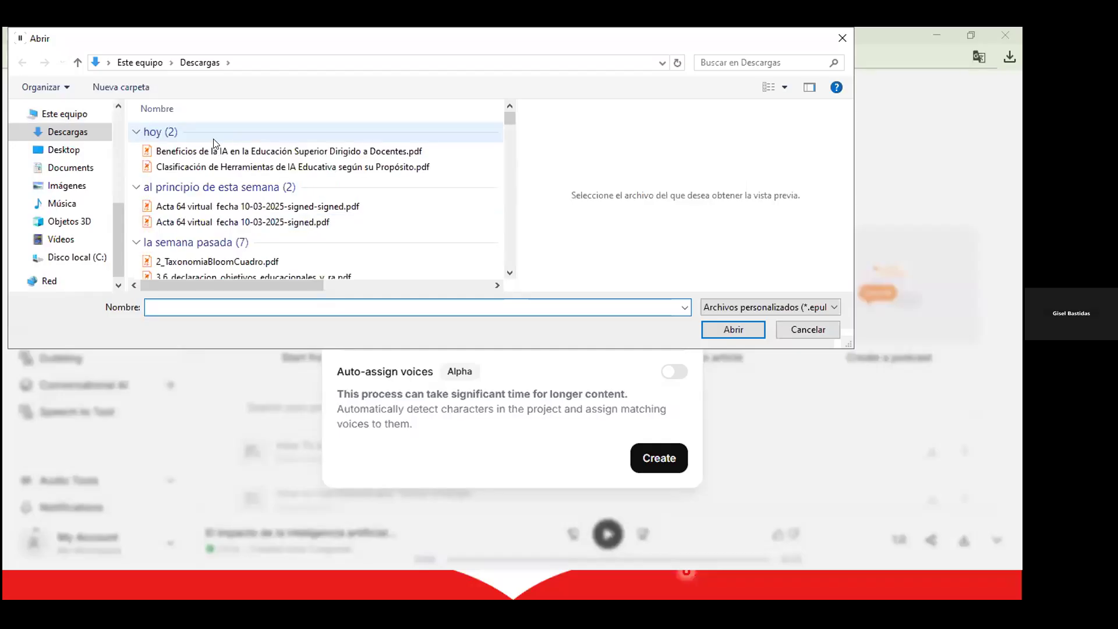
click(203, 183)
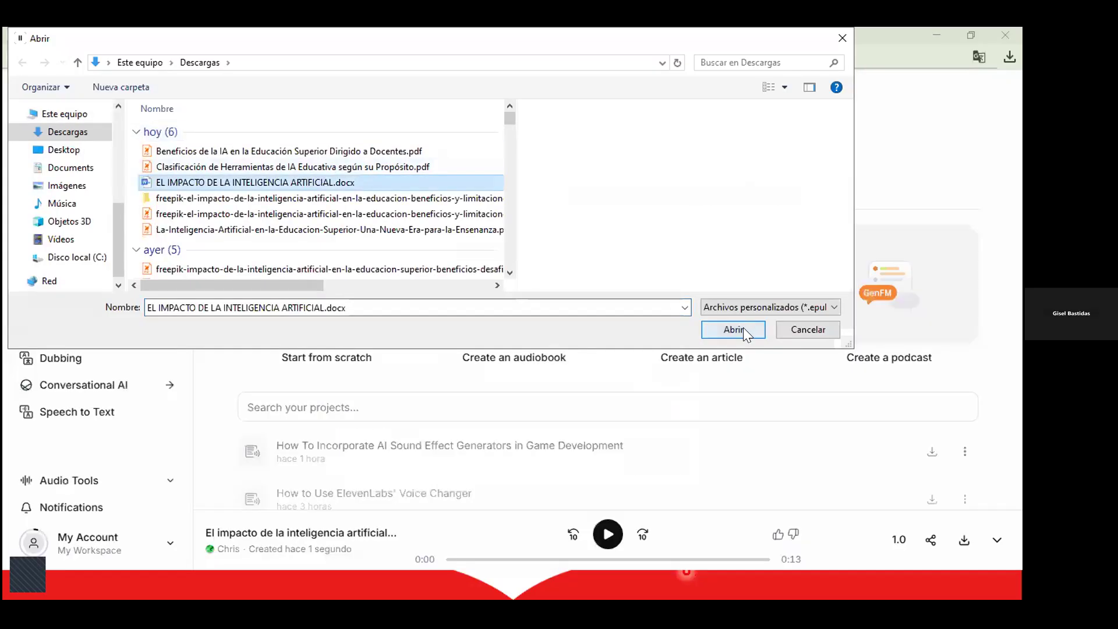
click(743, 331)
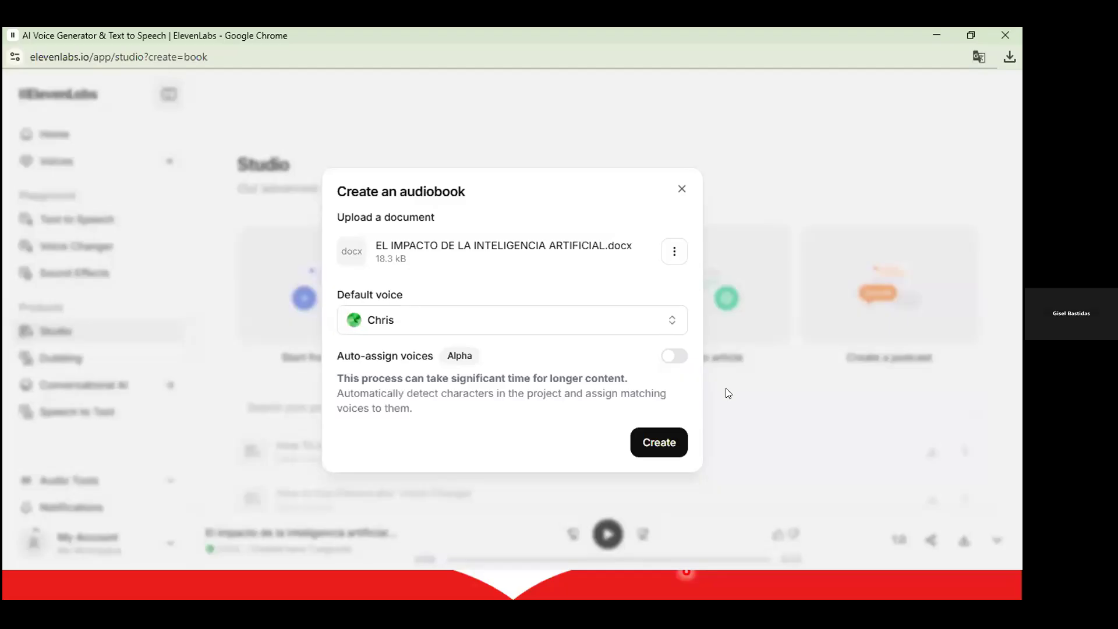
Create the Studio project, review its text and opening paragraph, then go to Speech to Text.
click(665, 441)
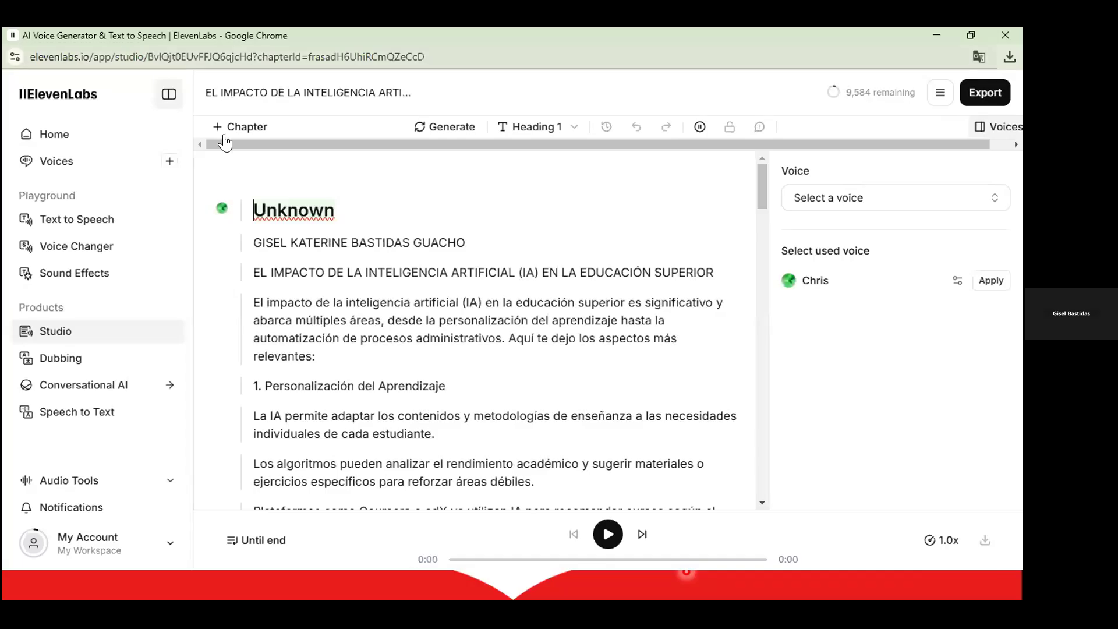
scroll(357, 280, down, 5)
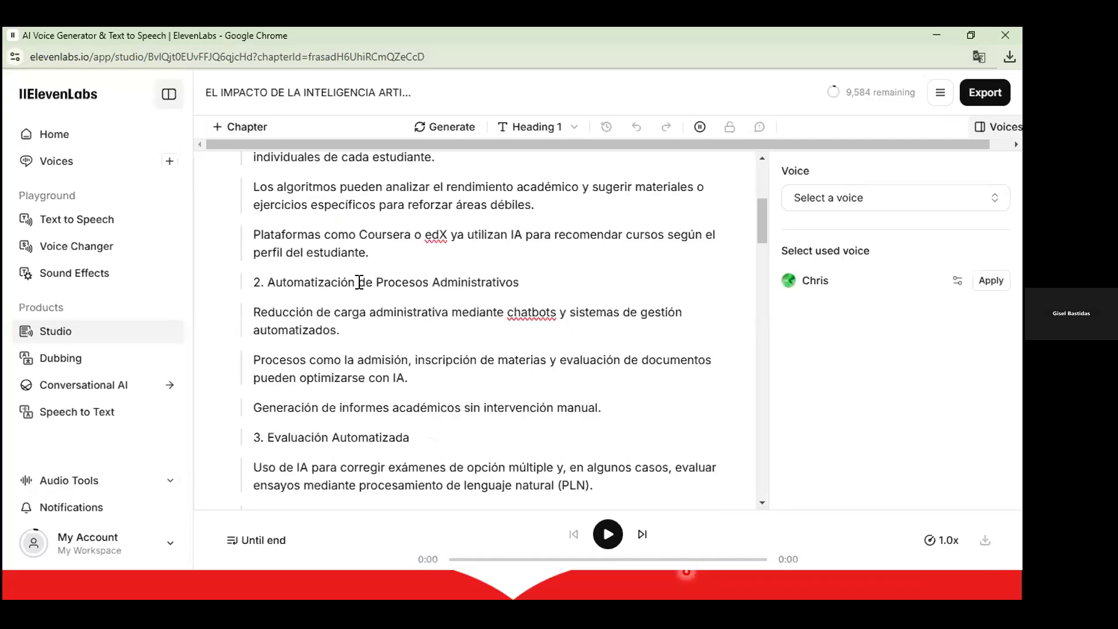
scroll(249, 294, up, 5)
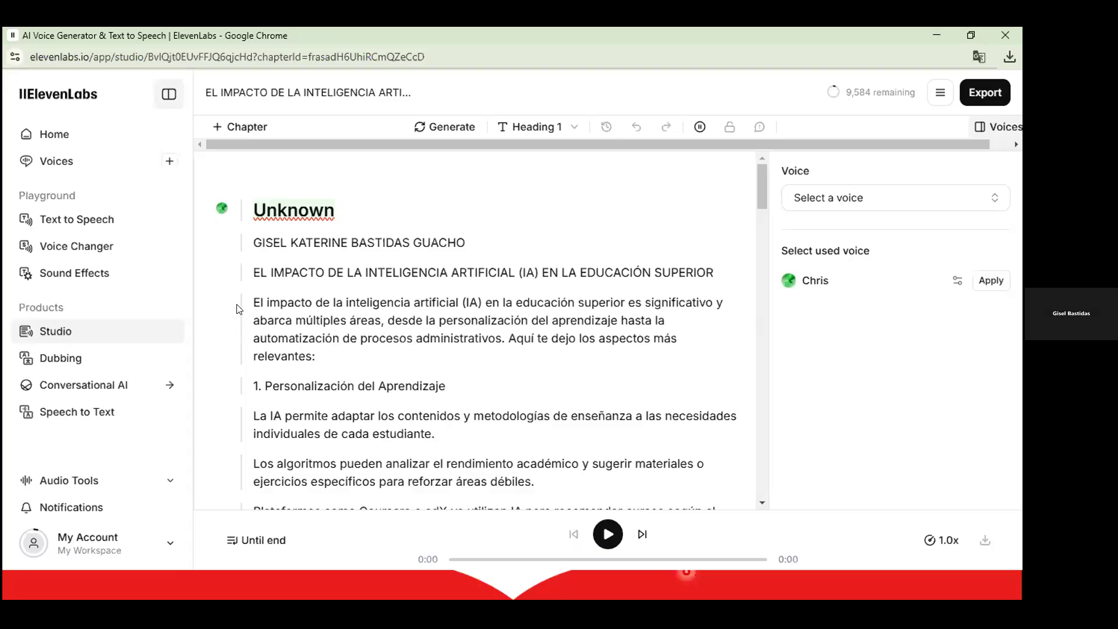
scroll(514, 321, down, 5)
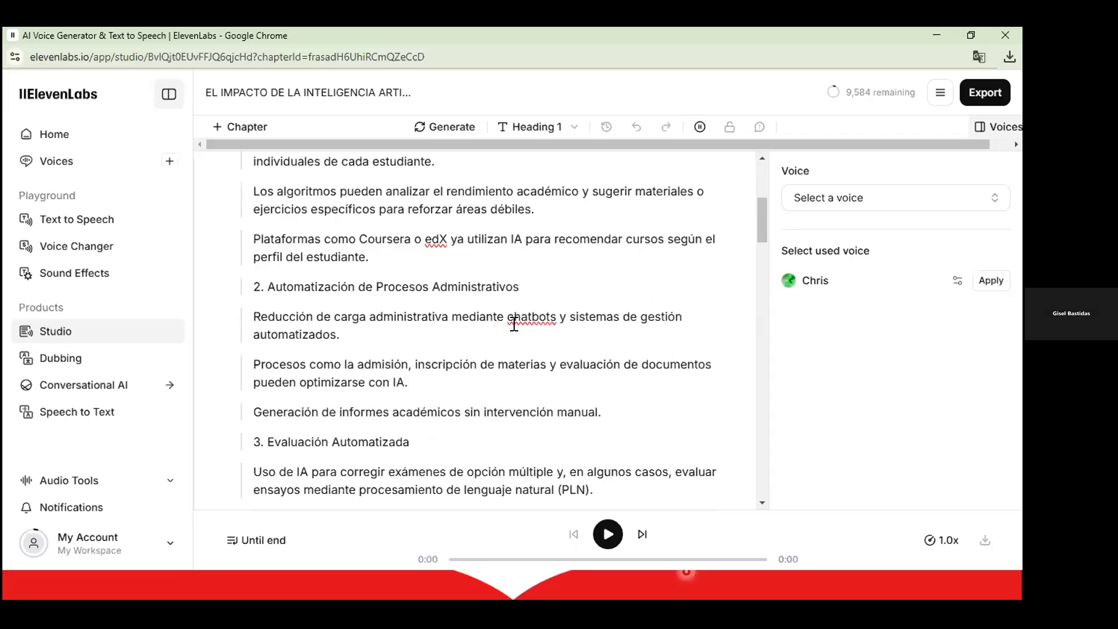
scroll(535, 495, up, 5)
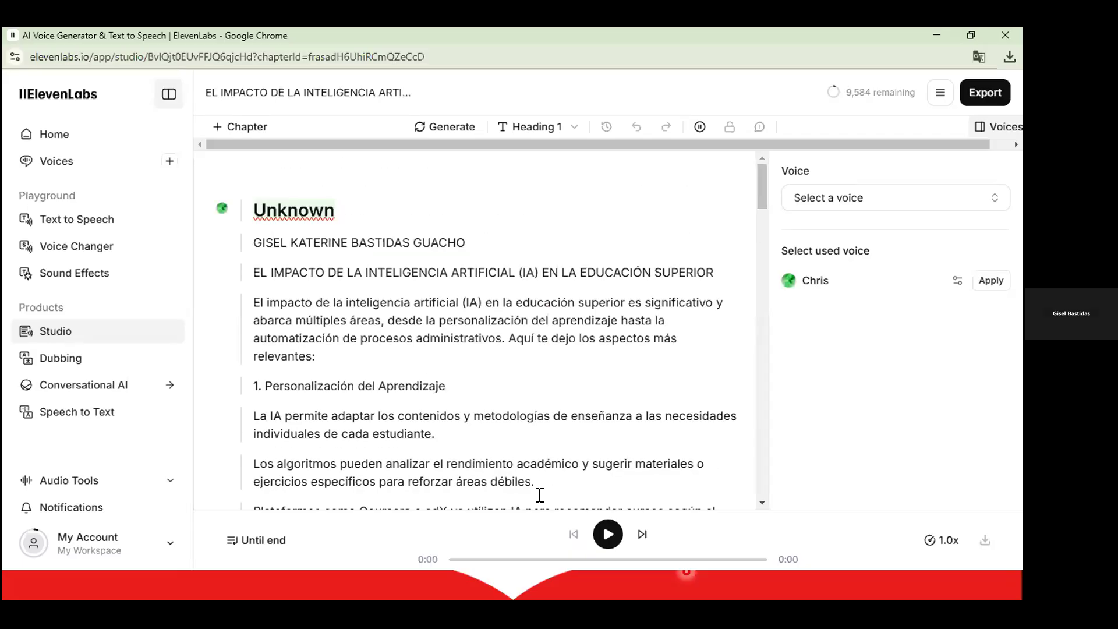
click(269, 302)
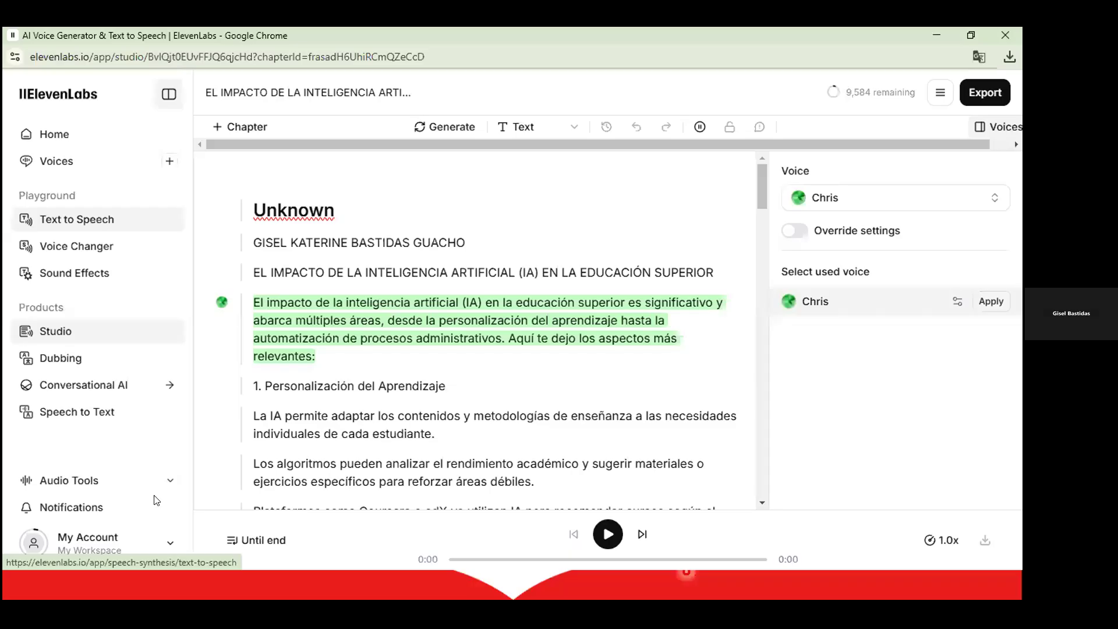
click(92, 411)
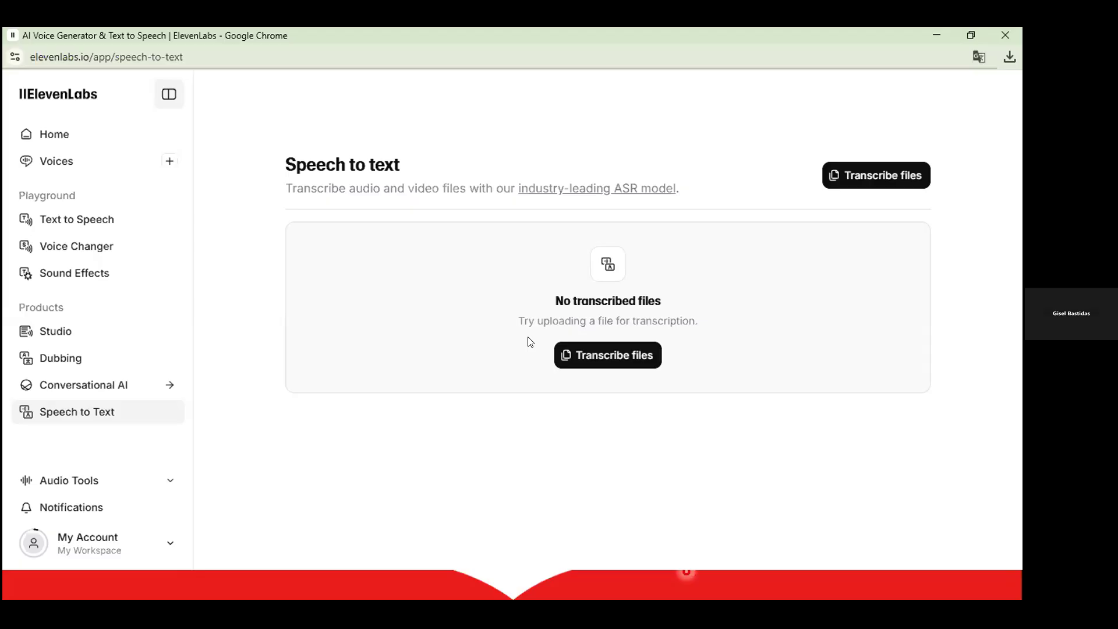
Upload the Rachel MP3 narration for transcription with language and speaker count left on Detect.
click(599, 357)
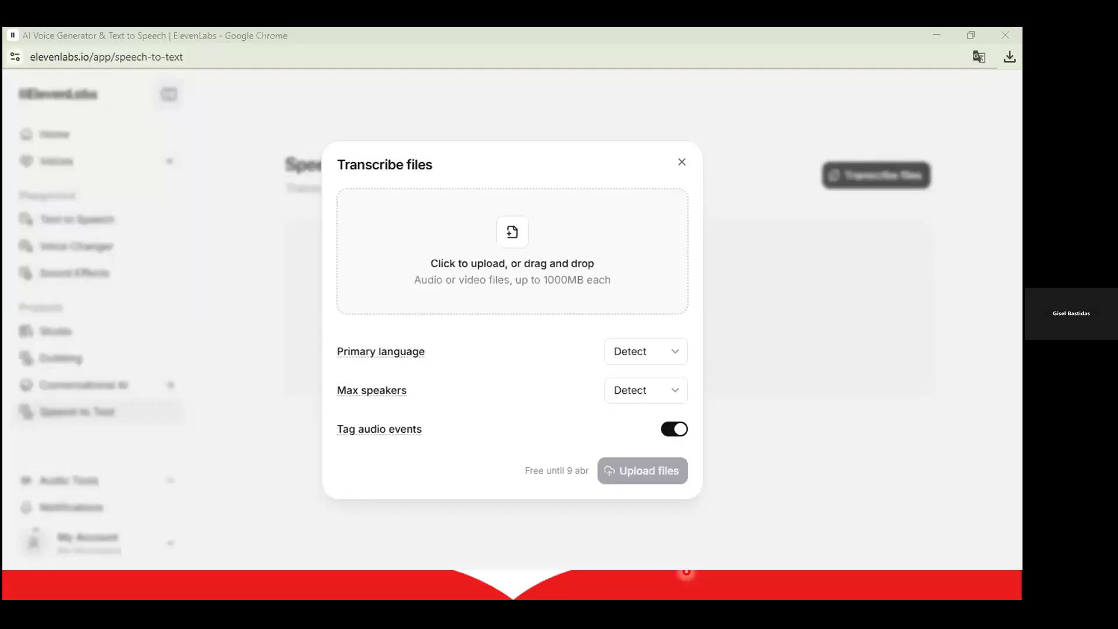
drag(243, 456, 480, 280)
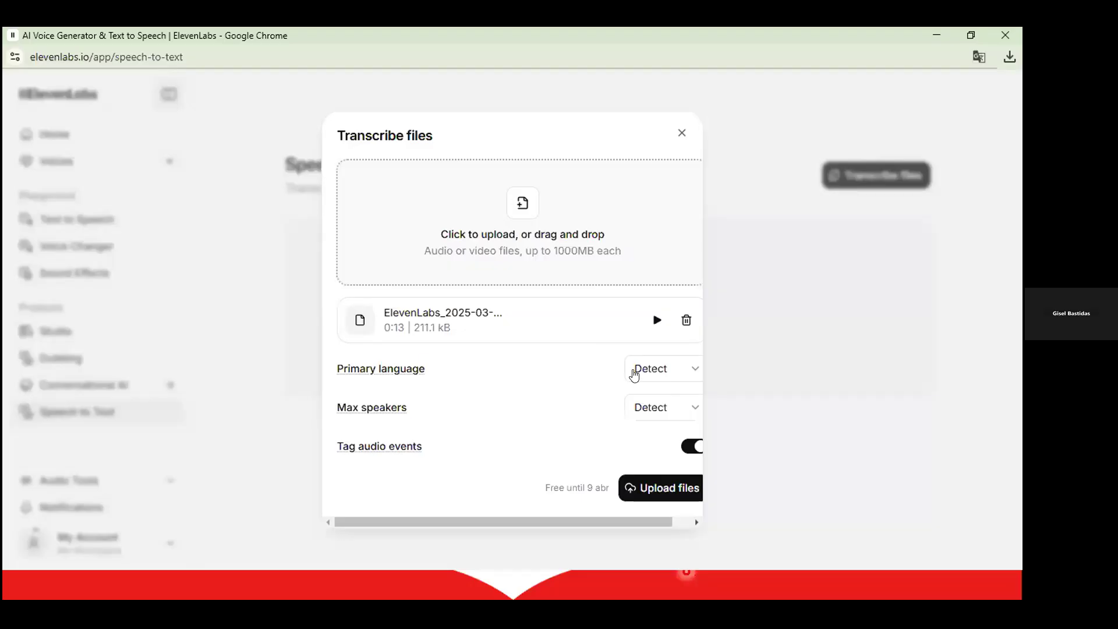
click(634, 373)
scroll(640, 308, down, 5)
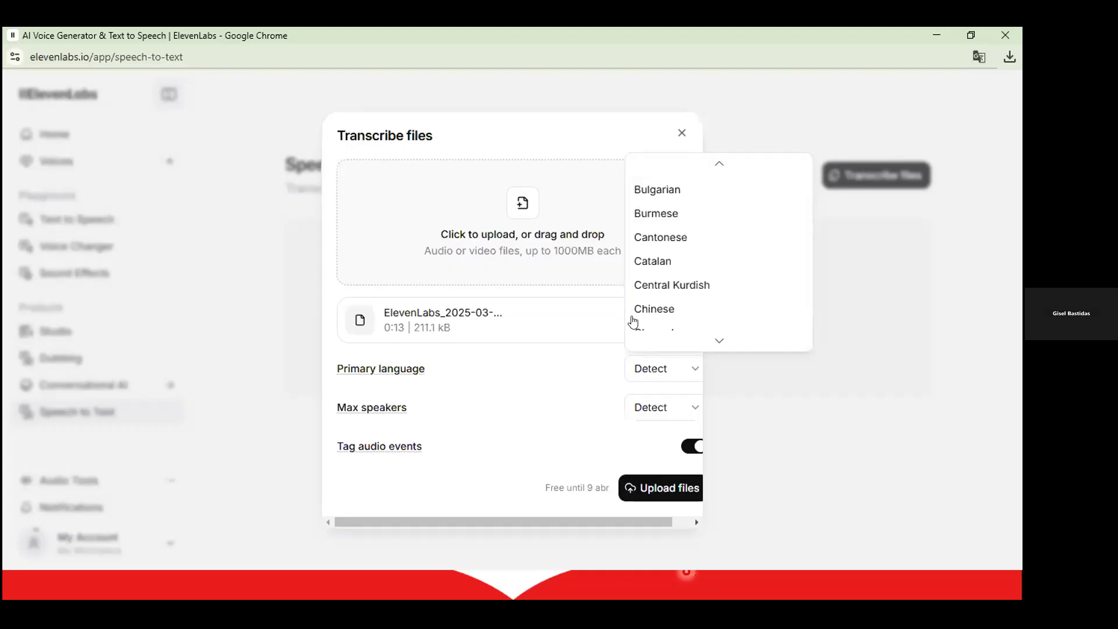
click(545, 418)
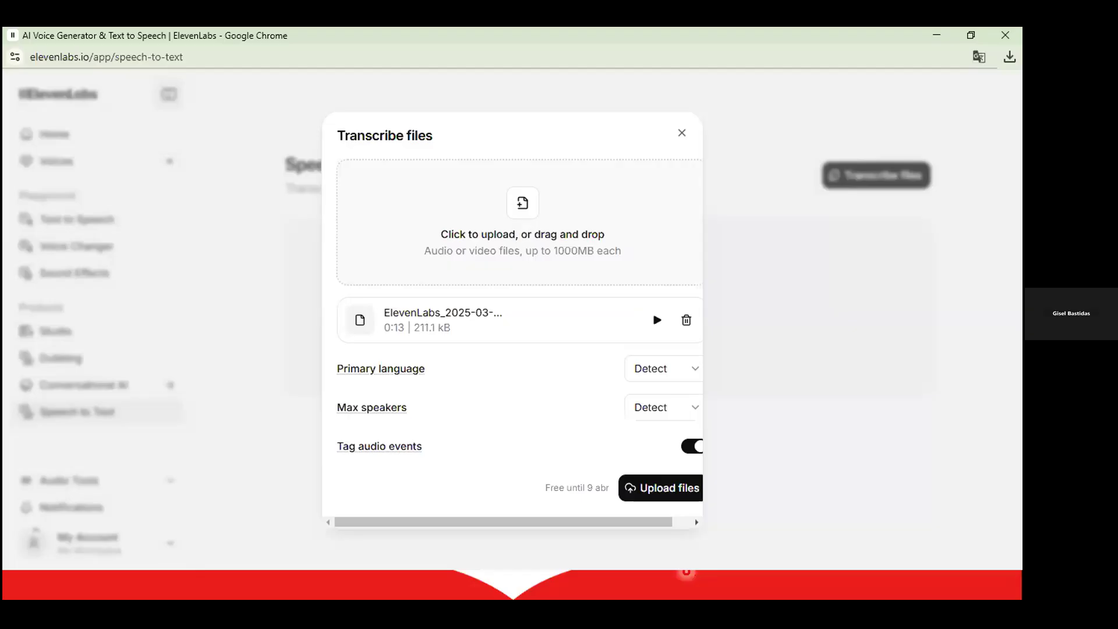
click(640, 409)
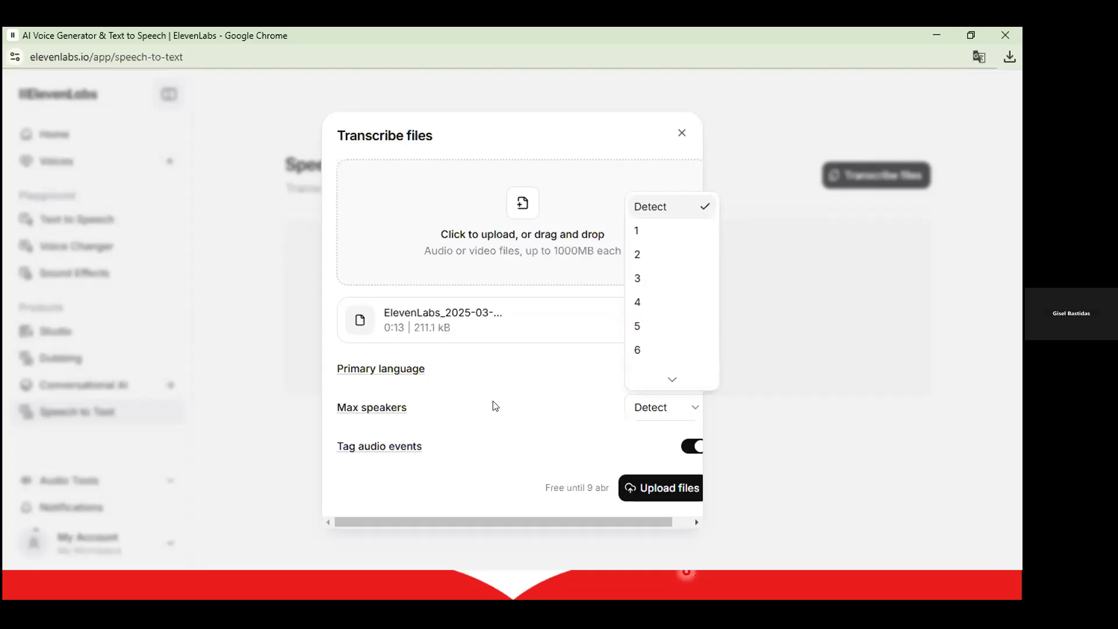
click(540, 473)
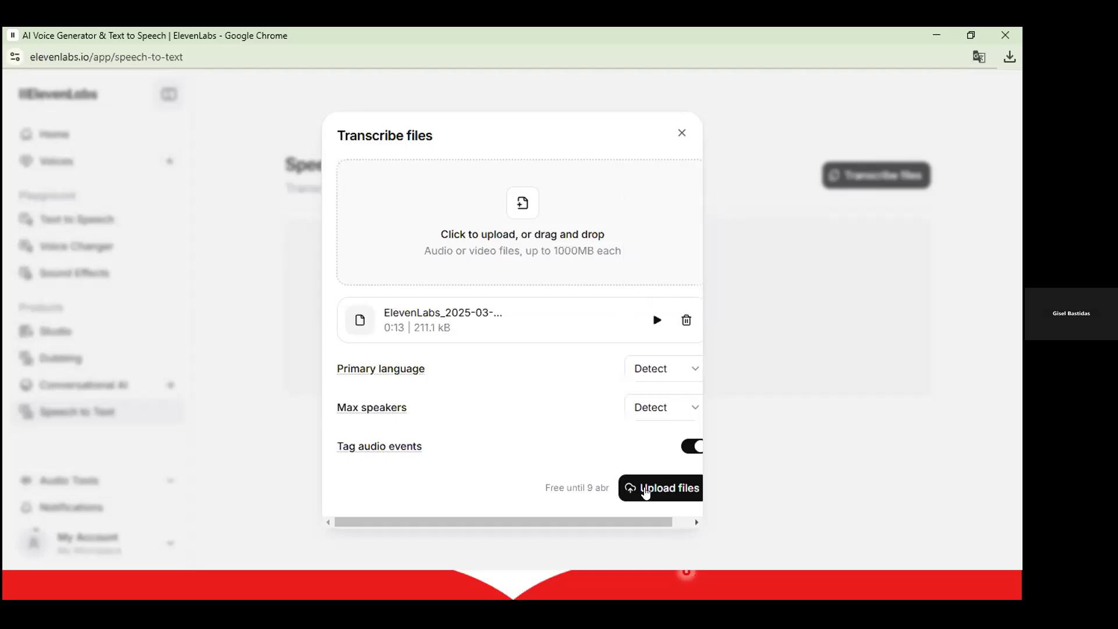
click(648, 493)
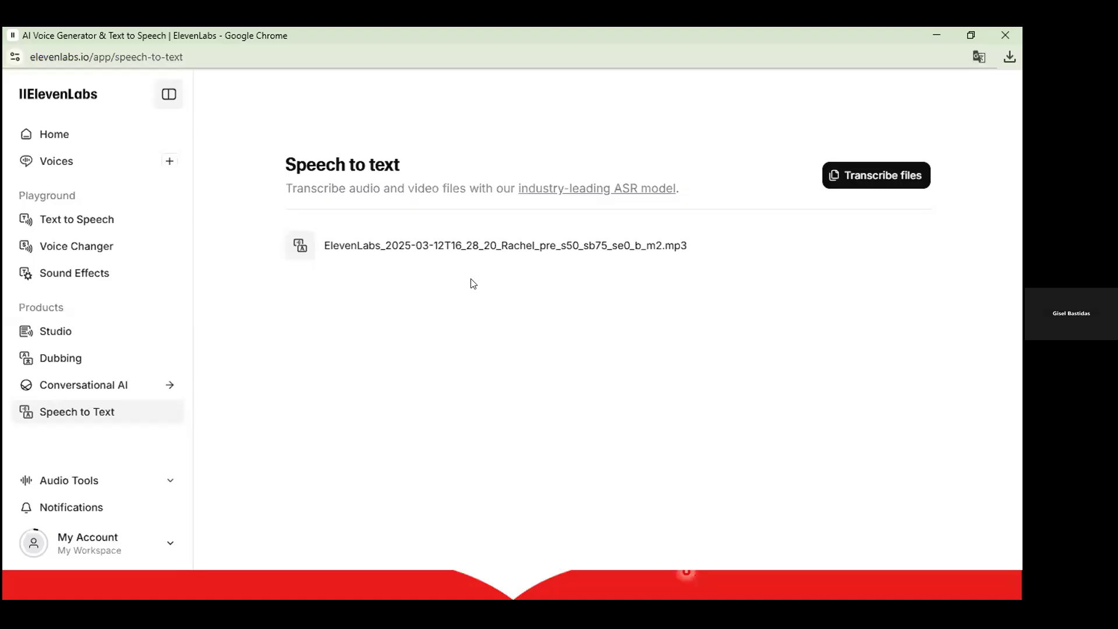
Play back the Rachel narration's Spanish transcript, select its paragraph, then return to the workspace home.
click(450, 249)
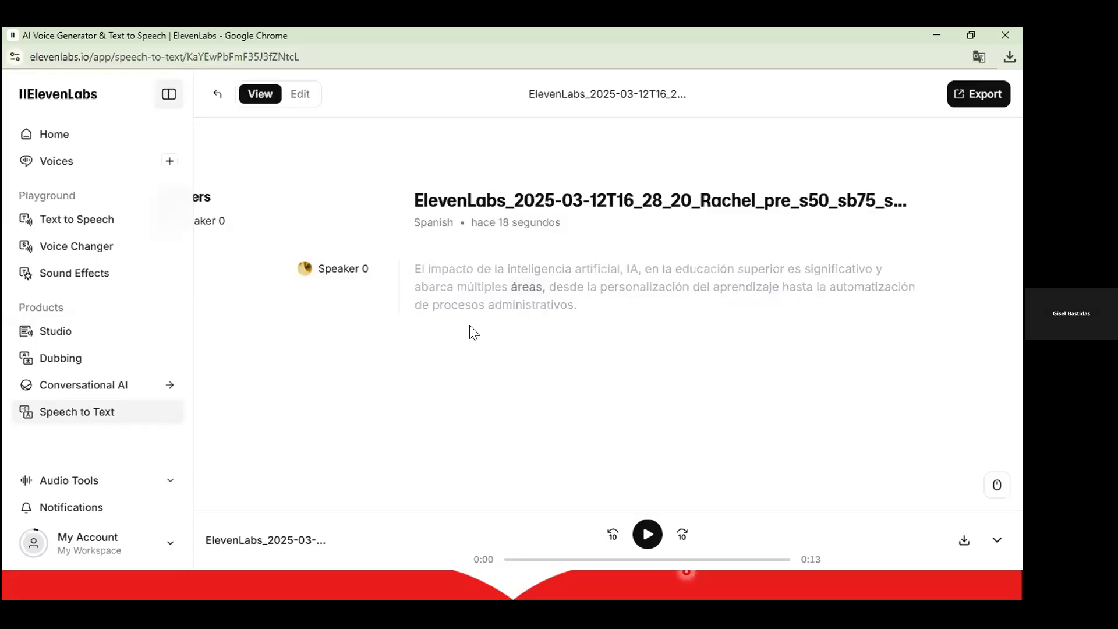
click(653, 531)
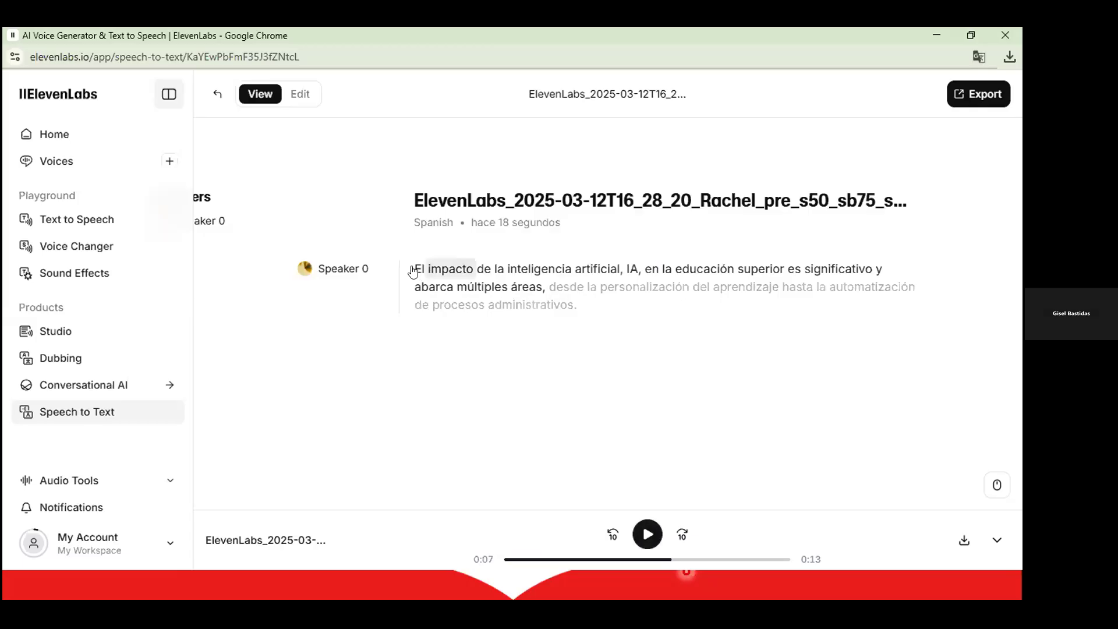
triple_click(611, 314)
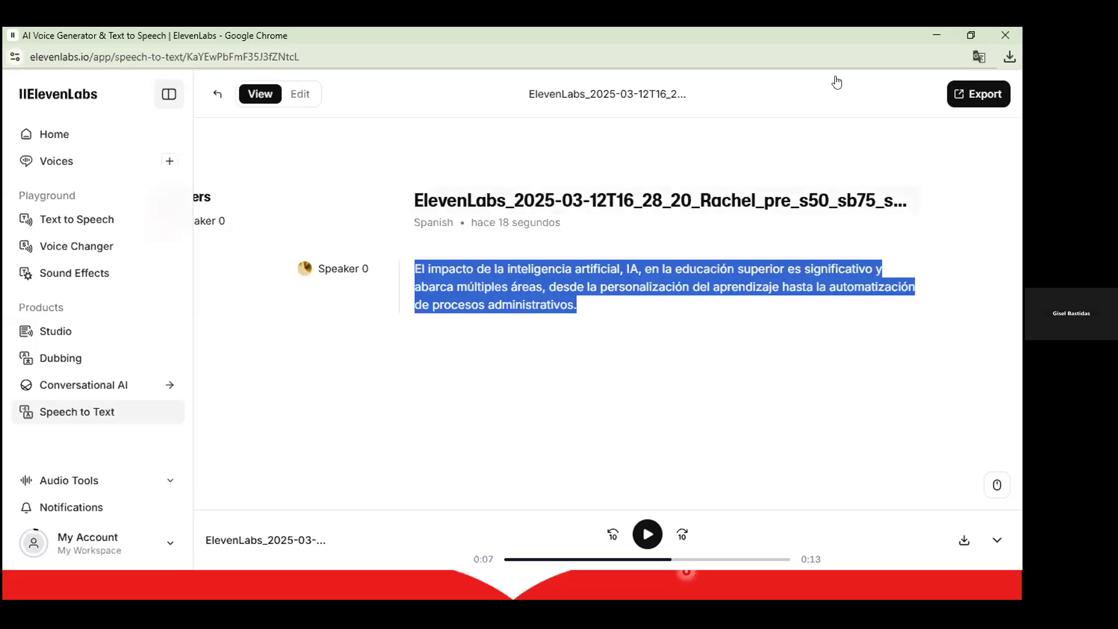
click(59, 136)
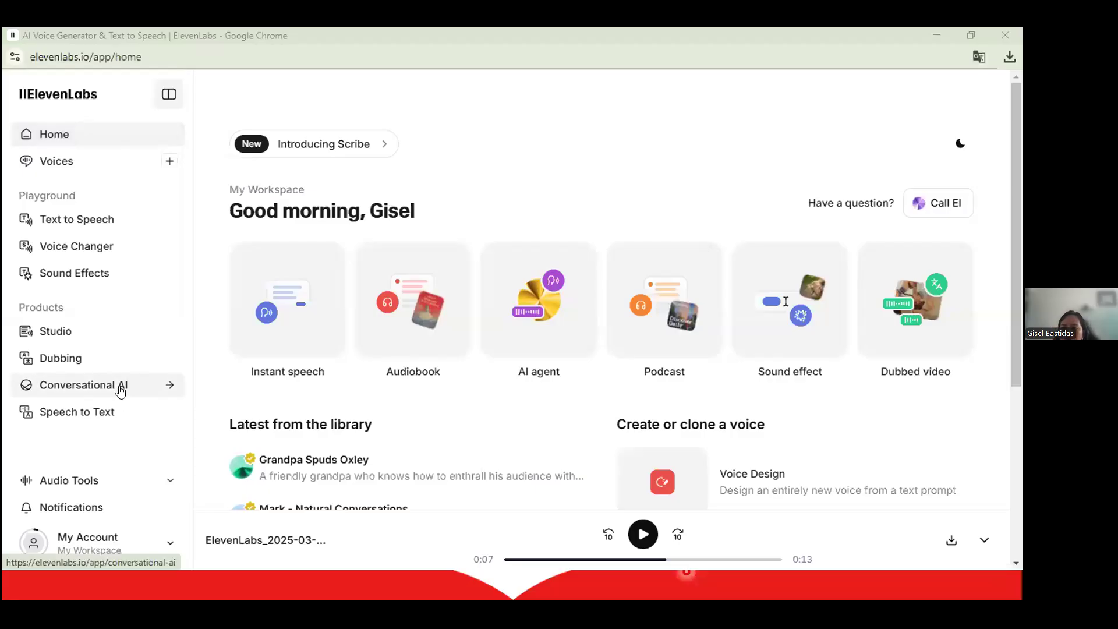
Go to the Conversational AI section and view its Agents list.
click(120, 391)
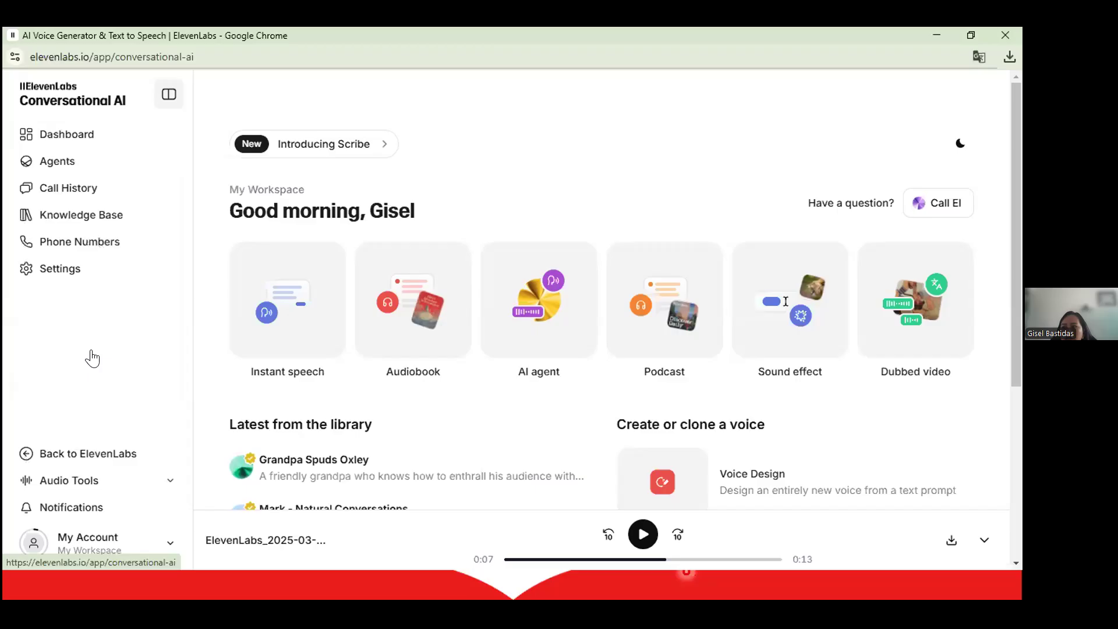
click(48, 156)
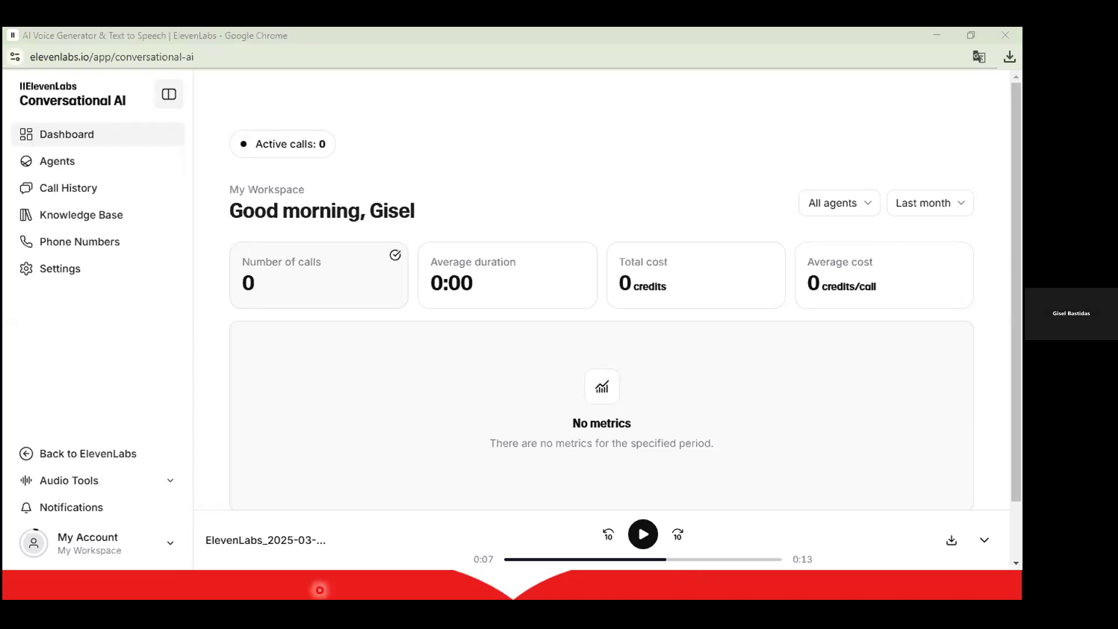
Return to the PowerPoint slideshow and advance past Voz a Texto to the Agente Conversacional slide.
click(331, 578)
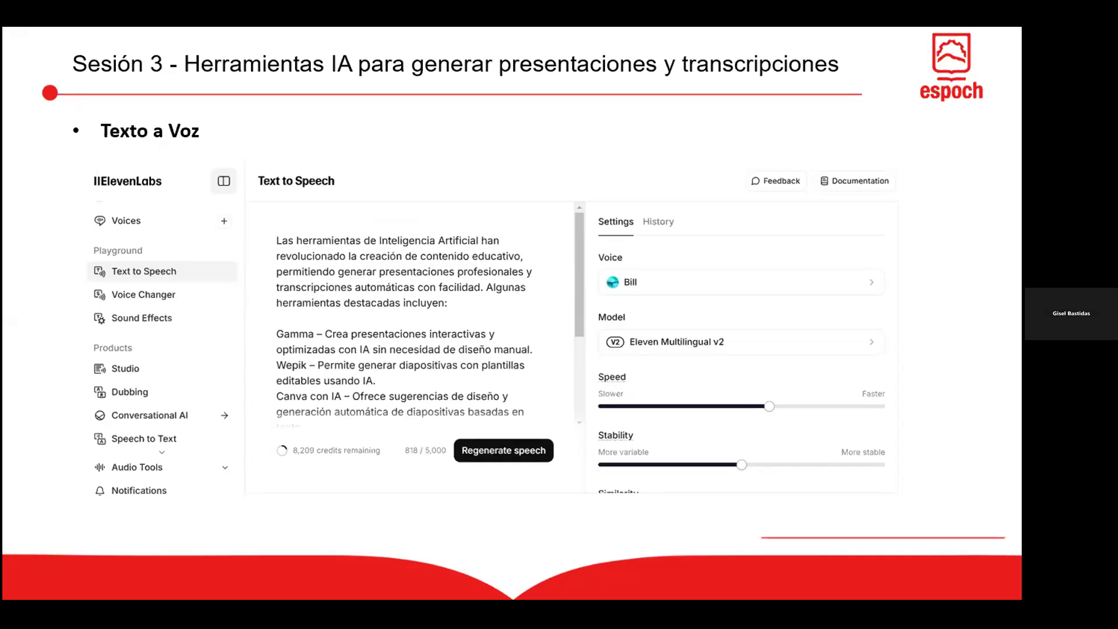
key(Right)
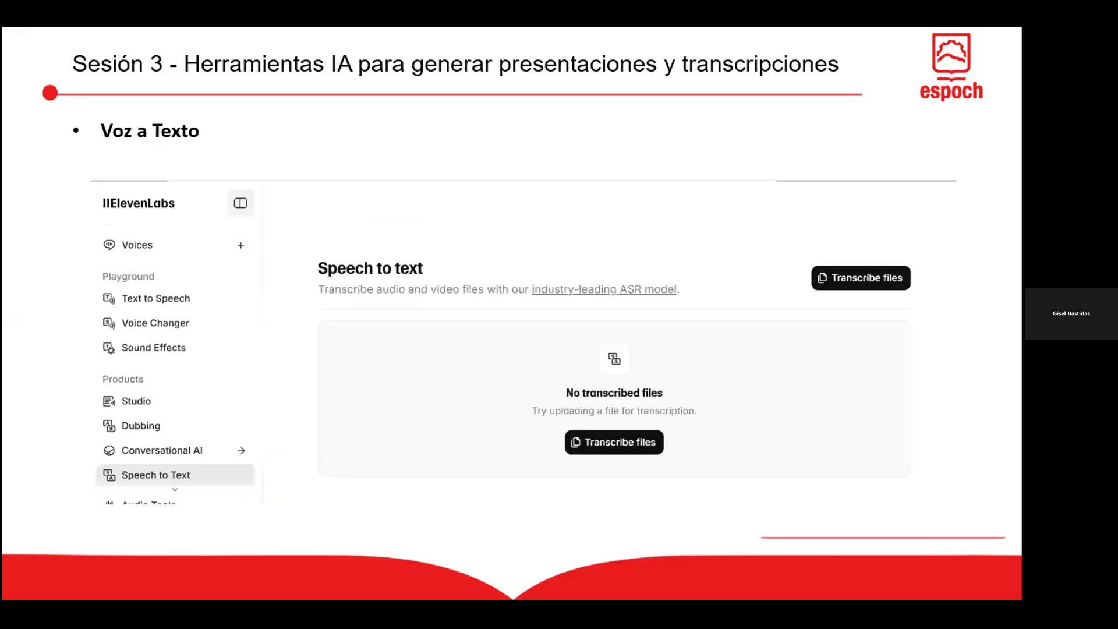
key(Right)
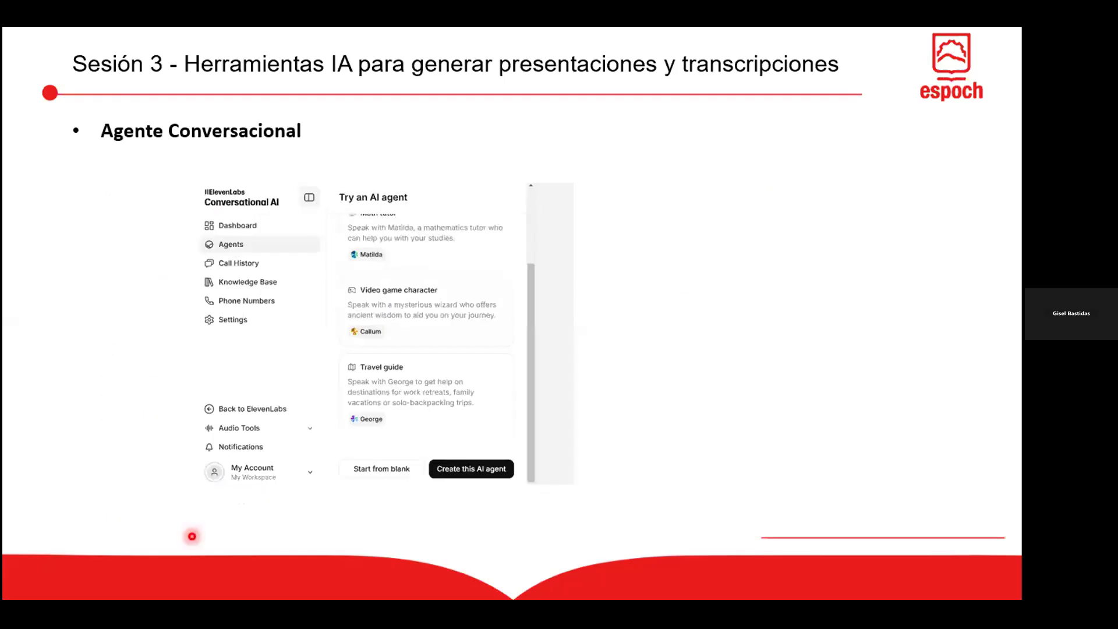
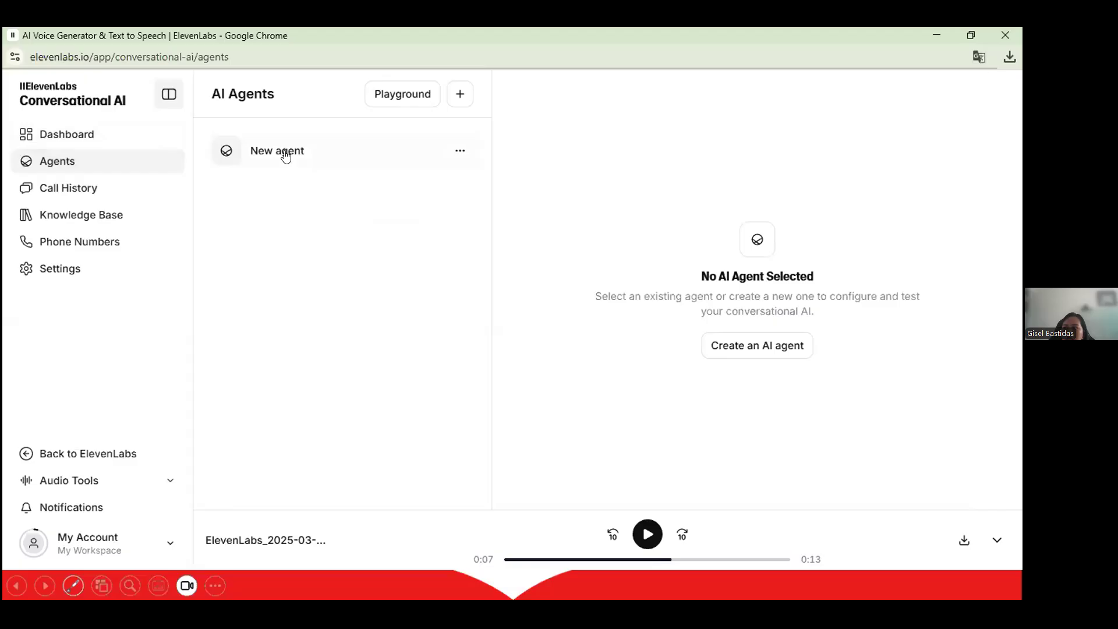
Open the New agent, then bring up the agent templates: Blank, Support agent, Math tutor, Video game character.
click(283, 153)
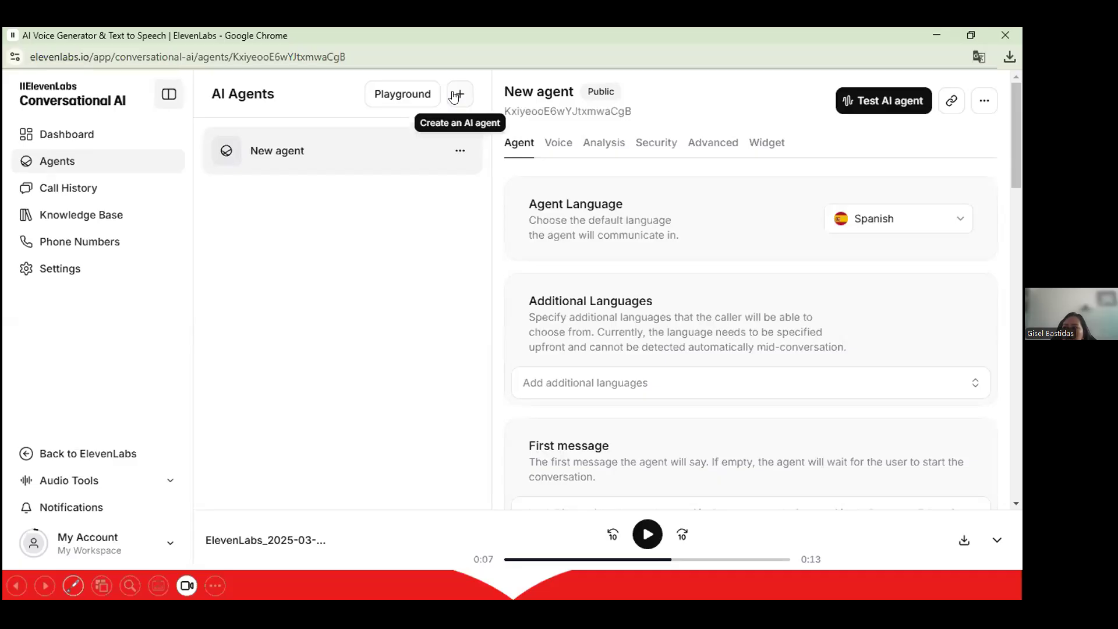
click(458, 94)
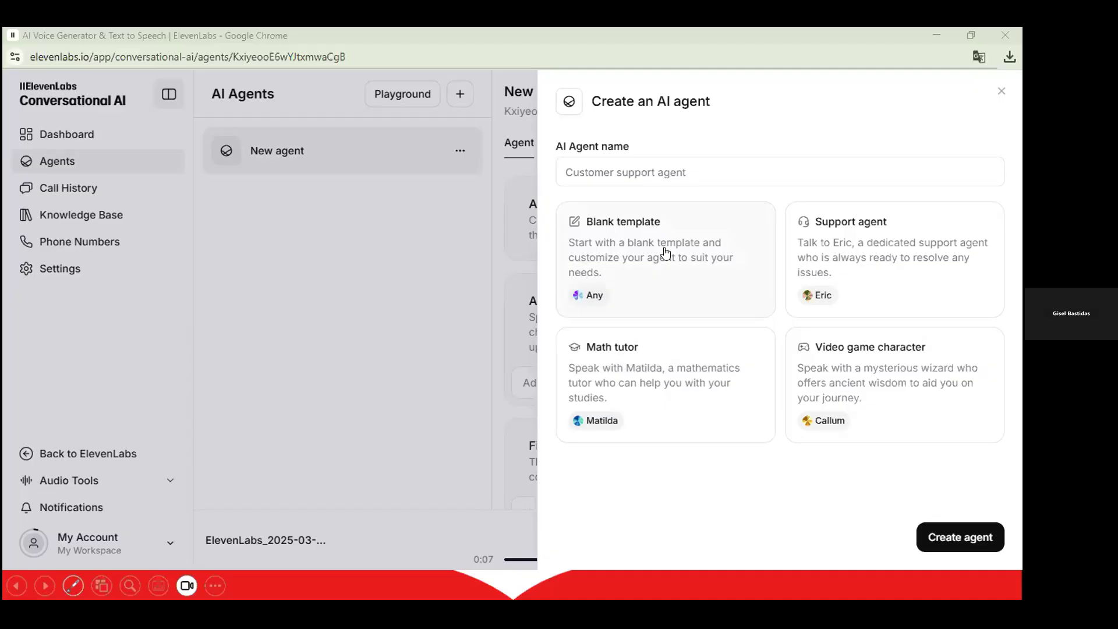
Close the Create an AI agent panel without creating an agent.
click(320, 236)
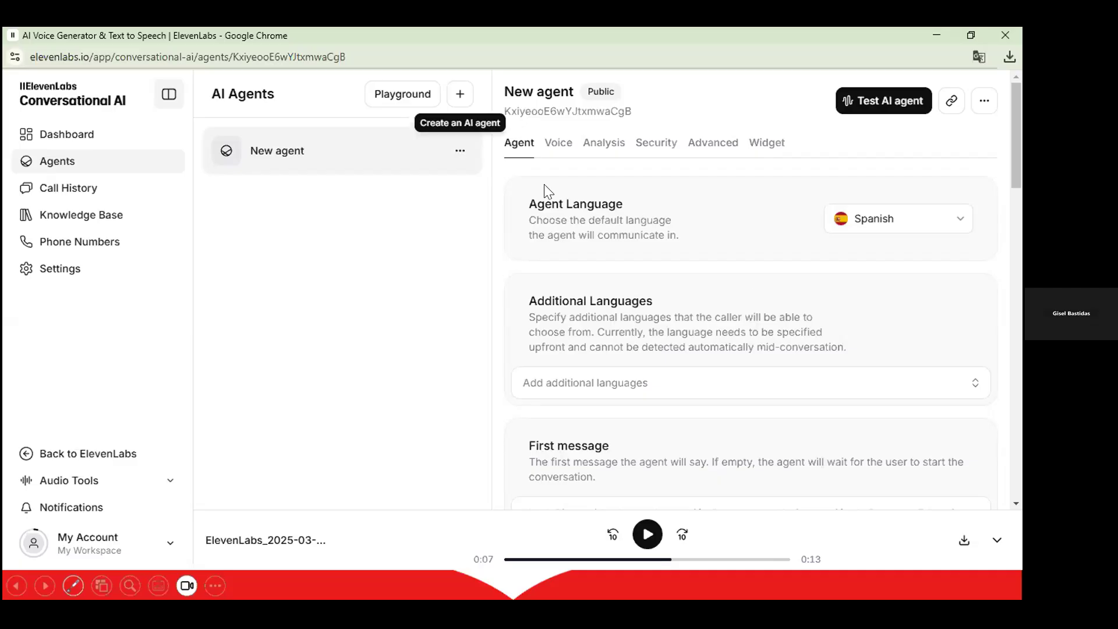
click(860, 229)
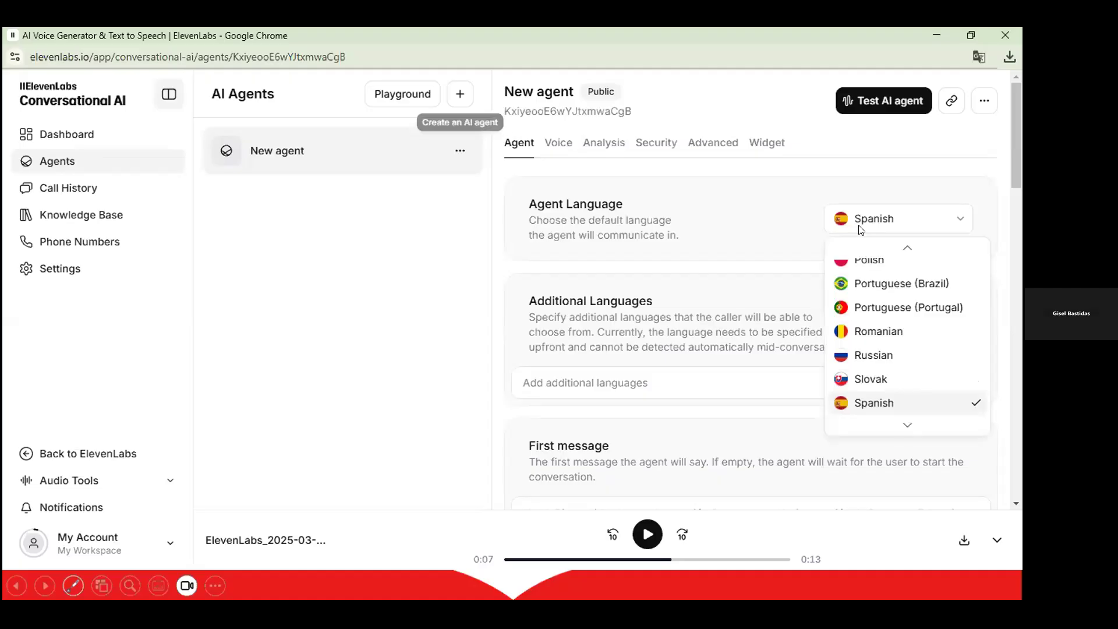
click(533, 325)
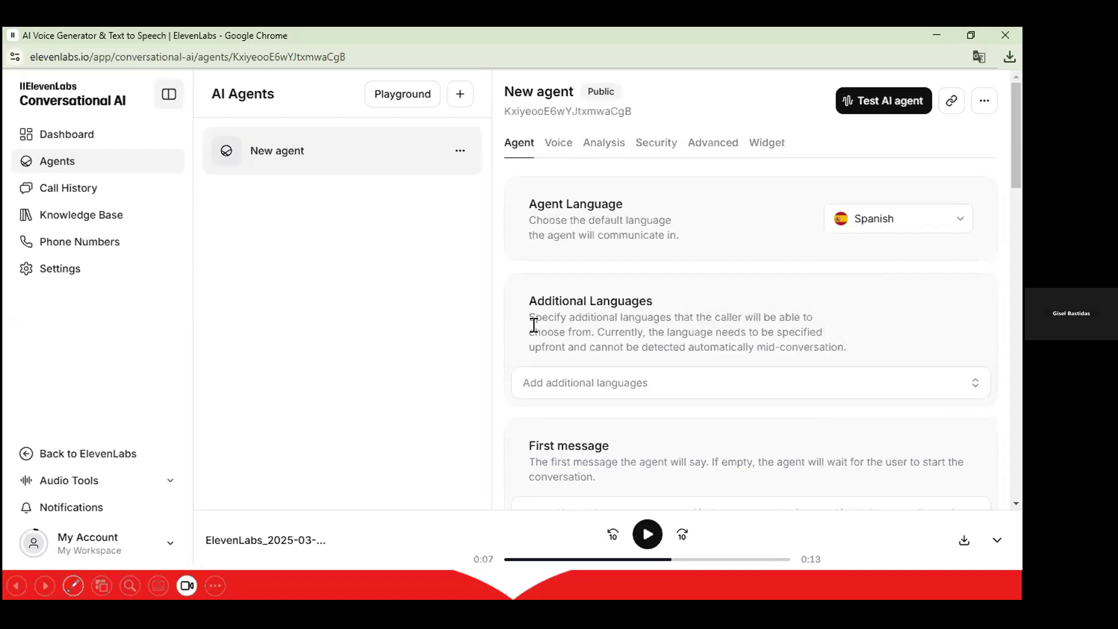
scroll(534, 324, down, 1)
scroll(557, 224, down, 3)
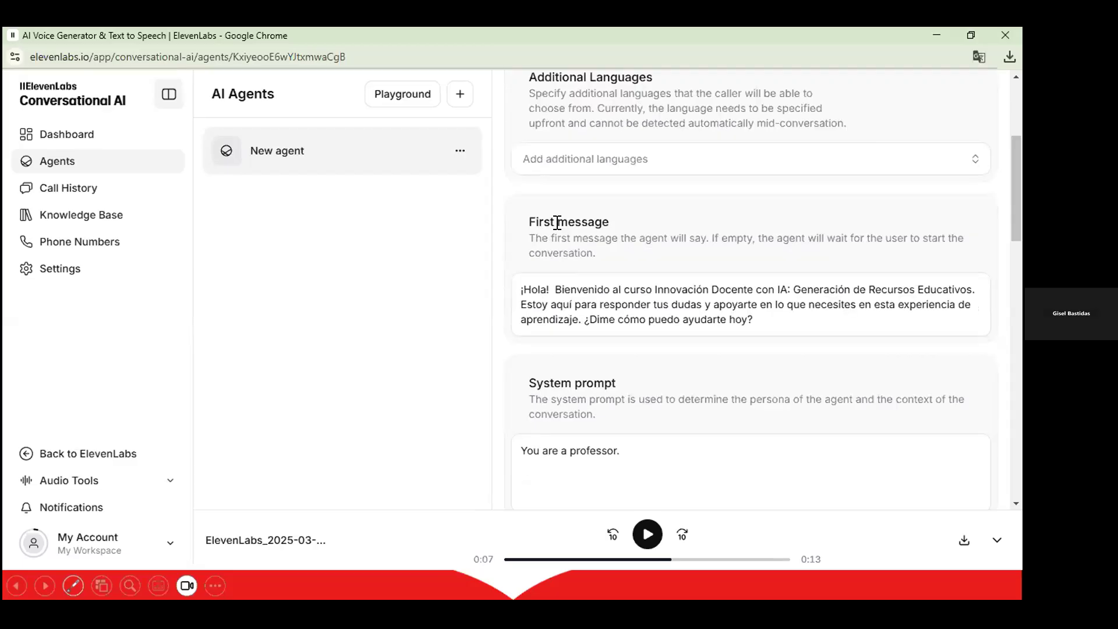
click(753, 320)
key(ctrl+a)
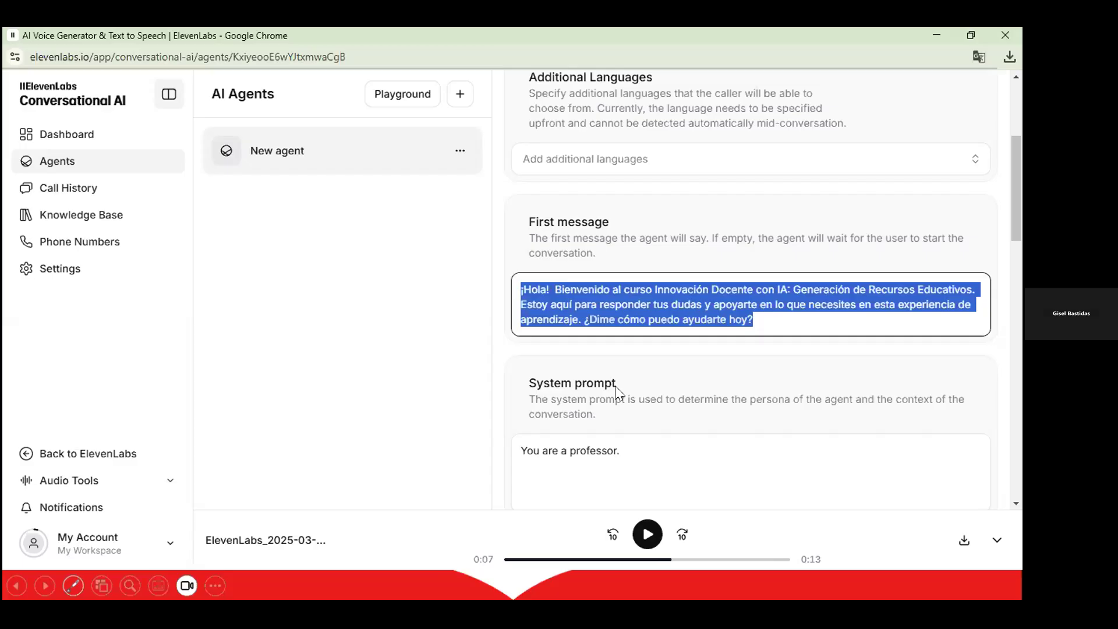
scroll(603, 389, down, 1)
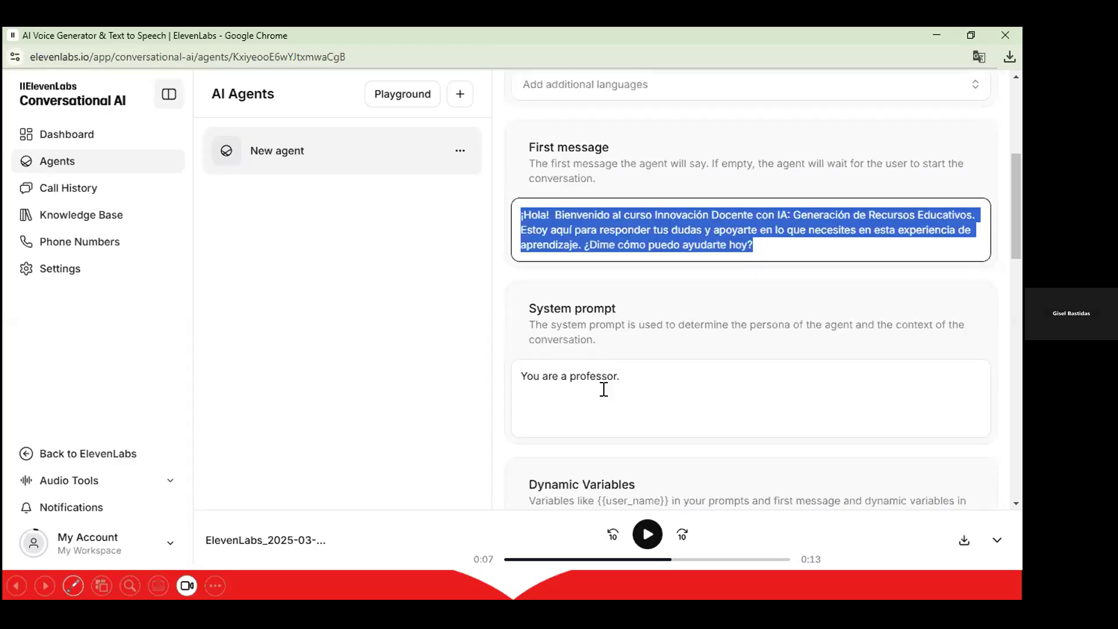
scroll(604, 389, down, 3)
scroll(604, 389, up, 7)
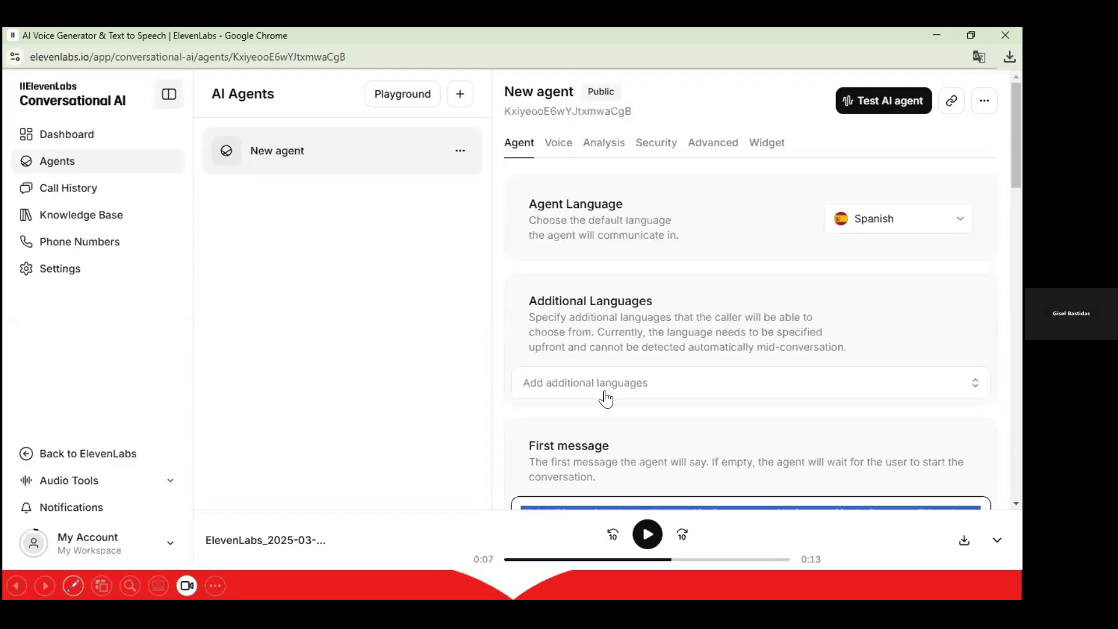
key(alt+Tab)
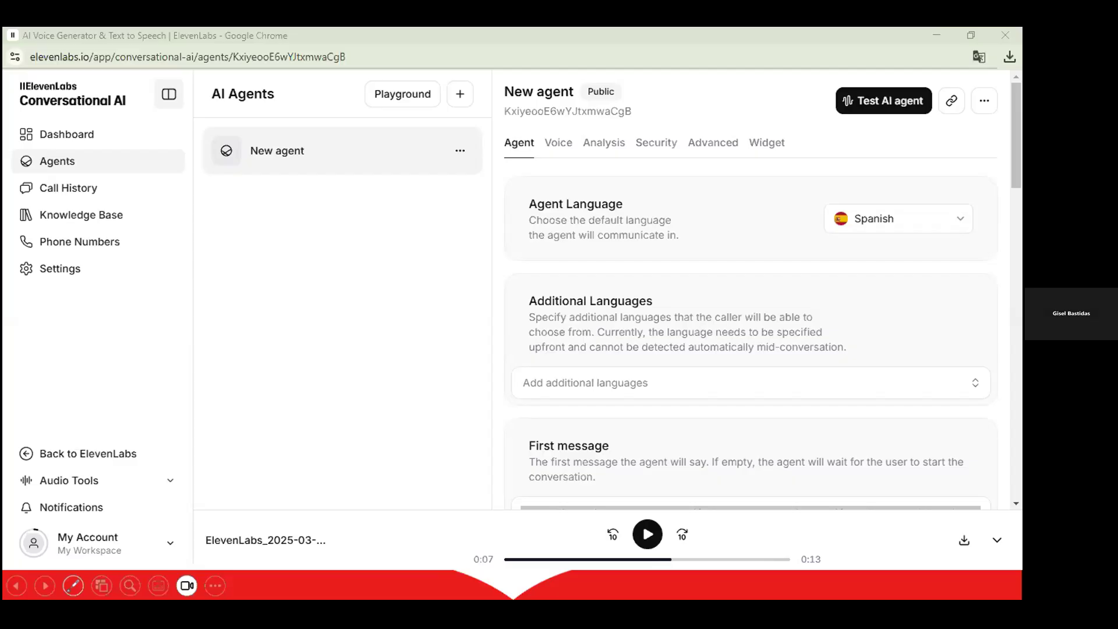
In the Moodle course, use Mostrar to unhide the item under Asistente in 3.5 Evaluación.
click(164, 40)
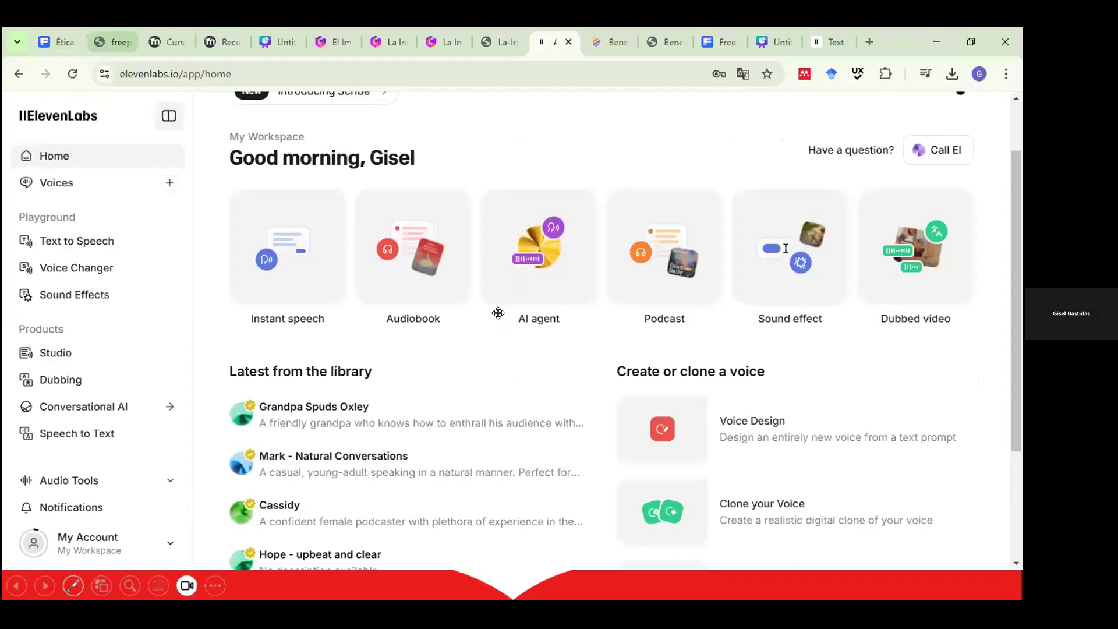
scroll(818, 320, up, 15)
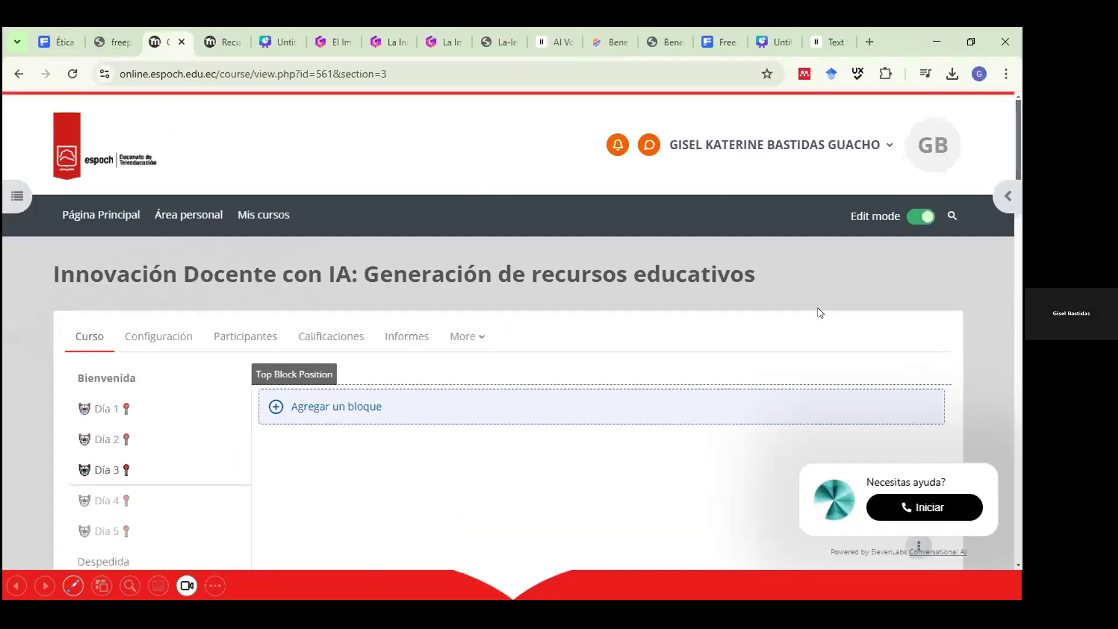
scroll(820, 312, down, 3)
scroll(885, 288, down, 3)
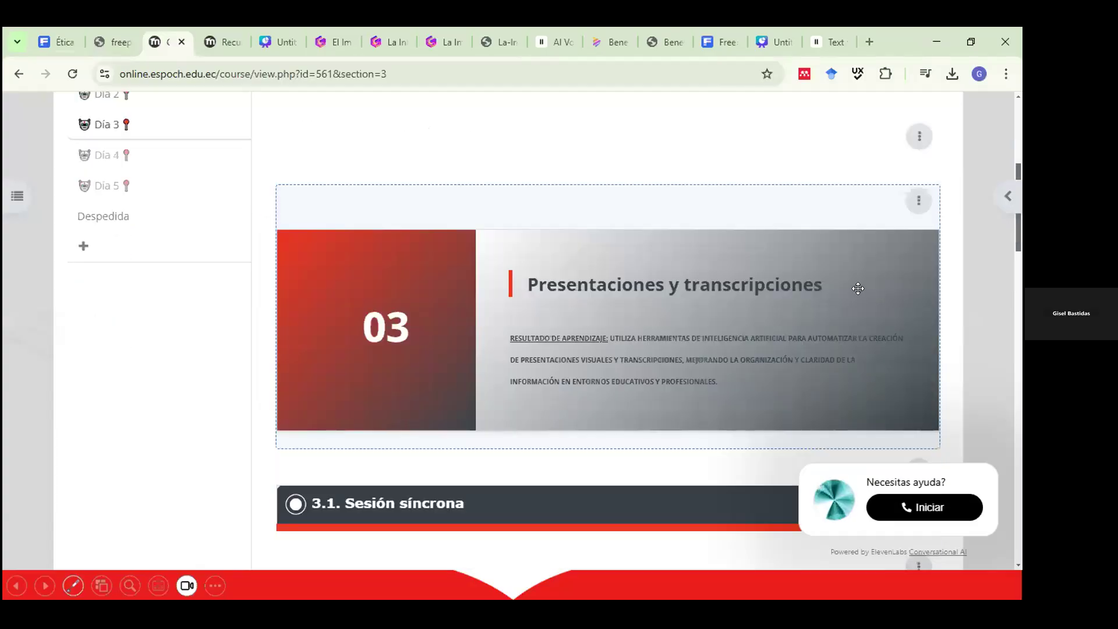
scroll(815, 446, down, 8)
scroll(847, 457, down, 8)
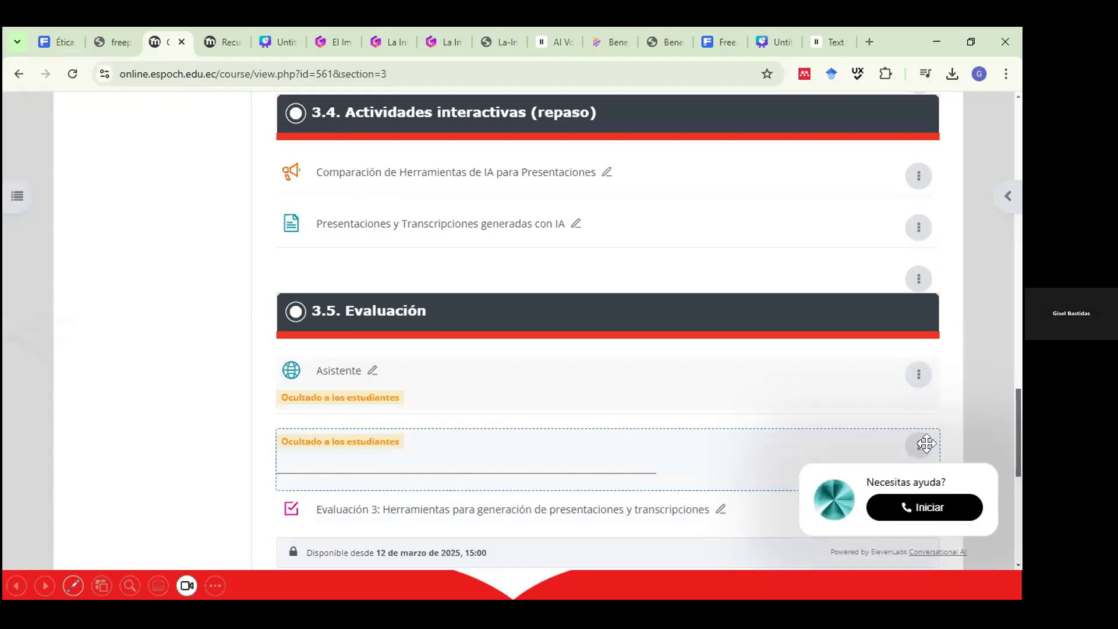
scroll(923, 446, up, 5)
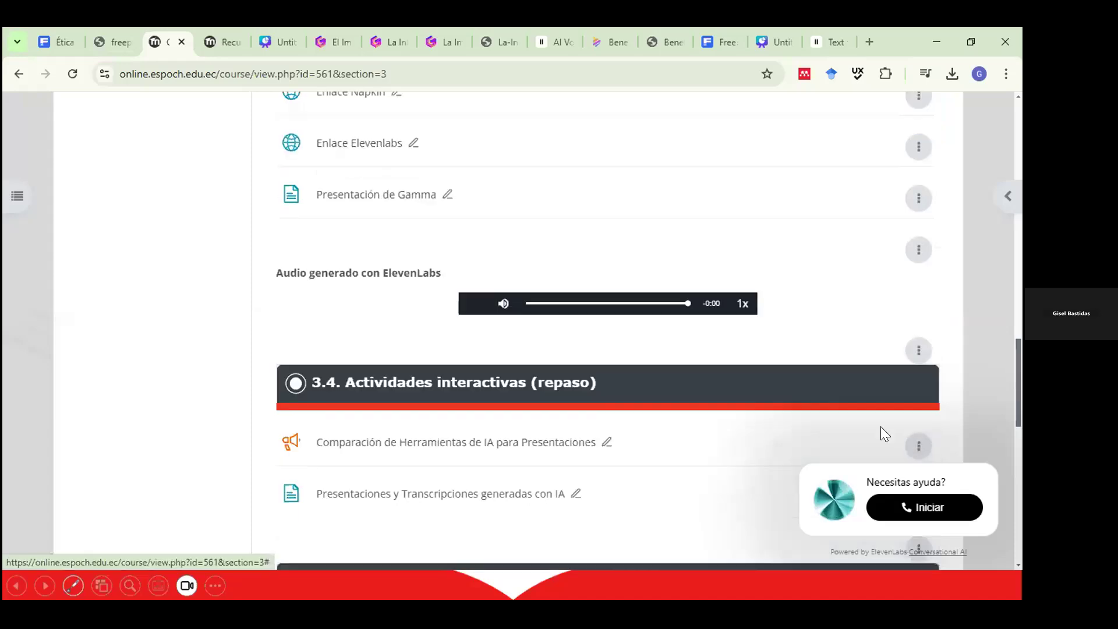
scroll(818, 355, up, 15)
scroll(806, 356, up, 2)
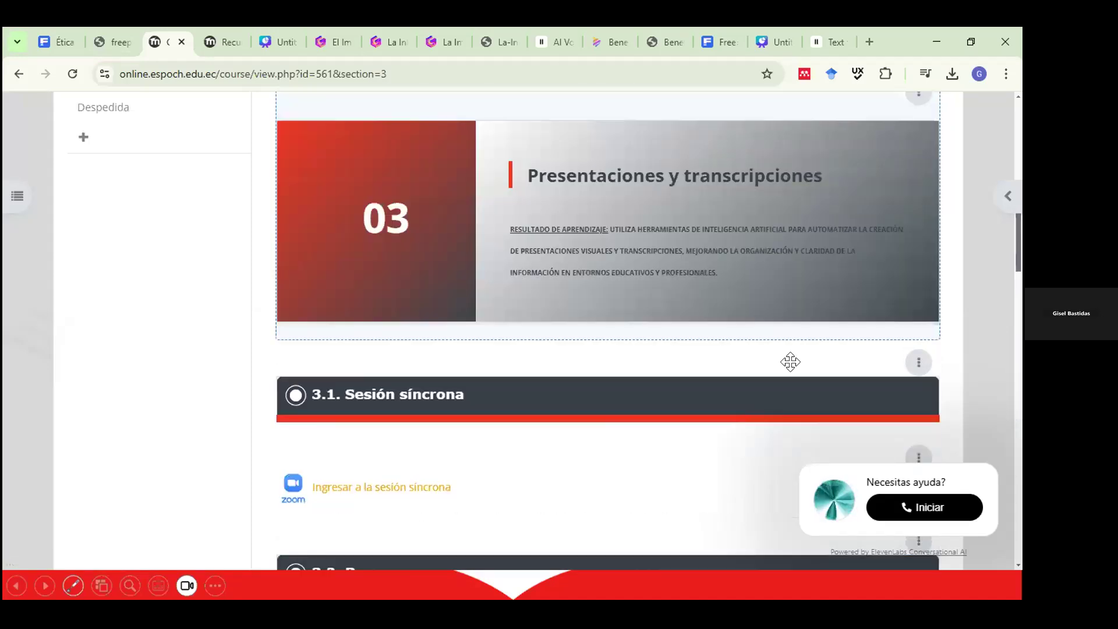
scroll(786, 367, down, 15)
scroll(897, 436, down, 10)
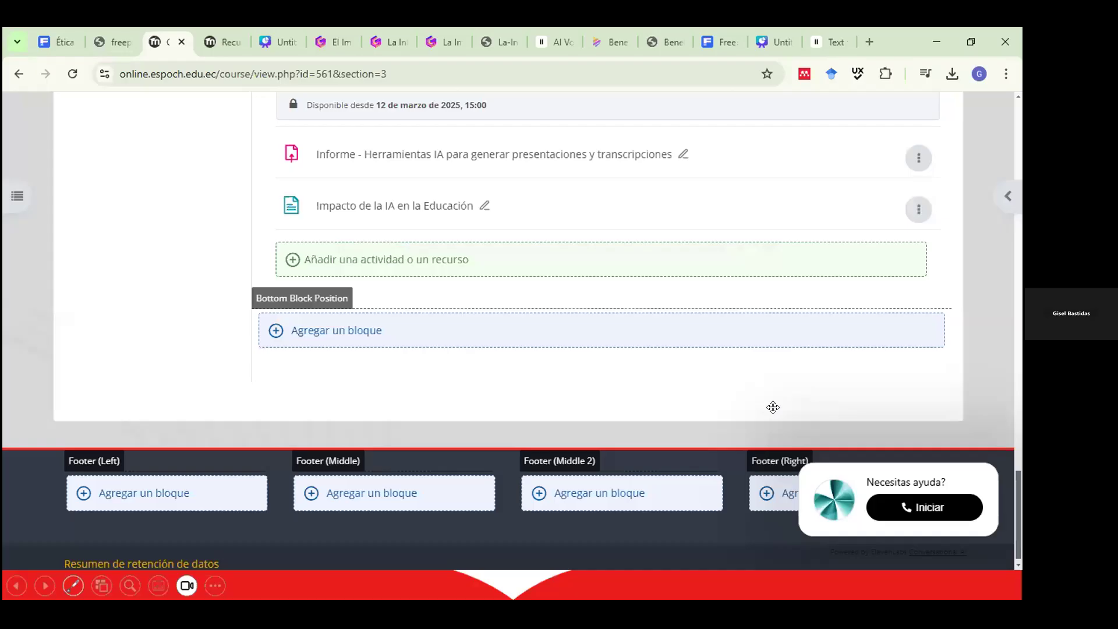
scroll(770, 406, up, 5)
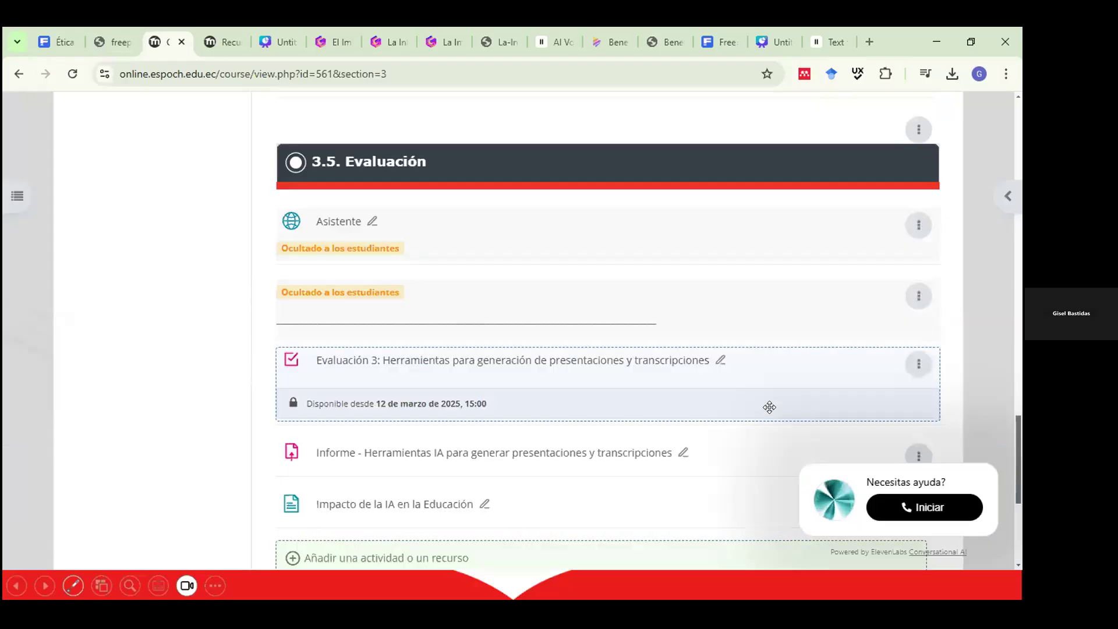
click(917, 299)
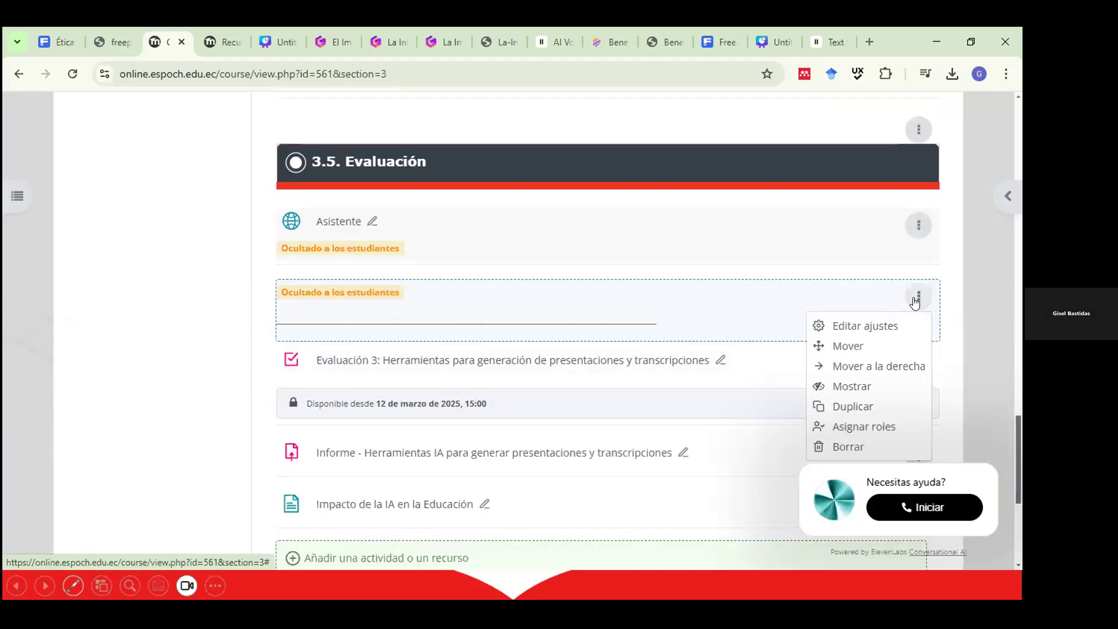
click(839, 381)
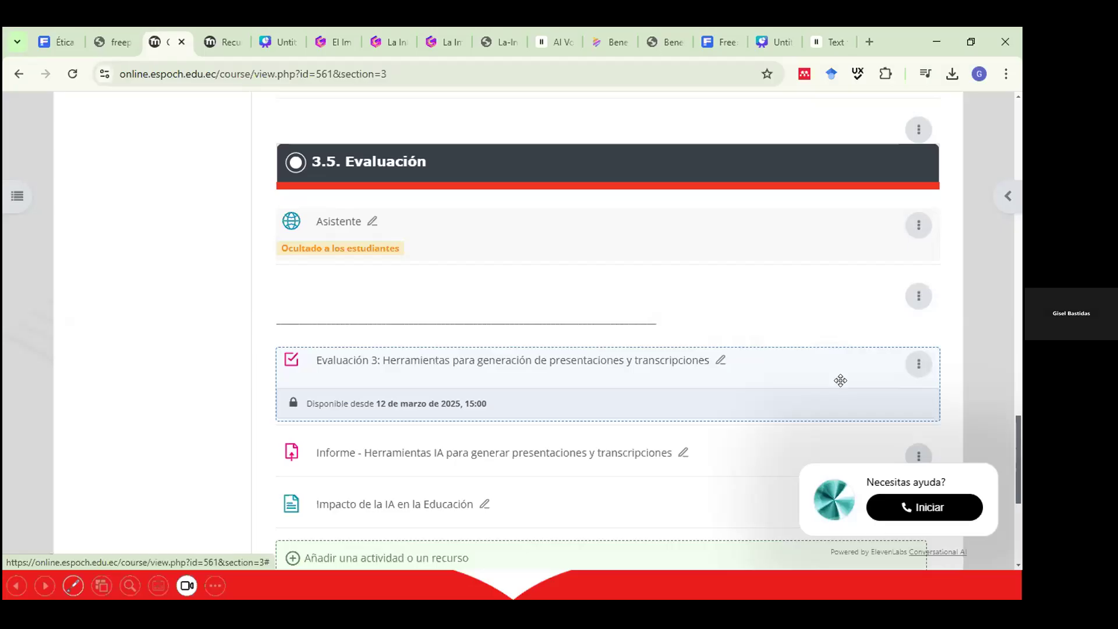
scroll(841, 384, down, 1)
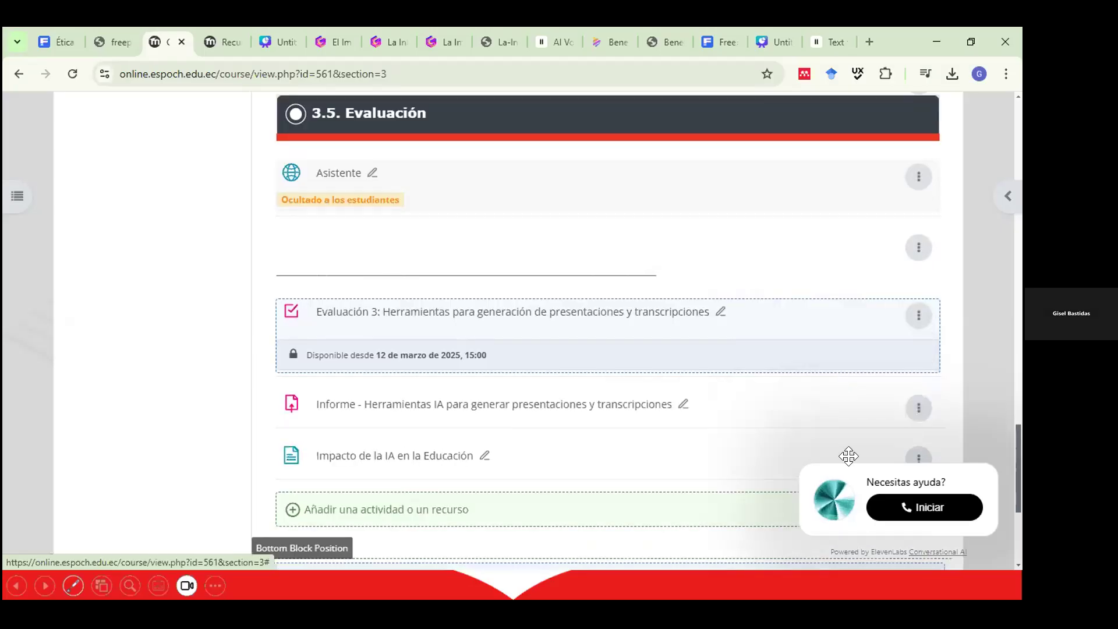
scroll(850, 460, down, 1)
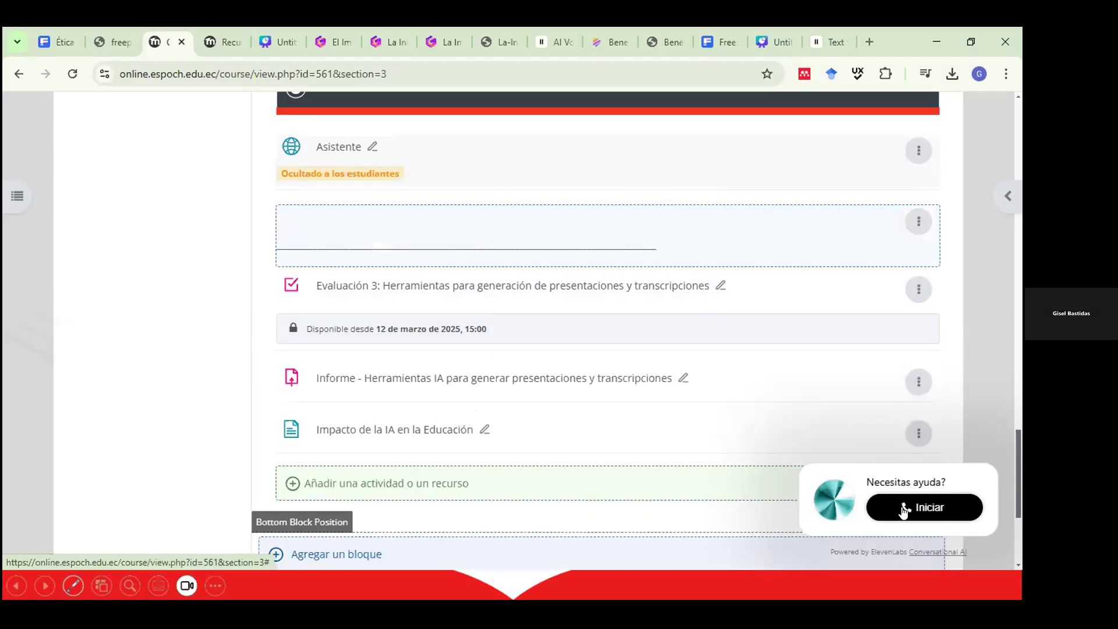
Call the embedded help assistant, accept its terms, talk with it, then hang up.
click(903, 511)
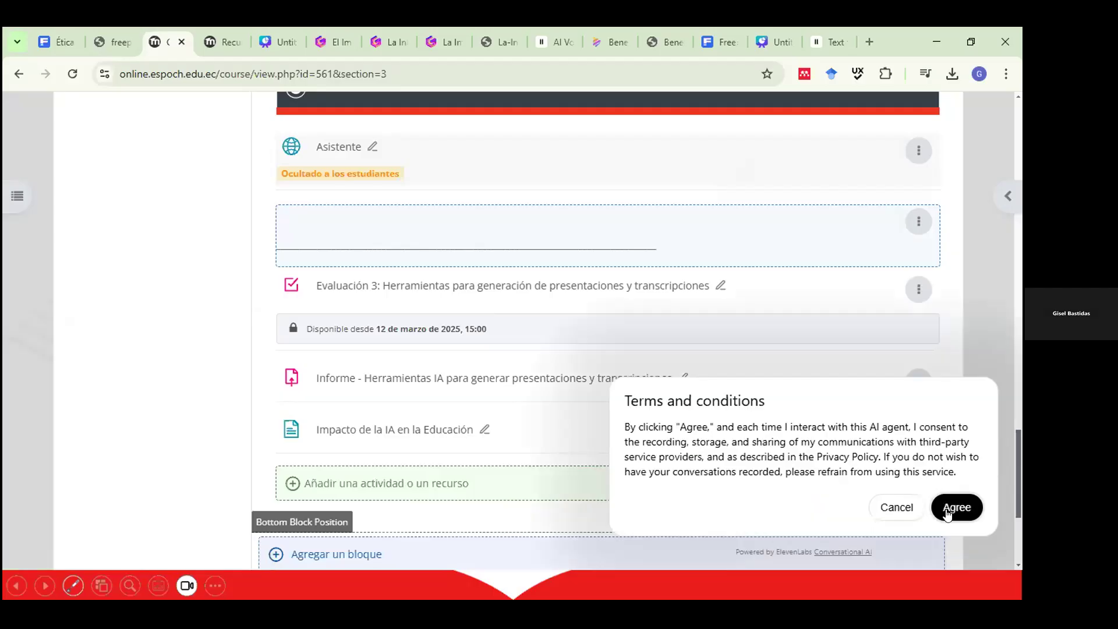
click(948, 511)
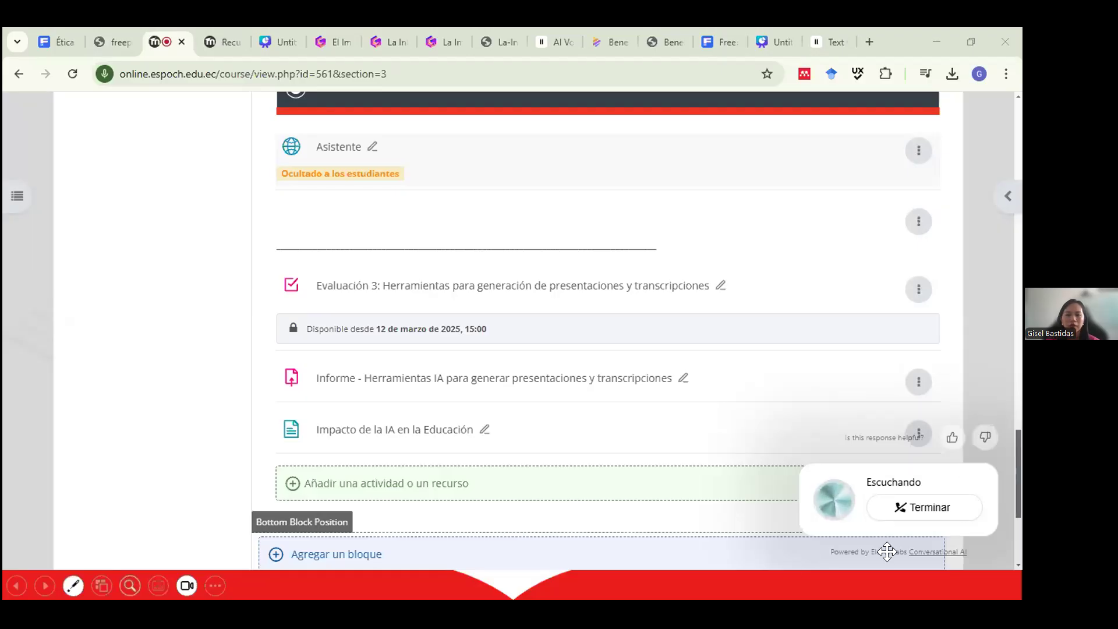
click(913, 513)
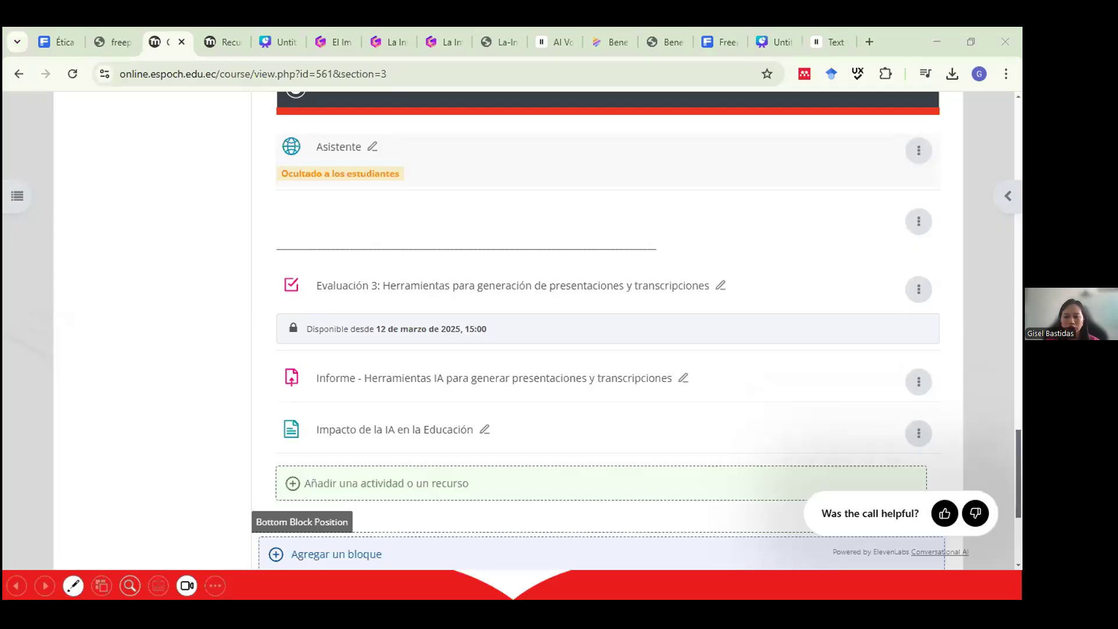
Replace the agent's system prompt with 'Eres profesor universitario', correcting the typo in 'Eres'.
click(402, 475)
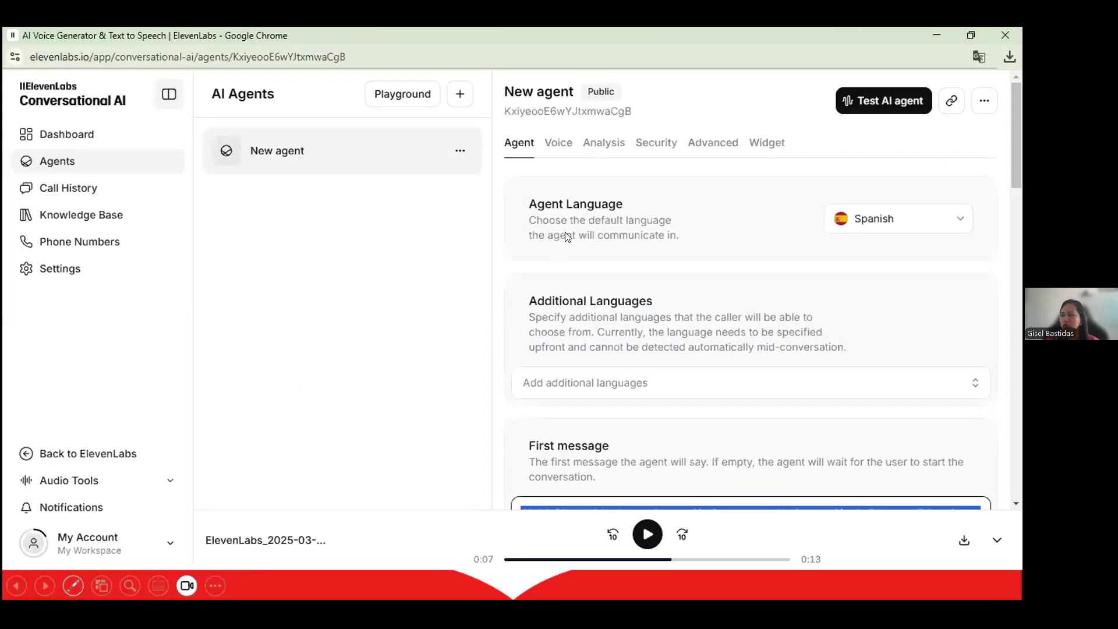
scroll(564, 231, down, 5)
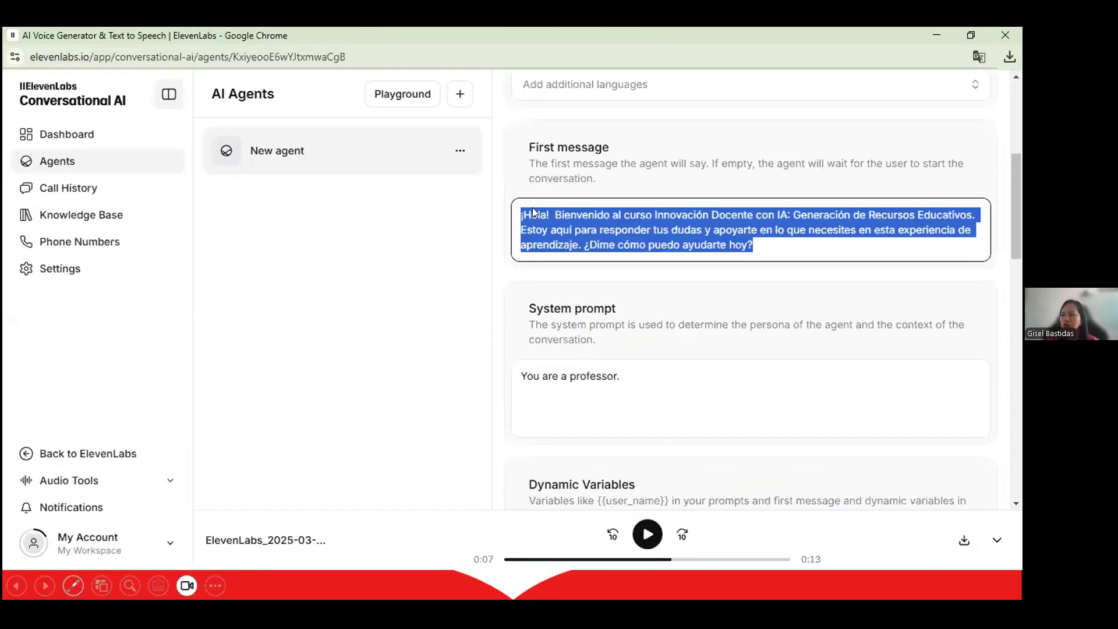
click(574, 217)
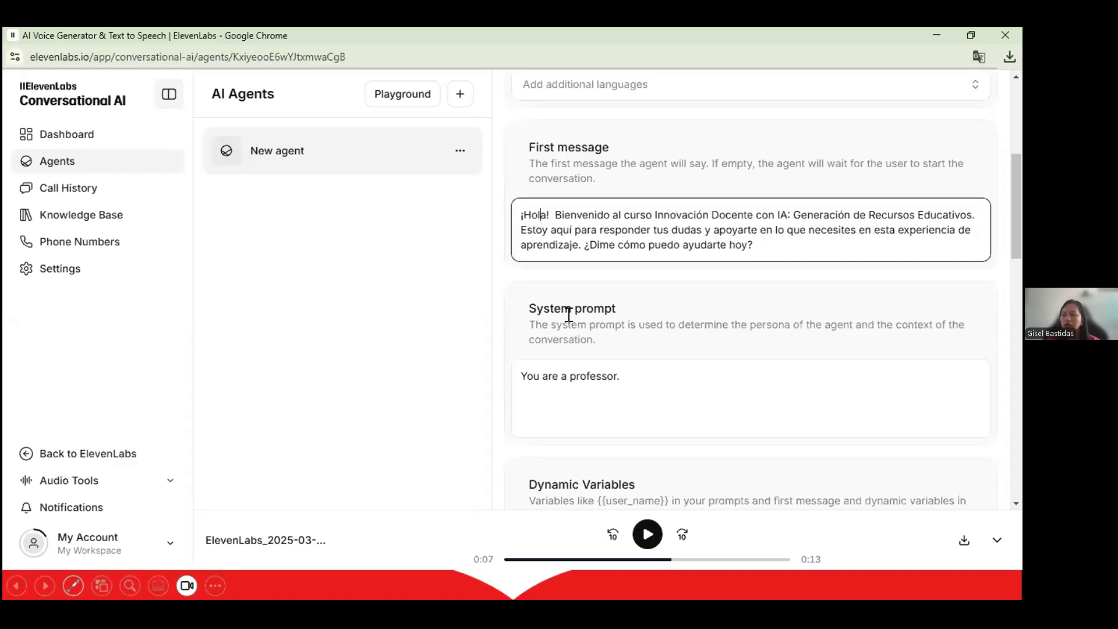
click(483, 374)
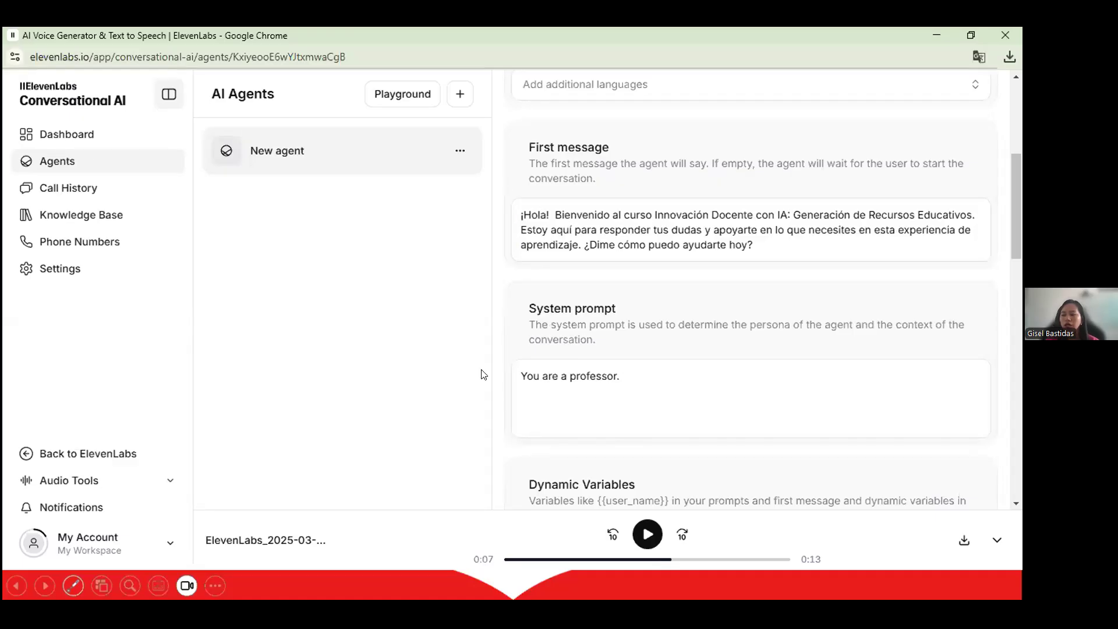
triple_click(526, 389)
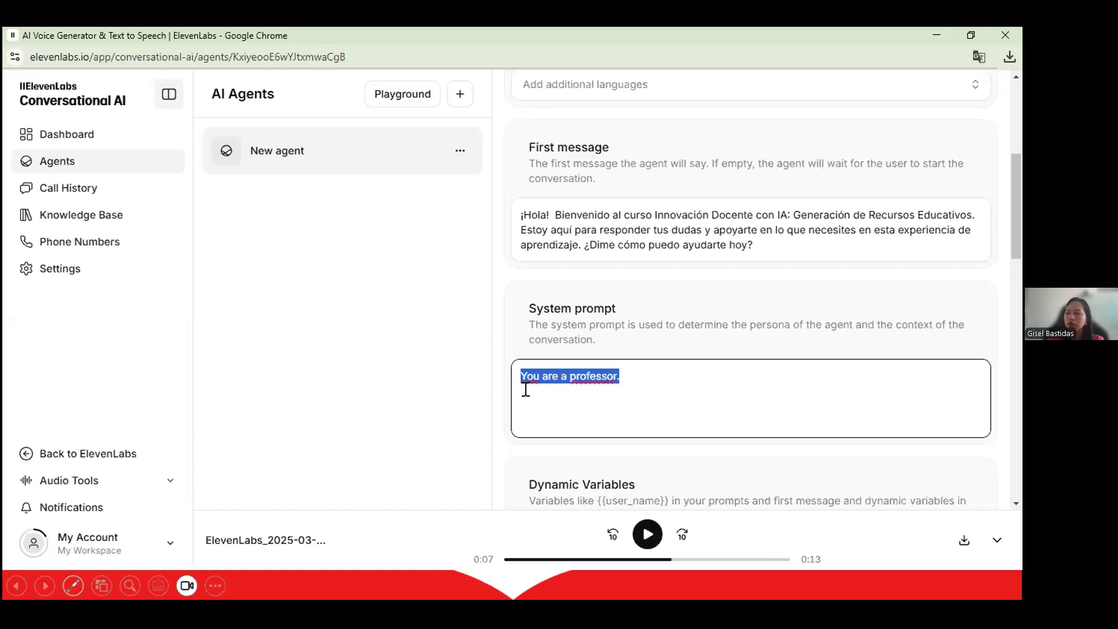
text(Erees profesor)
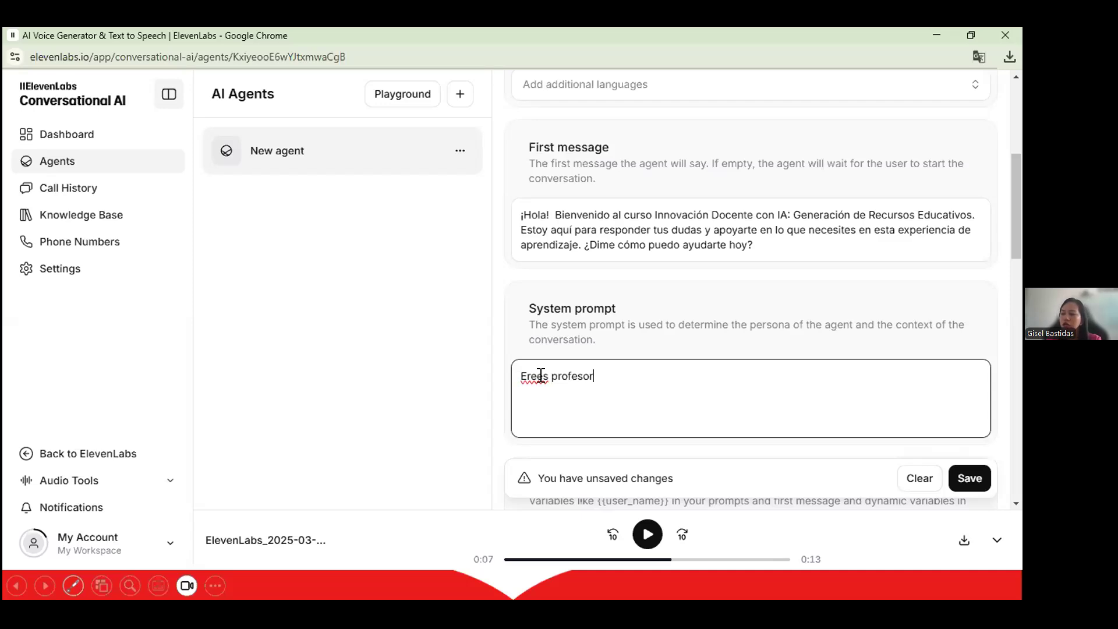
click(543, 376)
text(})
key(BackSpace)
key(BackSpace)
click(602, 376)
text(universitario)
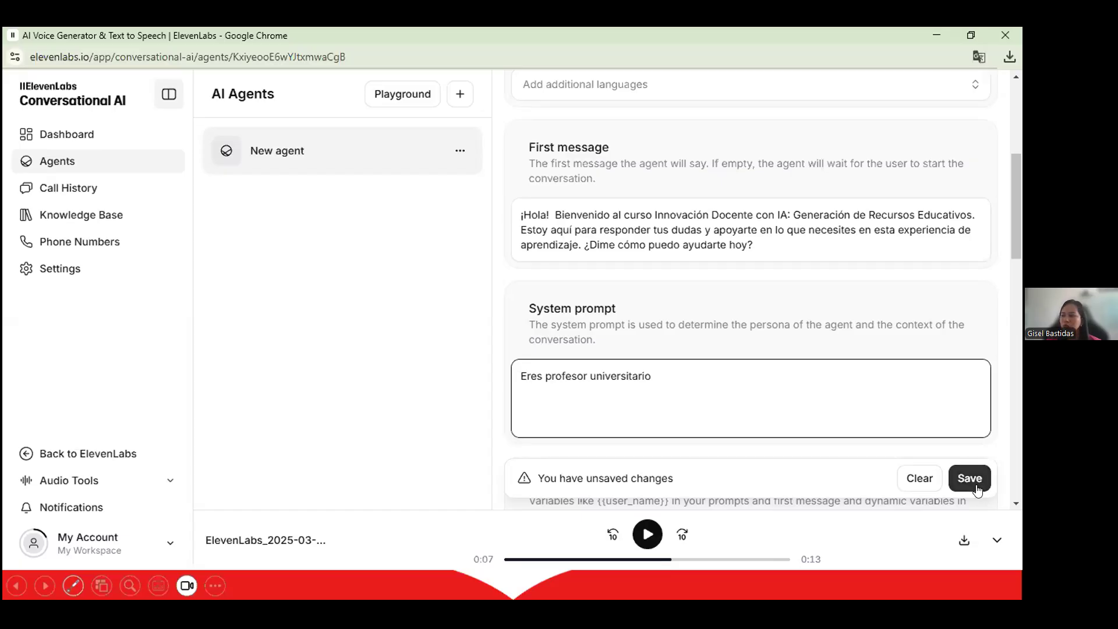
Save the new system prompt and review the rest of the agent settings.
click(972, 482)
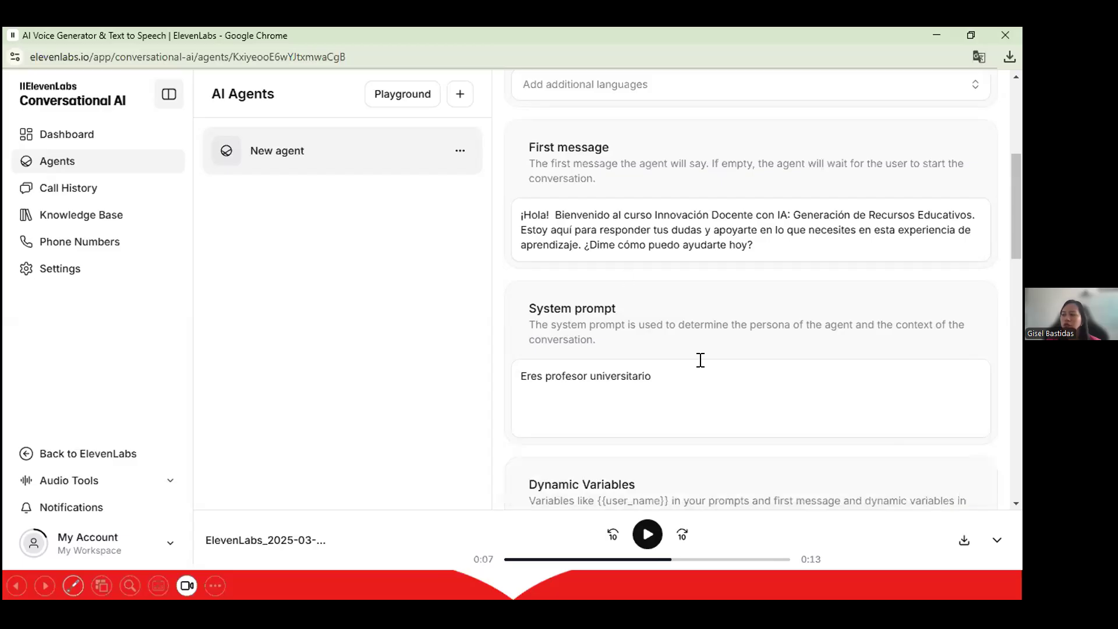
scroll(701, 360, down, 4)
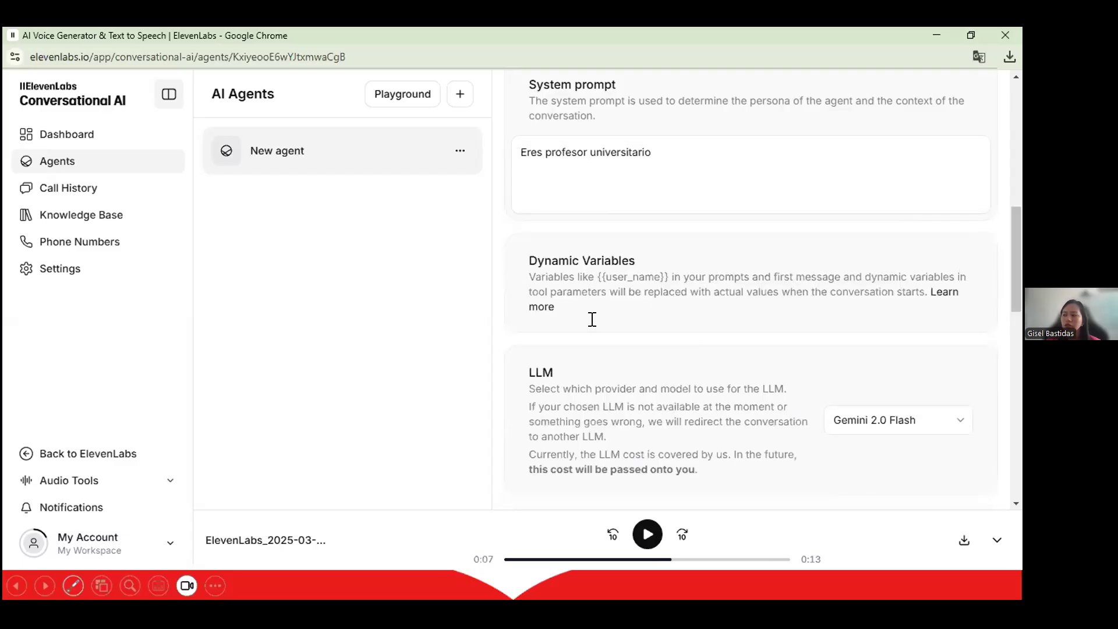
scroll(592, 319, up, 1)
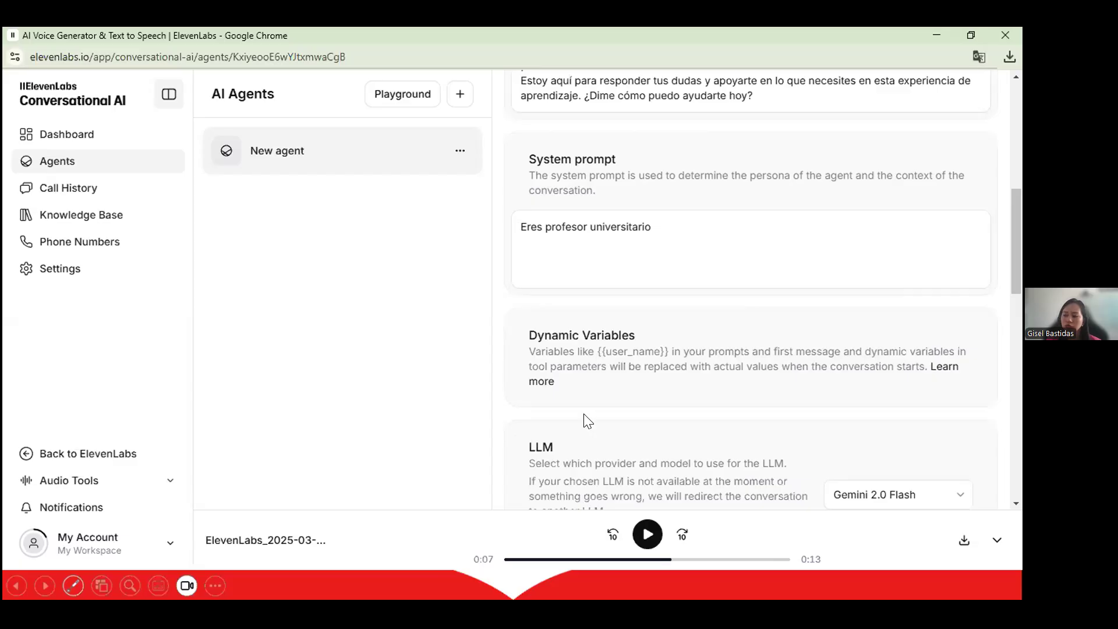
scroll(669, 330, down, 2)
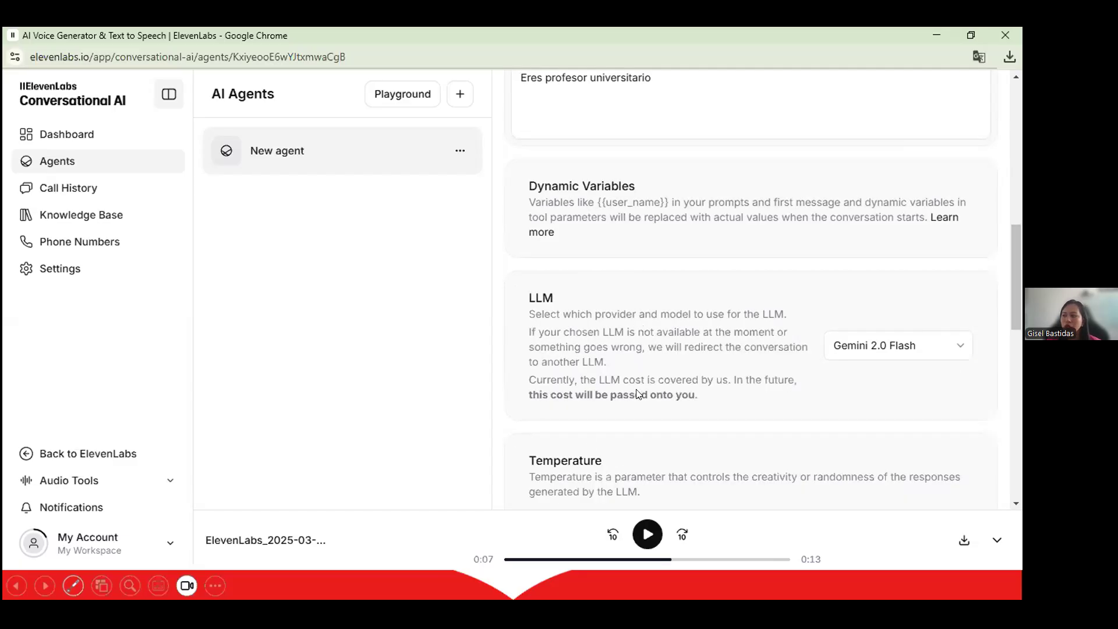
scroll(636, 392, down, 2)
scroll(768, 167, down, 1)
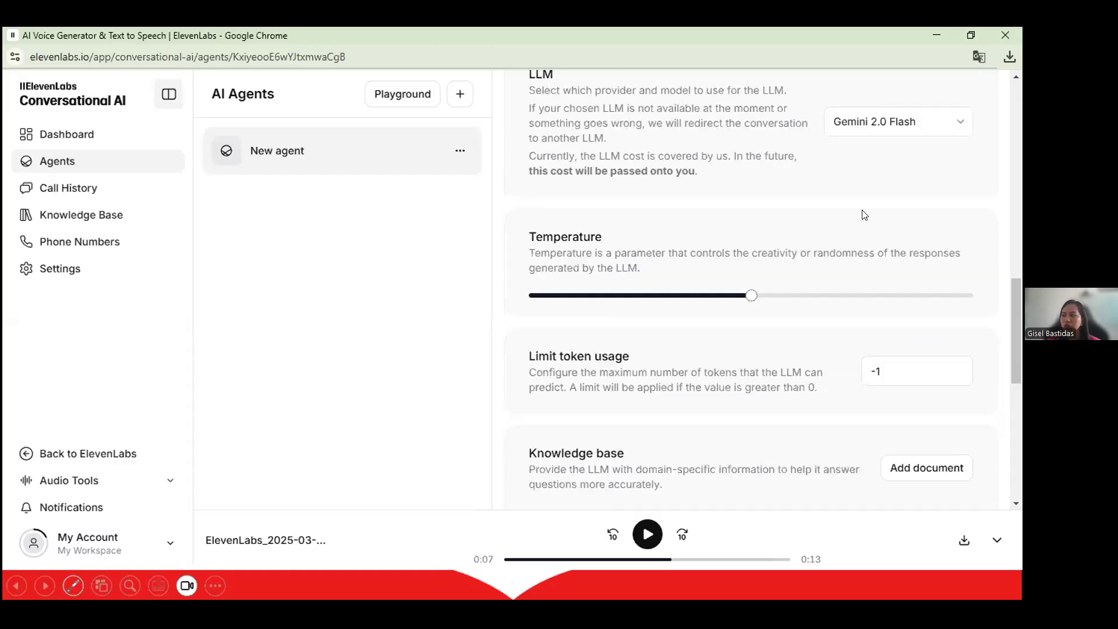
scroll(863, 215, up, 2)
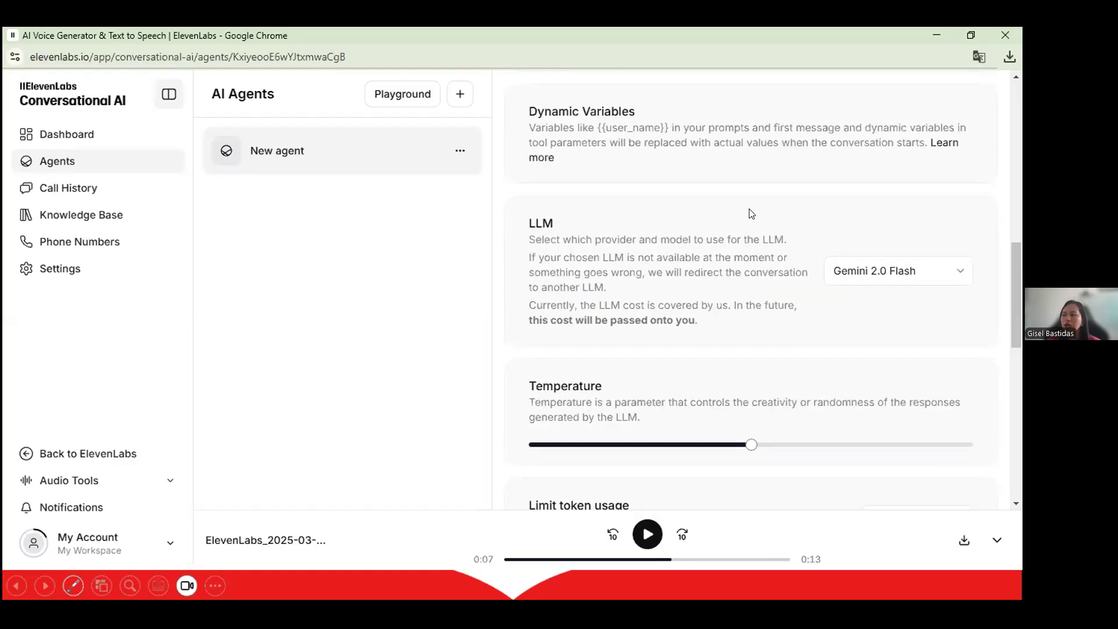
scroll(751, 212, down, 5)
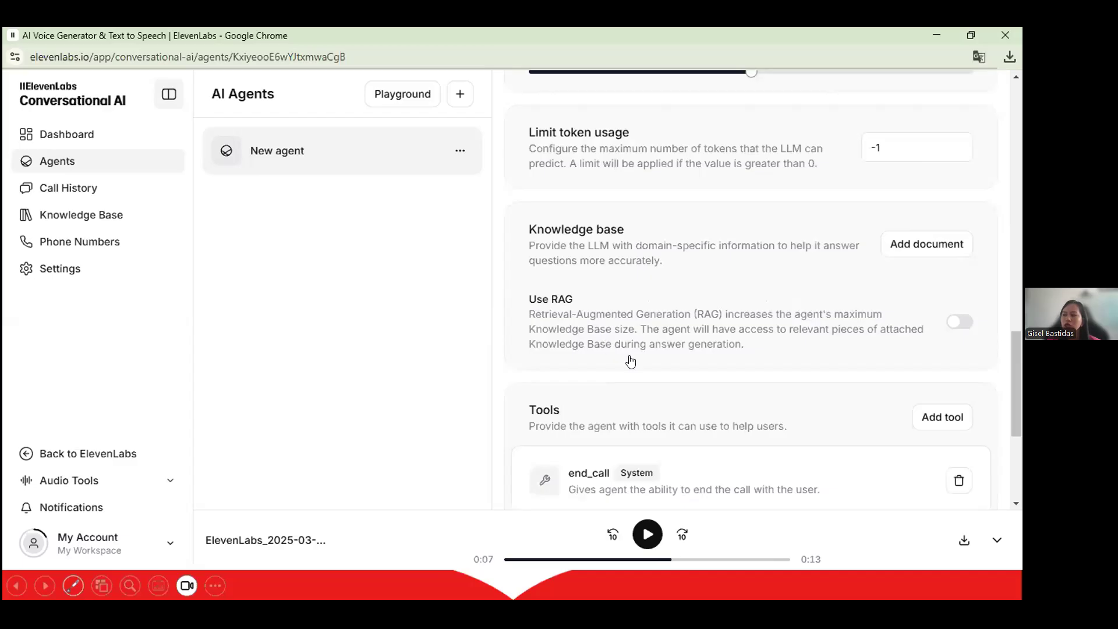
scroll(582, 291, down, 2)
scroll(571, 277, down, 2)
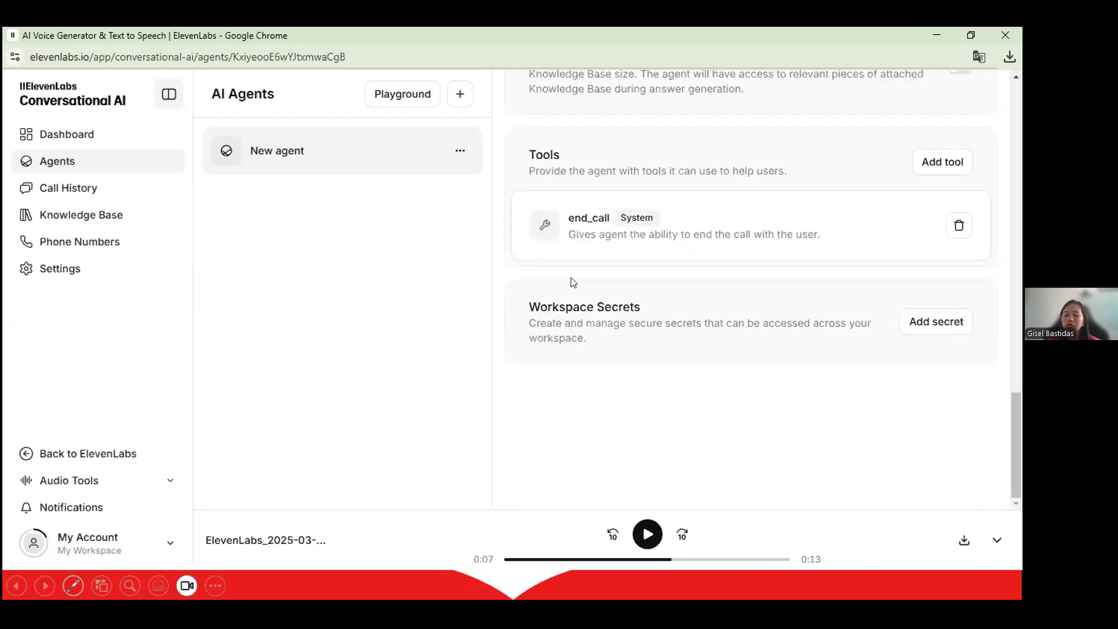
scroll(570, 283, up, 8)
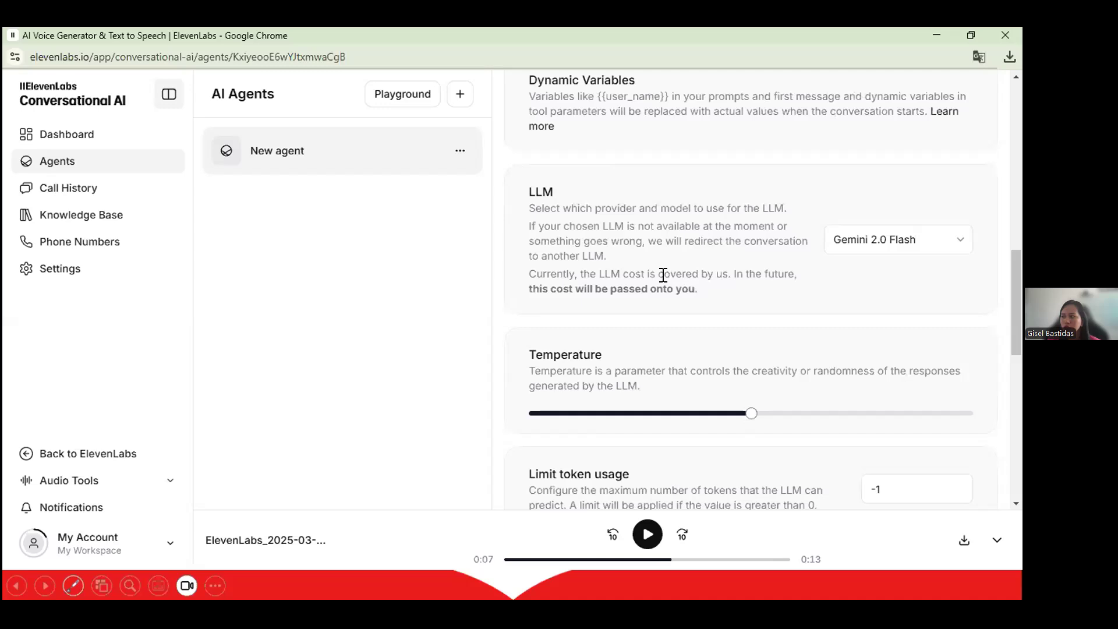
scroll(663, 275, up, 3)
scroll(583, 177, up, 5)
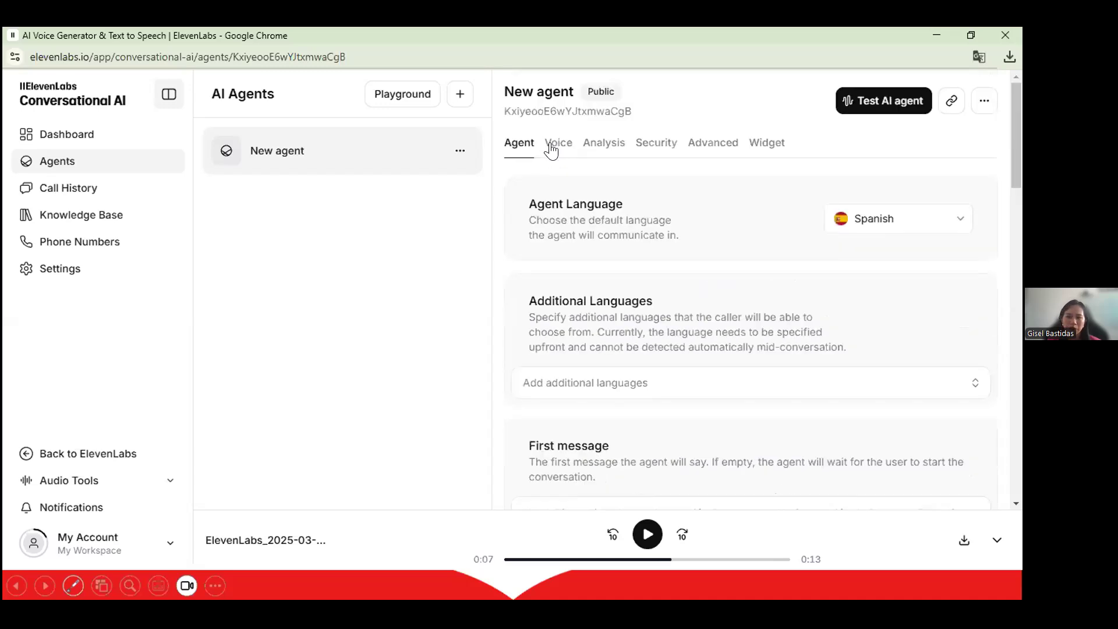
click(558, 144)
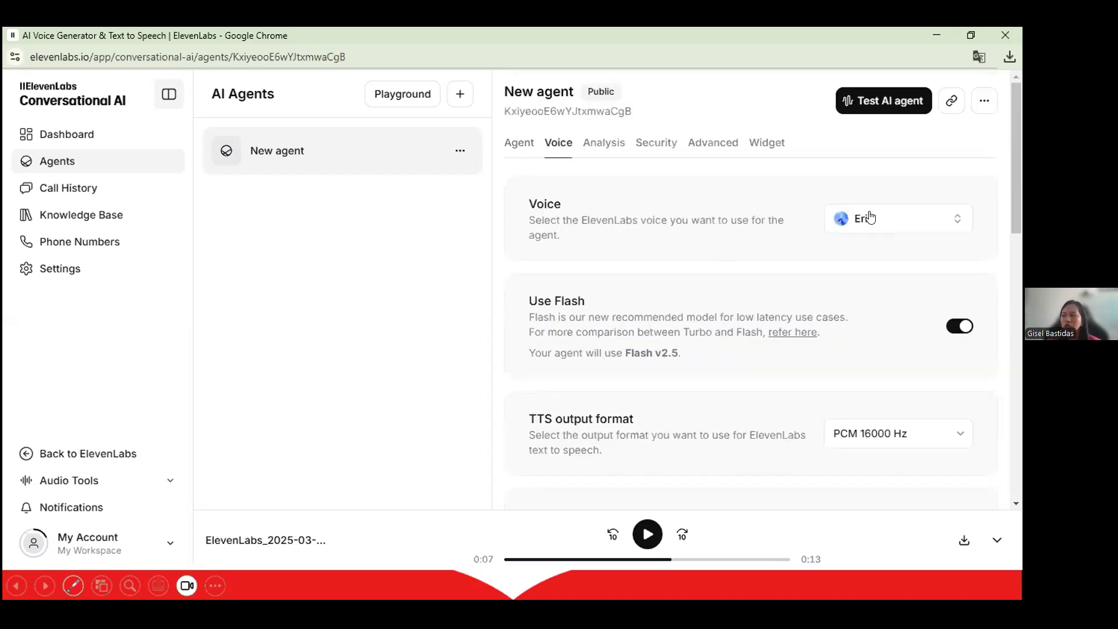
click(870, 218)
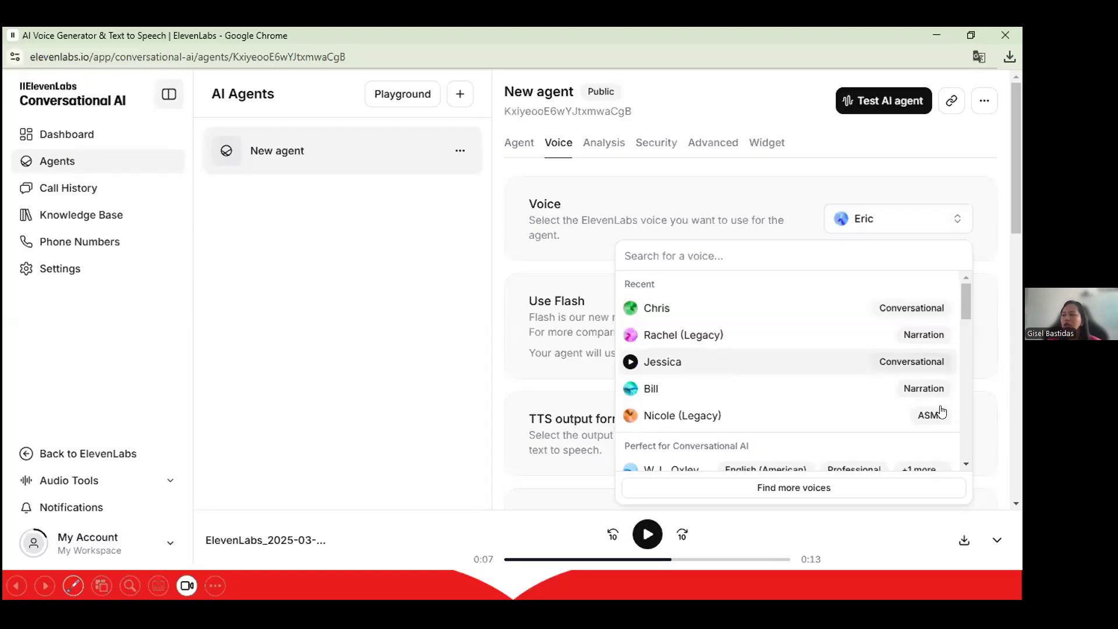
scroll(687, 348, down, 3)
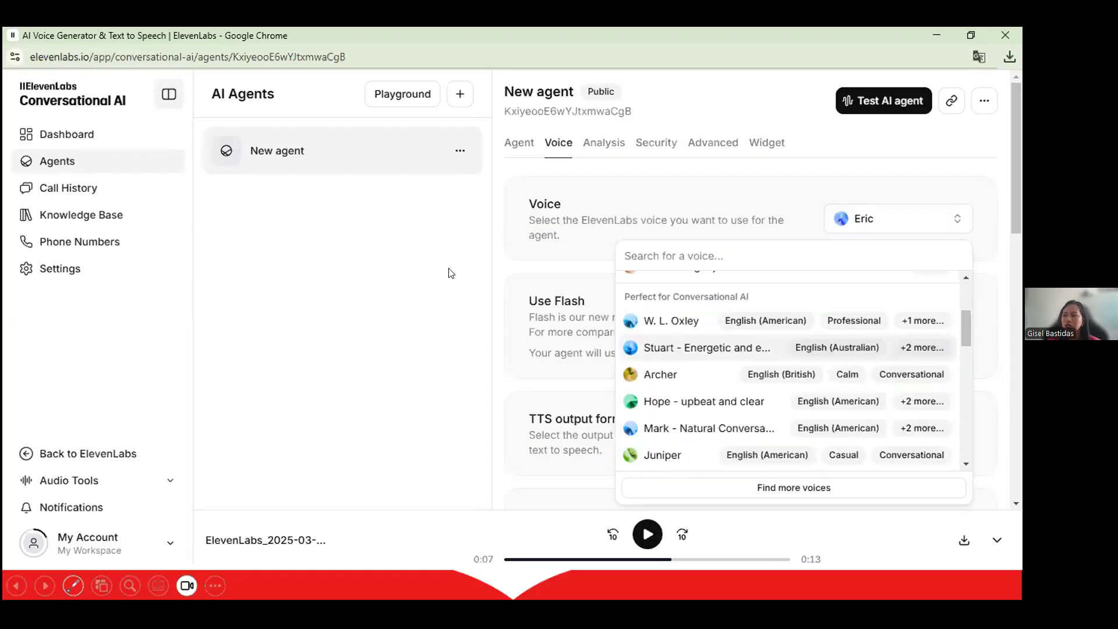
click(509, 301)
scroll(510, 301, down, 1)
scroll(509, 301, down, 2)
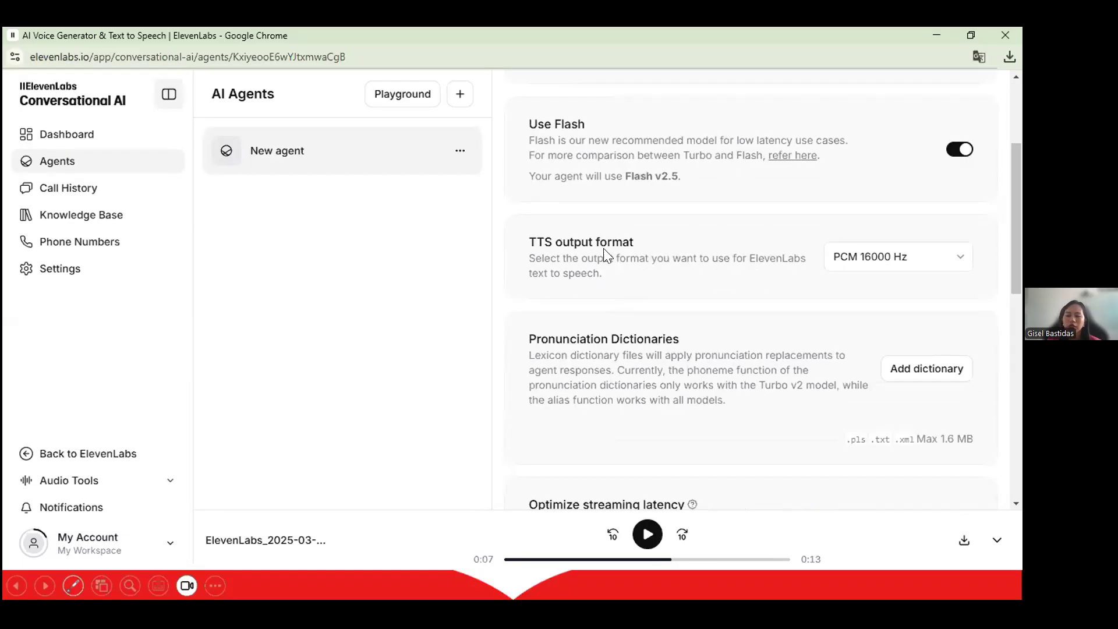
scroll(603, 248, down, 1)
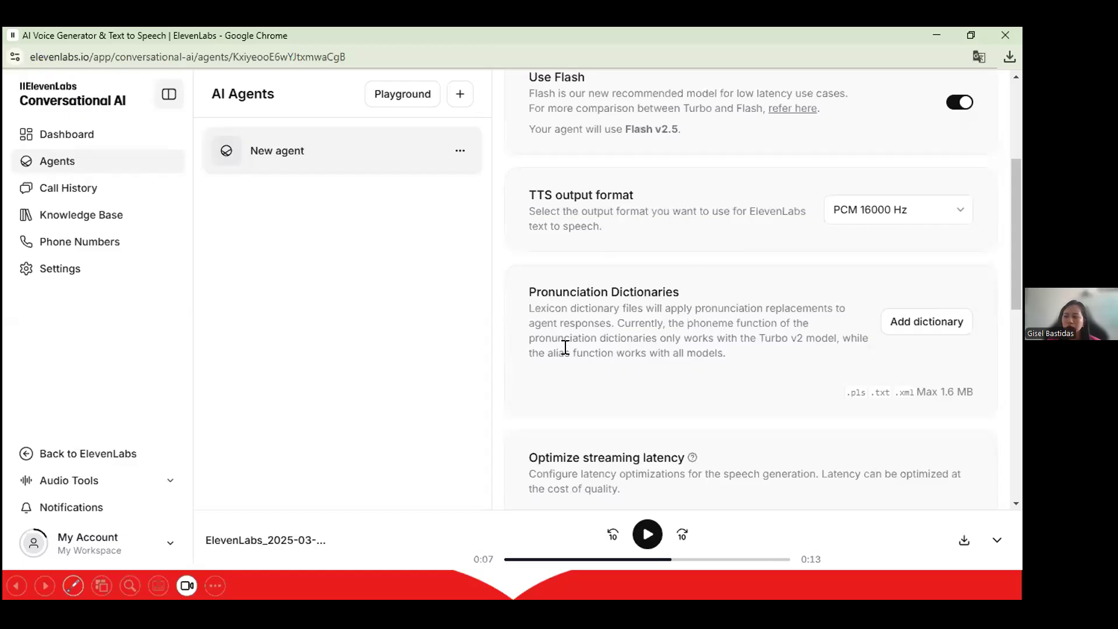
scroll(680, 263, down, 3)
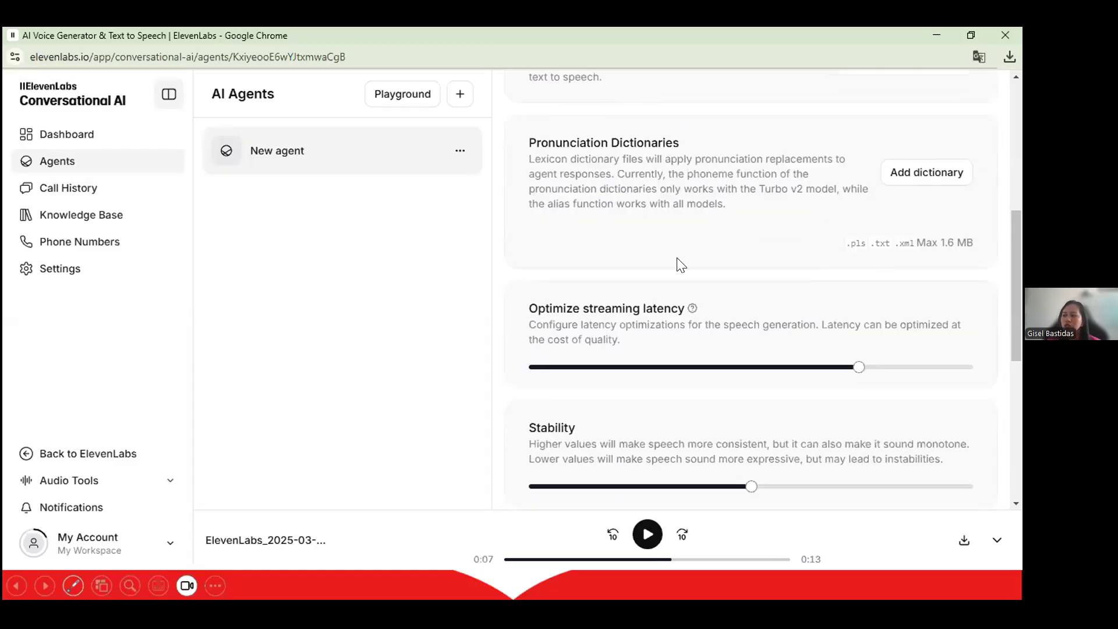
scroll(680, 263, down, 3)
scroll(679, 264, down, 5)
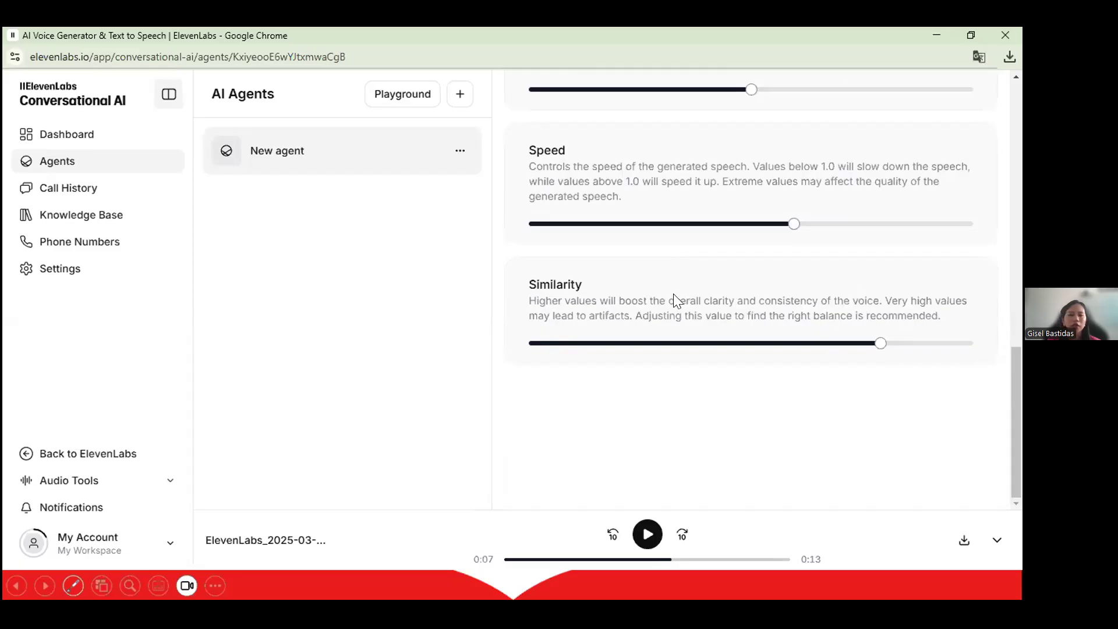
scroll(674, 300, up, 6)
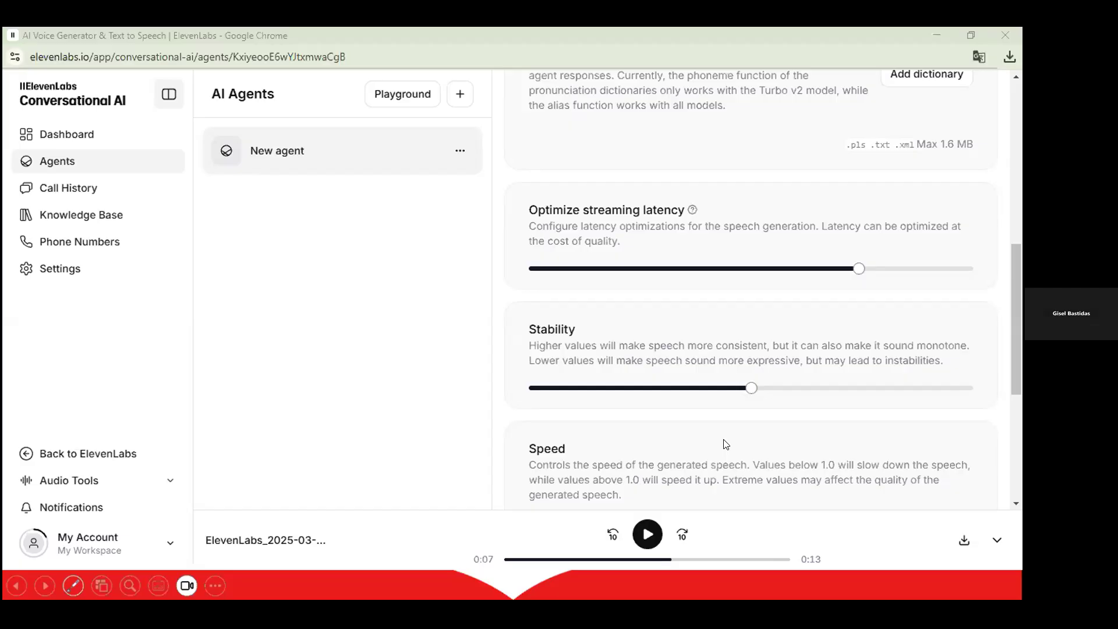
scroll(726, 445, up, 10)
scroll(655, 155, up, 1)
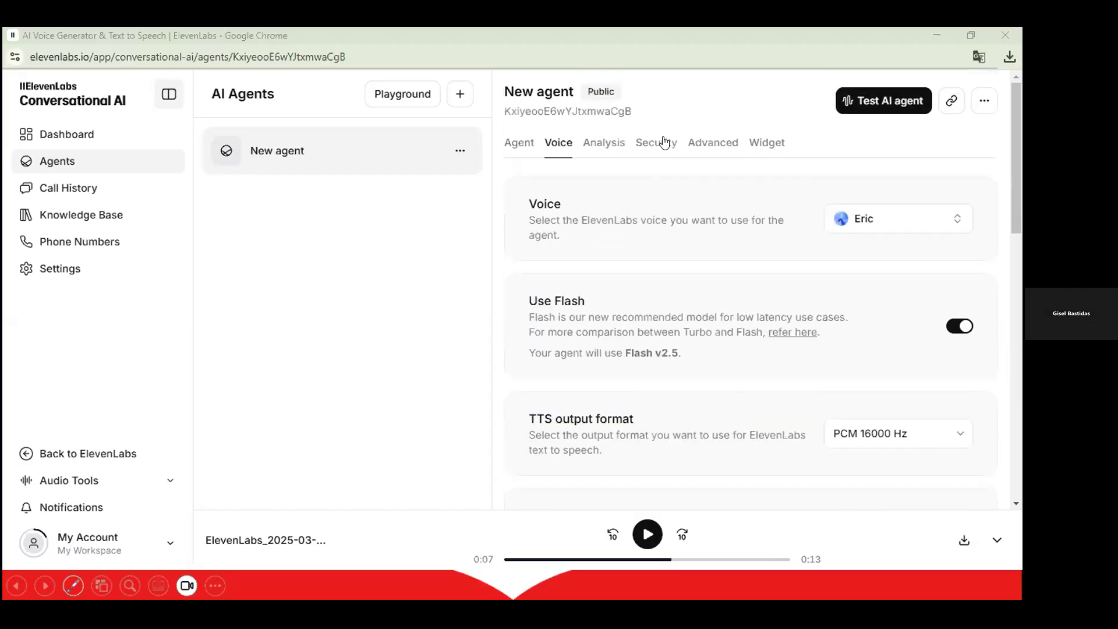
Look over the Analysis tab, then the Advanced tab's client events and privacy settings.
click(606, 144)
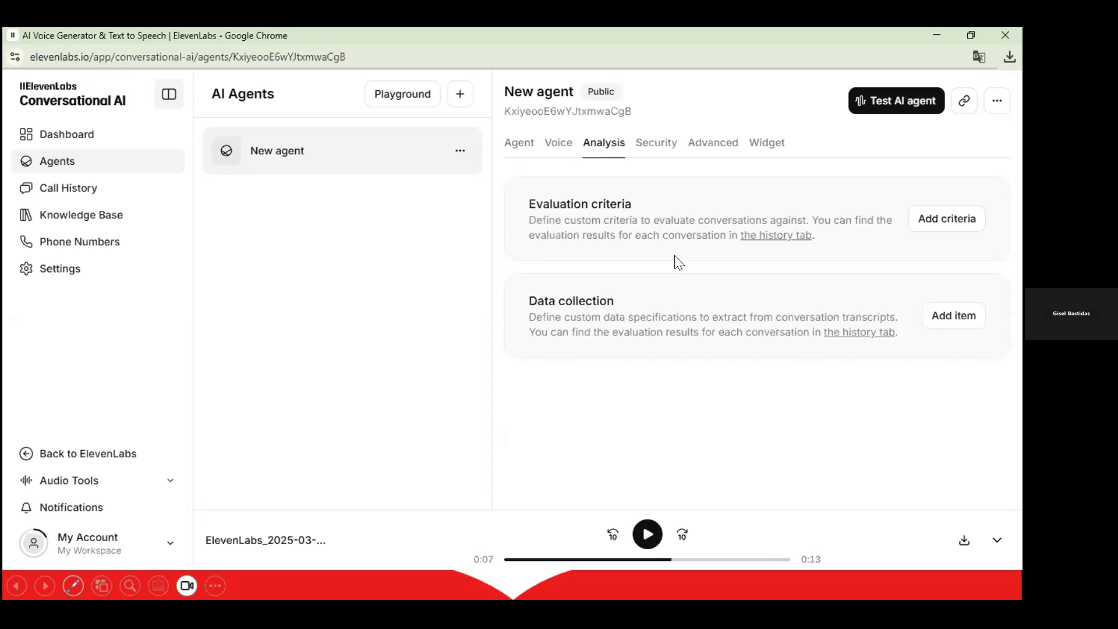
click(703, 146)
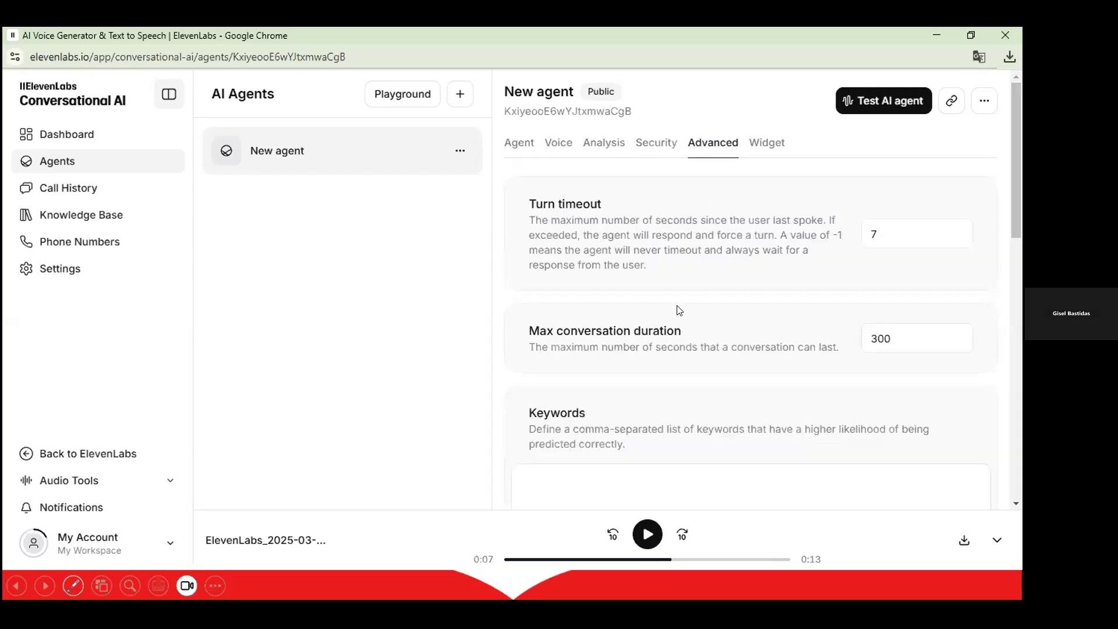
scroll(679, 310, down, 5)
scroll(679, 311, down, 4)
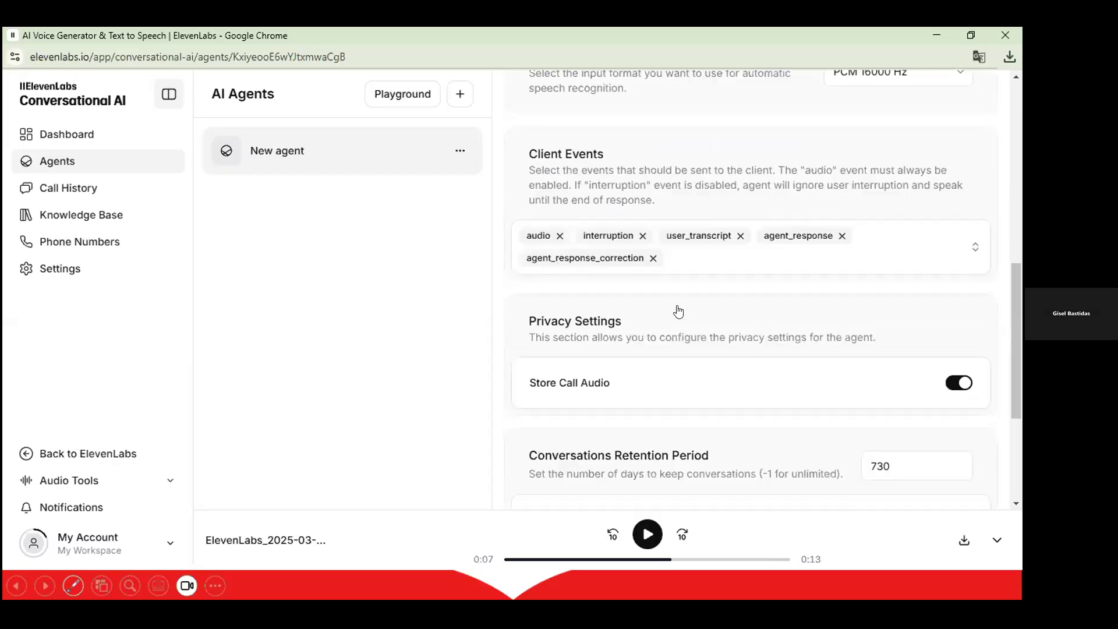
scroll(677, 309, down, 3)
scroll(616, 232, up, 3)
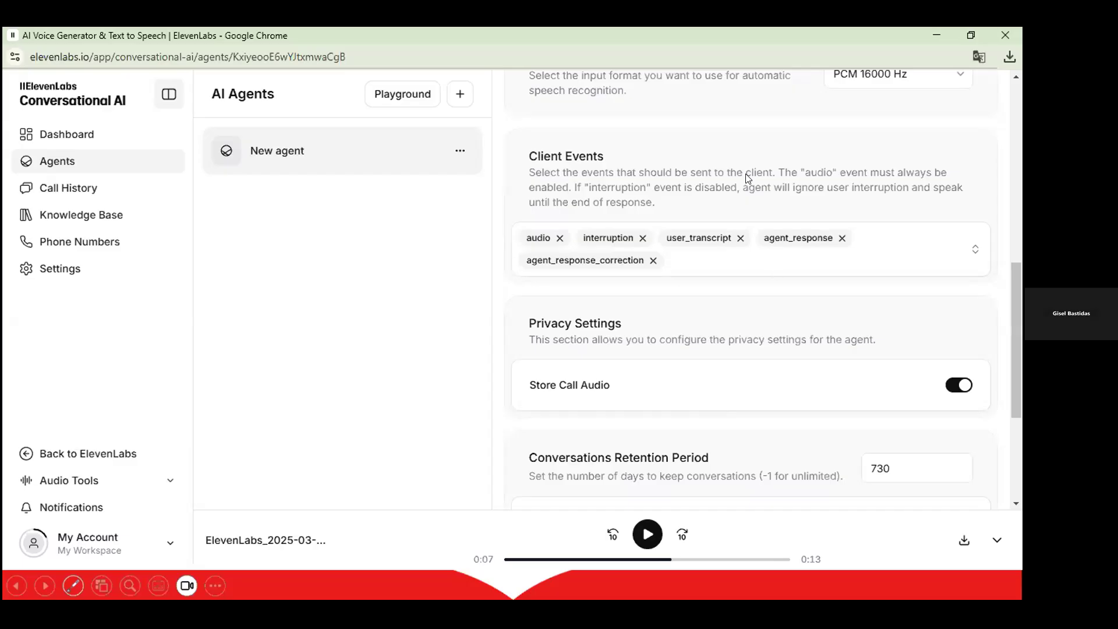
scroll(775, 272, up, 10)
On the Agent tab, preview Knowledge base Add document URL and Text options, then cancel.
click(513, 145)
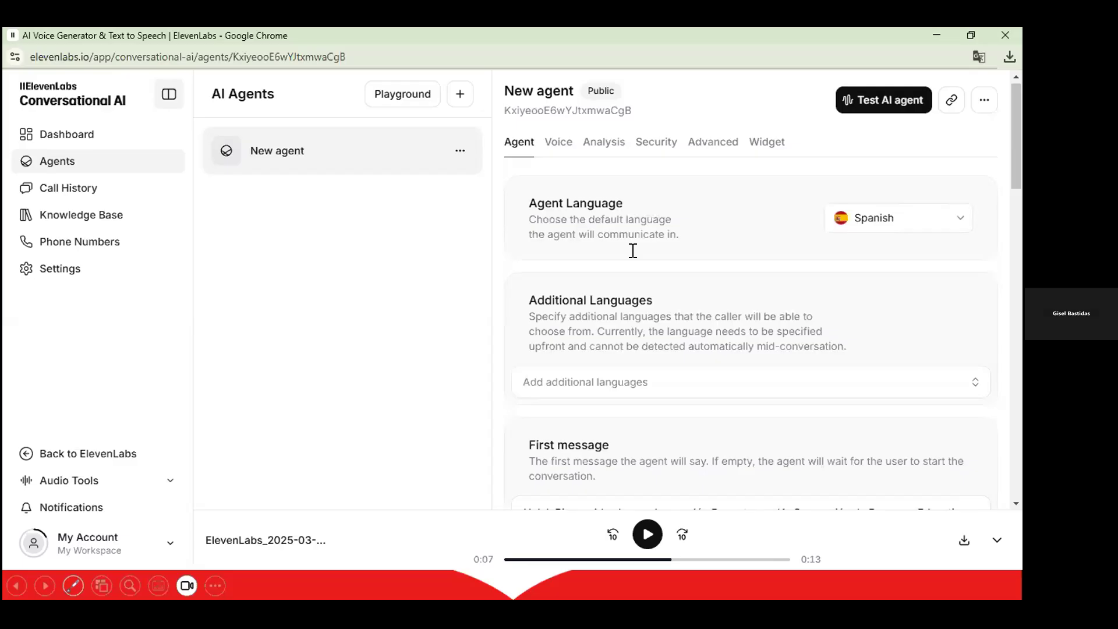
scroll(633, 251, down, 12)
scroll(635, 256, down, 1)
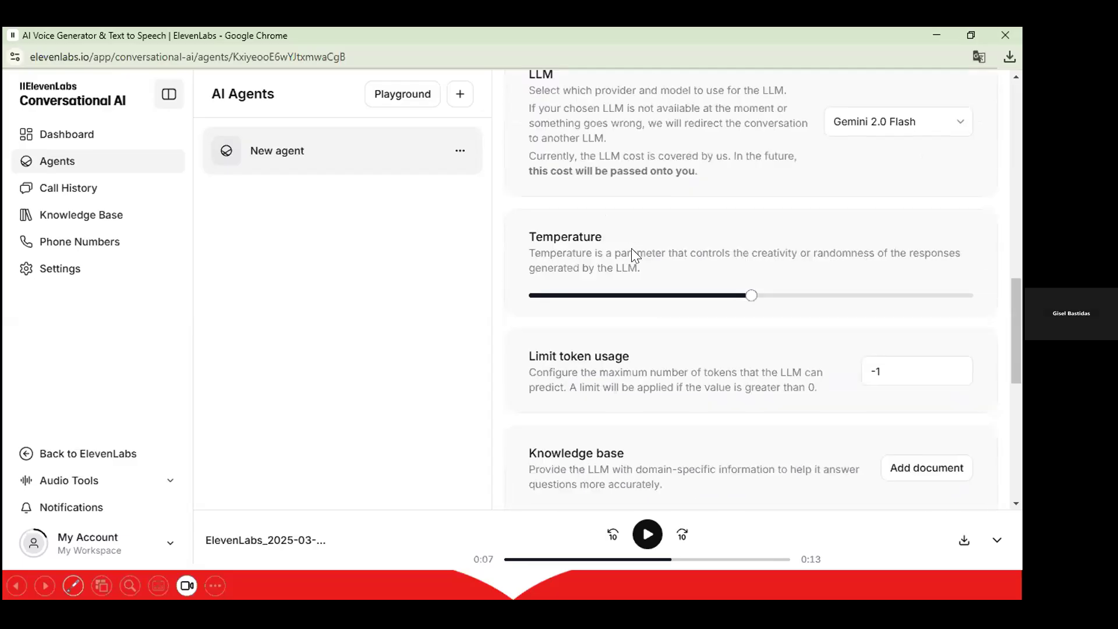
scroll(633, 250, down, 2)
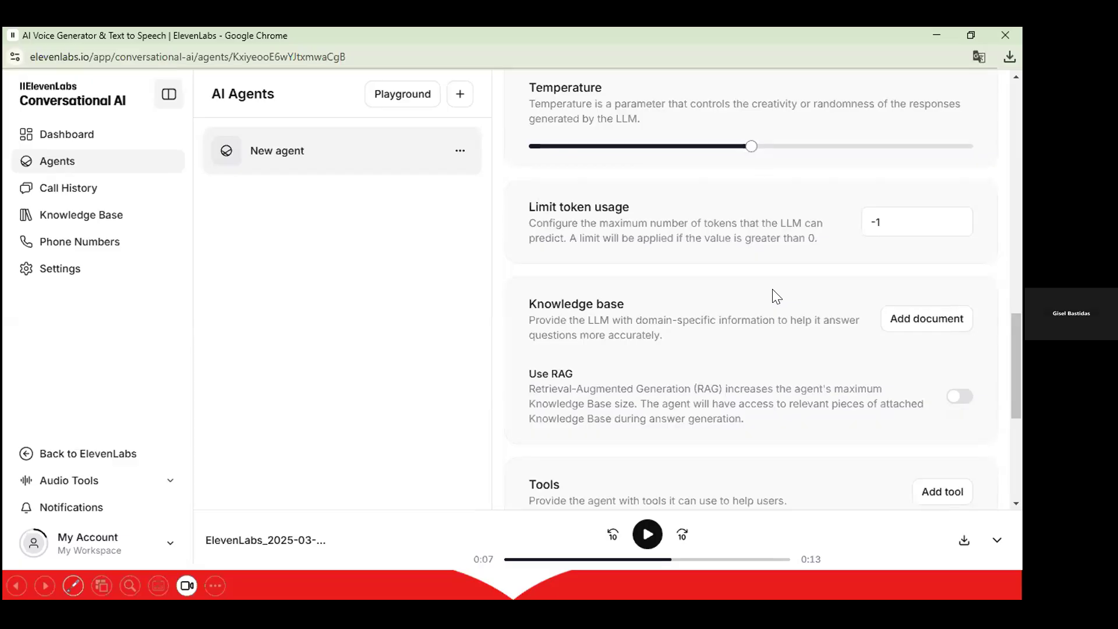
click(926, 319)
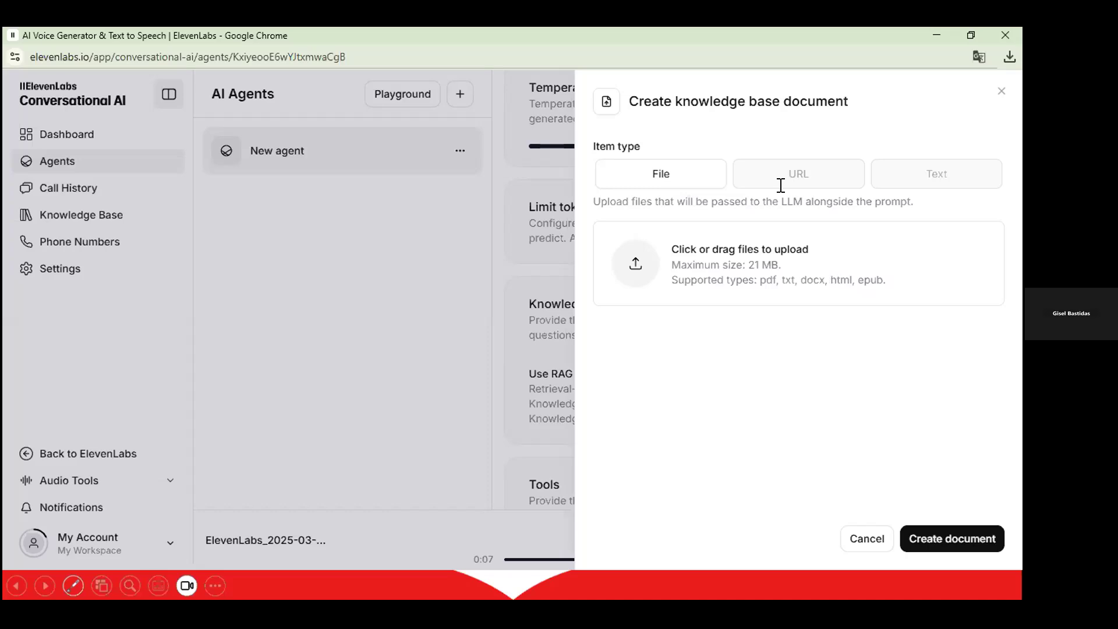
click(856, 182)
click(876, 183)
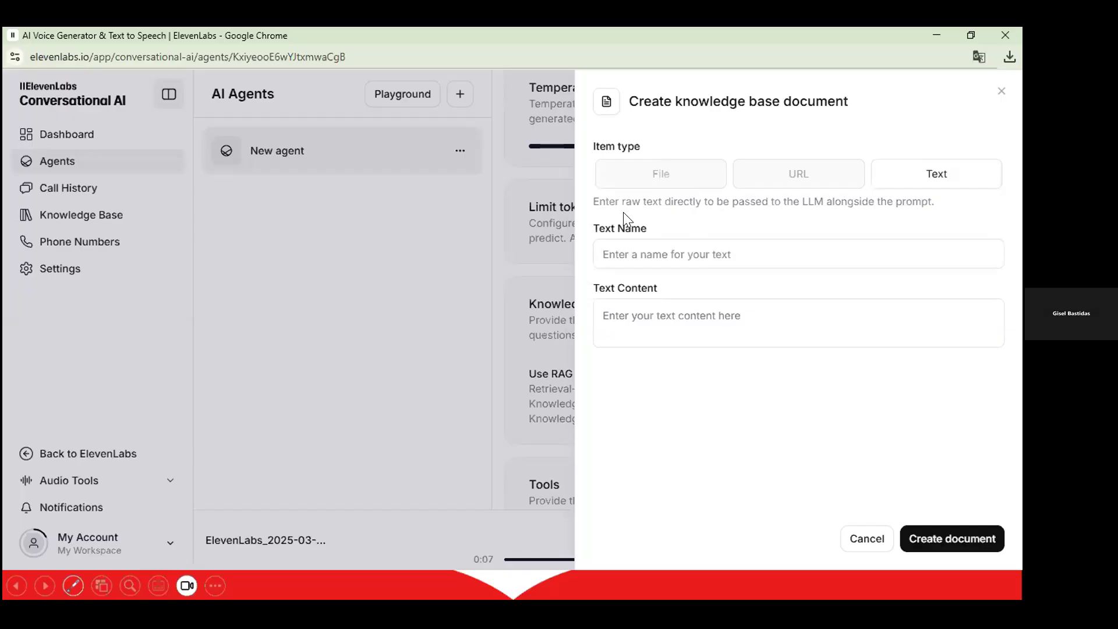
click(564, 308)
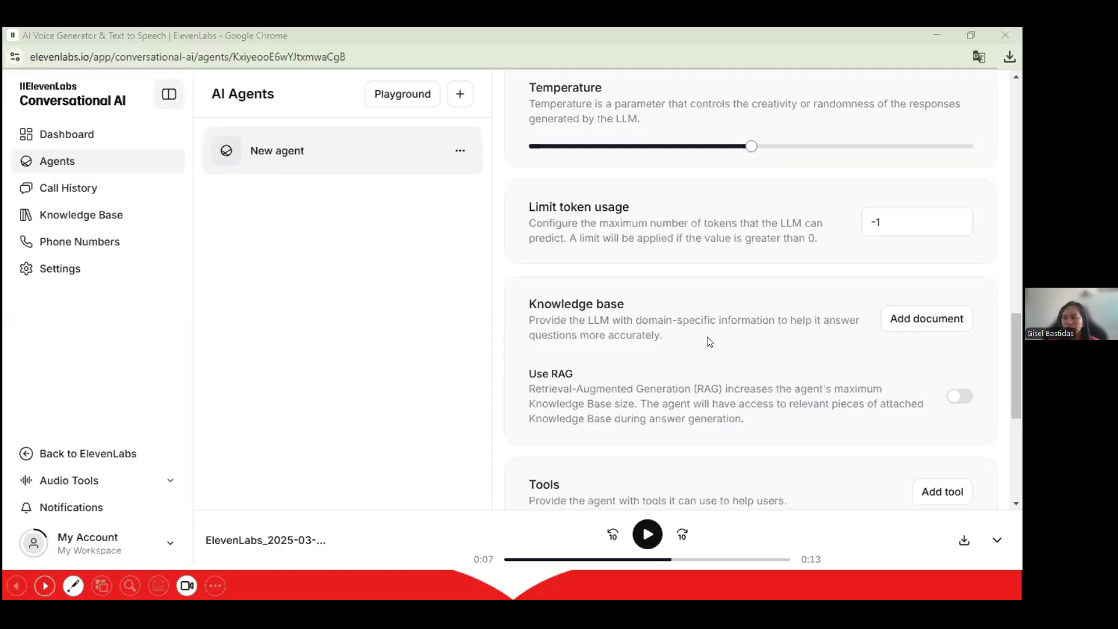
Show the agent's Widget tab with its embed code and widget preview.
scroll(710, 342, up, 7)
scroll(652, 332, up, 7)
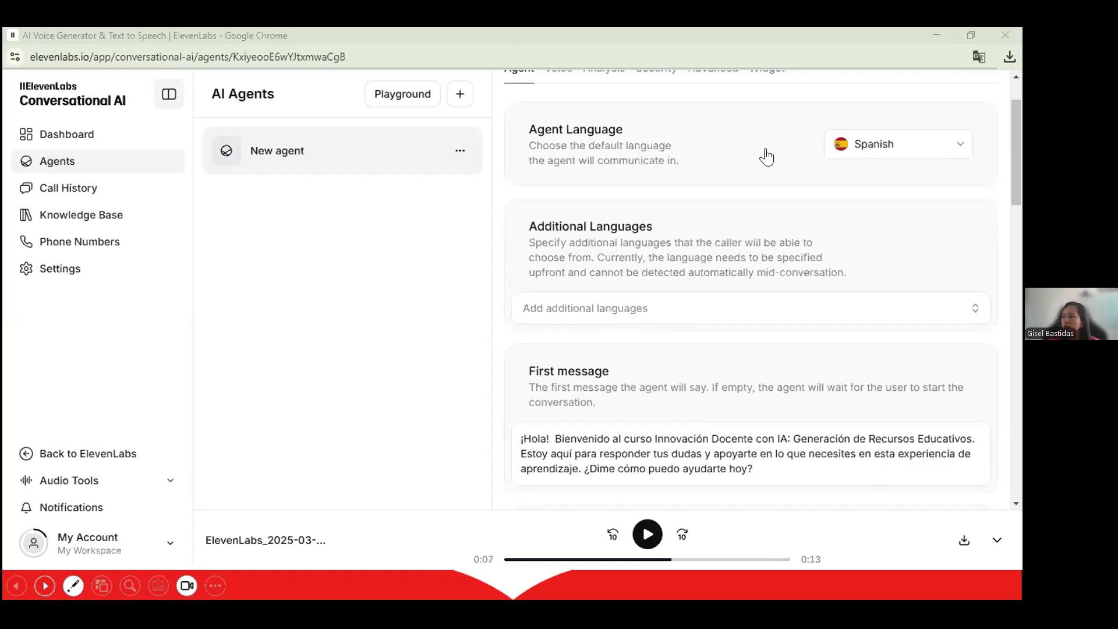
scroll(781, 224, up, 2)
click(766, 149)
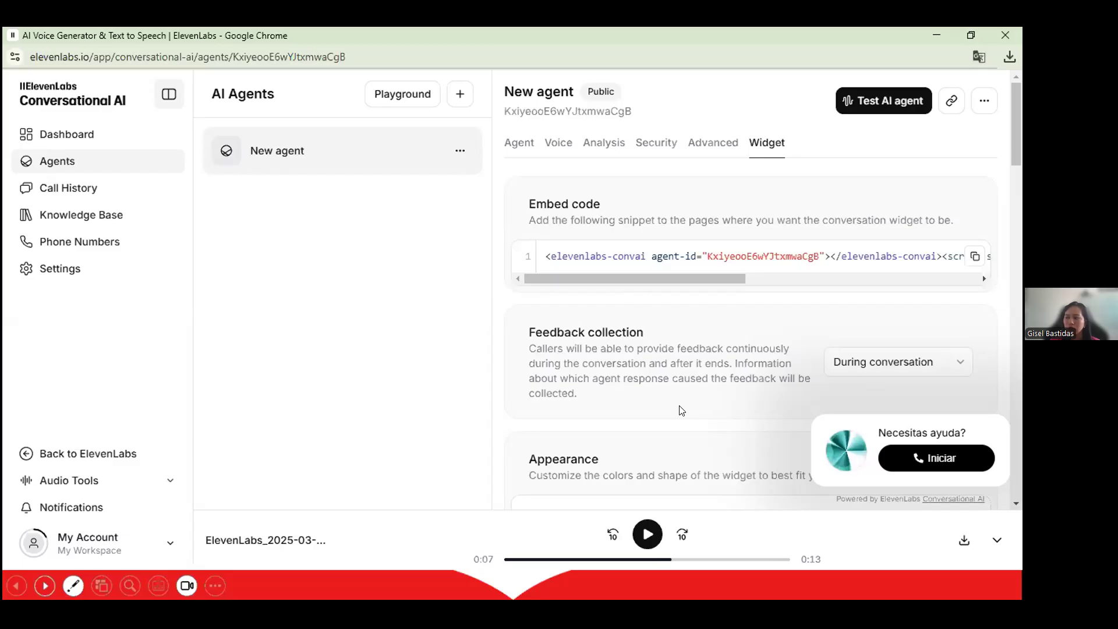
Change the widget's Call to action text to 'Hola, necesitas ayuda?' and save.
scroll(680, 410, down, 4)
scroll(678, 408, down, 3)
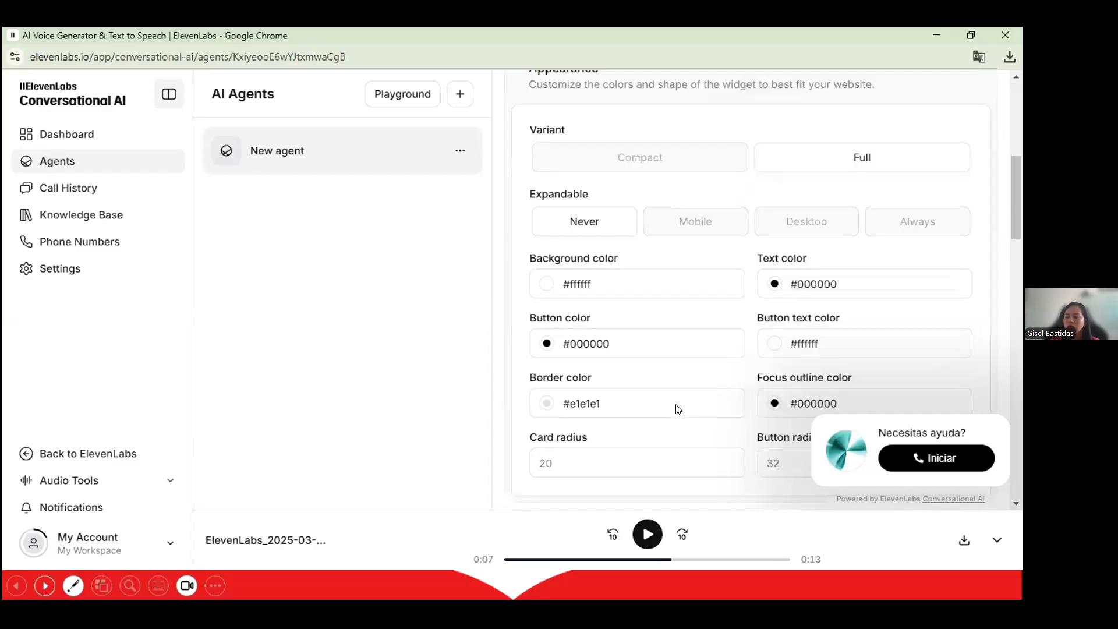
scroll(678, 409, down, 5)
scroll(686, 379, up, 1)
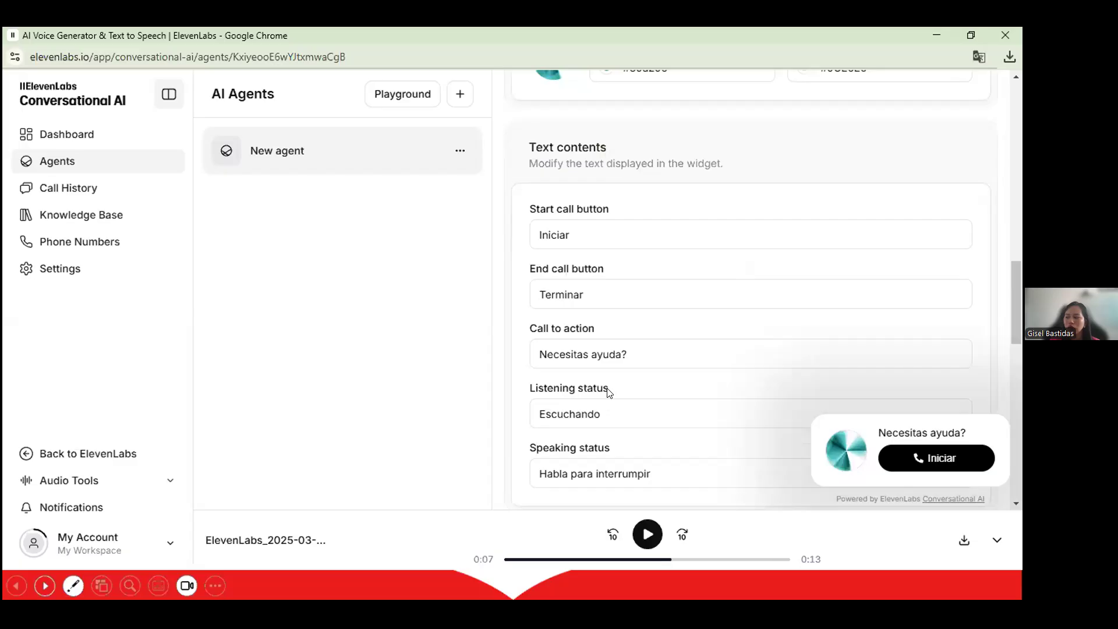
scroll(573, 239, up, 1)
scroll(577, 221, down, 1)
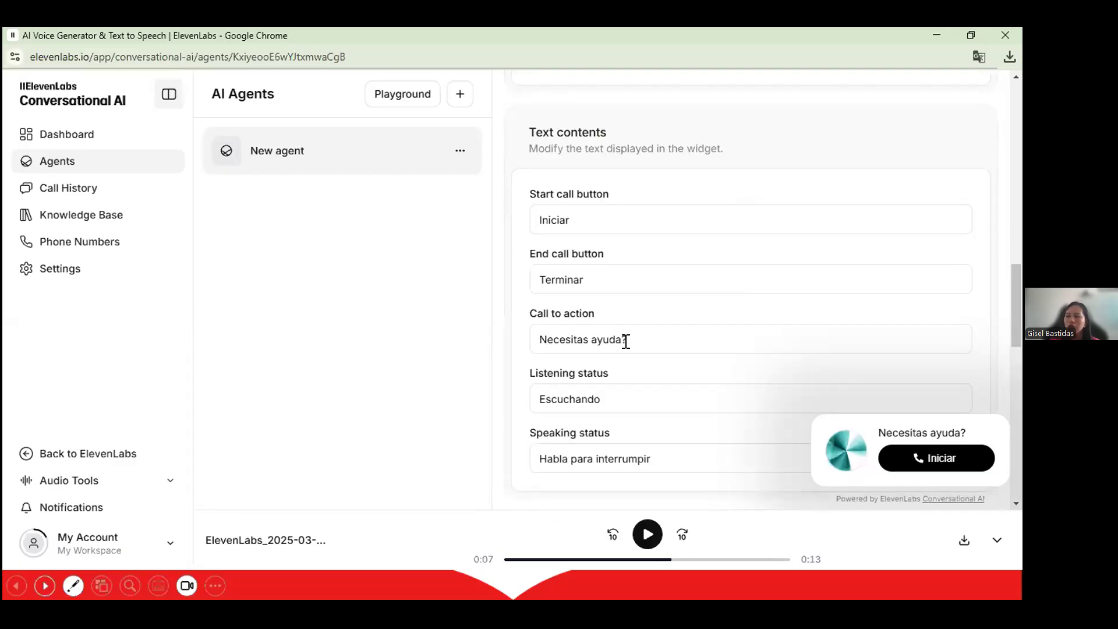
click(541, 338)
text(H)
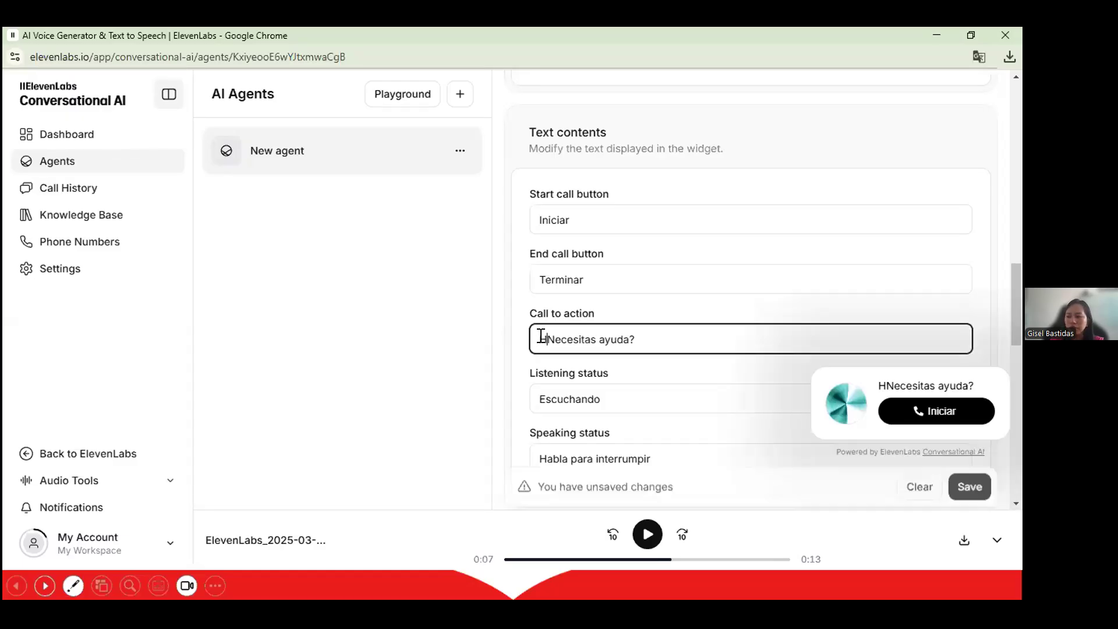
text(ola,)
key(Delete)
text(n)
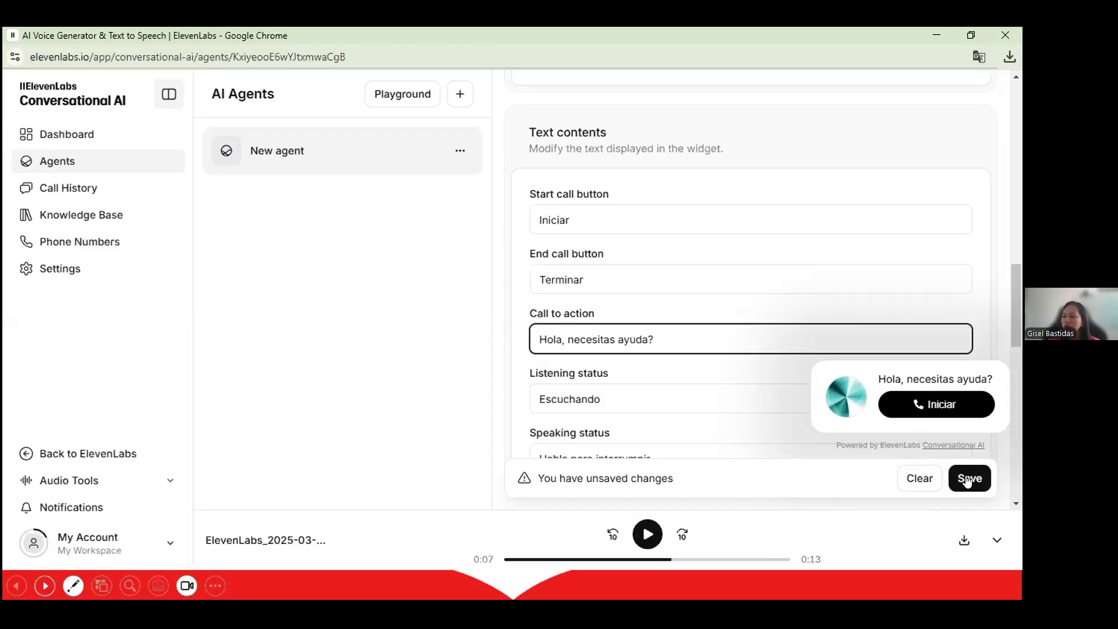
click(967, 478)
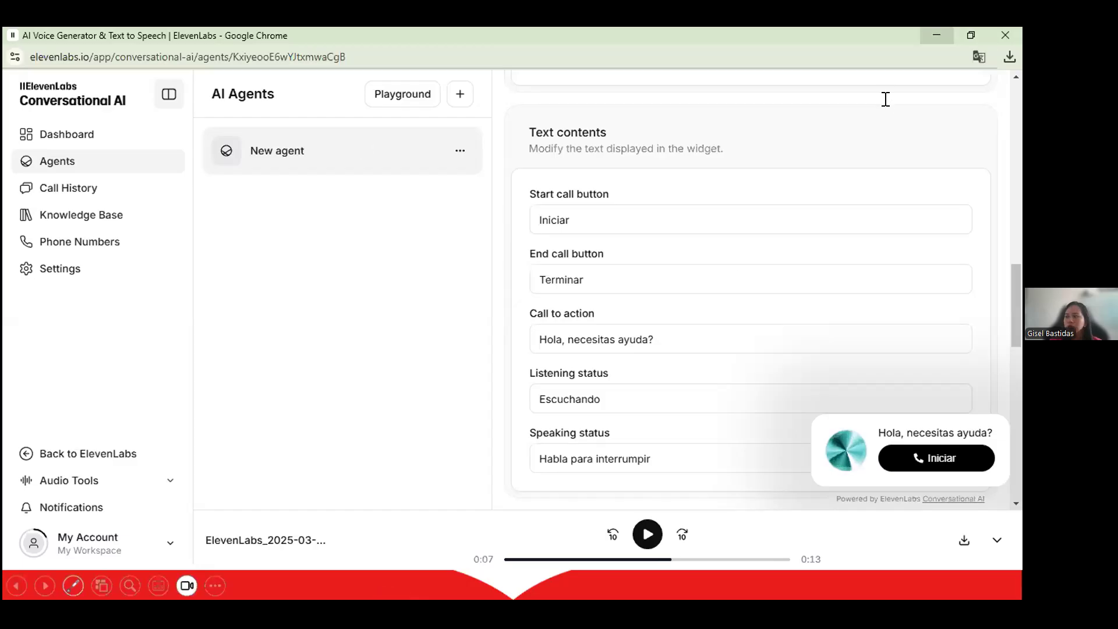
Minimize ElevenLabs and advance the slideshow to the ElevenLabs pricing slide.
scroll(783, 263, up, 8)
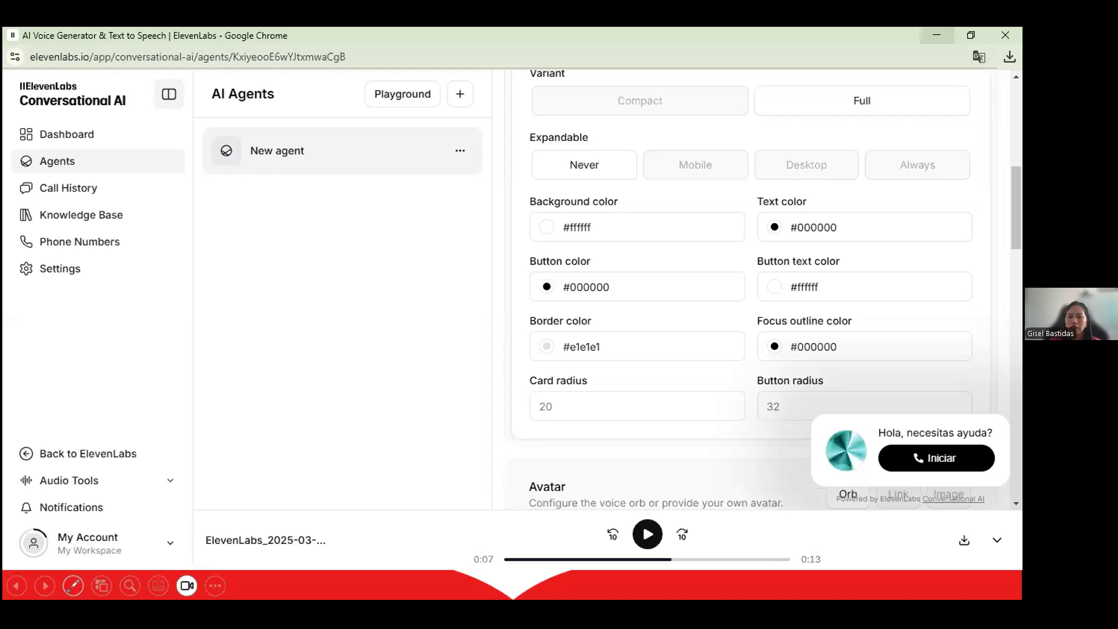
click(937, 33)
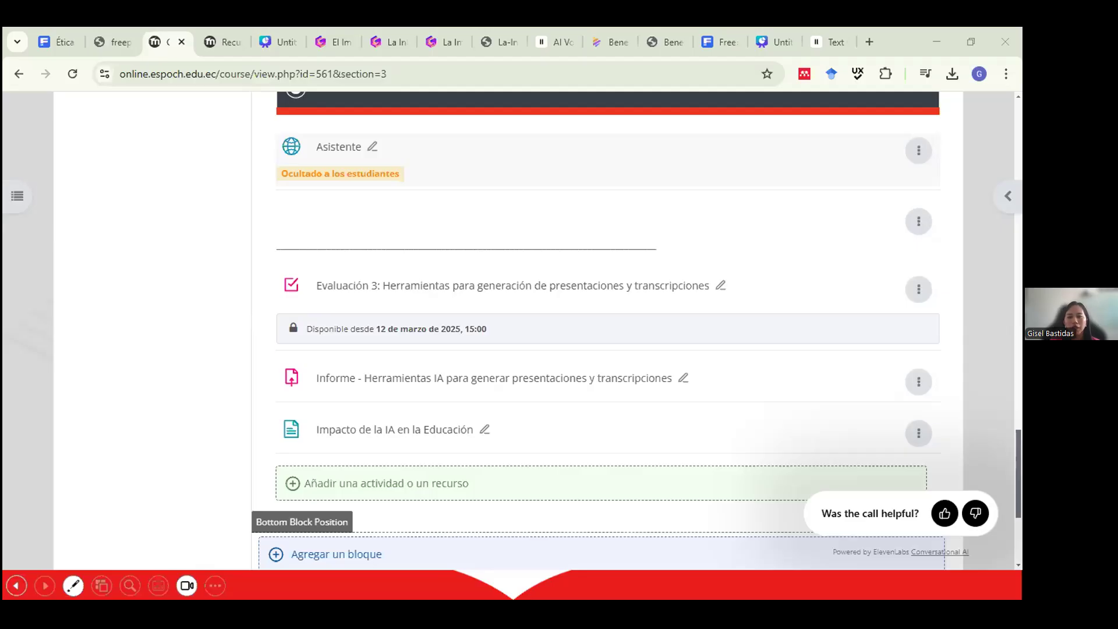
key(Right)
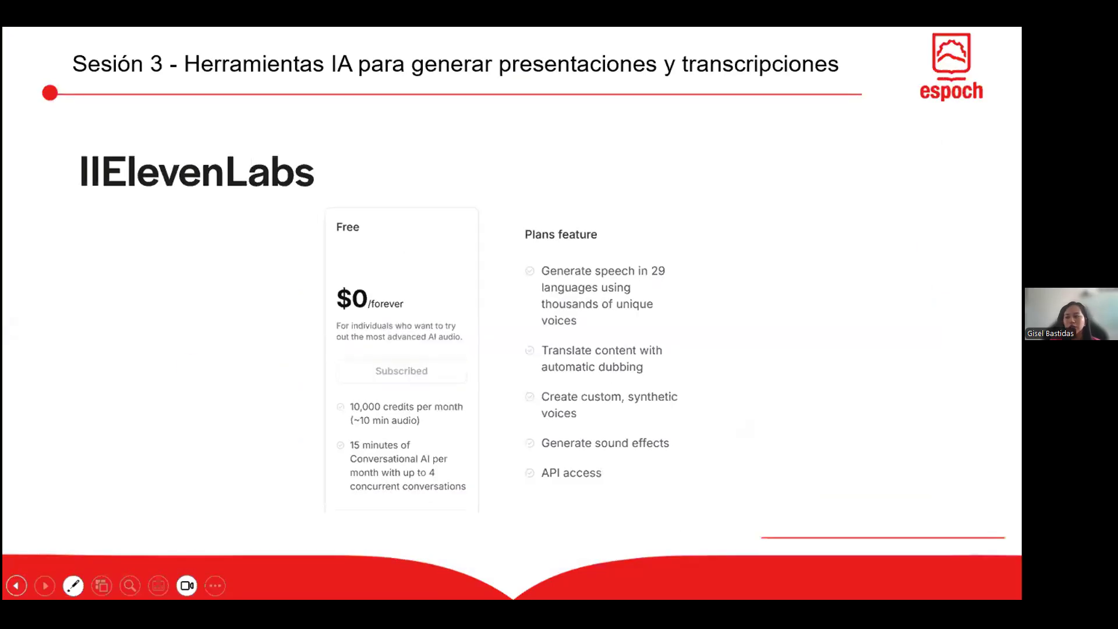